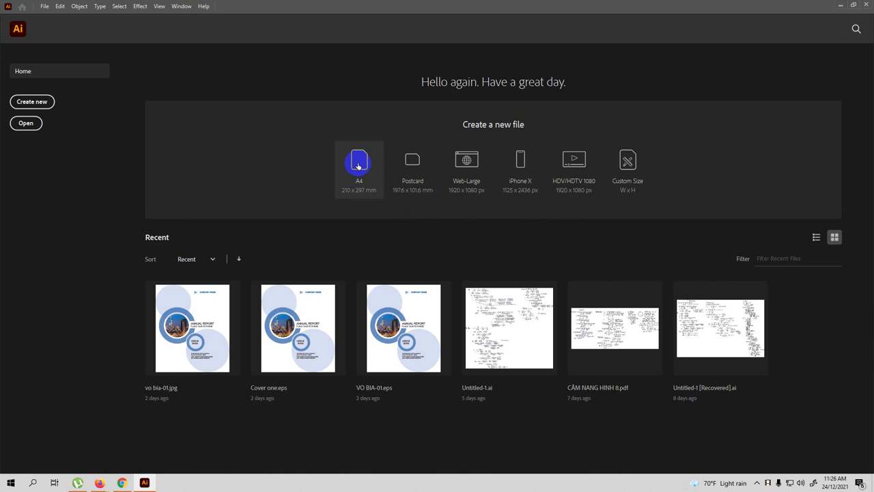
# Create a new blank document from the A4 preset on the Home screen.
pyautogui.click(358, 166)
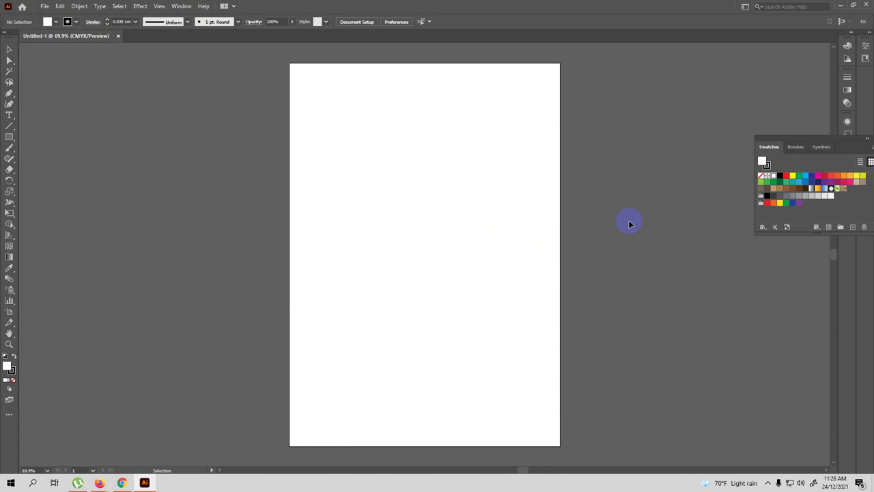
pyautogui.click(487, 153)
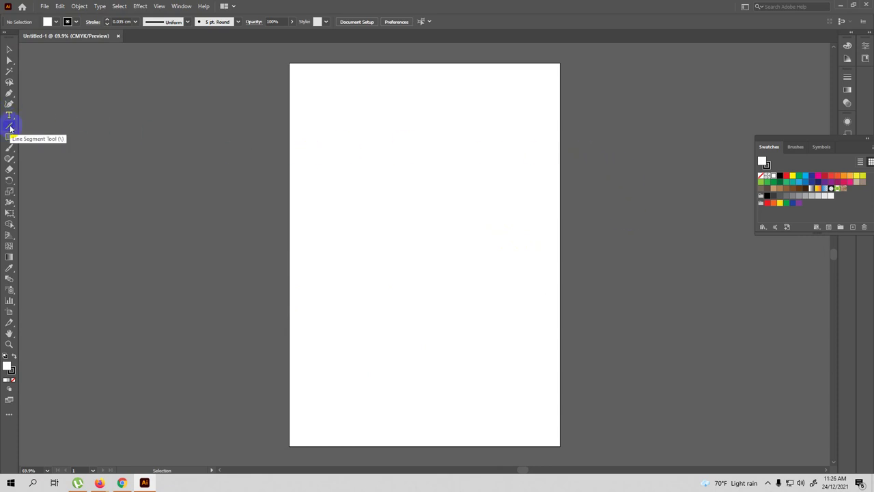
pyautogui.click(479, 203)
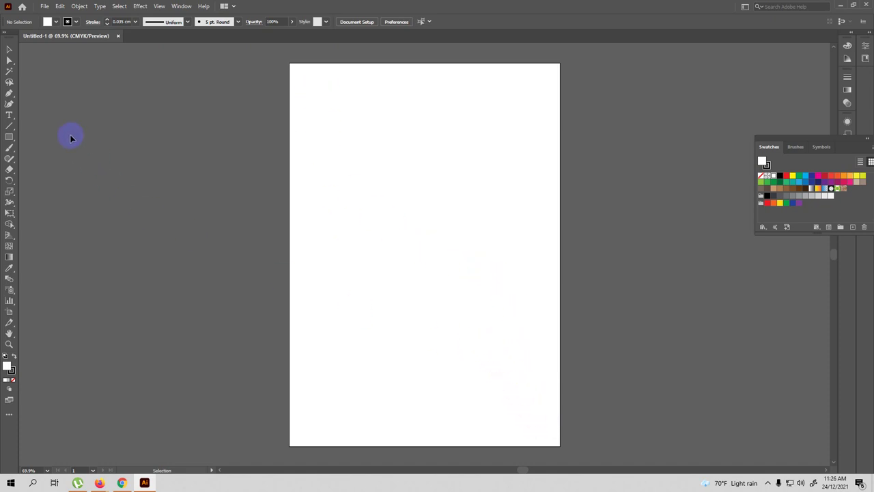
pyautogui.click(9, 136)
pyautogui.moveTo(6, 139); pyautogui.dragTo(30, 141)
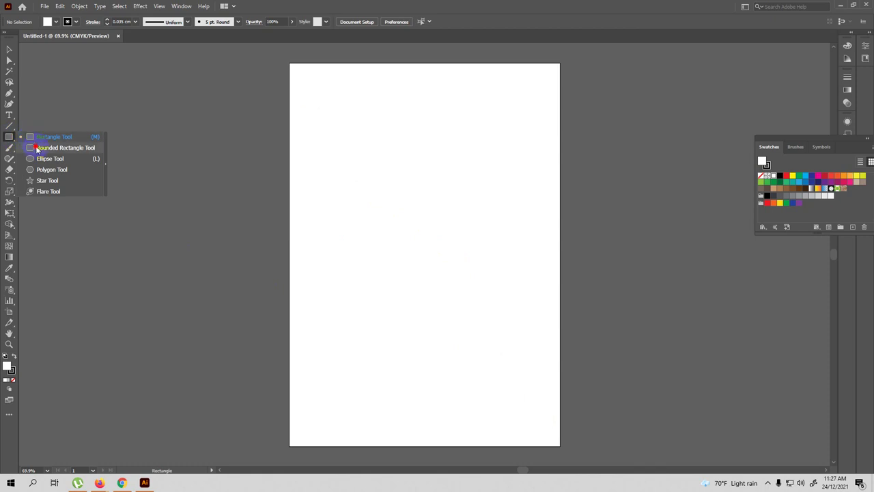
pyautogui.moveTo(30, 138); pyautogui.dragTo(41, 148)
pyautogui.moveTo(417, 101)
pyautogui.mouseDown()
pyautogui.moveTo(578, 203)
pyautogui.moveTo(592, 245)
pyautogui.mouseUp()
pyautogui.click(10, 49)
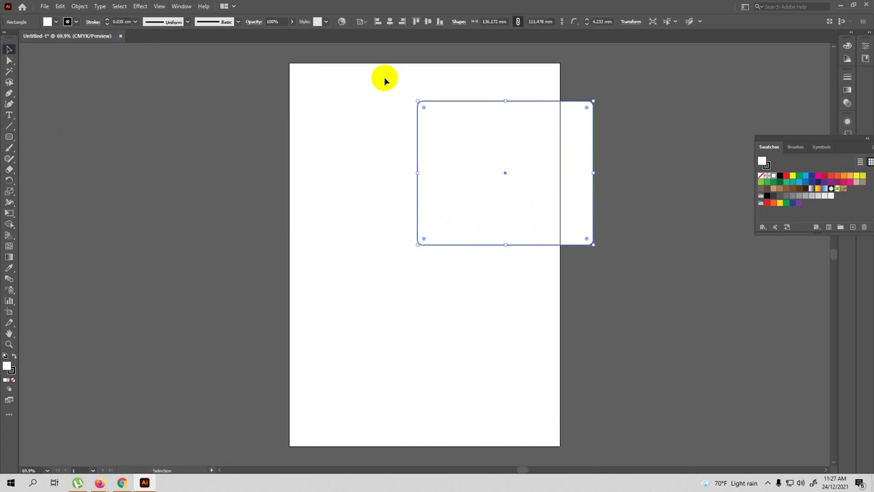
pyautogui.click(400, 91)
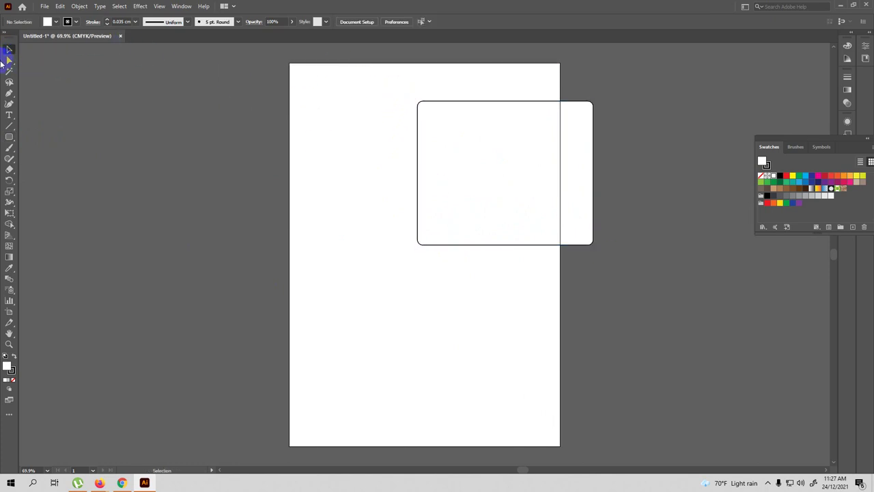
pyautogui.click(8, 60)
pyautogui.click(417, 103)
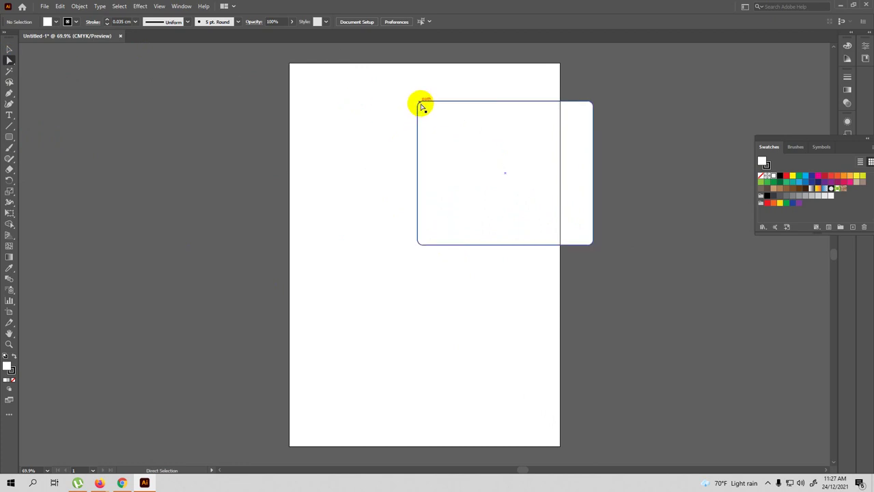
pyautogui.click(419, 103)
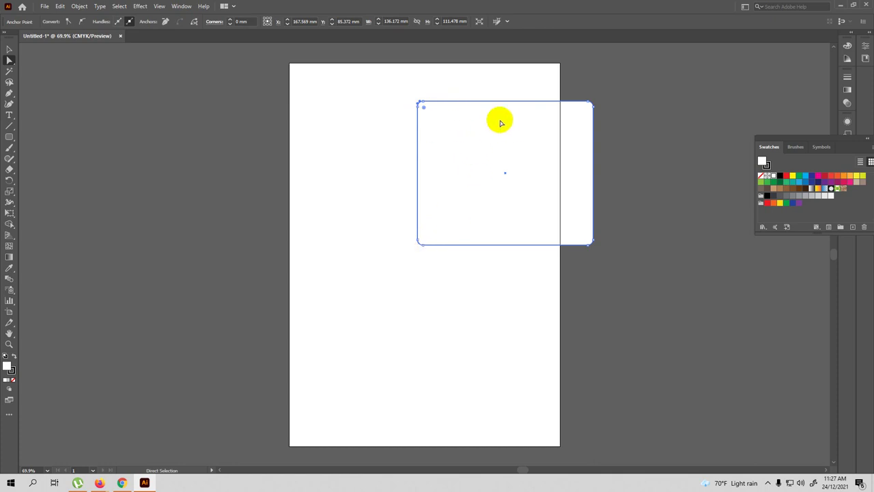
pyautogui.click(419, 103)
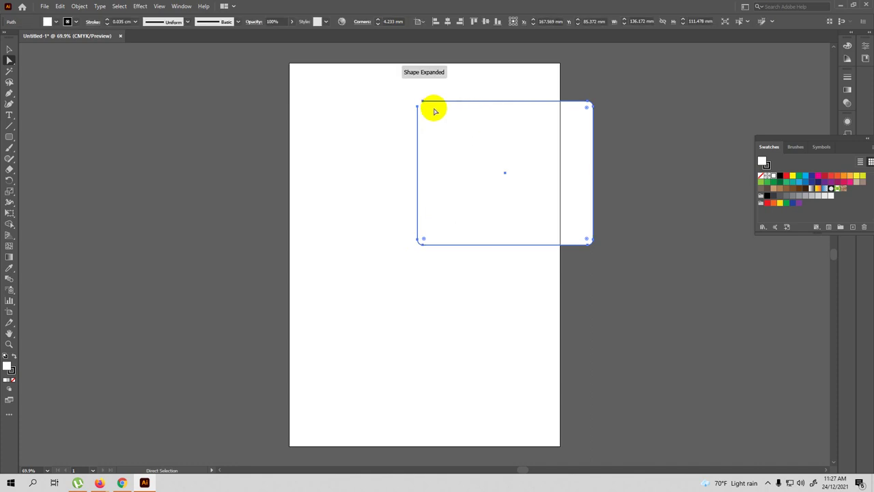
pyautogui.press('Delete')
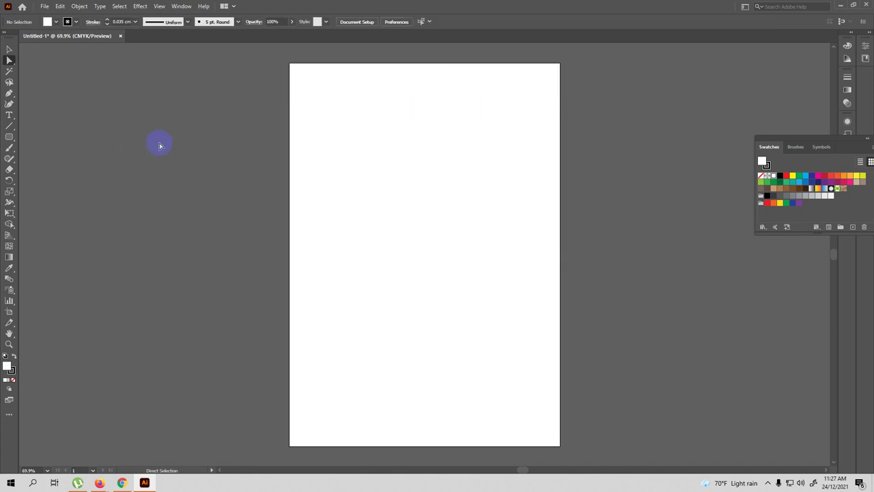
pyautogui.click(10, 137)
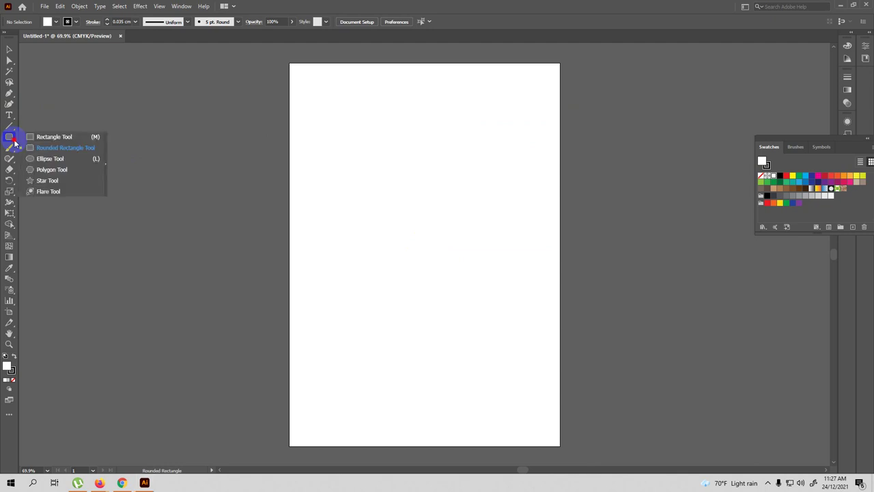
pyautogui.click(40, 137)
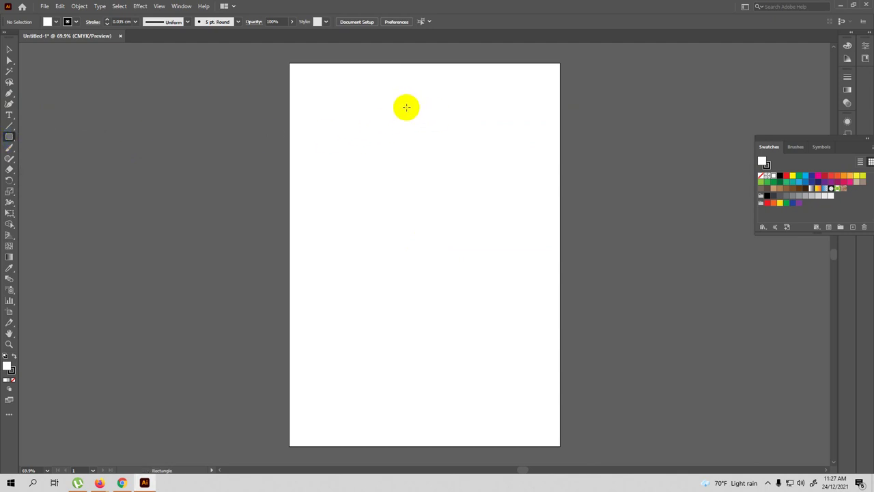
pyautogui.moveTo(407, 104)
pyautogui.mouseDown()
pyautogui.moveTo(570, 283)
pyautogui.moveTo(576, 234)
pyautogui.mouseUp()
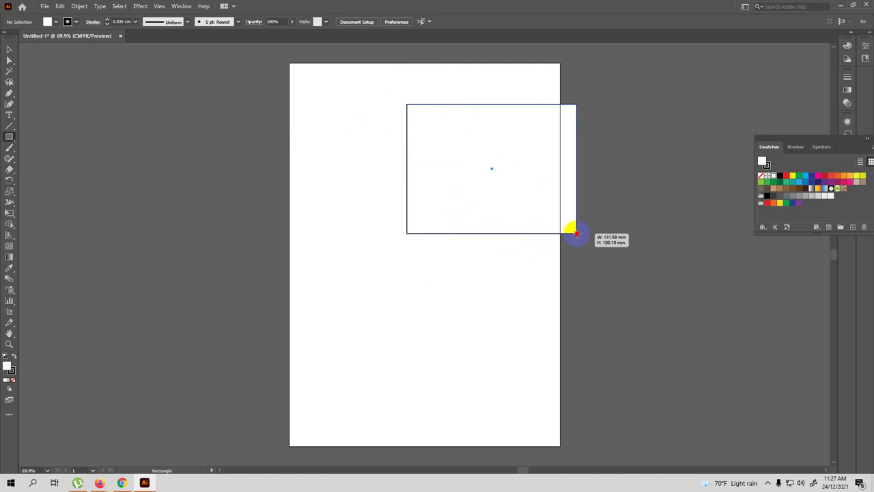
pyautogui.moveTo(576, 233); pyautogui.dragTo(579, 241)
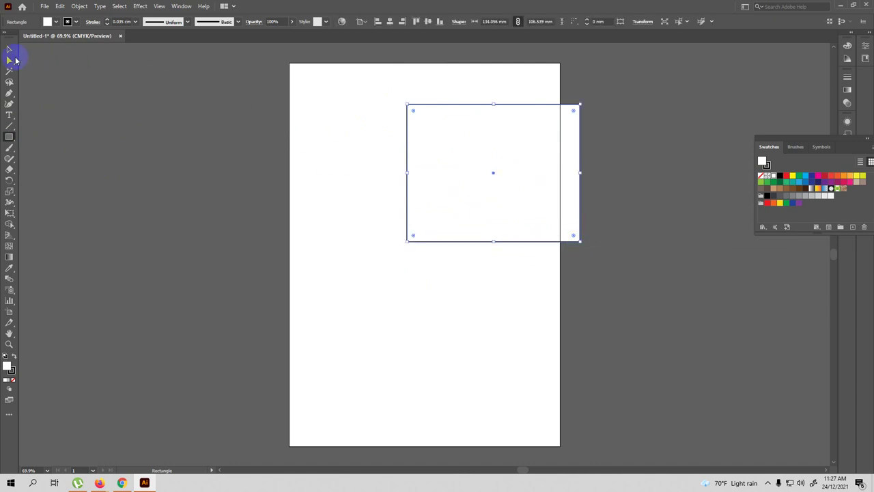
pyautogui.click(9, 50)
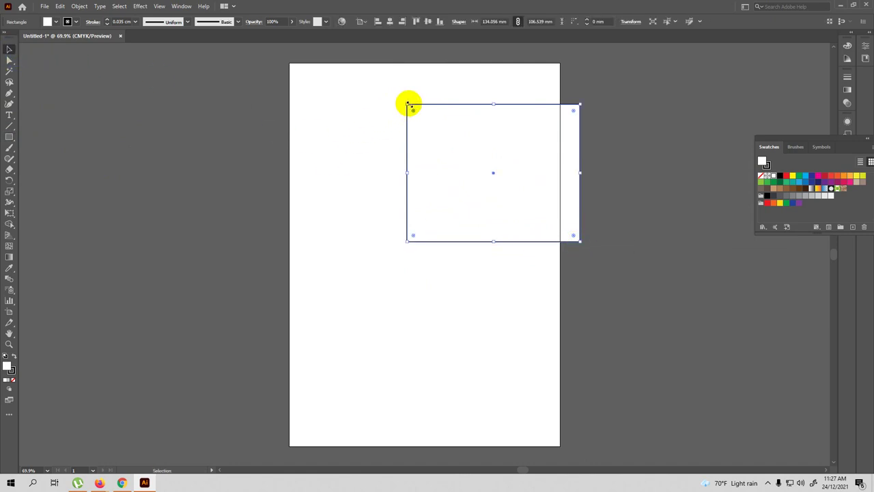
pyautogui.press('a')
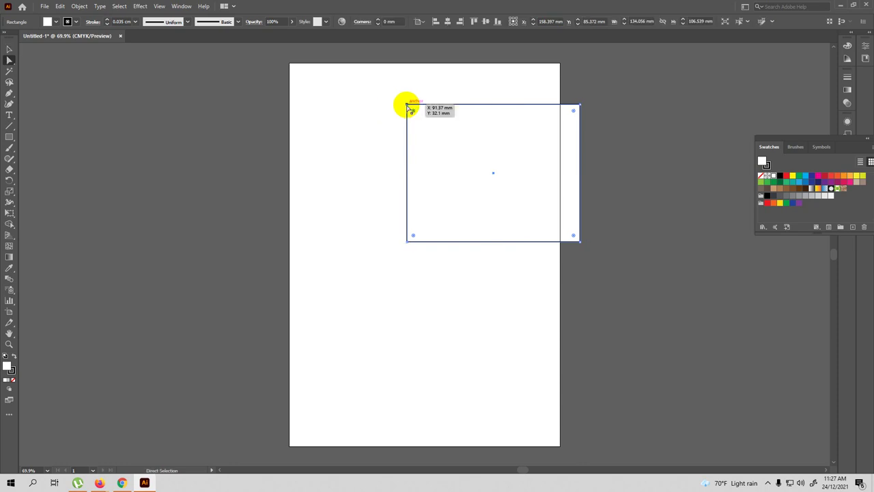
pyautogui.click(408, 107)
pyautogui.moveTo(406, 106); pyautogui.dragTo(409, 106)
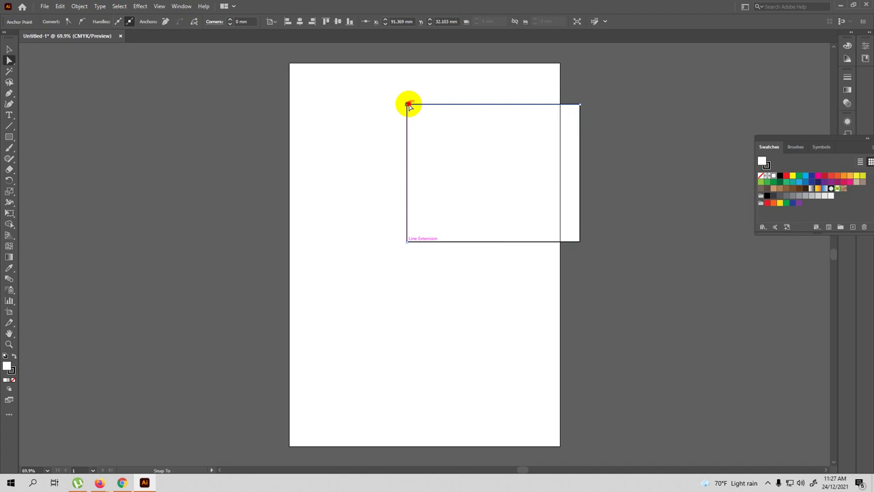
pyautogui.click(408, 146)
pyautogui.press('Delete')
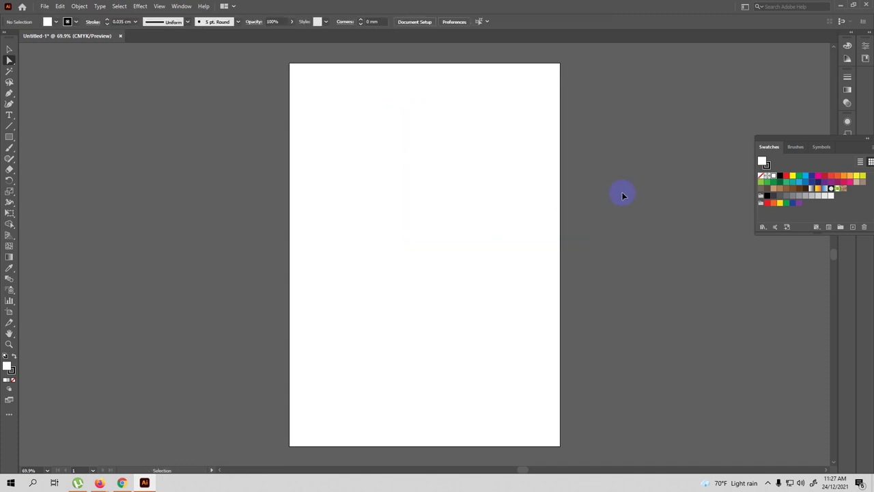
pyautogui.click(10, 136)
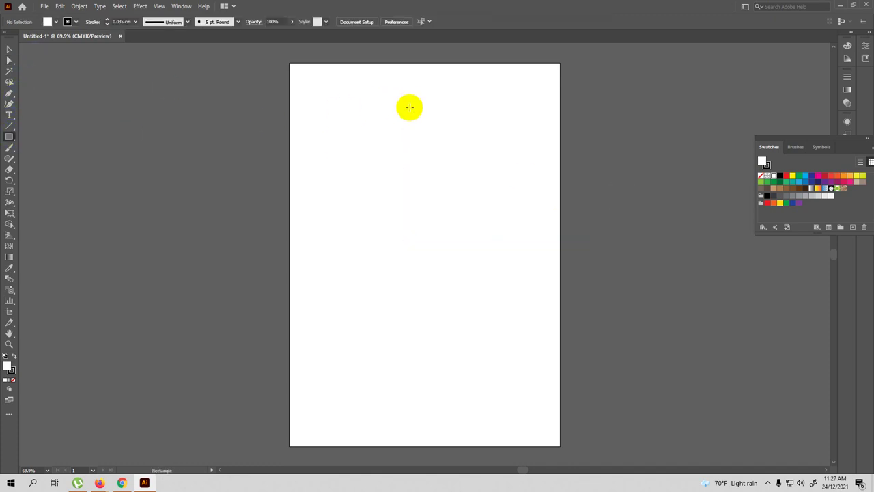
# Draw a wide rectangle past the right edge and a tall one from the top, sent behind it.
pyautogui.moveTo(393, 102); pyautogui.dragTo(620, 271)
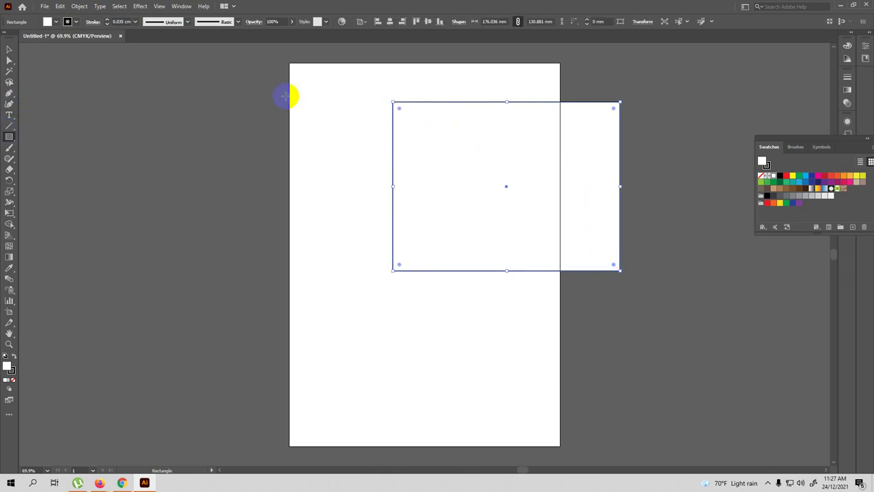
pyautogui.moveTo(367, 63)
pyautogui.mouseDown()
pyautogui.moveTo(451, 245)
pyautogui.moveTo(450, 327)
pyautogui.mouseUp()
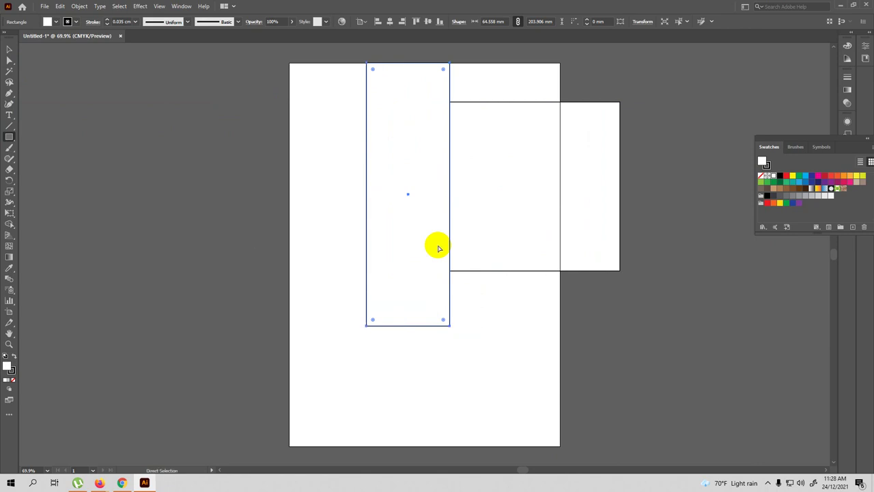
pyautogui.hotkey('ctrl', 'shift', '[')
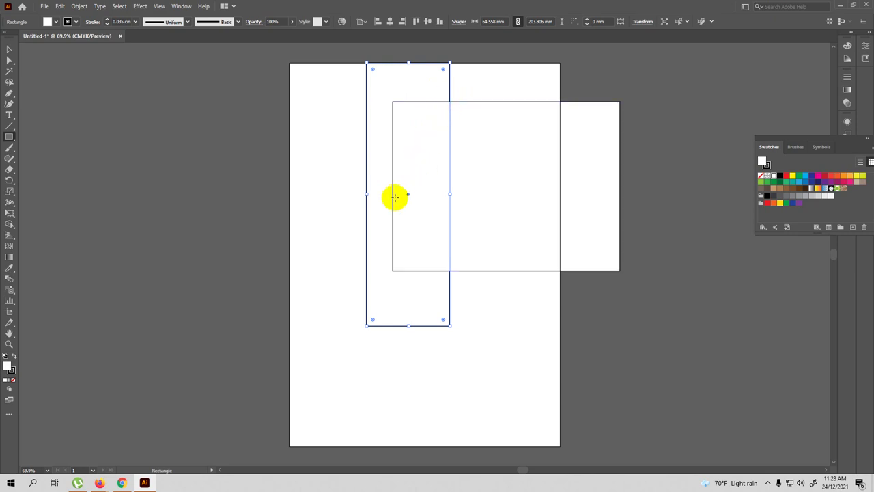
pyautogui.click(172, 110)
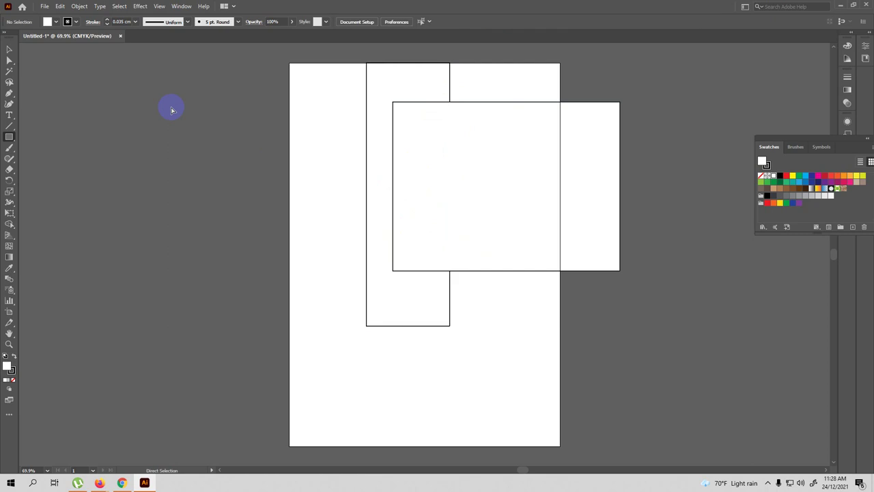
pyautogui.click(8, 49)
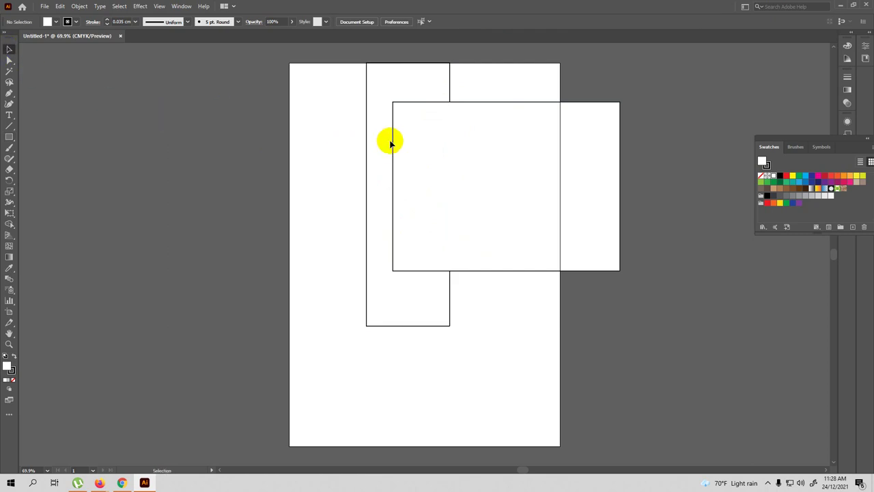
pyautogui.click(400, 107)
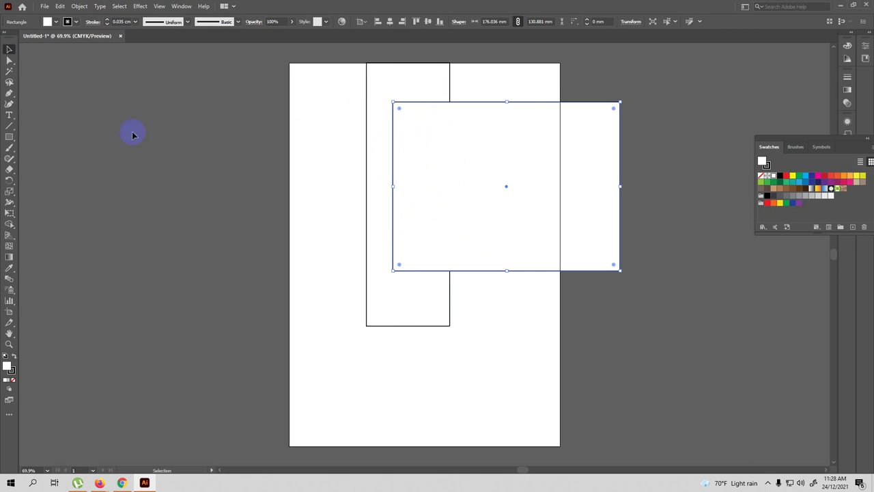
# Add anchor points on the wide rectangle's top, bottom and mid-left edges.
pyautogui.click(8, 92)
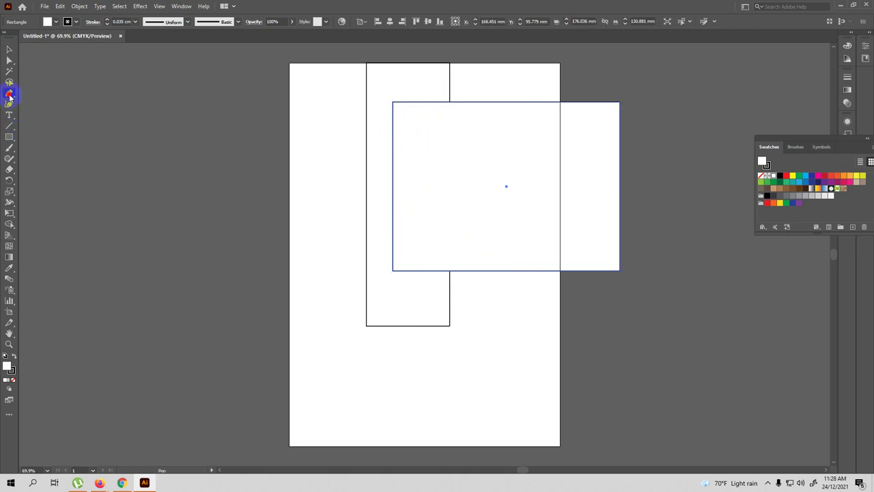
pyautogui.click(449, 103)
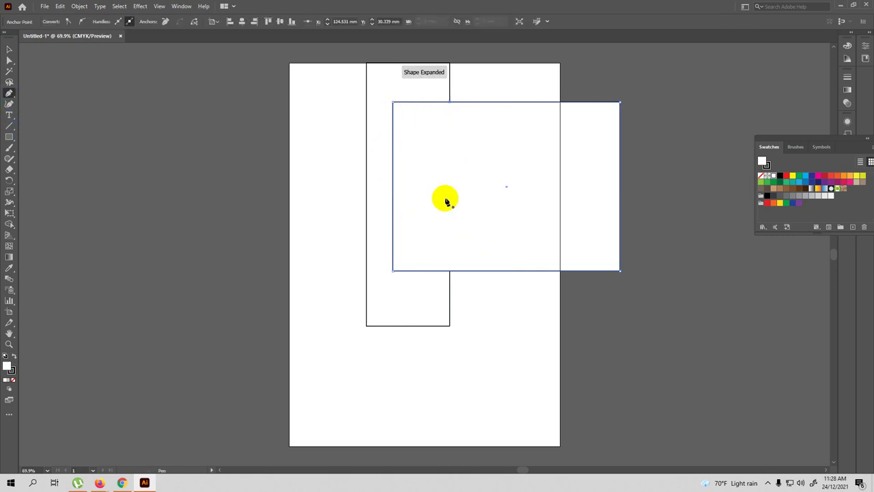
pyautogui.click(450, 271)
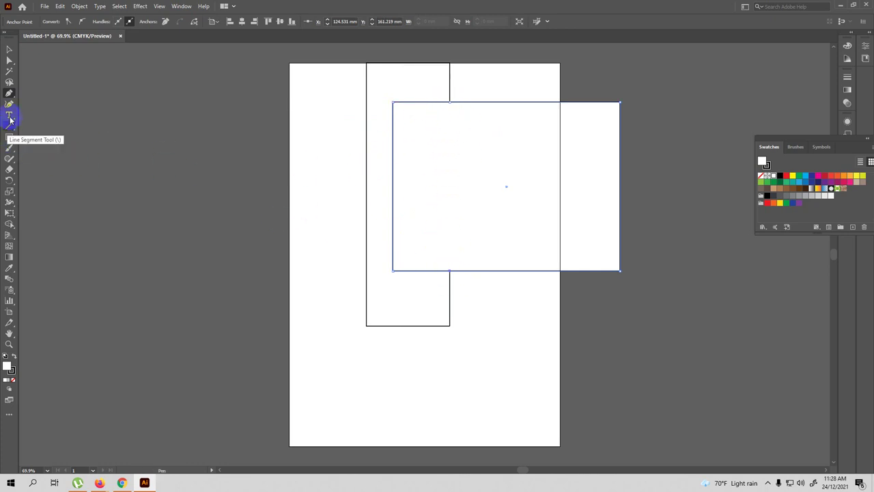
pyautogui.click(393, 185)
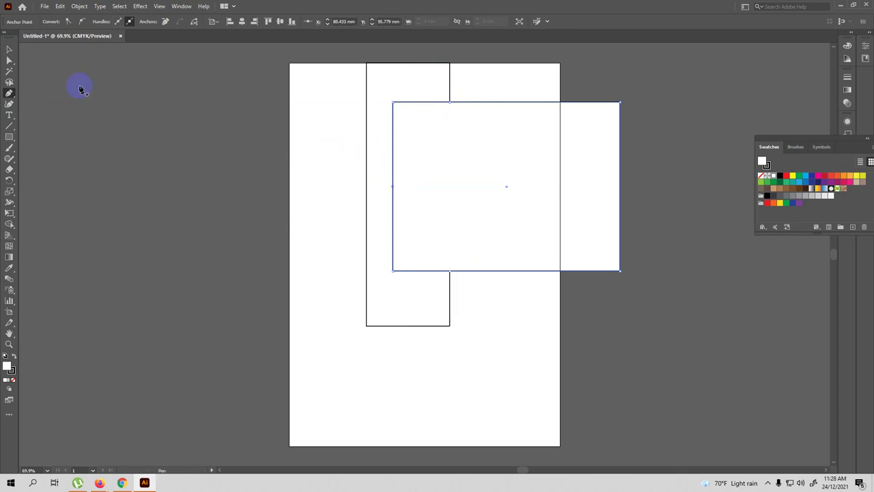
# Pull the left corners inward so the left side forms an arrow point.
pyautogui.click(8, 49)
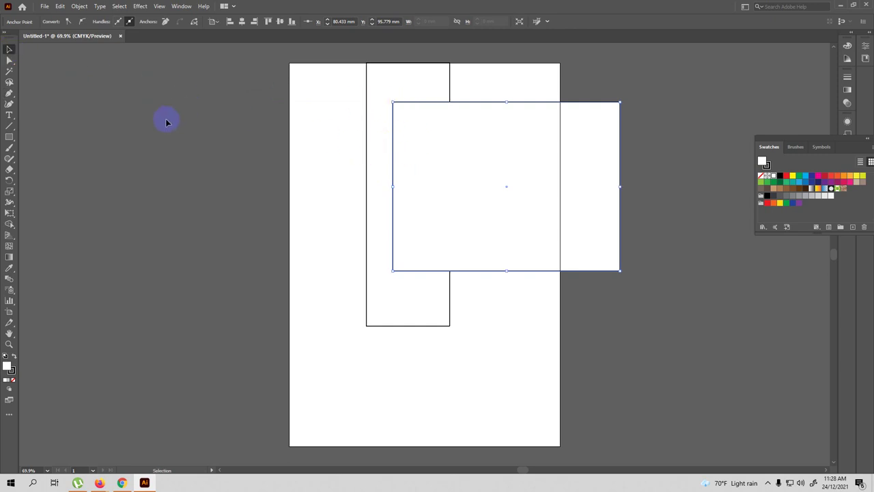
pyautogui.press('a')
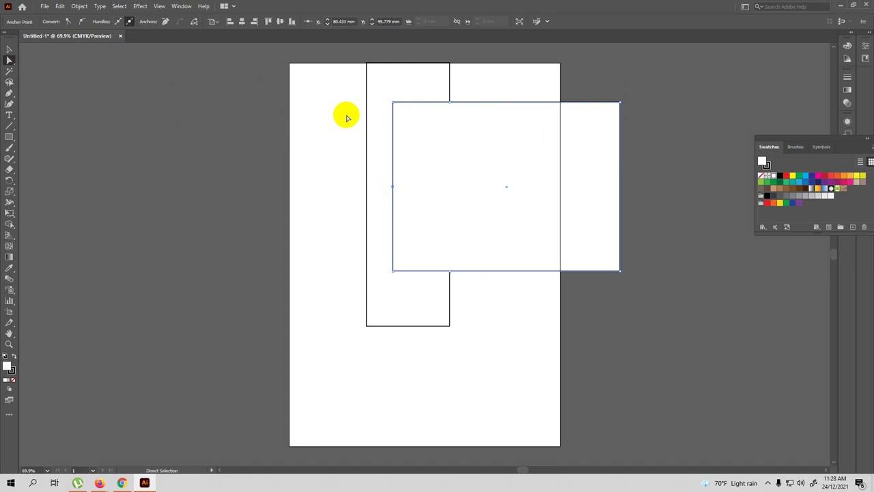
pyautogui.moveTo(393, 102); pyautogui.dragTo(424, 141)
pyautogui.moveTo(394, 270); pyautogui.dragTo(418, 230)
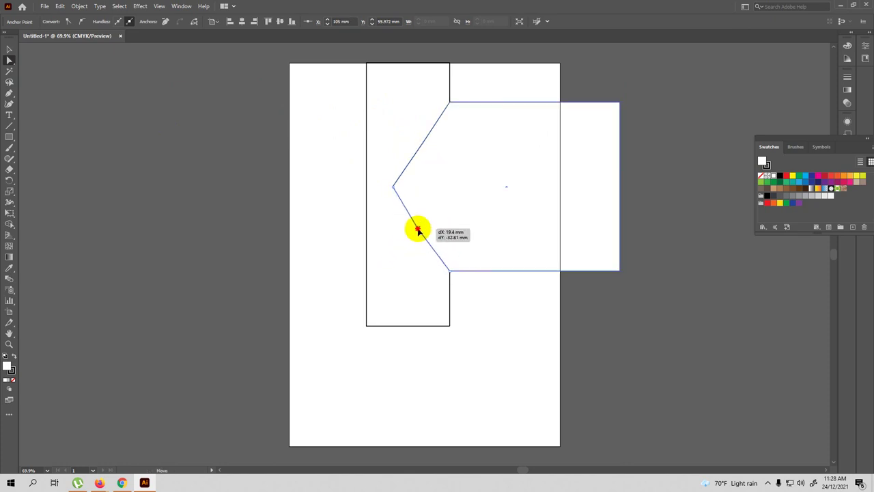
pyautogui.moveTo(418, 230); pyautogui.dragTo(420, 228)
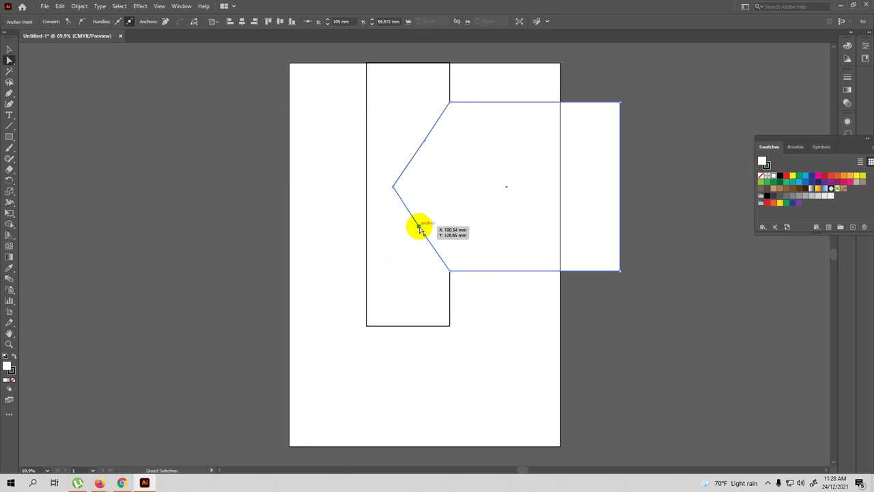
pyautogui.click(417, 228)
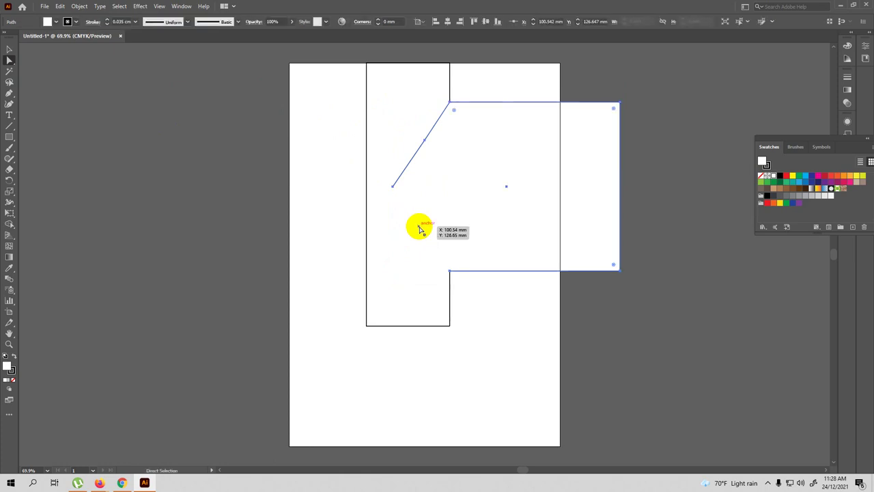
pyautogui.press('v')
# Delete the extra anchor on the arrow's upper diagonal so the edge is straight.
pyautogui.click(425, 205)
pyautogui.press('a')
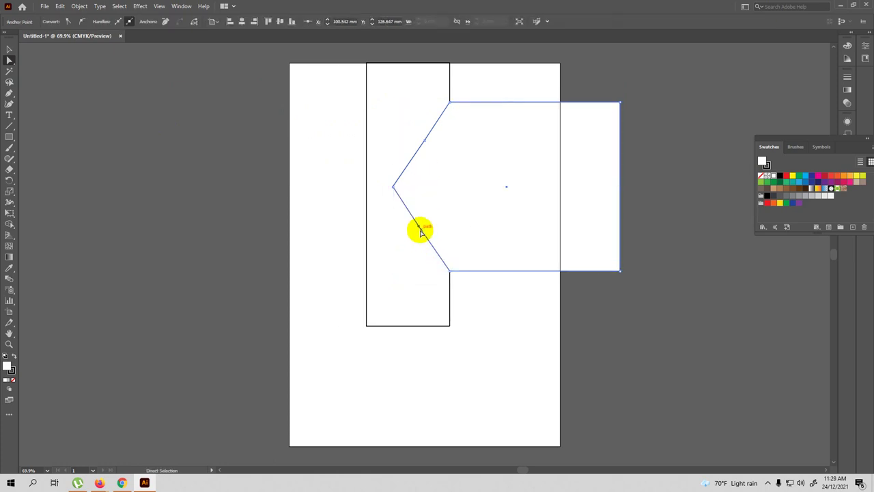
pyautogui.click(9, 94)
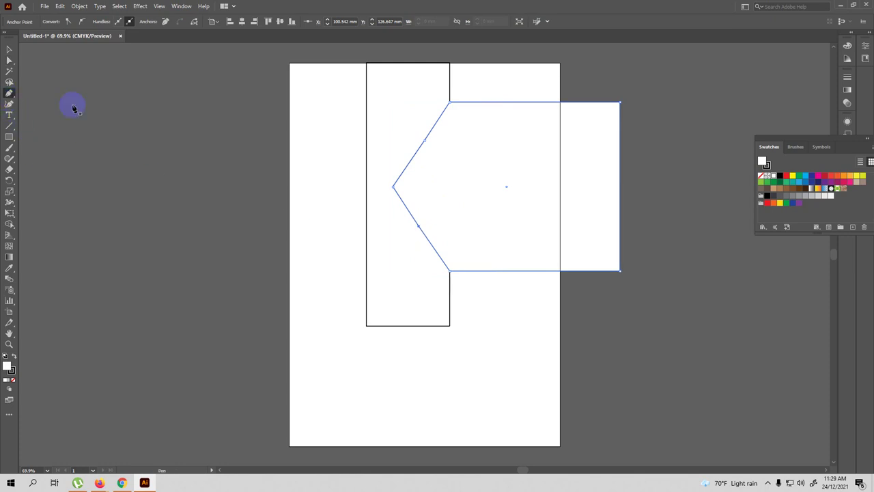
pyautogui.click(424, 140)
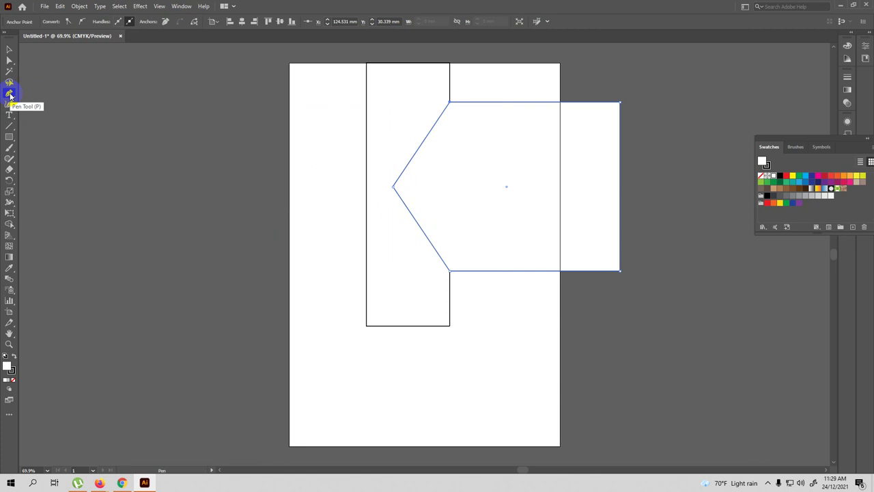
pyautogui.click(10, 49)
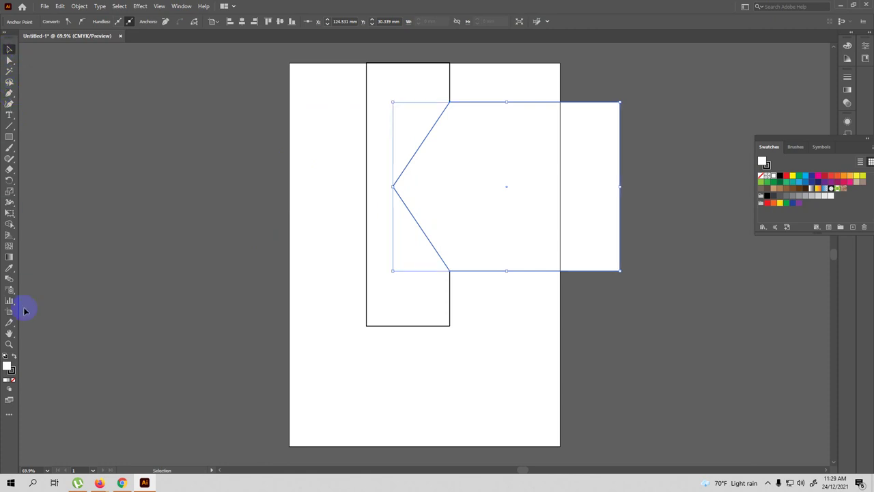
# Set the arrow panel's stroke colour to the White swatch.
pyautogui.click(13, 370)
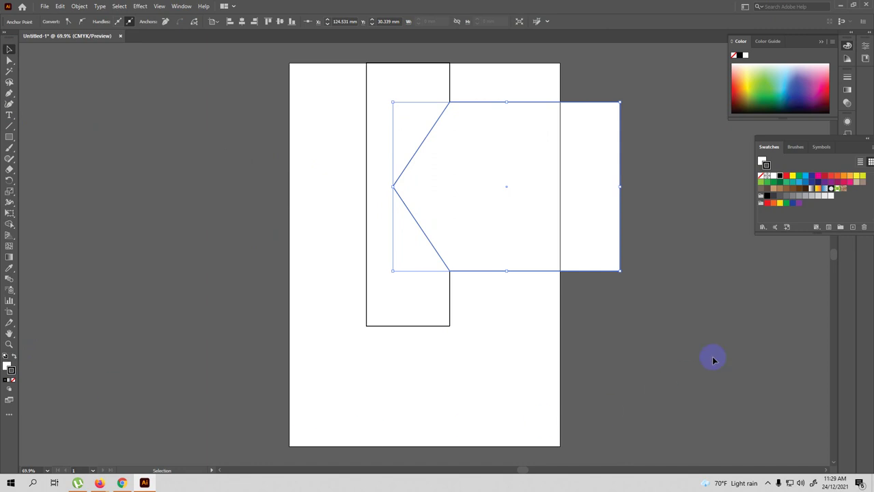
pyautogui.click(779, 176)
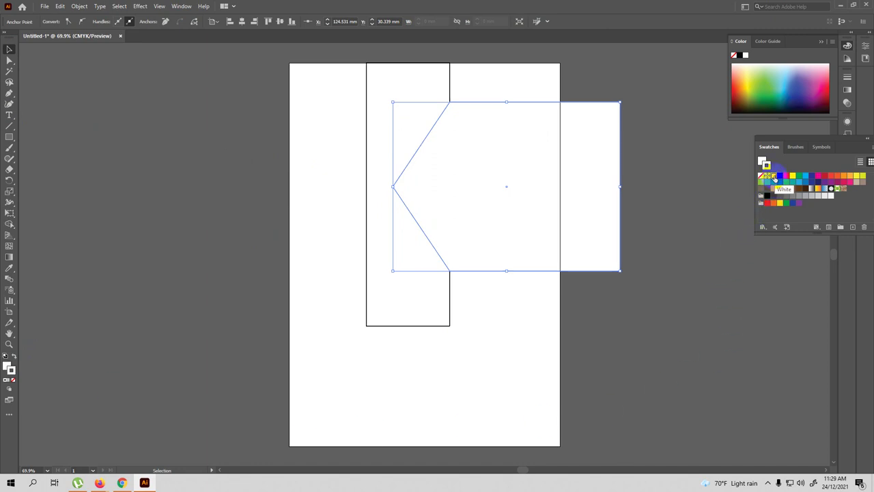
pyautogui.click(863, 21)
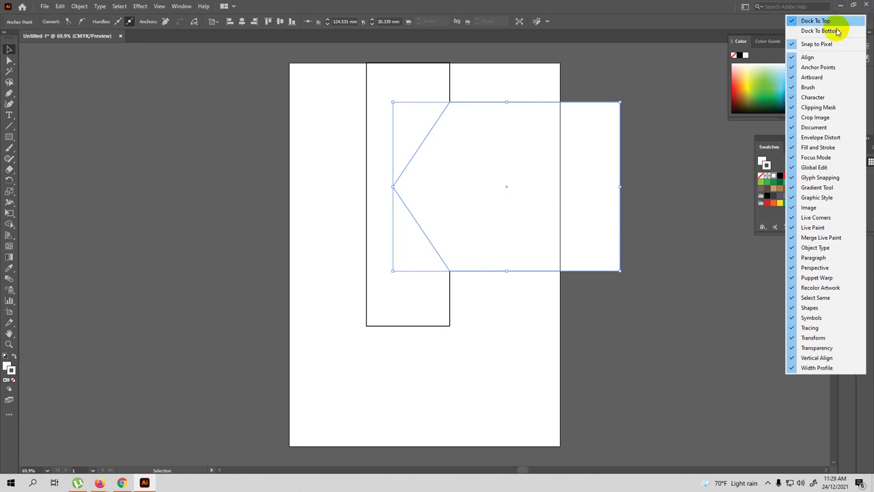
pyautogui.click(723, 132)
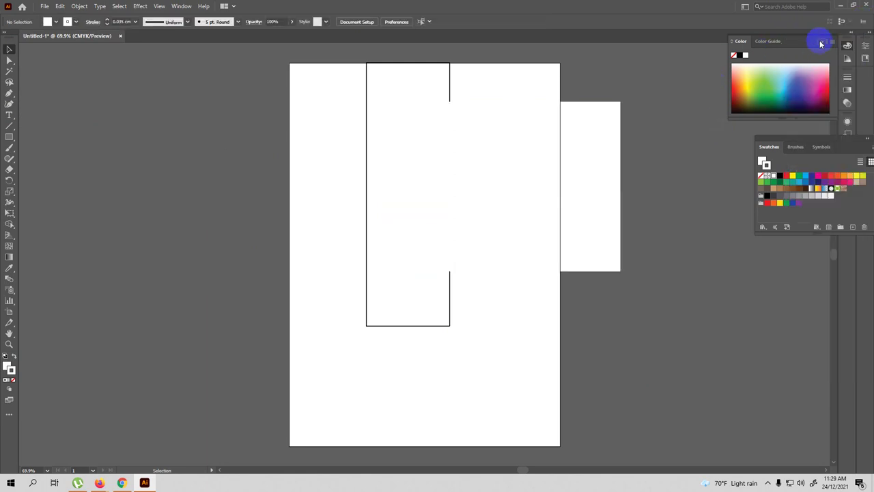
# Close the Color panel, move Swatches lower and show the Stroke panel.
pyautogui.click(820, 42)
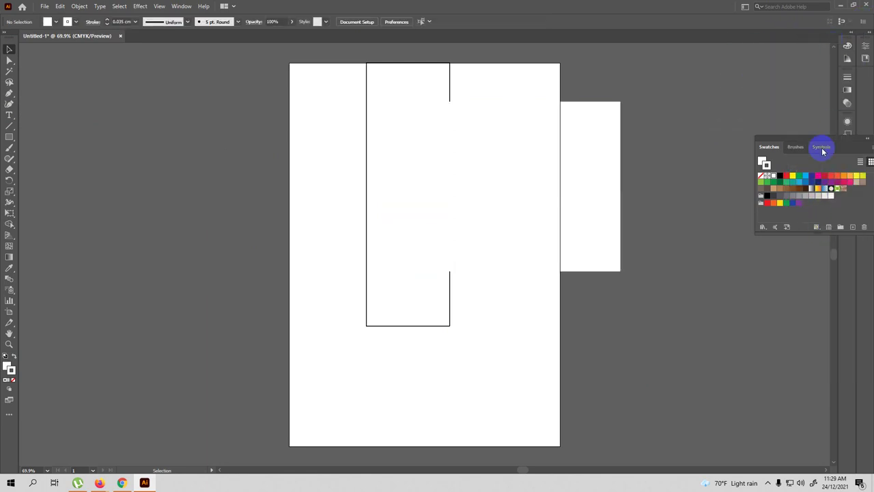
pyautogui.moveTo(824, 140); pyautogui.dragTo(776, 260)
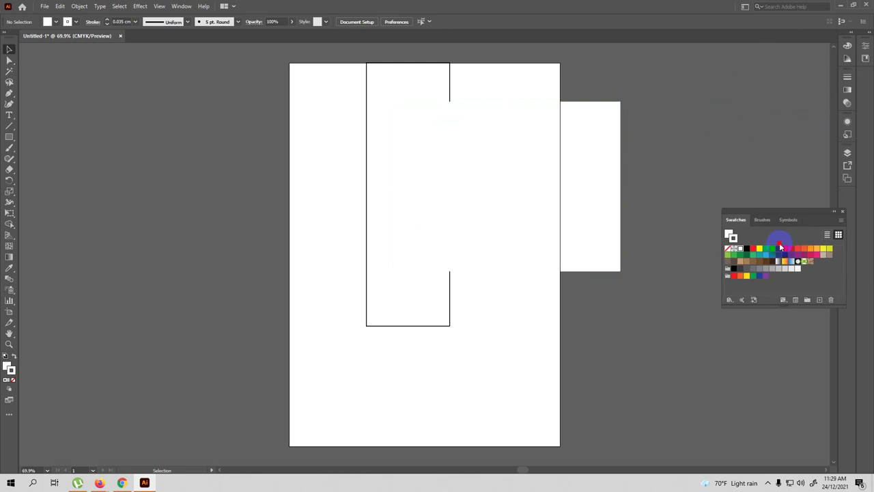
pyautogui.click(847, 79)
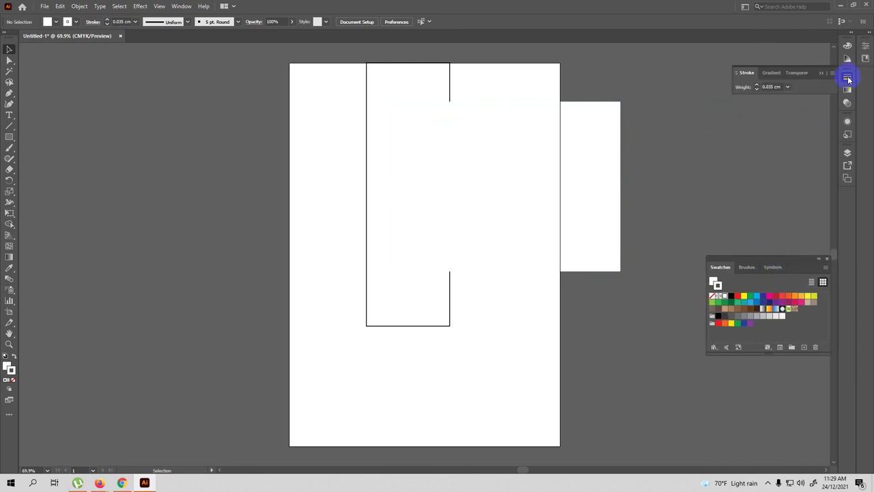
pyautogui.click(788, 87)
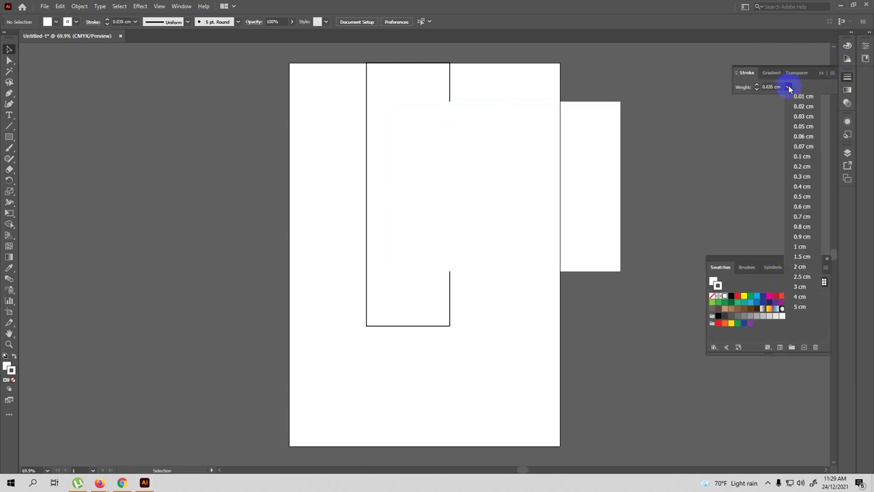
pyautogui.click(799, 146)
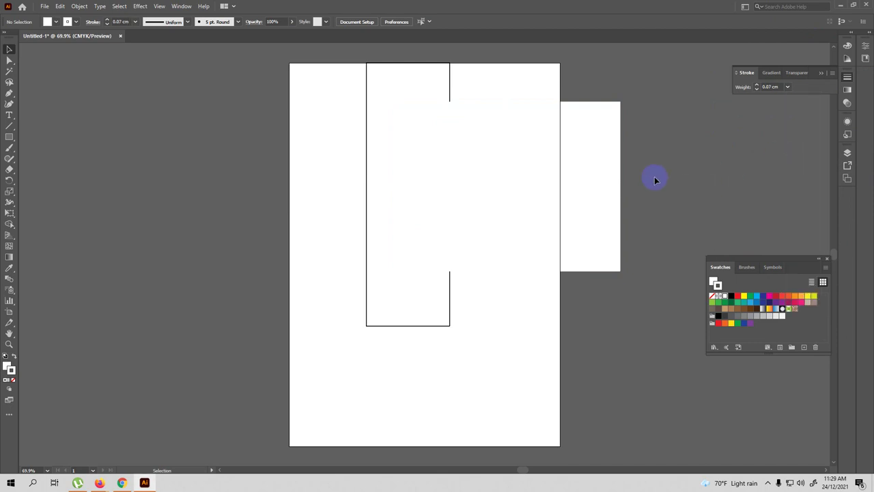
pyautogui.click(607, 142)
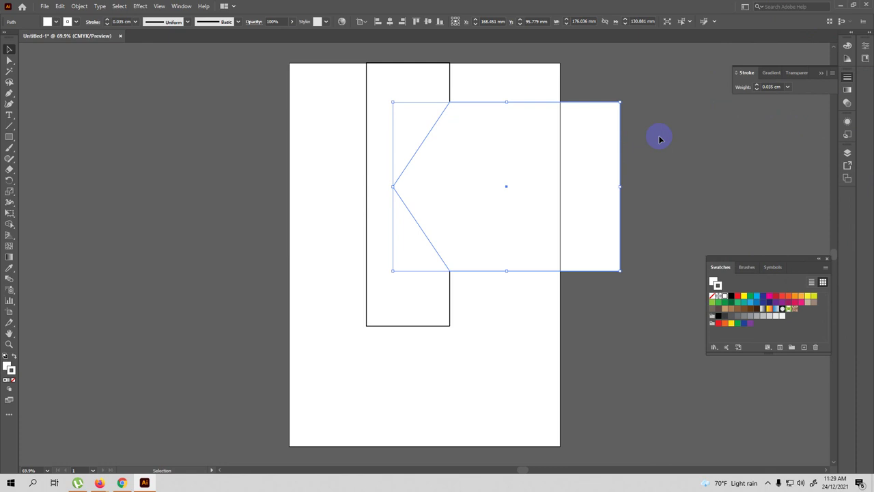
# Fill the arrow panel with blue and make its stroke white.
pyautogui.click(8, 367)
pyautogui.click(792, 83)
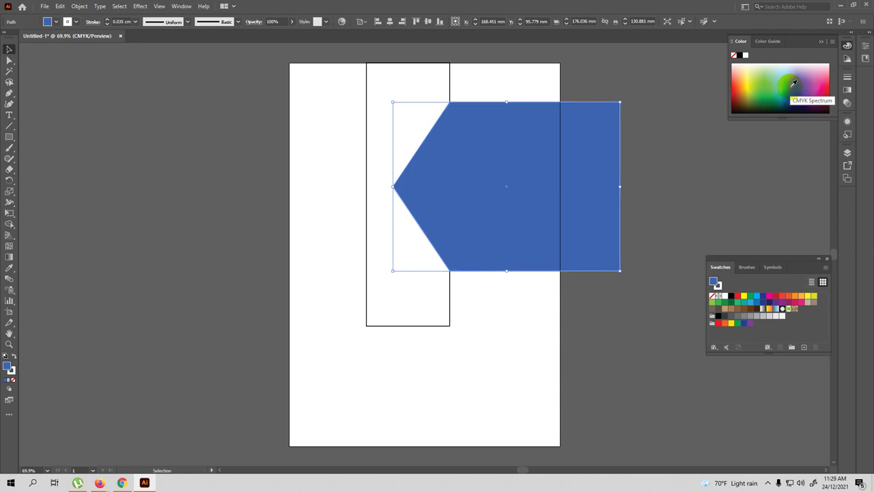
pyautogui.click(86, 94)
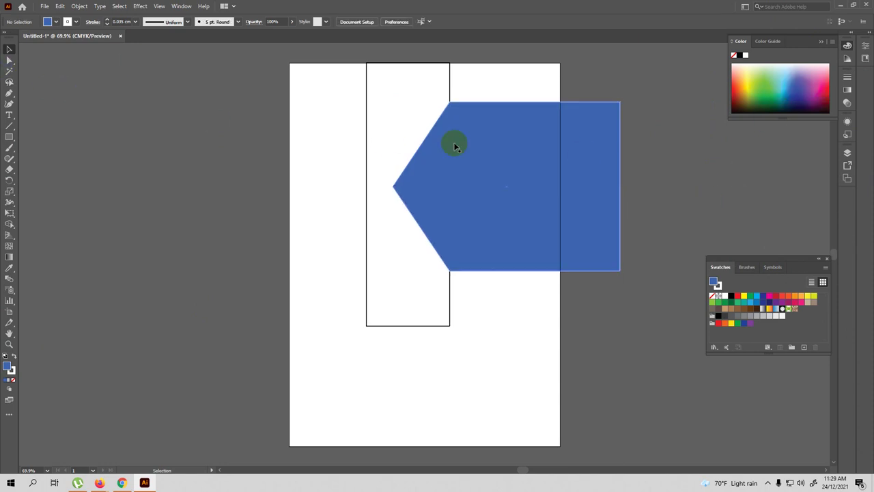
pyautogui.click(466, 142)
pyautogui.click(717, 286)
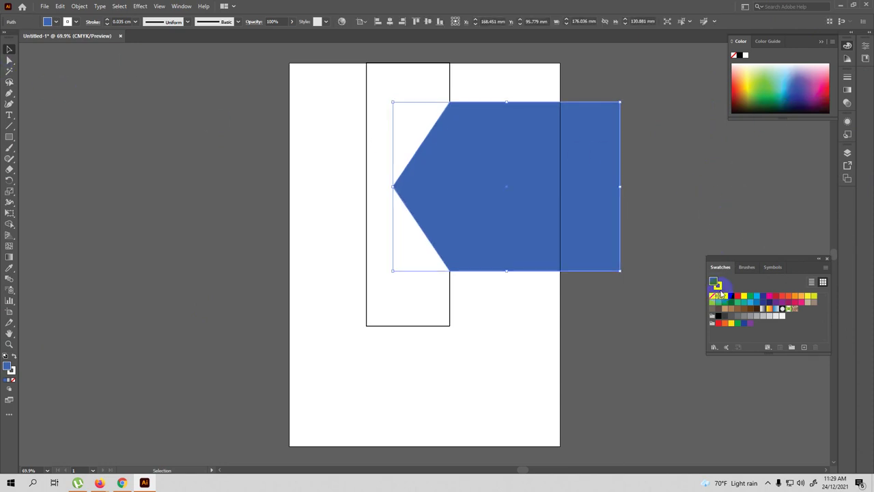
pyautogui.moveTo(720, 291)
pyautogui.mouseDown()
pyautogui.moveTo(5, 376)
pyautogui.moveTo(10, 369)
pyautogui.mouseUp()
# Set the stroke weight to 0.4 cm, then thicken it to 0.7 cm.
pyautogui.click(848, 78)
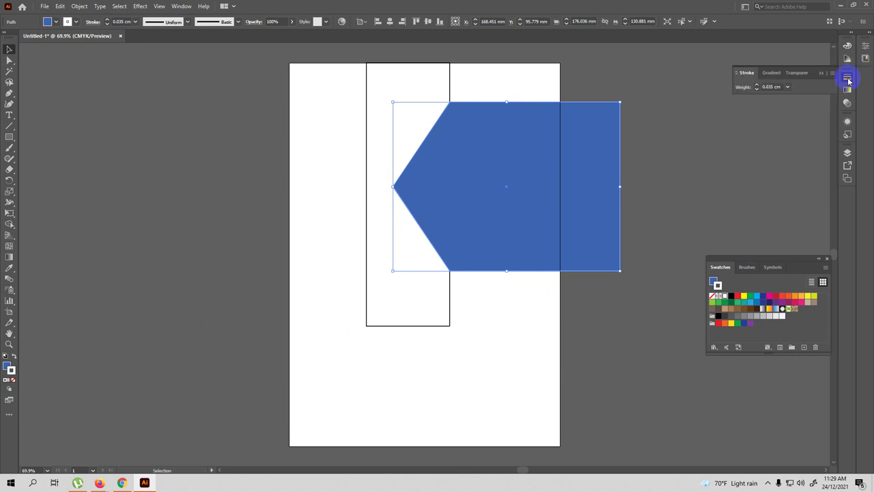
pyautogui.click(787, 86)
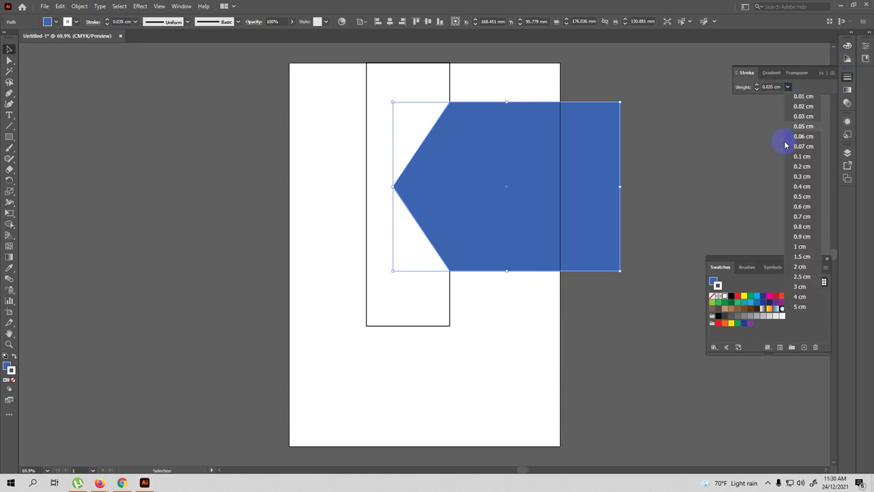
pyautogui.click(796, 186)
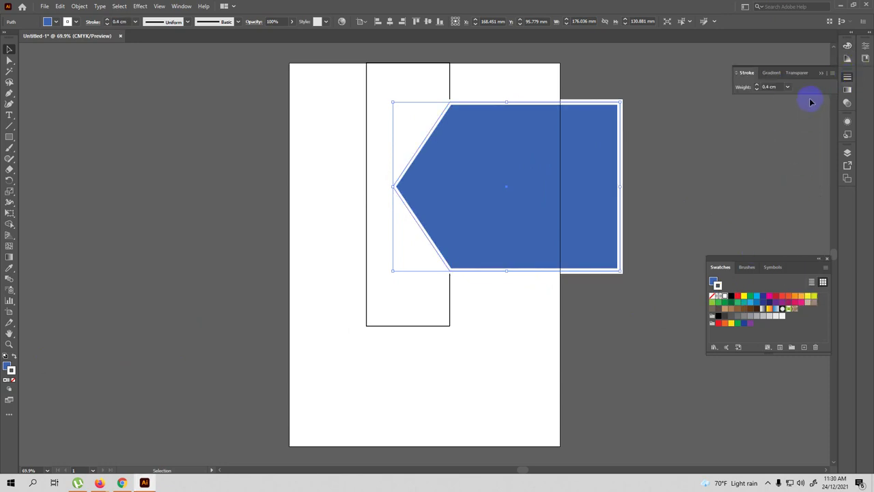
pyautogui.click(770, 87)
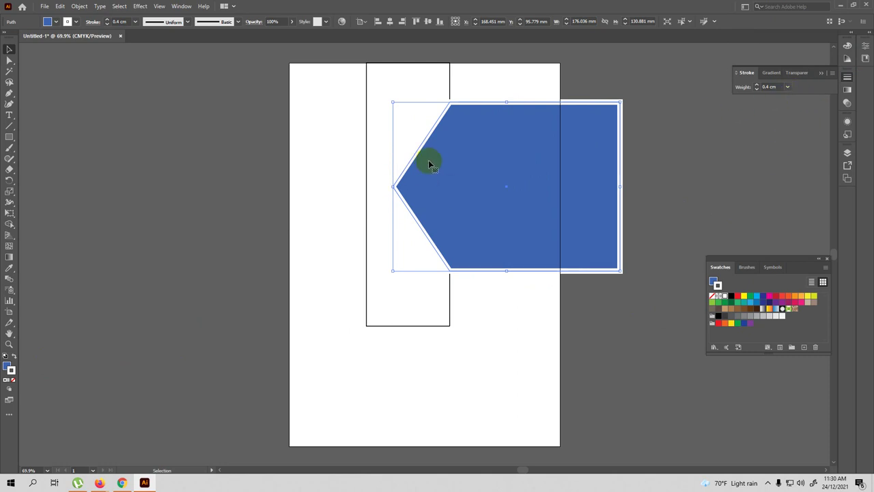
pyautogui.click(787, 87)
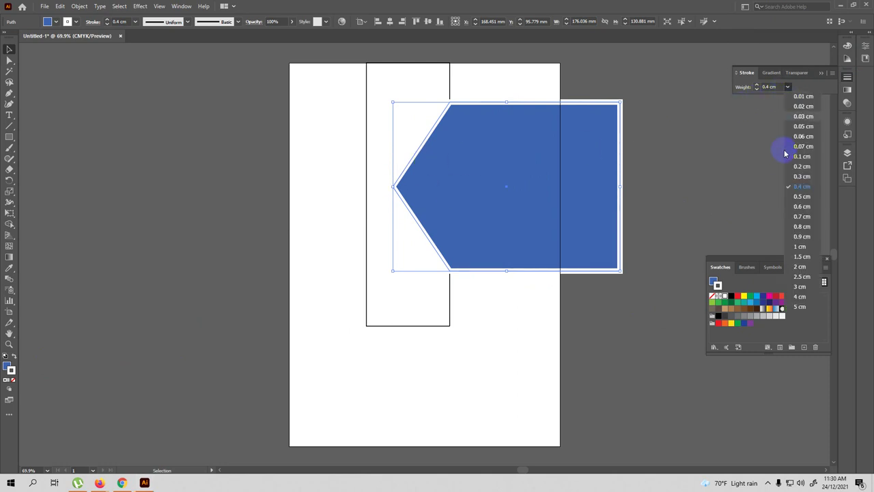
pyautogui.click(795, 217)
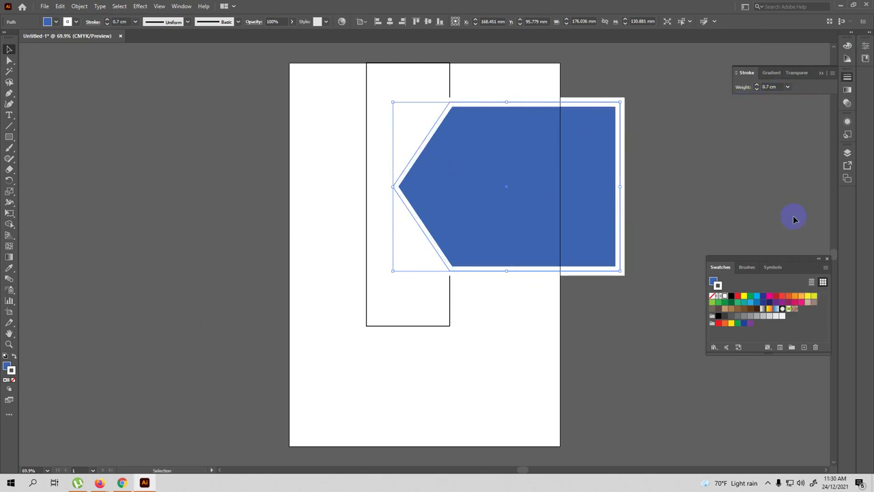
pyautogui.click(714, 173)
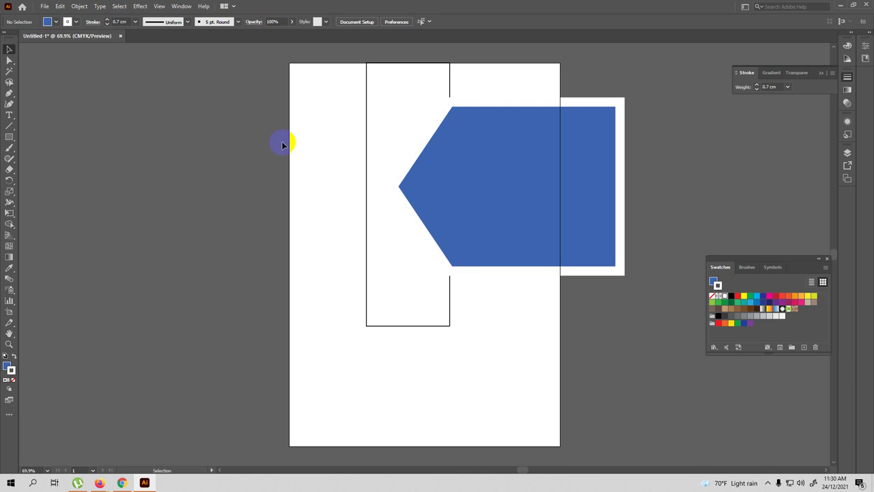
# Draw a white-filled rectangle from the page's left edge with a 0.01 cm border.
pyautogui.click(14, 138)
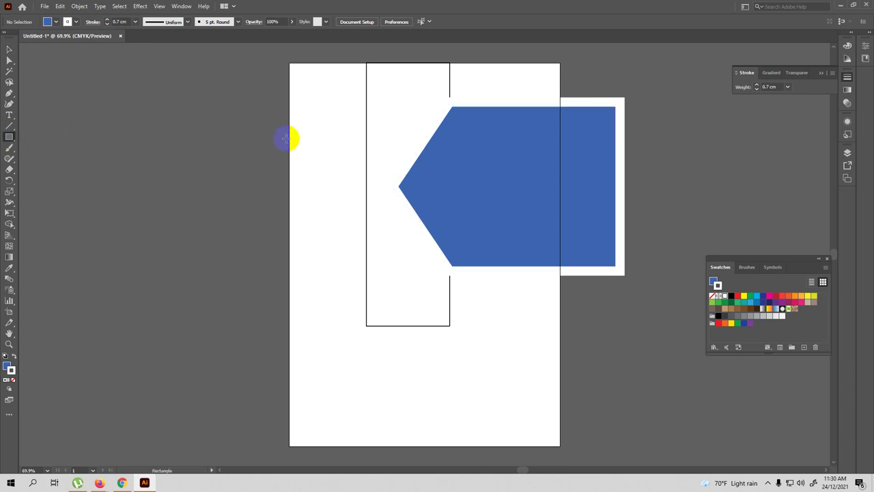
pyautogui.moveTo(290, 137); pyautogui.dragTo(457, 224)
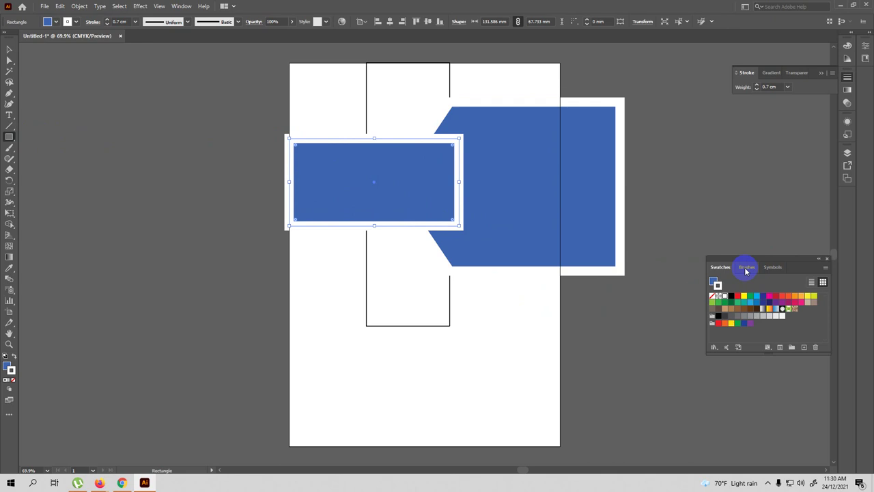
pyautogui.click(847, 78)
pyautogui.click(847, 78)
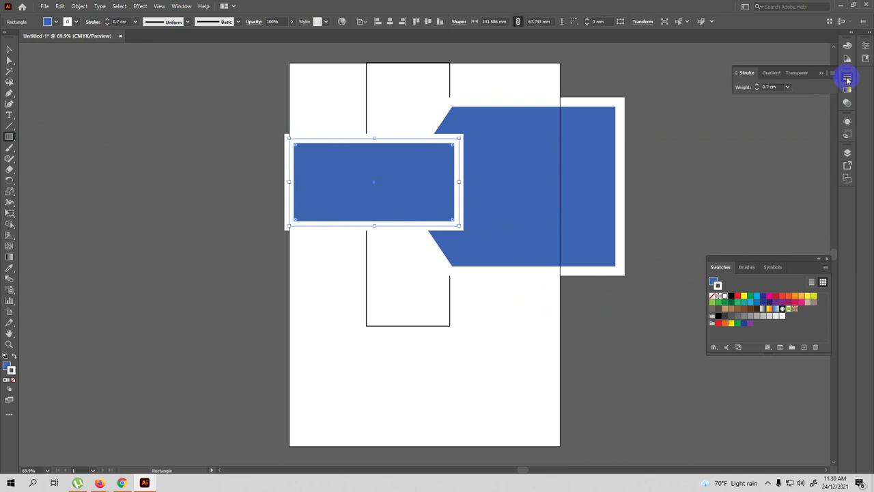
pyautogui.click(788, 87)
pyautogui.click(790, 96)
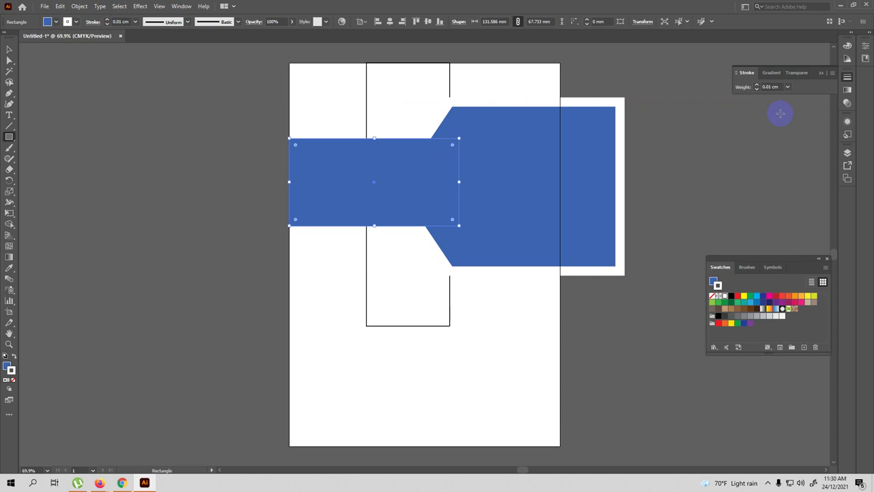
pyautogui.click(10, 370)
pyautogui.click(721, 296)
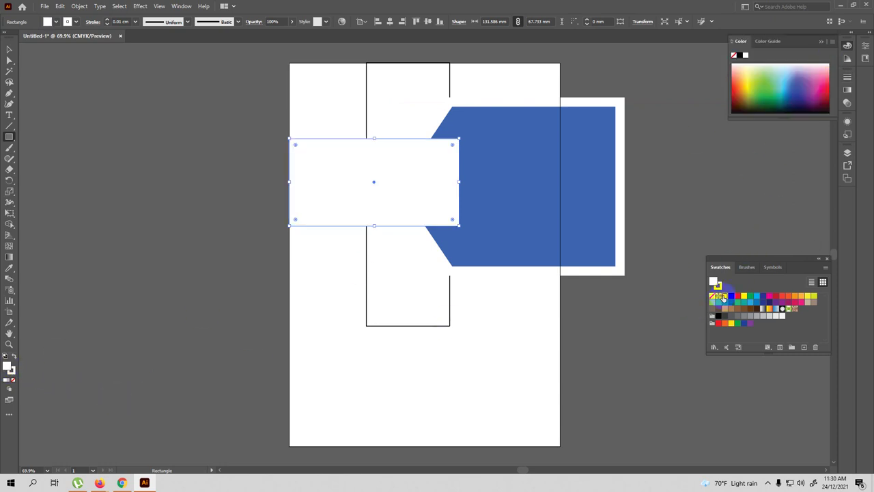
# Nudge the white rectangle down slightly and send it behind the blue arrow.
pyautogui.click(8, 50)
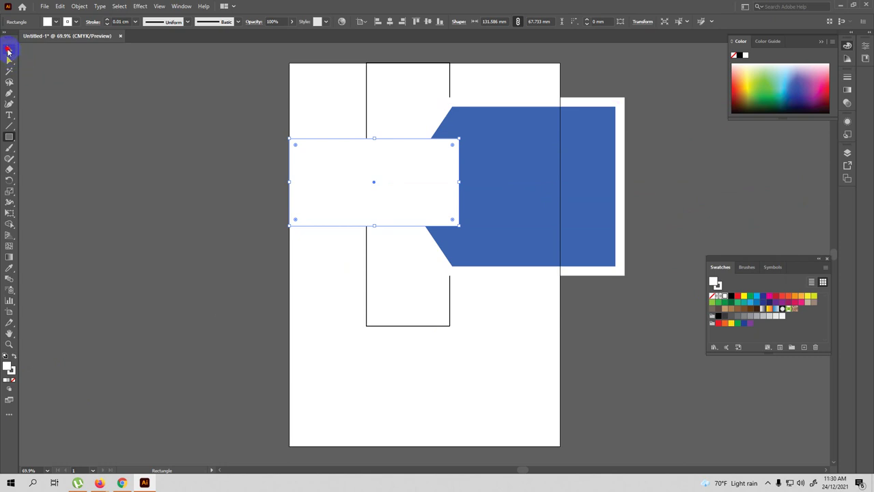
pyautogui.click(406, 191)
pyautogui.keyDown('shift'); pyautogui.click(594, 177); pyautogui.keyUp('shift')
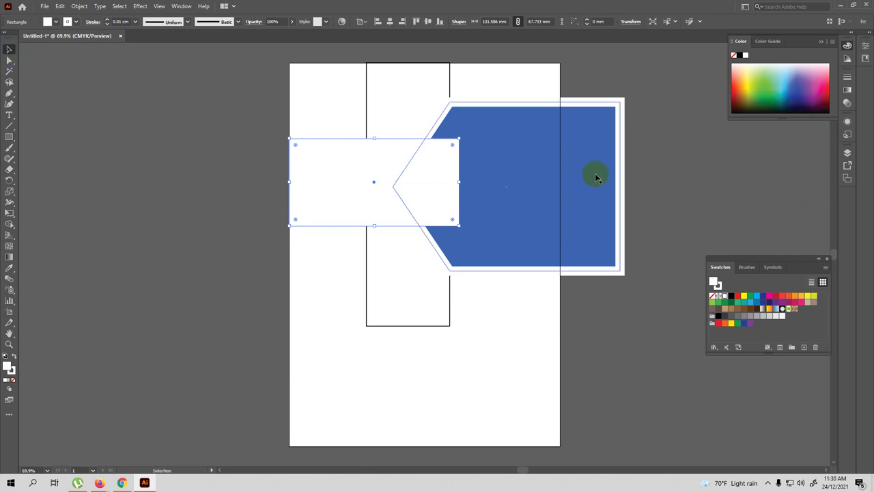
pyautogui.keyDown('shift'); pyautogui.click(585, 199); pyautogui.keyUp('shift')
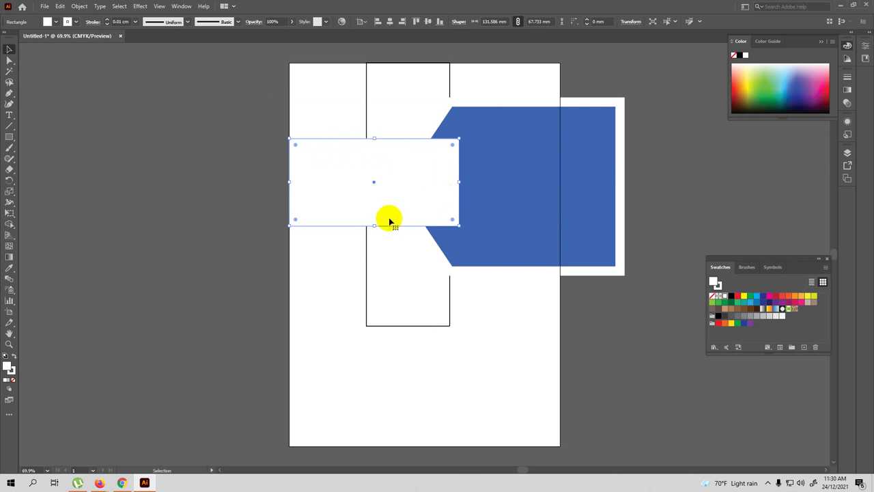
pyautogui.moveTo(389, 155); pyautogui.dragTo(390, 161)
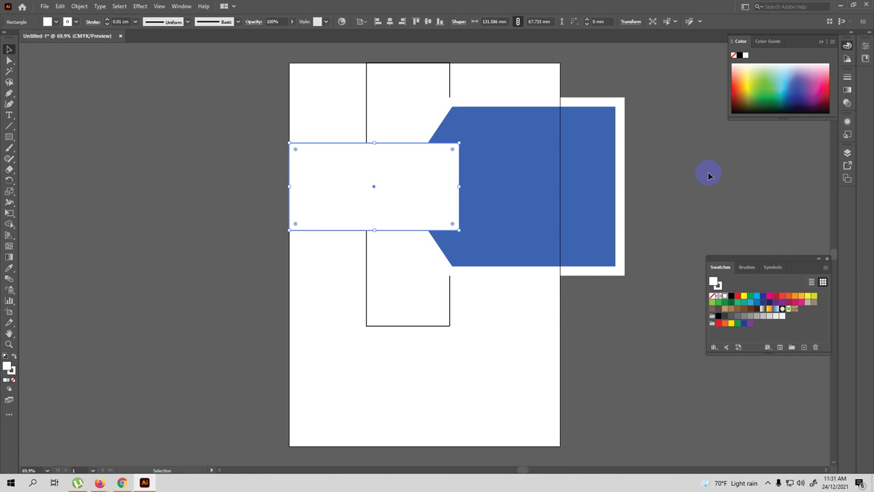
pyautogui.press('a')
pyautogui.hotkey('ctrl', '[')
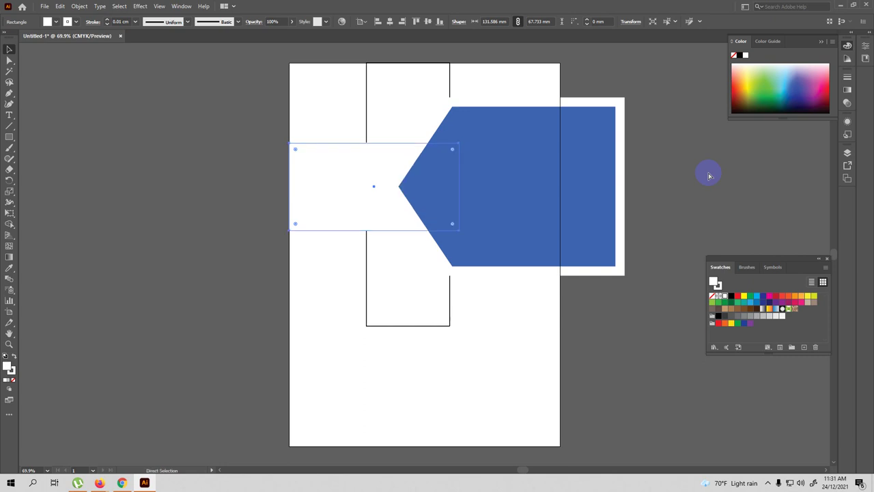
# Draw a dark blue band across the page top, sent behind the arrow and white panel.
pyautogui.press('v')
pyautogui.click(735, 157)
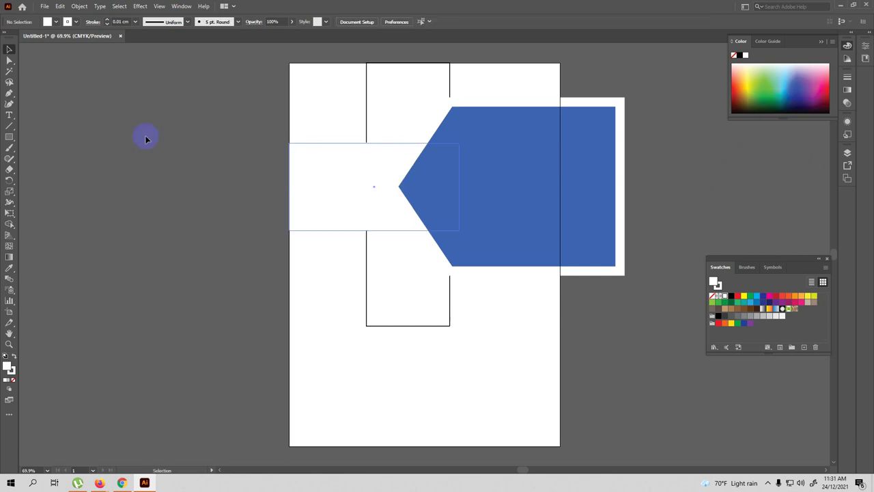
pyautogui.click(10, 137)
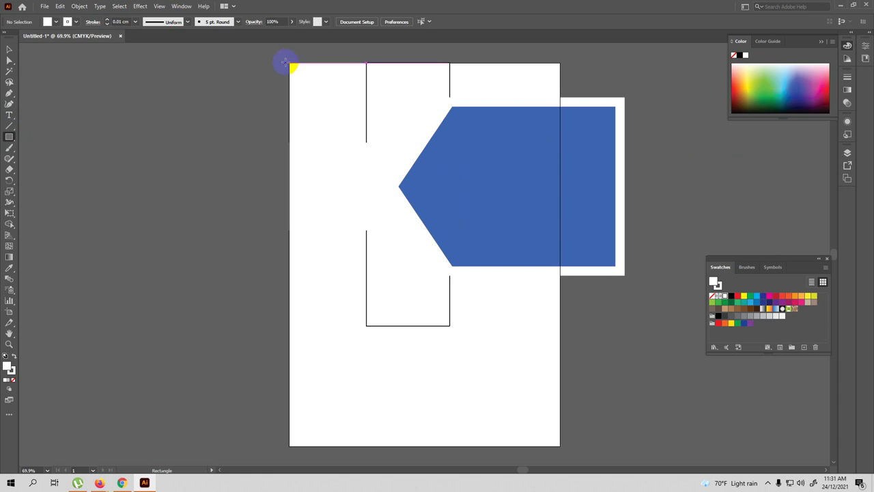
pyautogui.moveTo(287, 59); pyautogui.dragTo(560, 166)
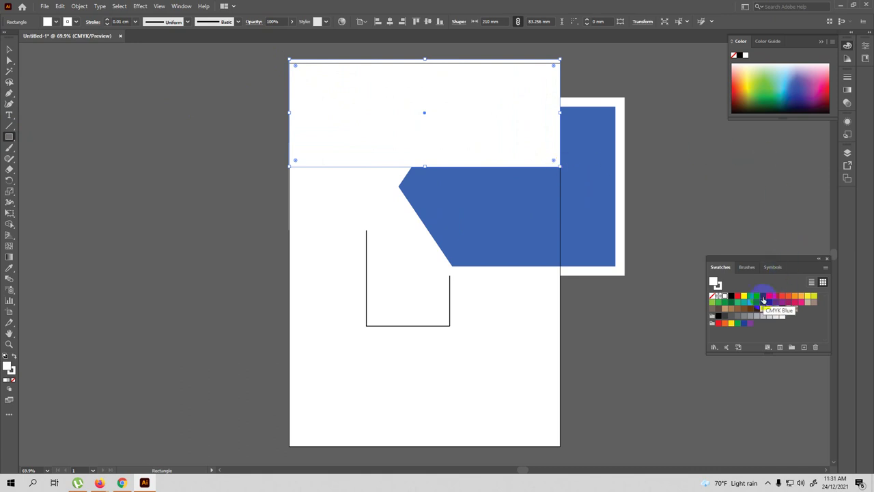
pyautogui.click(743, 322)
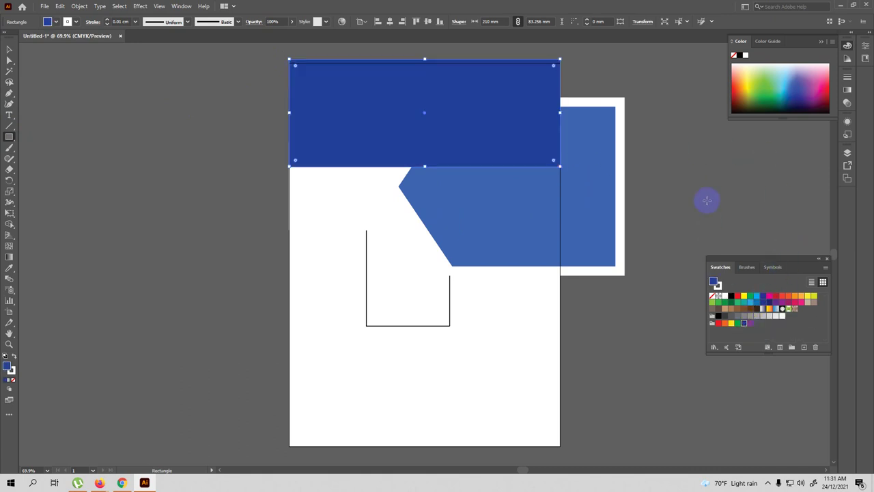
pyautogui.hotkey('ctrl', '[')
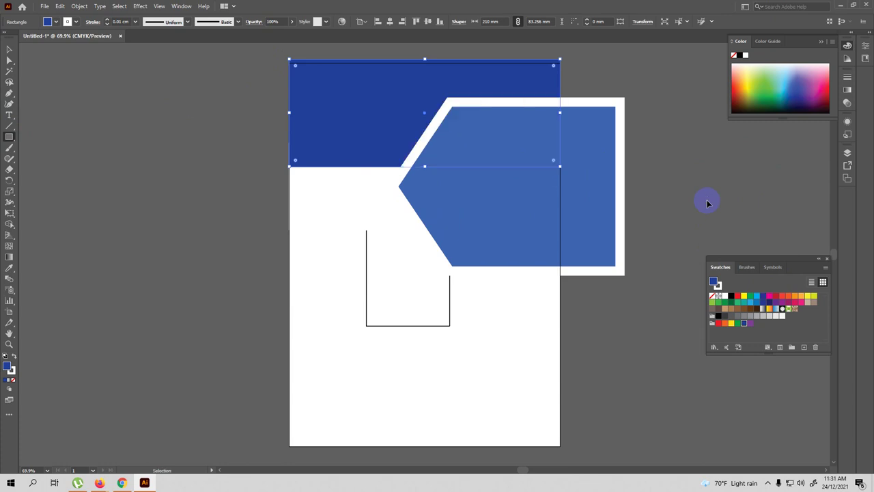
pyautogui.hotkey('ctrl', '[')
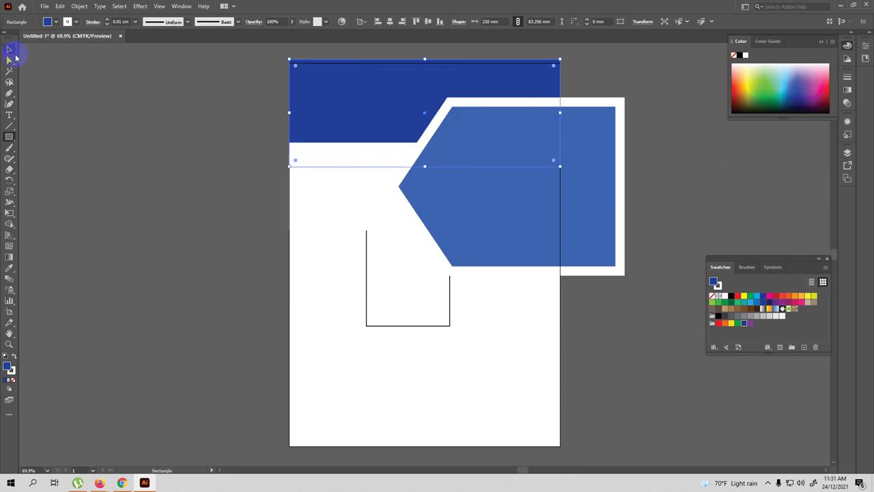
# Nudge the blue arrow down to a Y position of 101.953 mm.
pyautogui.click(9, 50)
pyautogui.click(129, 134)
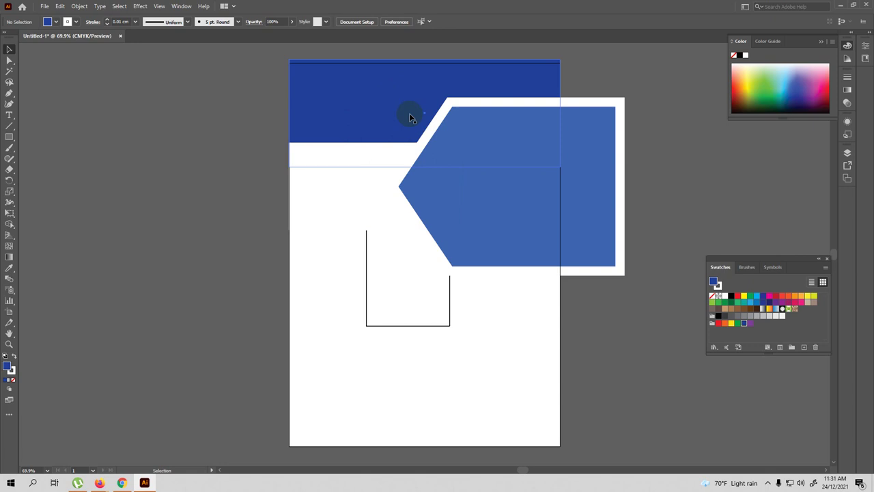
pyautogui.click(449, 117)
pyautogui.click(462, 137)
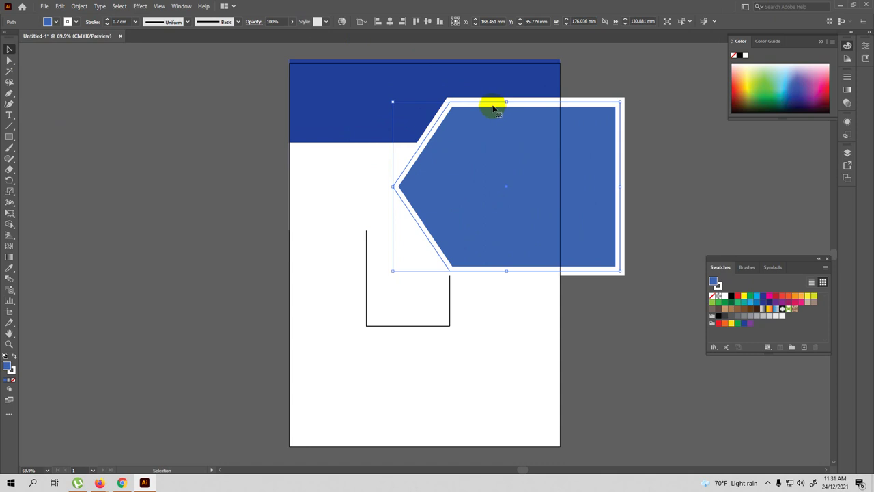
pyautogui.moveTo(493, 106); pyautogui.dragTo(493, 115)
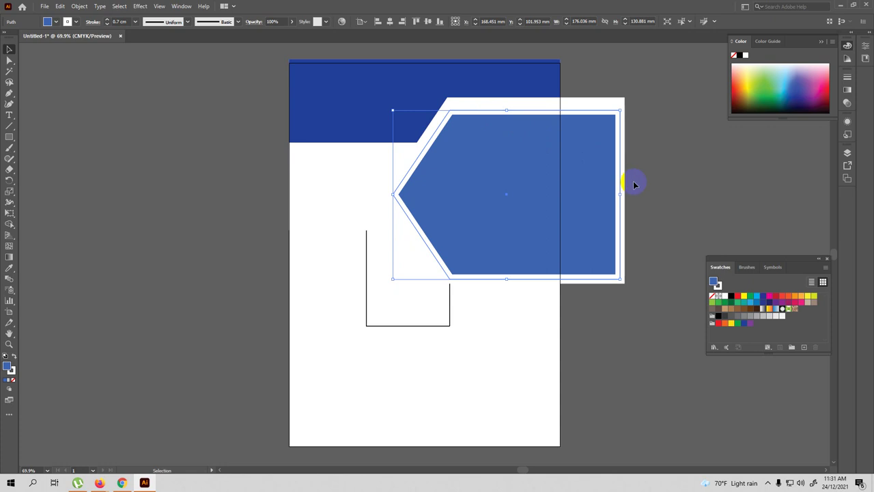
pyautogui.click(44, 6)
# Place photo a2 from the Desktop's DANH SACH SV LỚP 2021 folder onto the upper-left page.
pyautogui.click(58, 163)
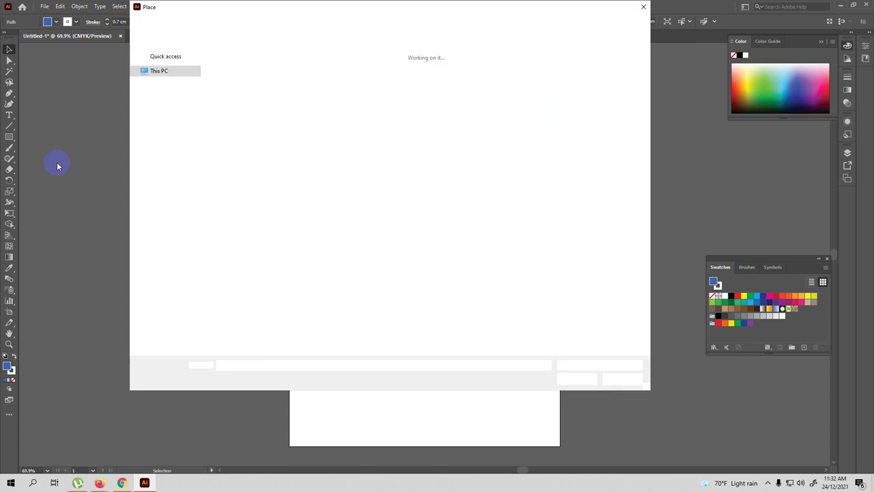
pyautogui.click(163, 100)
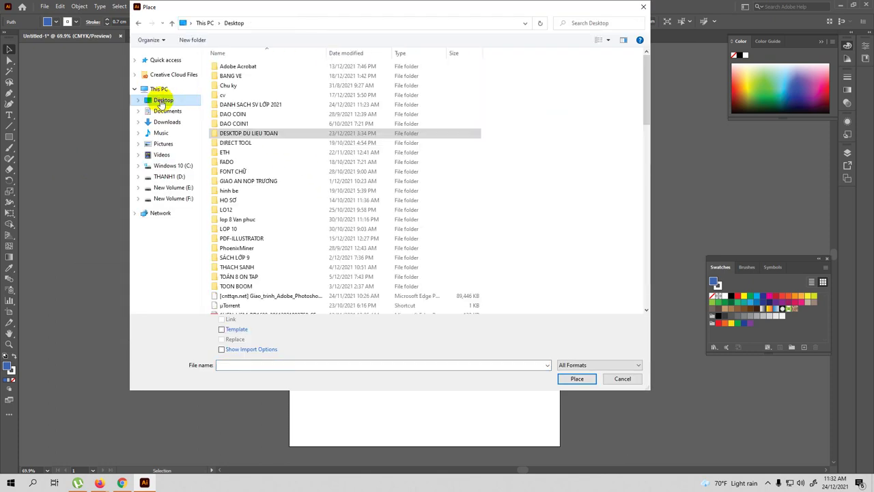
pyautogui.doubleClick(232, 104)
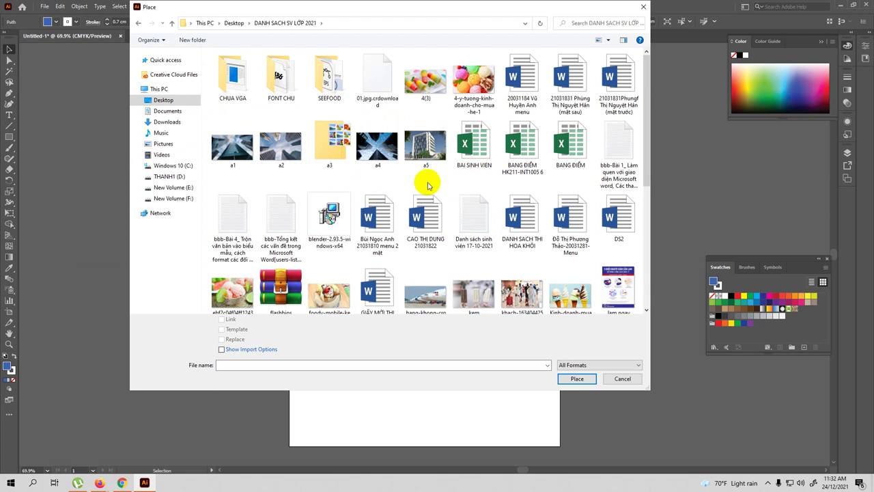
pyautogui.doubleClick(279, 147)
pyautogui.moveTo(140, 116); pyautogui.dragTo(398, 312)
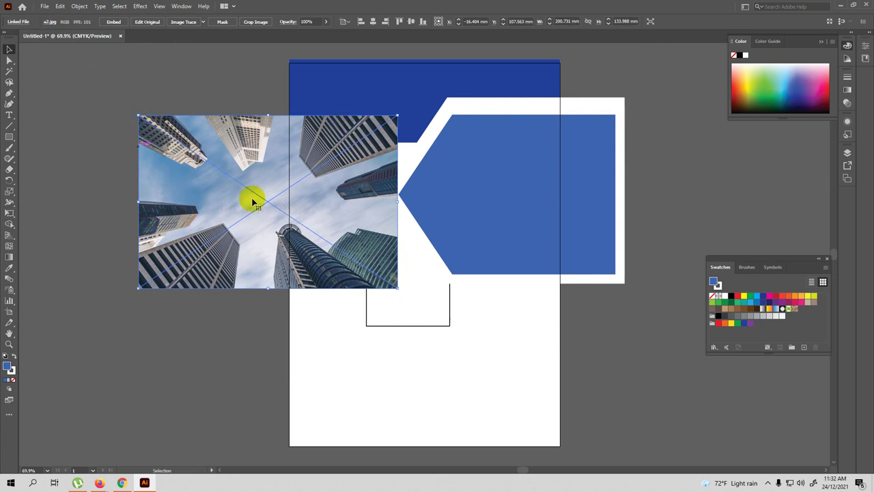
# Embed the photo, move it under the arrow, and bring the blue arrow to the front.
pyautogui.click(114, 23)
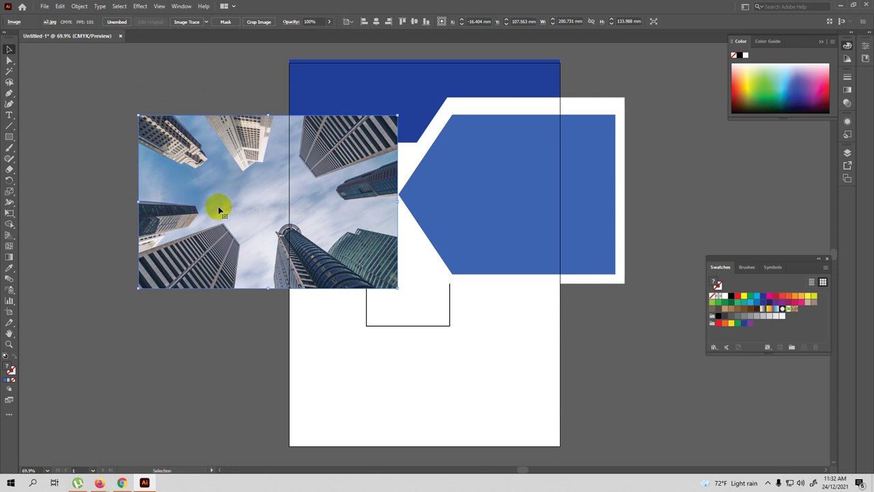
pyautogui.moveTo(218, 208); pyautogui.dragTo(376, 206)
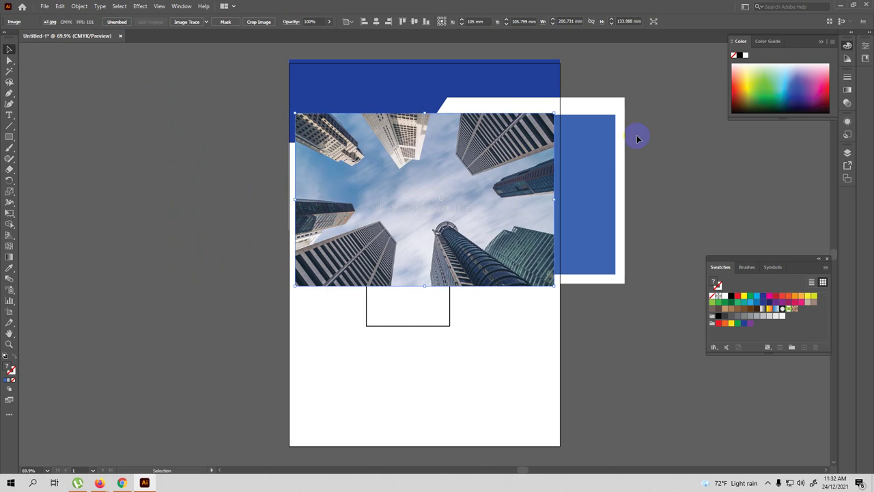
pyautogui.click(606, 183)
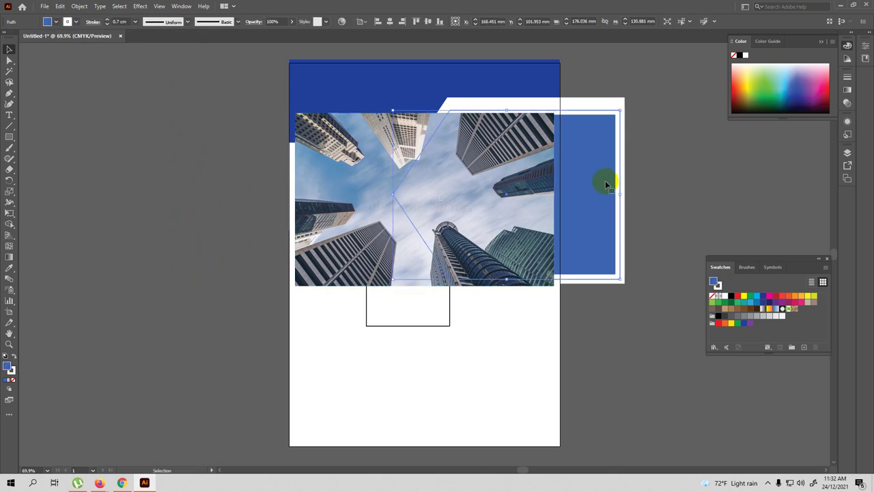
pyautogui.press('a')
pyautogui.hotkey('ctrl', 'shift', ']')
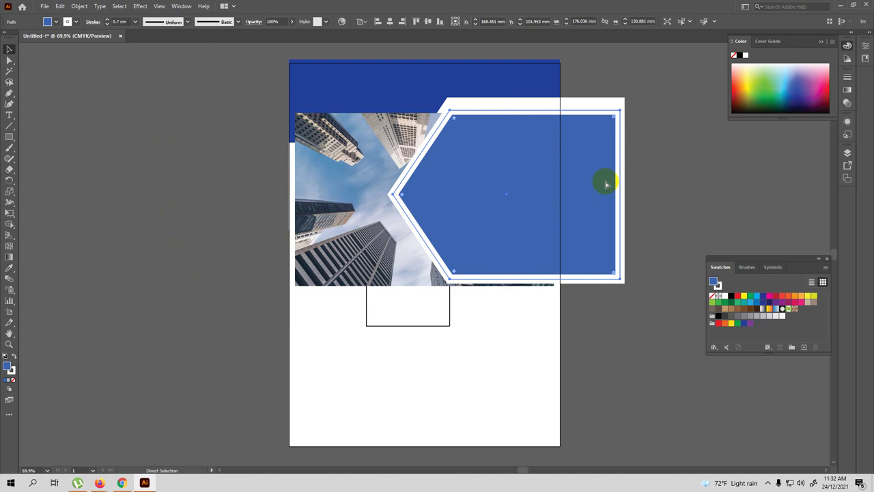
pyautogui.press('v')
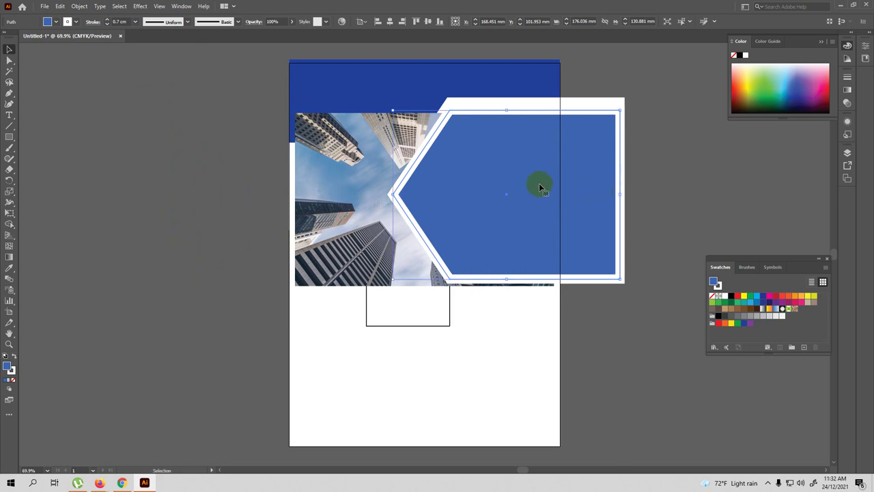
# Enlarge the photo to about 220.957 × 154.164 mm so it covers the arrow.
pyautogui.click(419, 133)
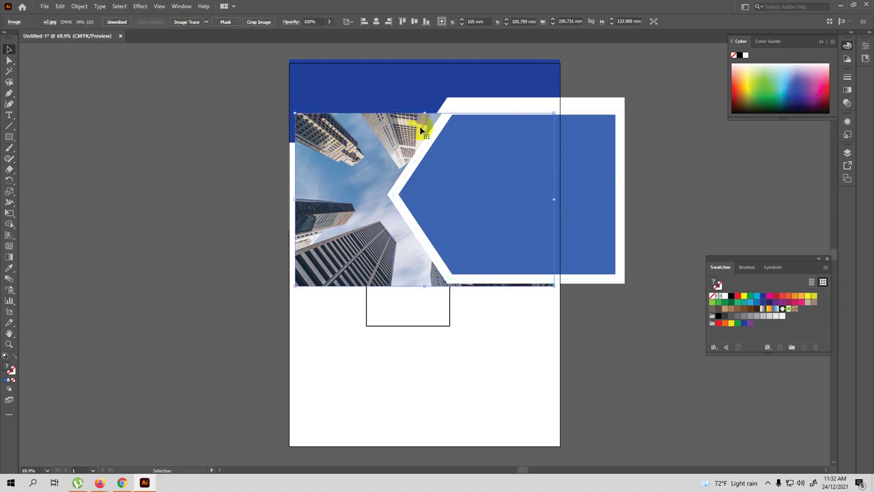
pyautogui.moveTo(554, 113); pyautogui.dragTo(578, 99)
pyautogui.moveTo(578, 101); pyautogui.dragTo(580, 97)
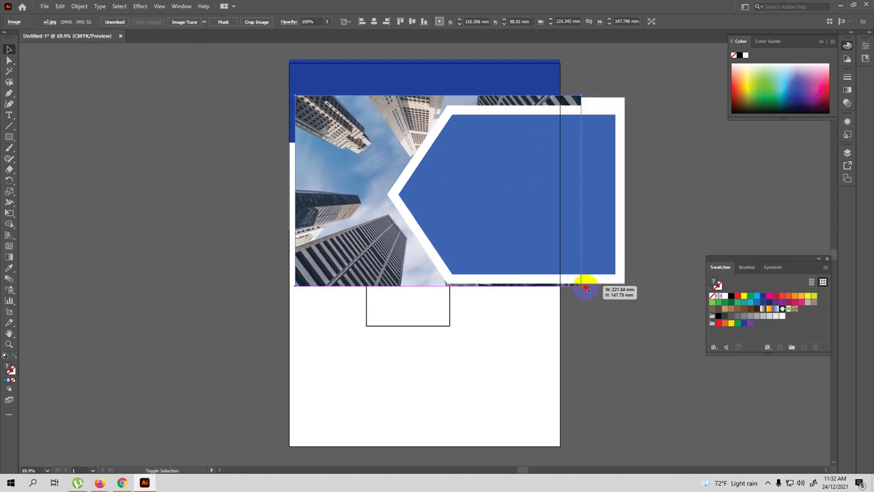
pyautogui.moveTo(582, 286); pyautogui.dragTo(602, 296)
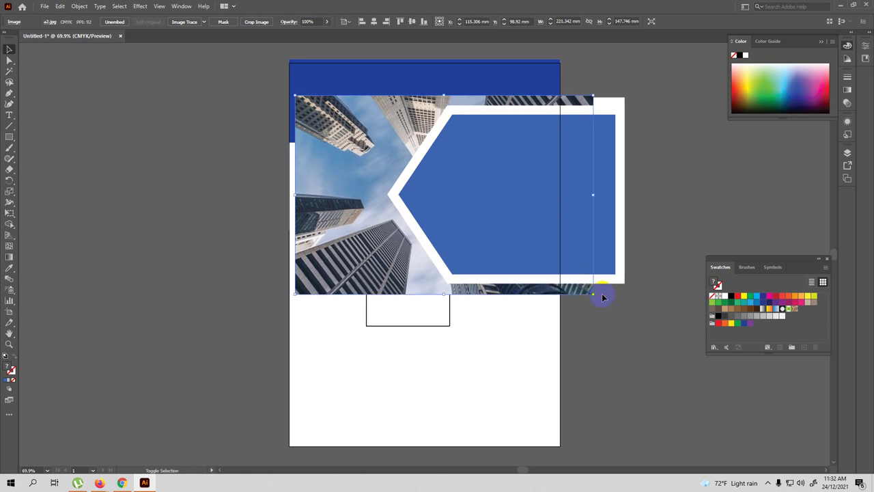
pyautogui.click(608, 355)
pyautogui.click(493, 240)
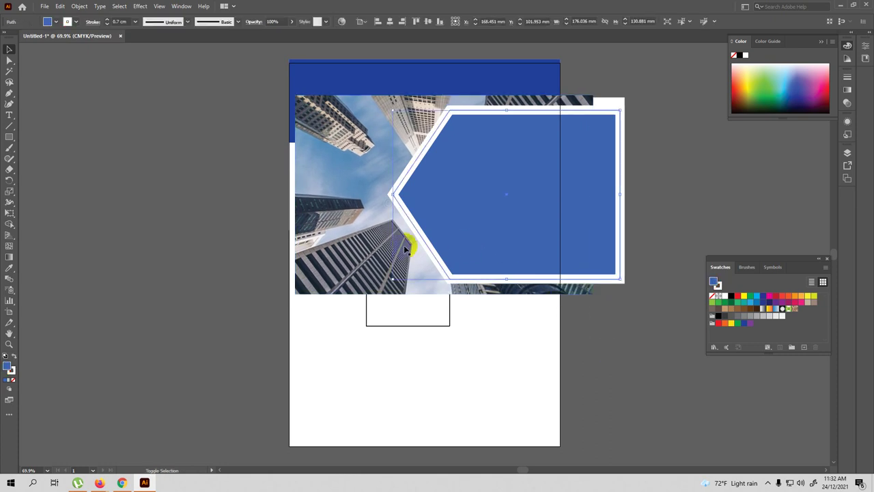
# Clip the photo inside the arrow shape with a clipping mask.
pyautogui.keyDown('shift'); pyautogui.click(345, 247); pyautogui.keyUp('shift')
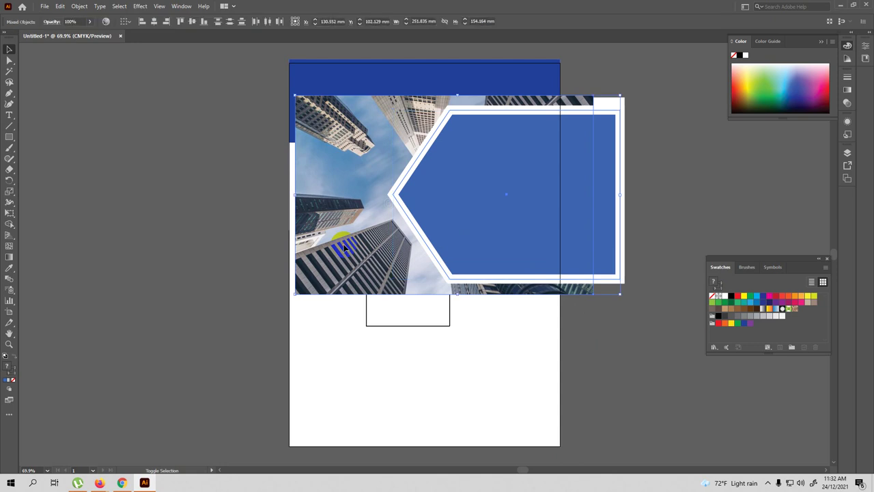
pyautogui.click(80, 6)
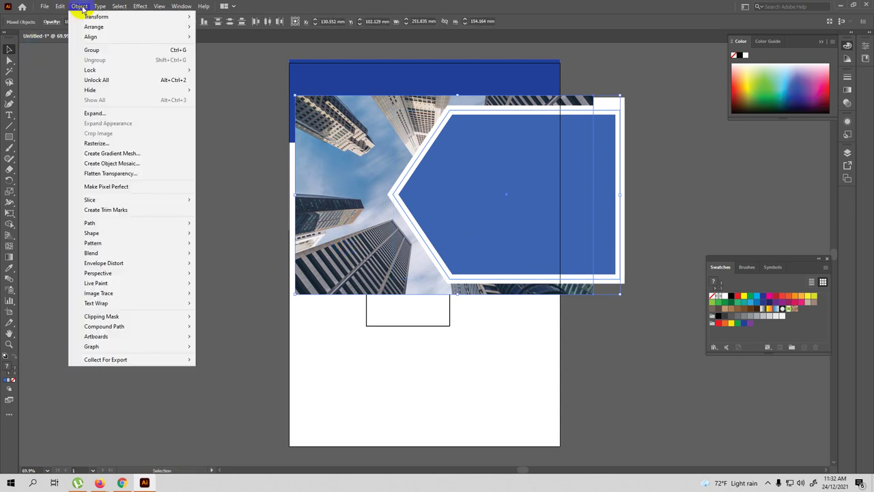
pyautogui.moveTo(101, 316)
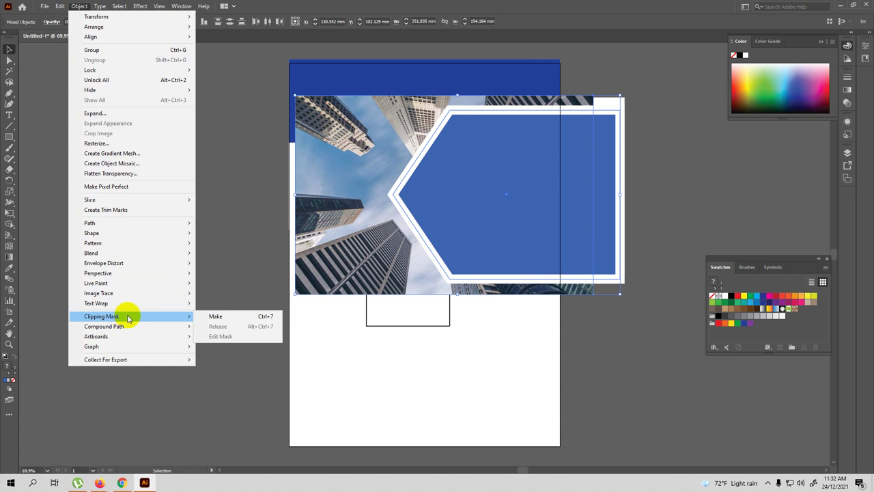
pyautogui.click(214, 317)
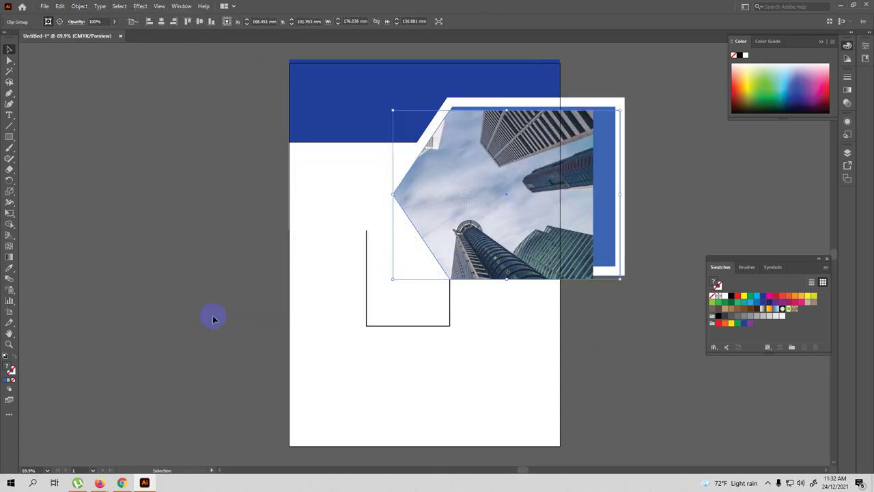
pyautogui.click(508, 318)
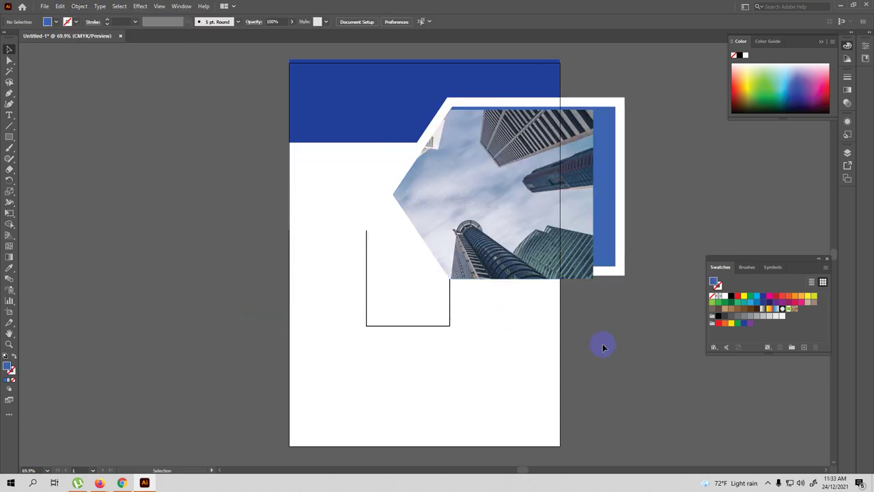
# Select the clipped photo with the white border panel and align their tops.
pyautogui.click(503, 167)
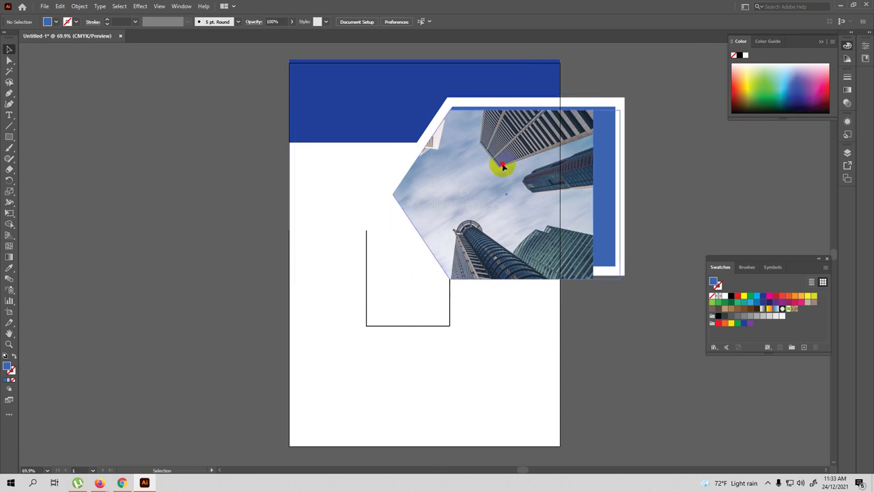
pyautogui.keyDown('shift'); pyautogui.click(504, 102); pyautogui.keyUp('shift')
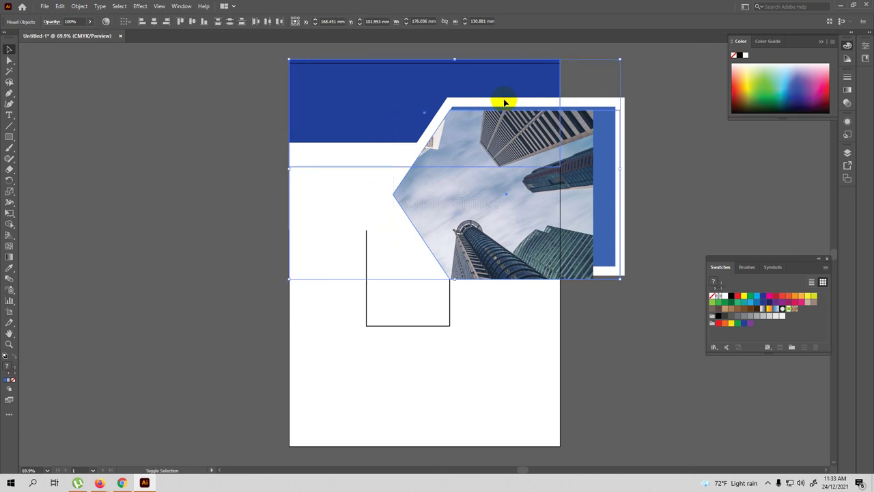
pyautogui.keyDown('shift'); pyautogui.click(526, 203); pyautogui.keyUp('shift')
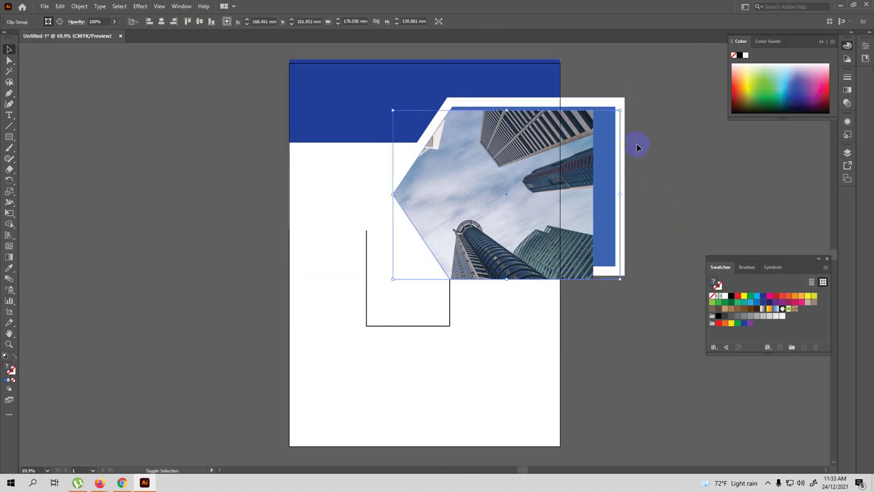
pyautogui.click(523, 228)
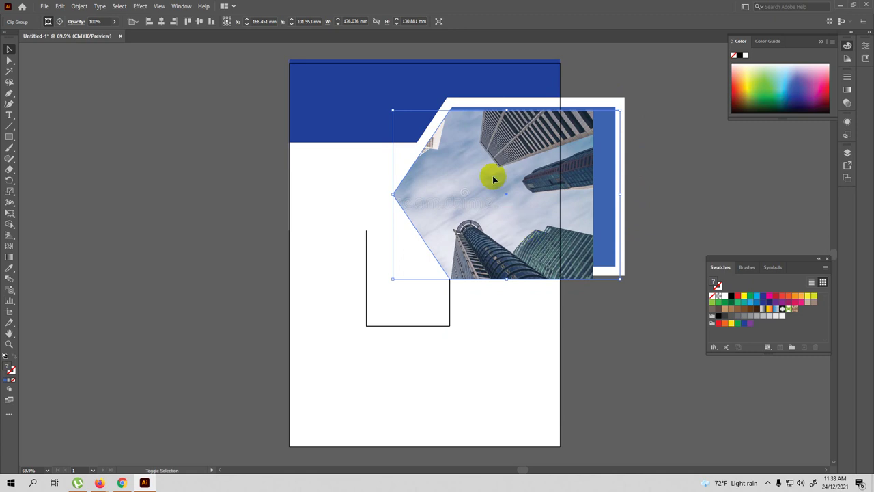
pyautogui.keyDown('shift'); pyautogui.click(480, 104); pyautogui.keyUp('shift')
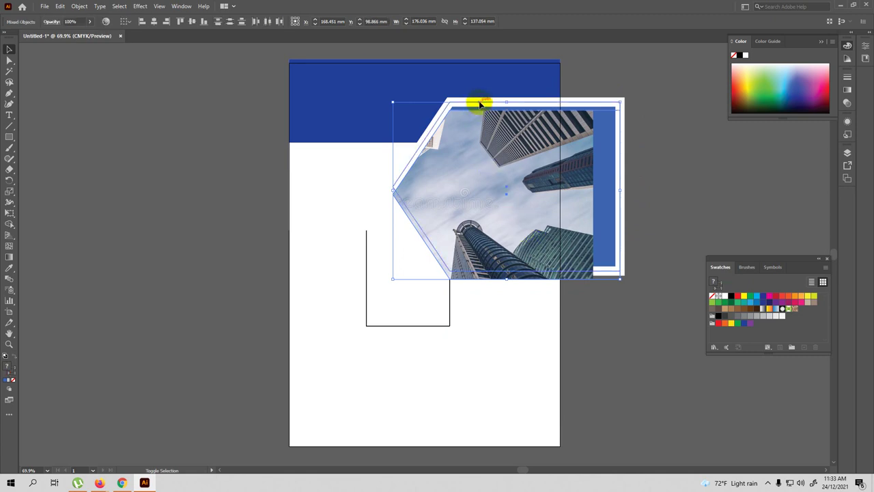
pyautogui.click(181, 22)
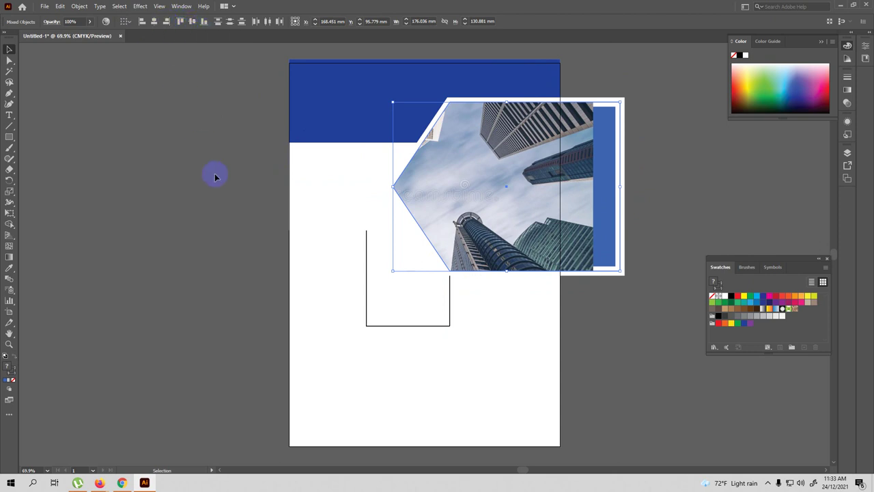
# Edit the clip contents and slide the skyscraper photo about 50 mm right inside the arrow mask.
pyautogui.click(522, 156)
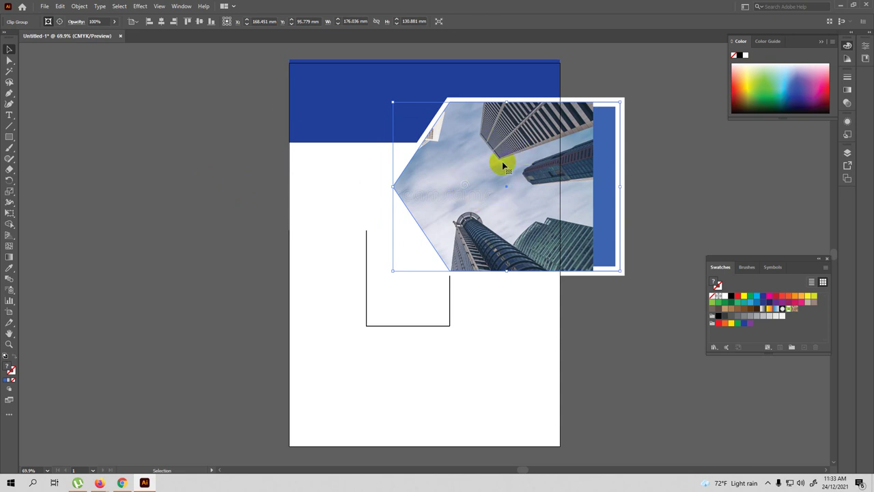
pyautogui.click(663, 298)
pyautogui.click(529, 179)
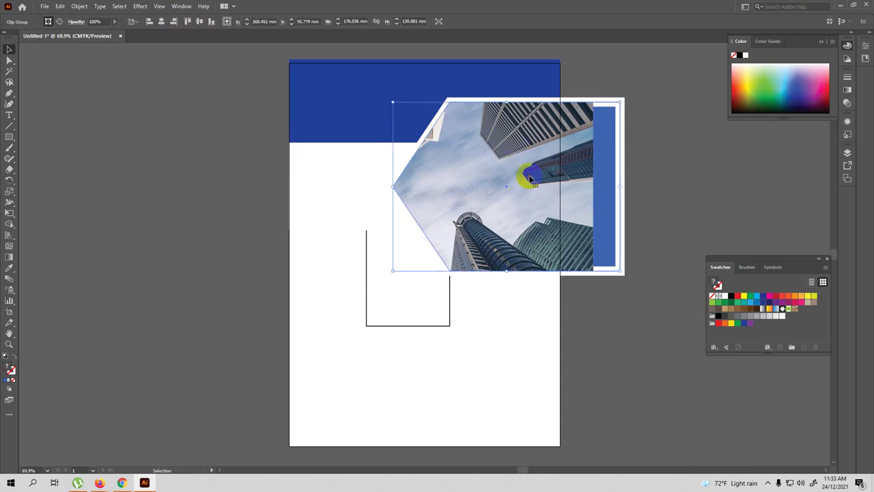
pyautogui.click(79, 7)
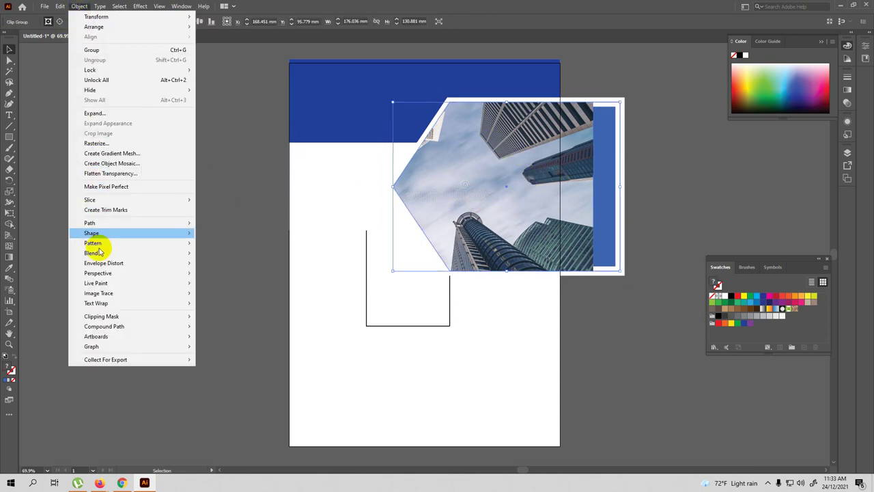
pyautogui.moveTo(101, 317)
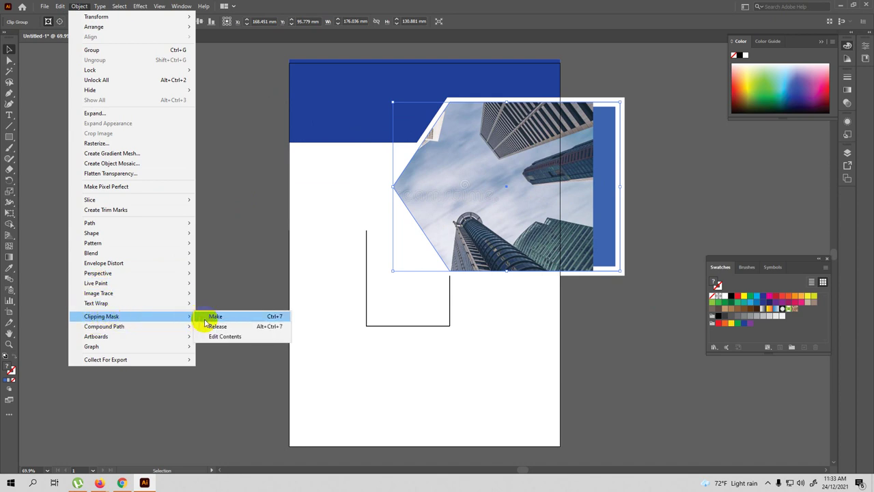
pyautogui.click(214, 336)
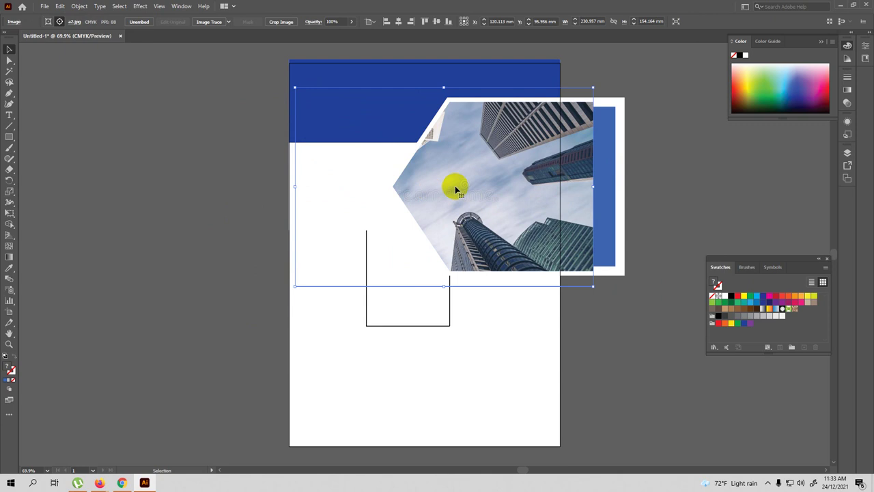
pyautogui.moveTo(456, 186); pyautogui.dragTo(521, 185)
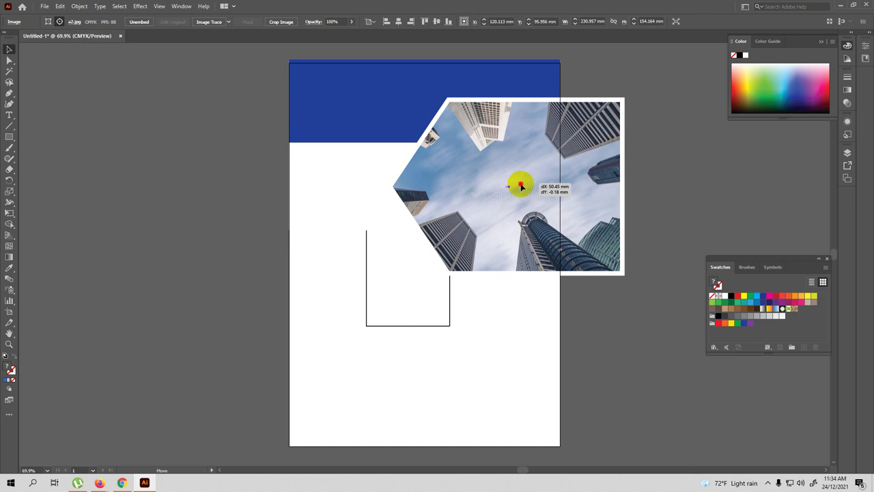
pyautogui.click(607, 359)
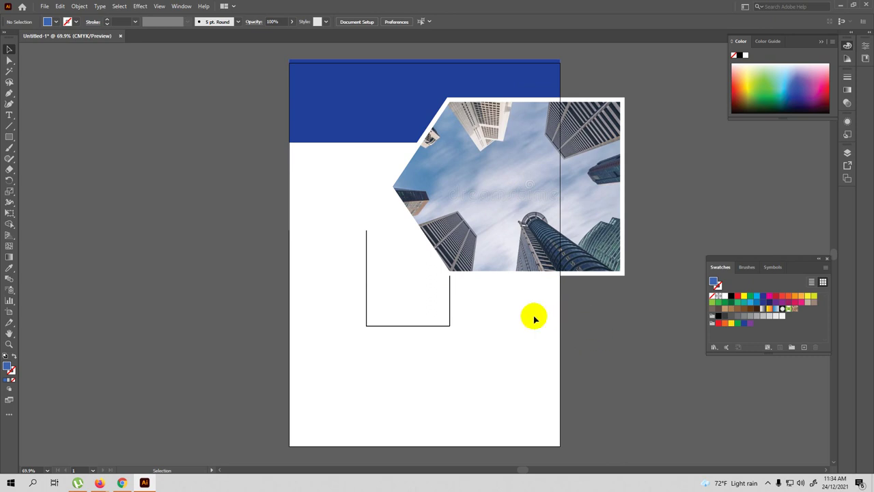
# Draw a large blue rectangle from the page's left edge down to the bottom.
pyautogui.click(347, 114)
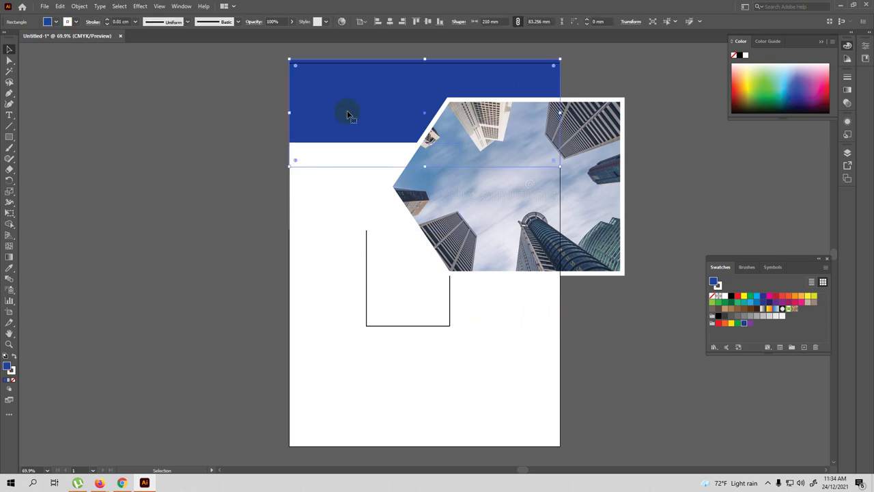
pyautogui.click(37, 168)
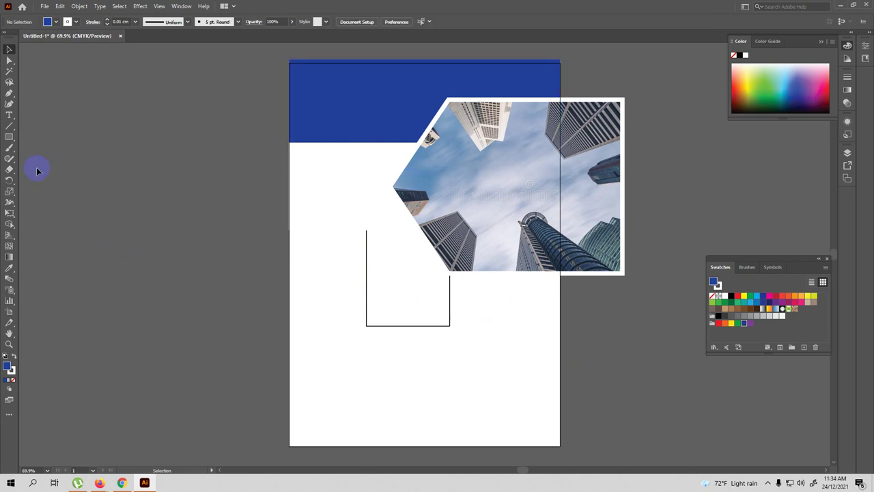
pyautogui.click(10, 137)
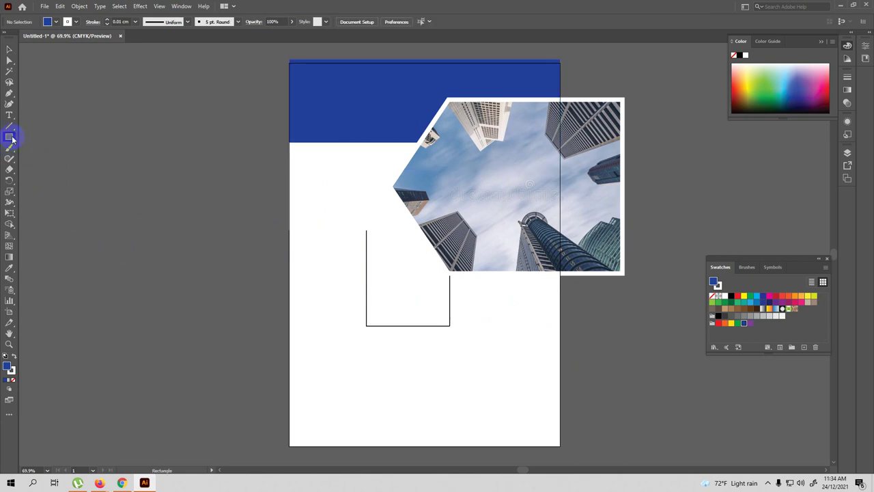
pyautogui.click(293, 220)
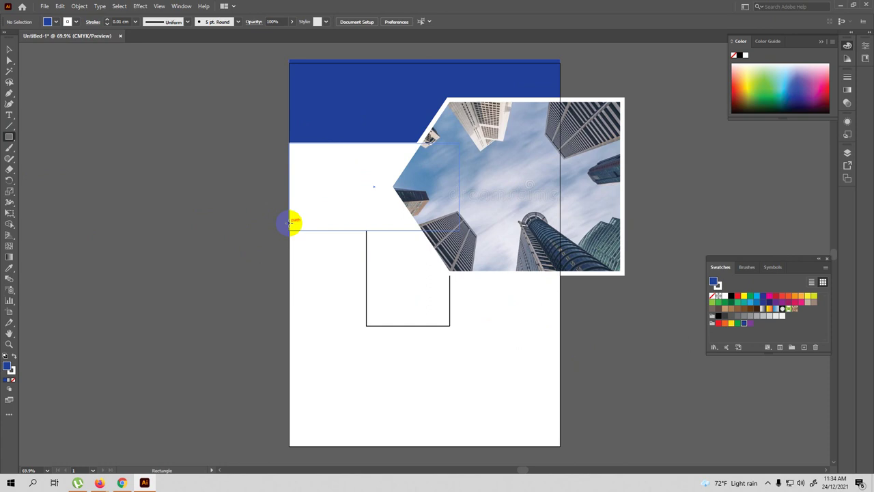
pyautogui.moveTo(292, 221); pyautogui.dragTo(487, 445)
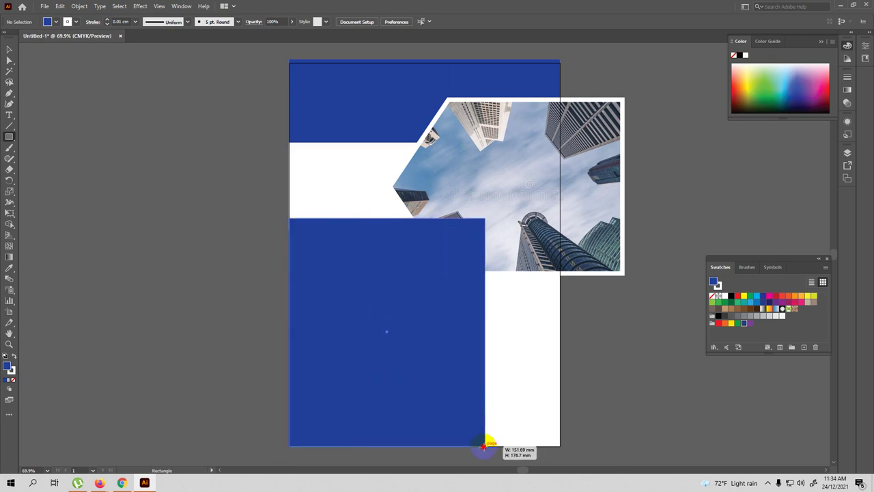
pyautogui.moveTo(486, 445); pyautogui.dragTo(481, 445)
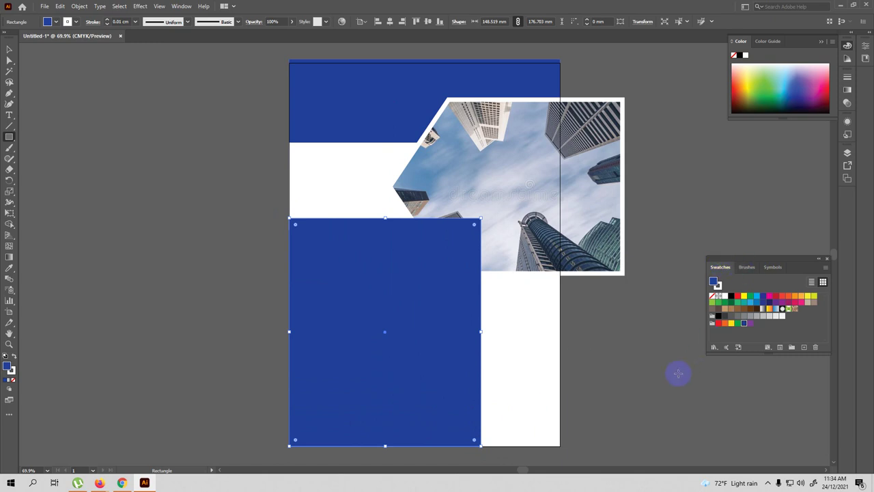
pyautogui.scroll(-3, 676, 371)
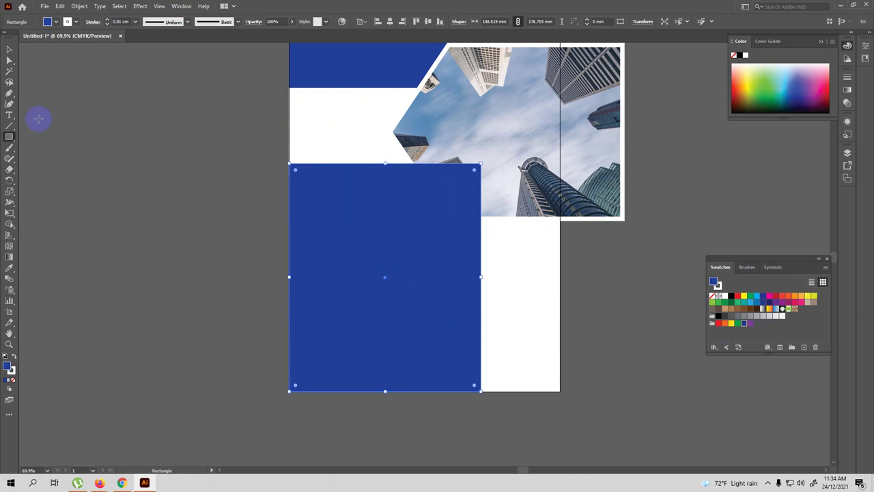
# Add a narrower 65.44 × 183.797 mm green rectangle sent behind the blue block.
pyautogui.click(11, 137)
pyautogui.click(41, 137)
pyautogui.moveTo(408, 159); pyautogui.dragTo(492, 394)
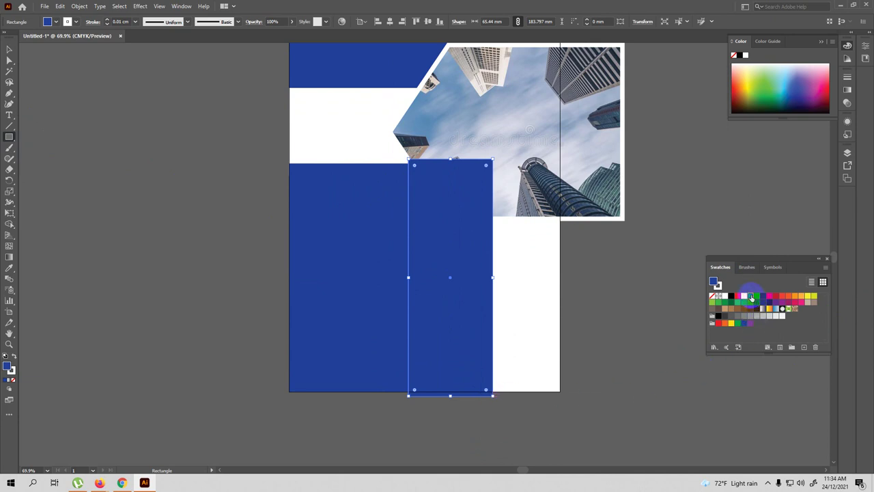
pyautogui.click(751, 298)
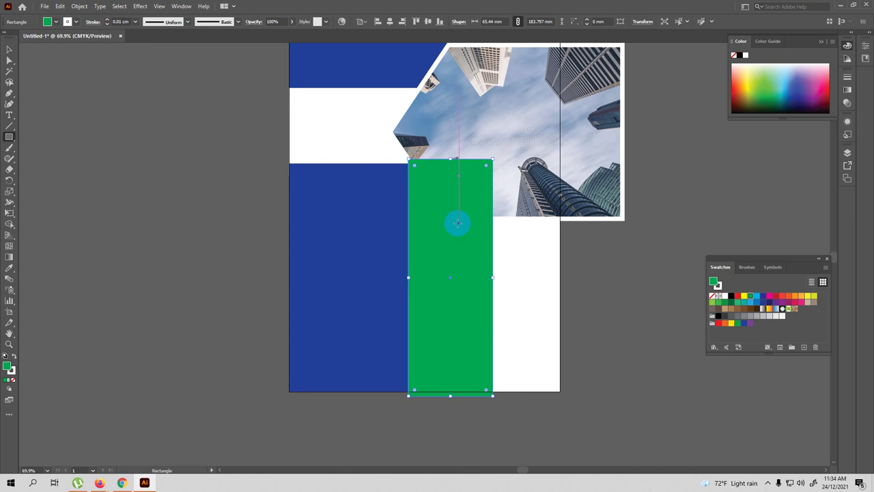
pyautogui.press('ctrl')
pyautogui.hotkey('ctrl', '[')
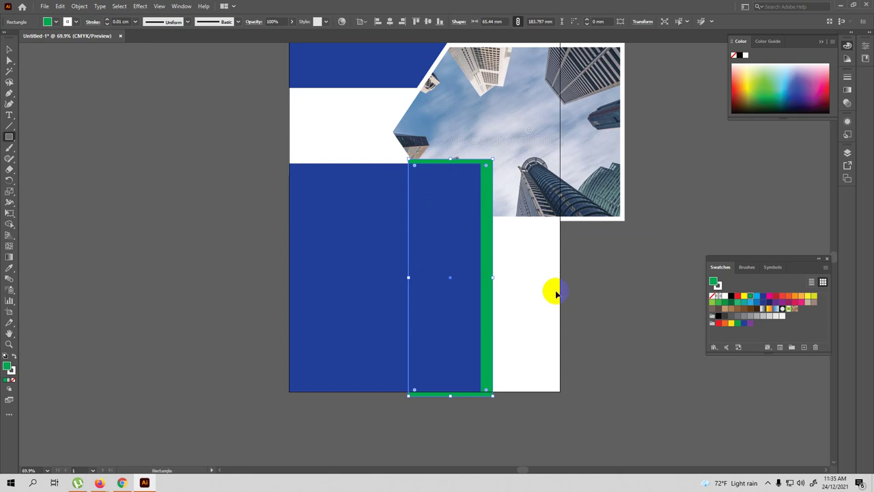
pyautogui.click(554, 294)
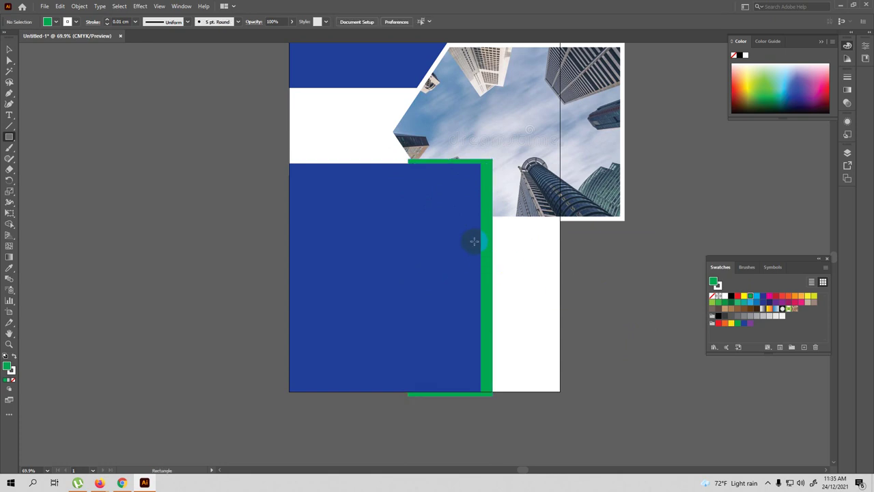
# Reshape the blue block into a right-pointing arrow tip by adding points and removing its right corners.
pyautogui.click(9, 49)
pyautogui.click(410, 228)
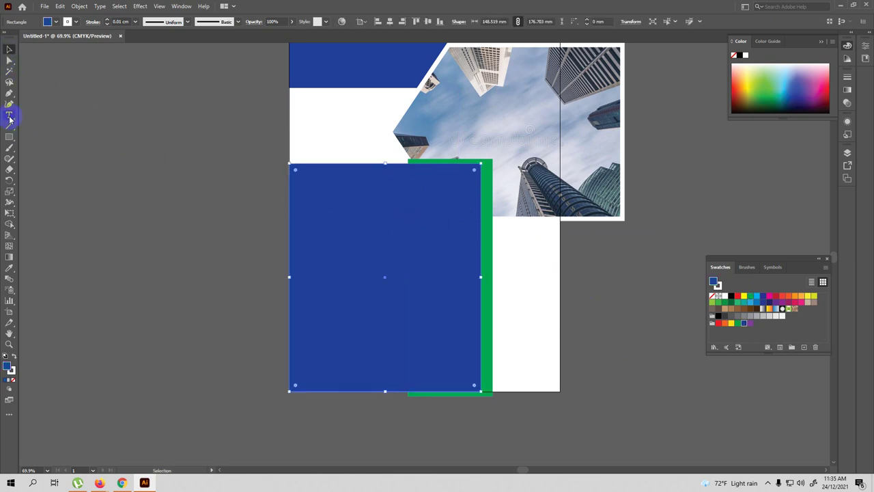
pyautogui.click(9, 94)
pyautogui.click(405, 164)
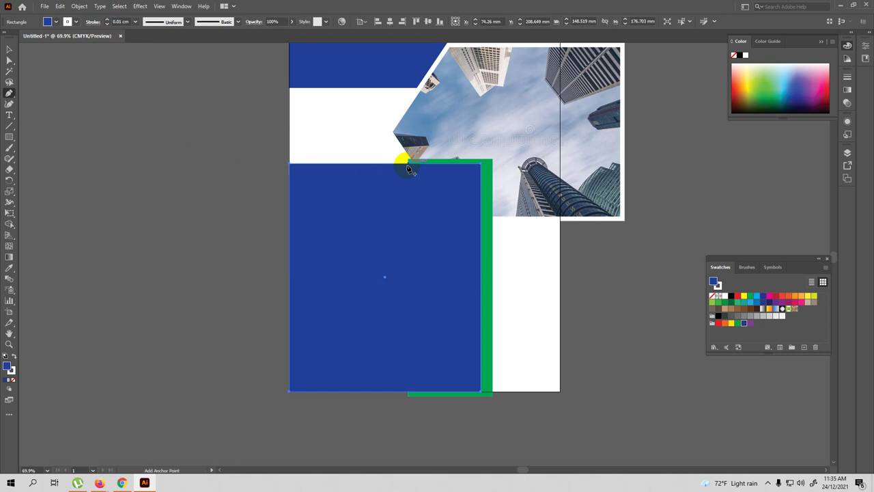
pyautogui.click(409, 394)
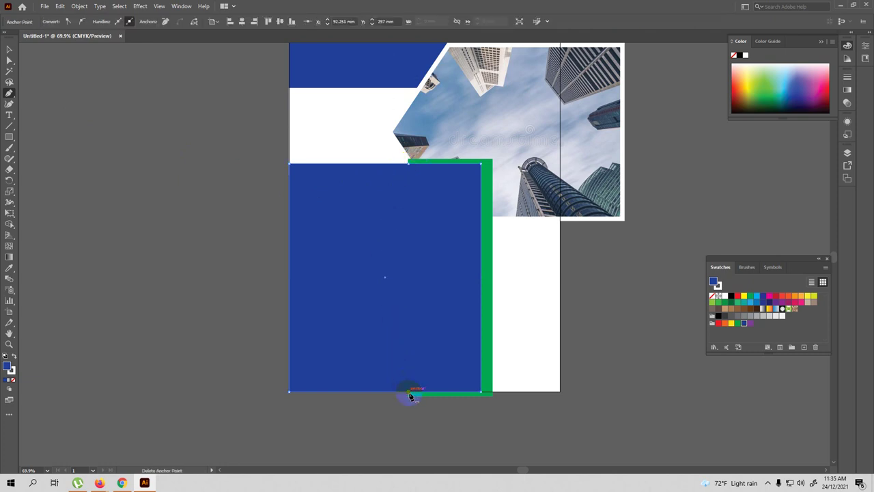
pyautogui.click(480, 278)
pyautogui.click(481, 164)
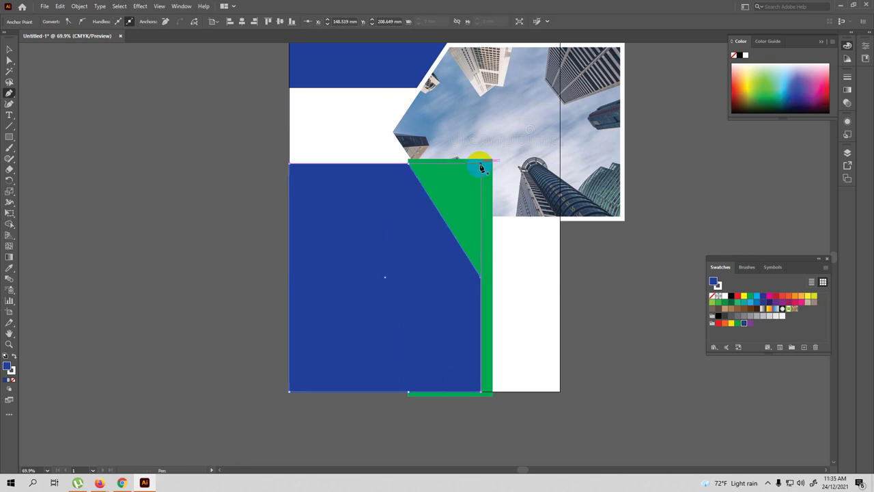
pyautogui.click(480, 393)
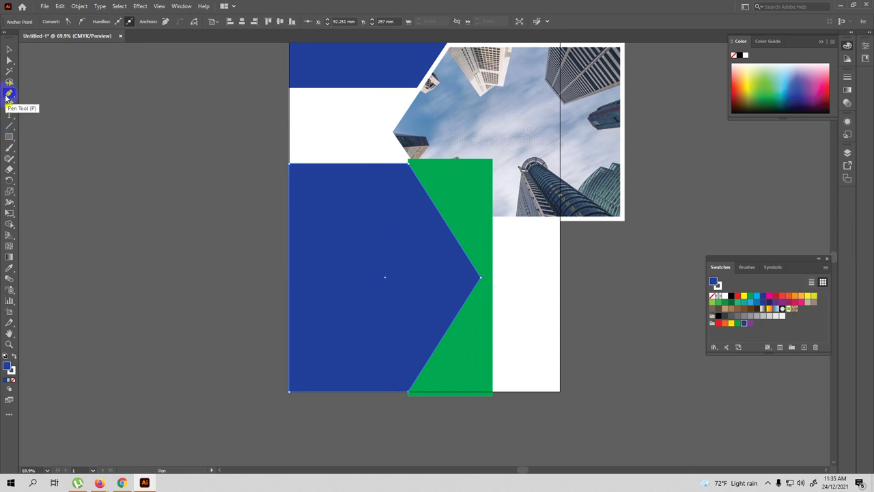
pyautogui.click(342, 162)
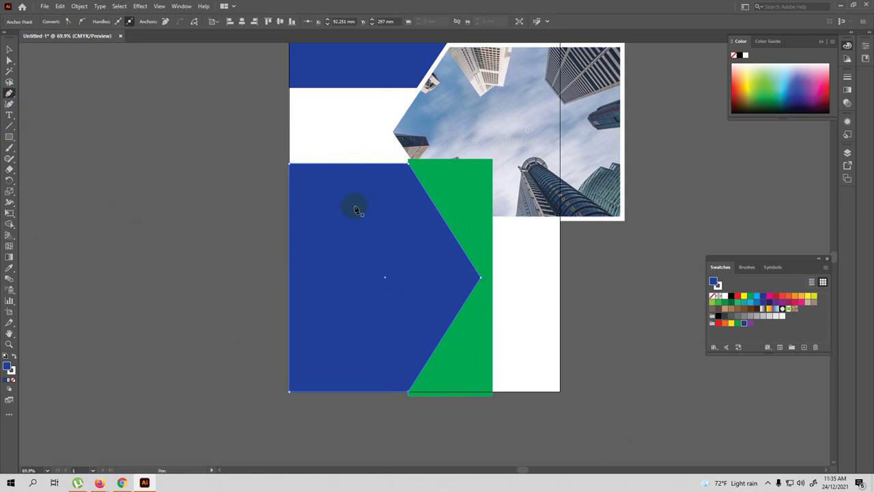
# Unlock all objects and delete the green helper rectangle.
pyautogui.click(9, 50)
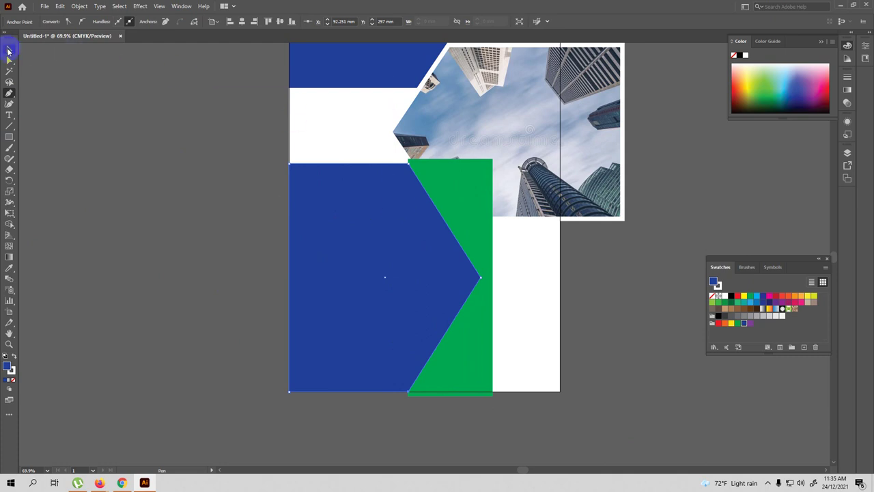
pyautogui.click(78, 7)
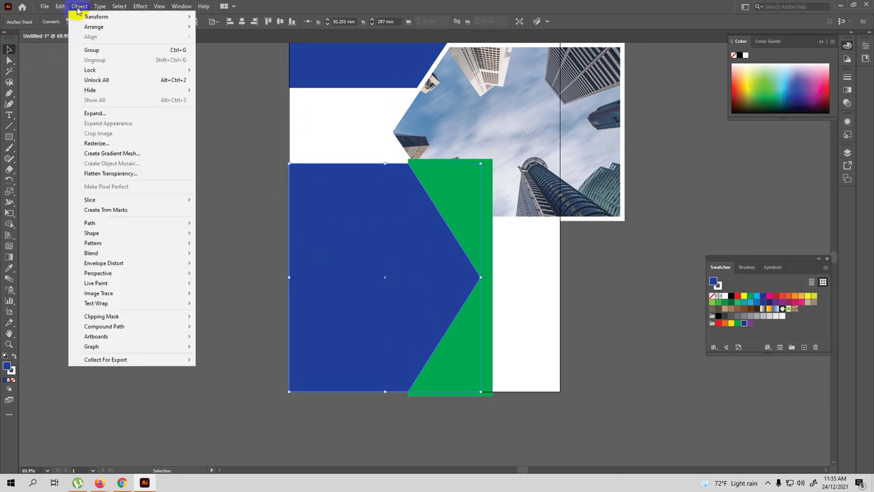
pyautogui.click(98, 82)
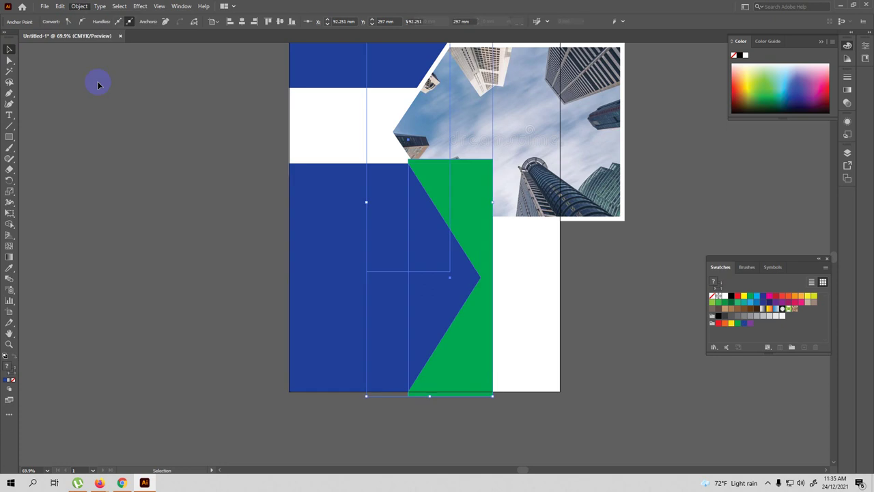
pyautogui.click(129, 280)
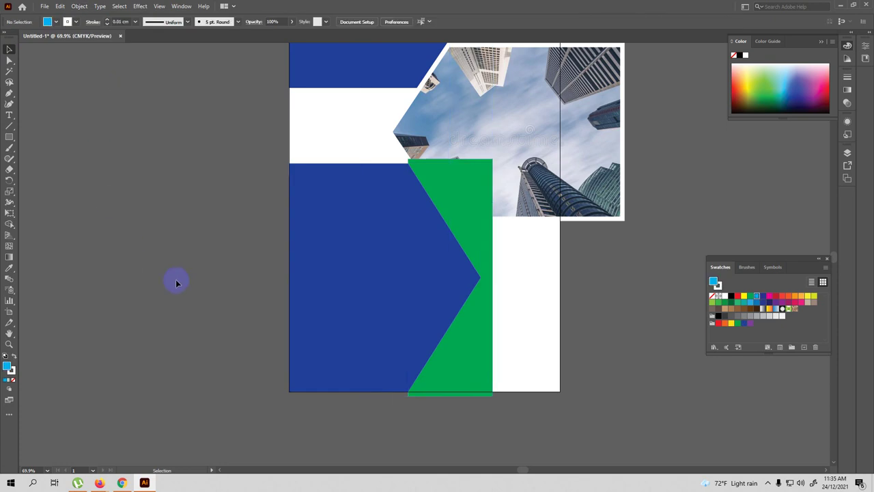
pyautogui.click(478, 229)
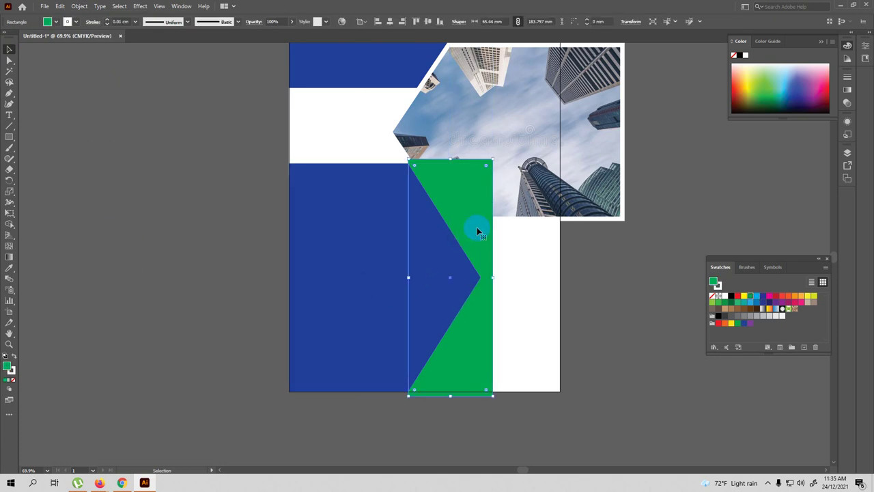
pyautogui.press('Delete')
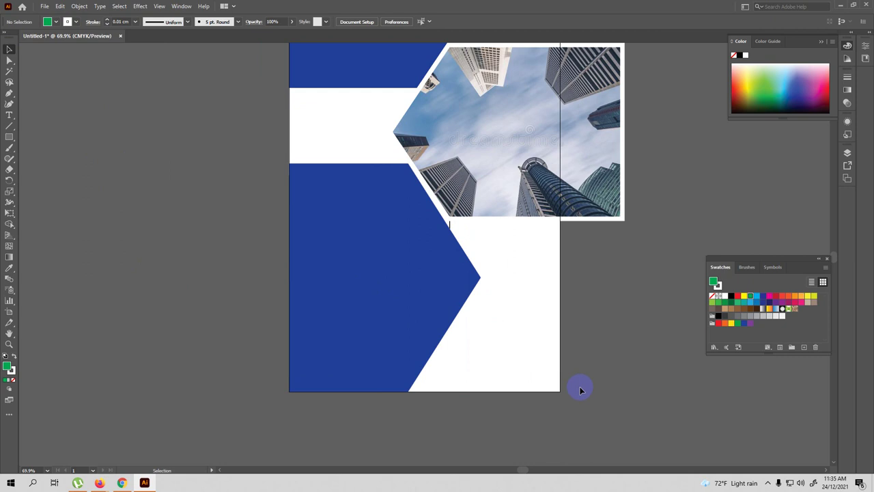
# Scroll over the cover, deselect the tall rectangle, and switch to the Rectangle tool.
pyautogui.scroll(1, 600, 297)
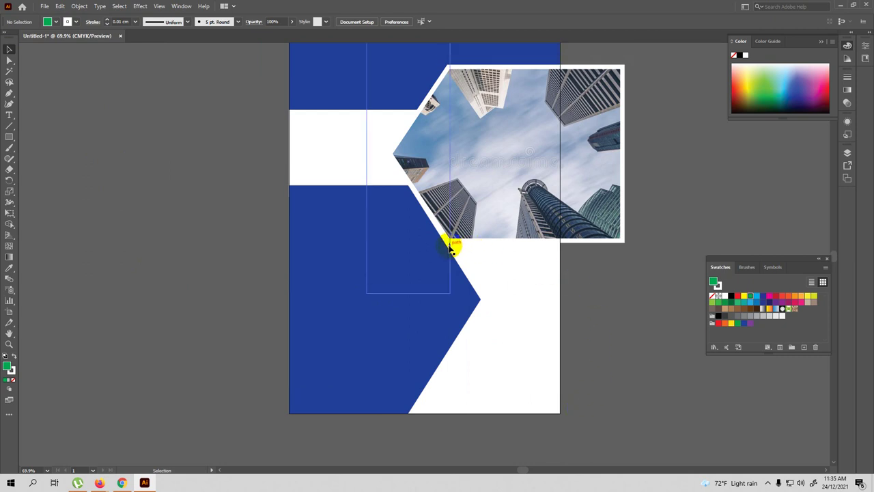
pyautogui.click(452, 247)
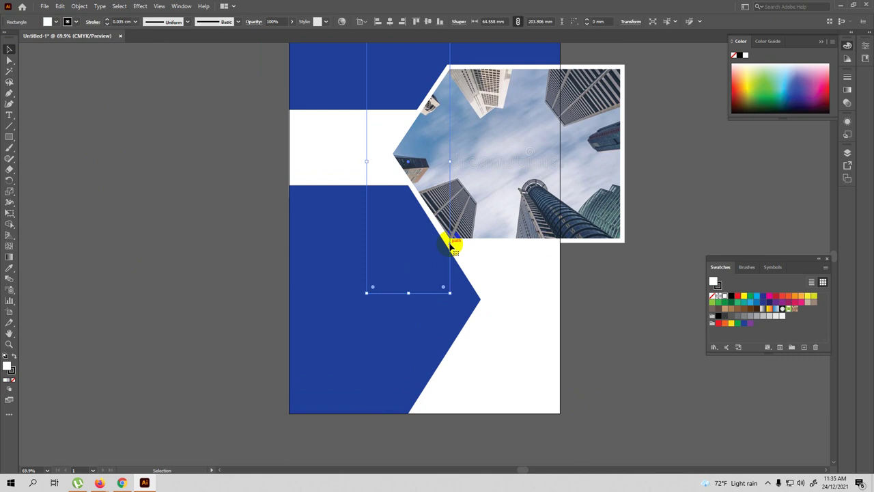
pyautogui.click(499, 277)
pyautogui.scroll(2, 598, 336)
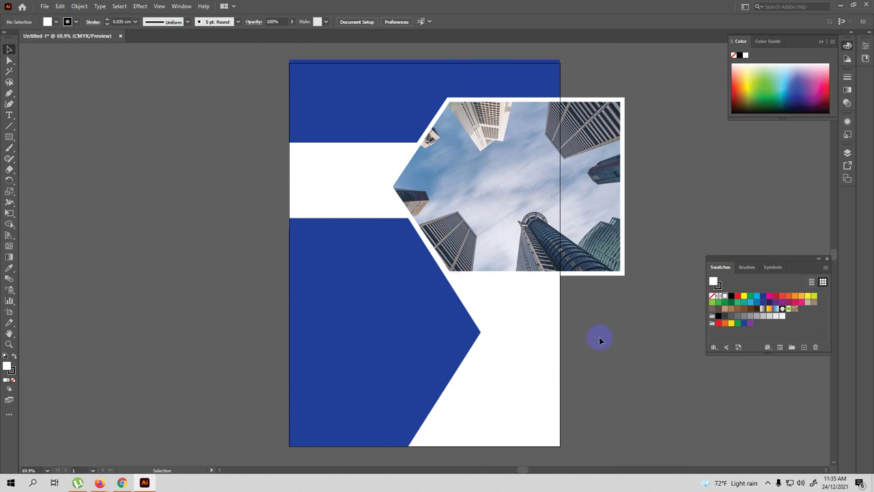
pyautogui.scroll(-2, 599, 339)
pyautogui.scroll(-1, 600, 339)
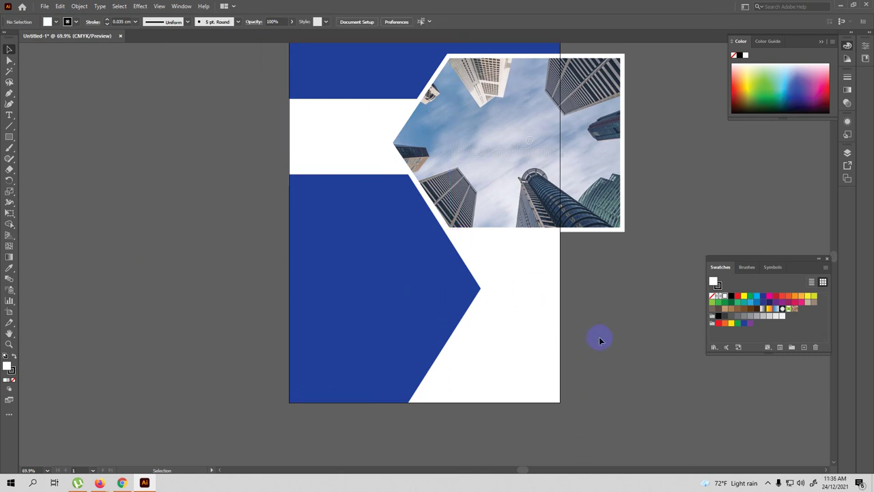
pyautogui.scroll(1, 599, 339)
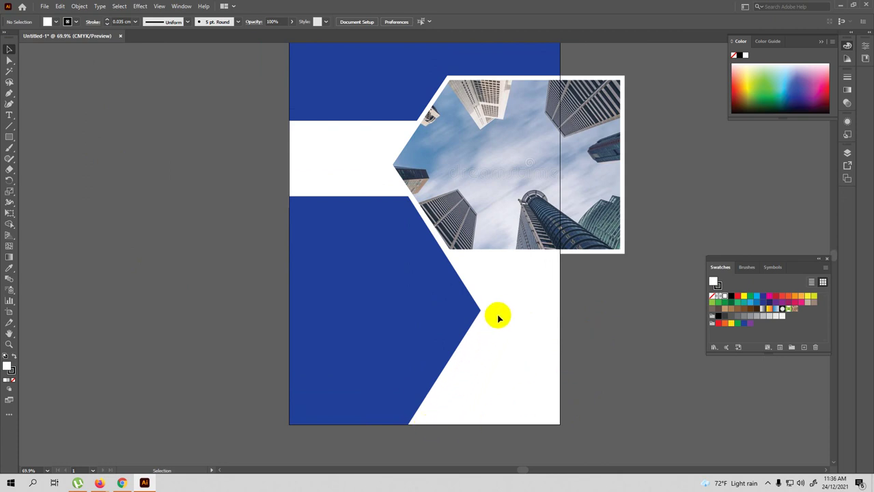
pyautogui.click(9, 136)
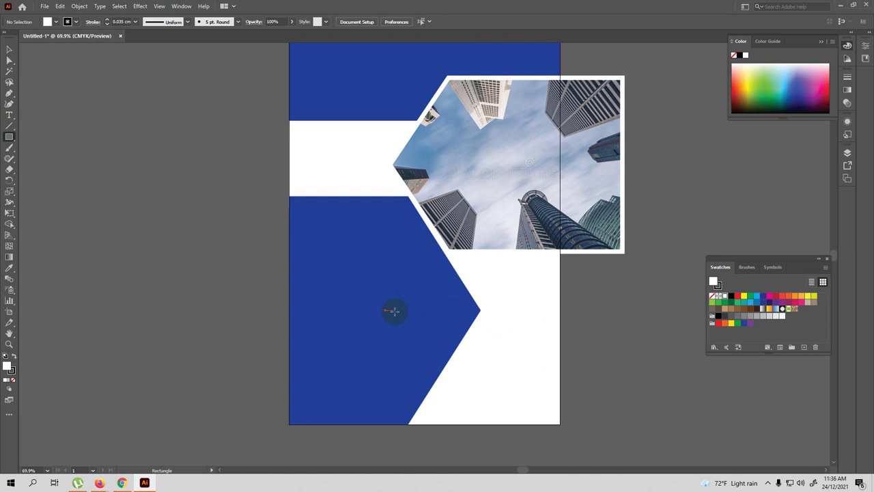
# Draw a rectangle from the chevron tip to the bottom-right corner and bring the blue chevron to front.
pyautogui.moveTo(405, 309); pyautogui.dragTo(560, 423)
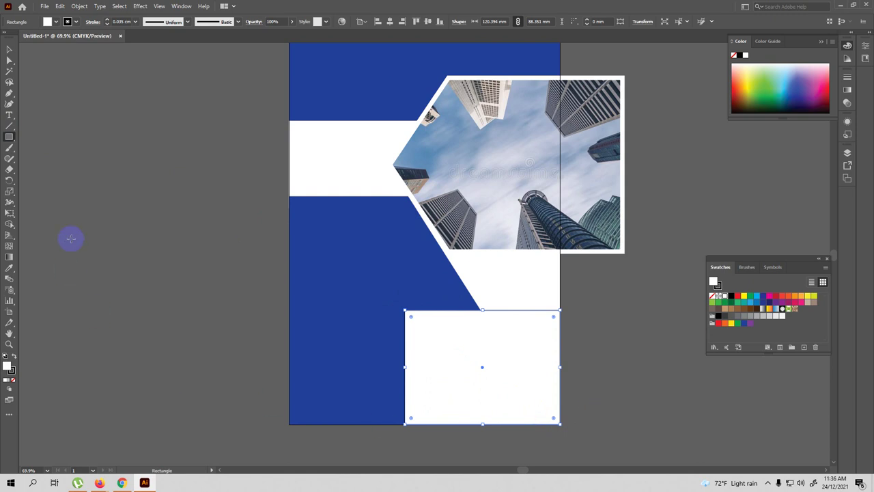
pyautogui.click(9, 95)
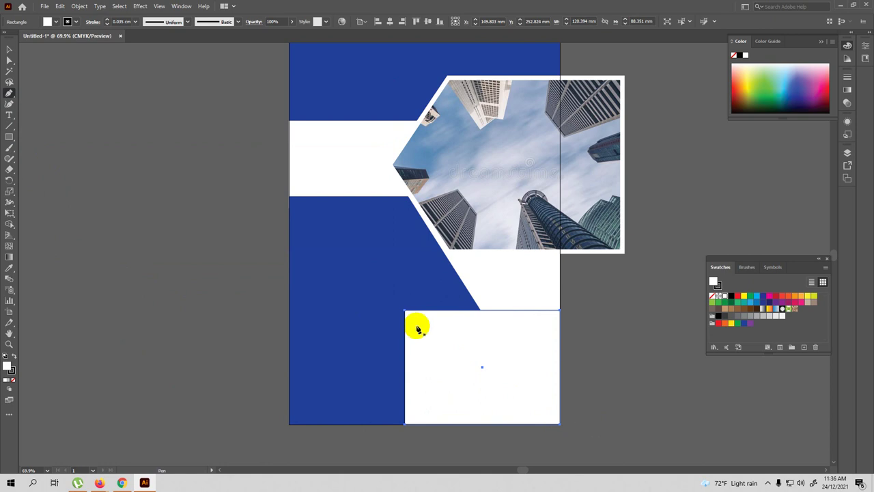
pyautogui.keyDown('ctrl'); pyautogui.click(324, 350); pyautogui.keyUp('ctrl')
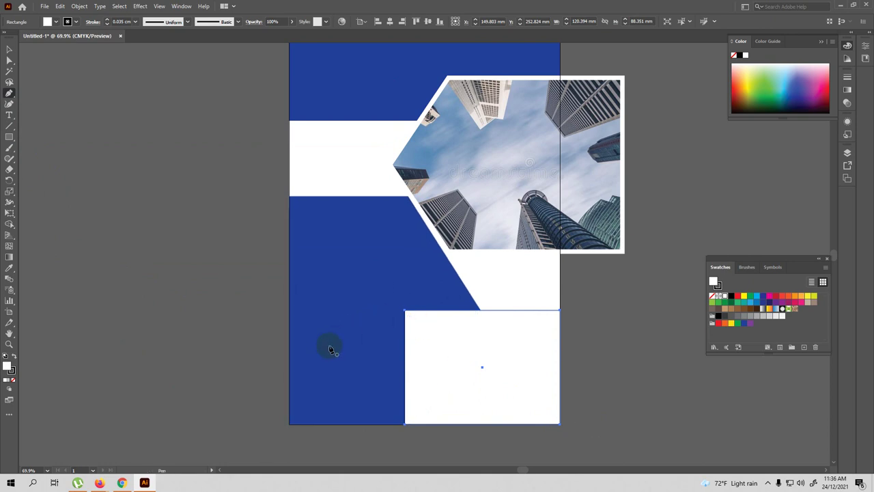
pyautogui.keyDown('ctrl'); pyautogui.click(330, 349); pyautogui.keyUp('ctrl')
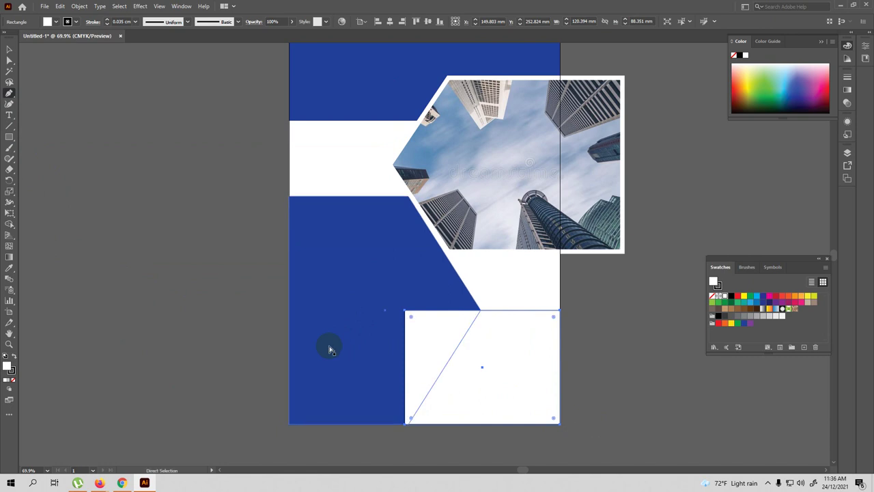
pyautogui.hotkey('ctrl', 'shift', ']')
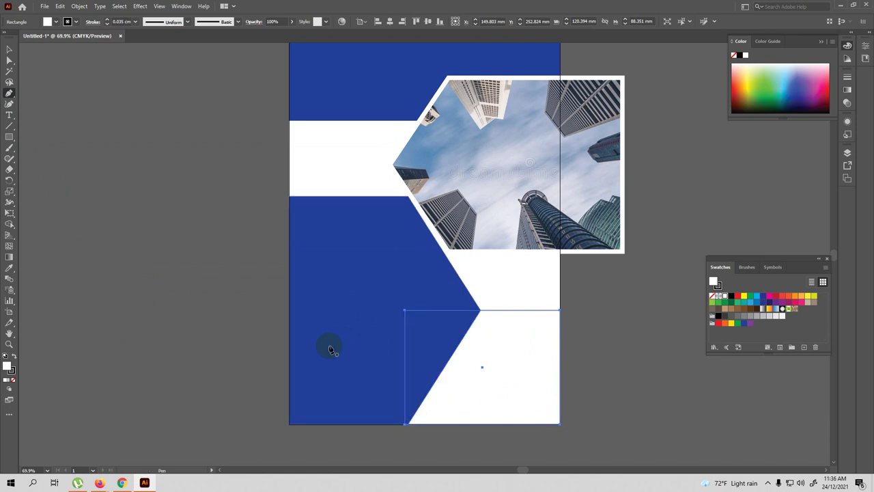
# Slant the rectangle's left edge by adding points at the chevron tip and base and removing its left corners.
pyautogui.click(491, 311)
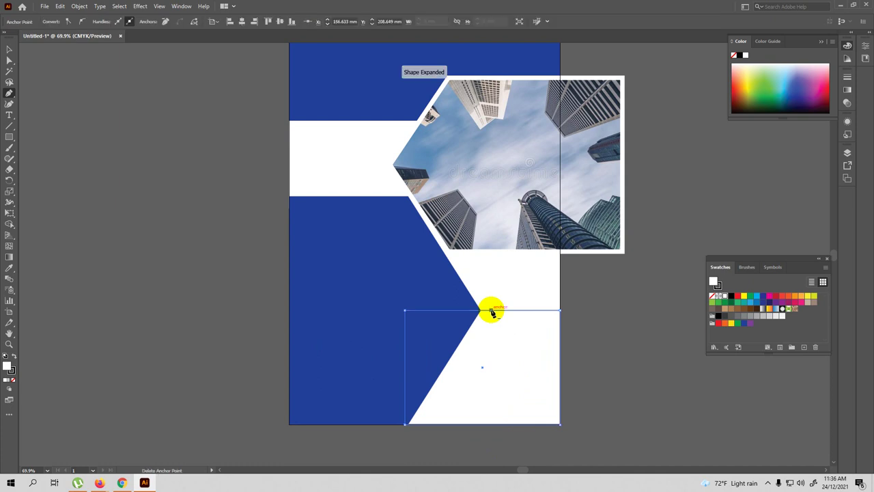
pyautogui.click(422, 424)
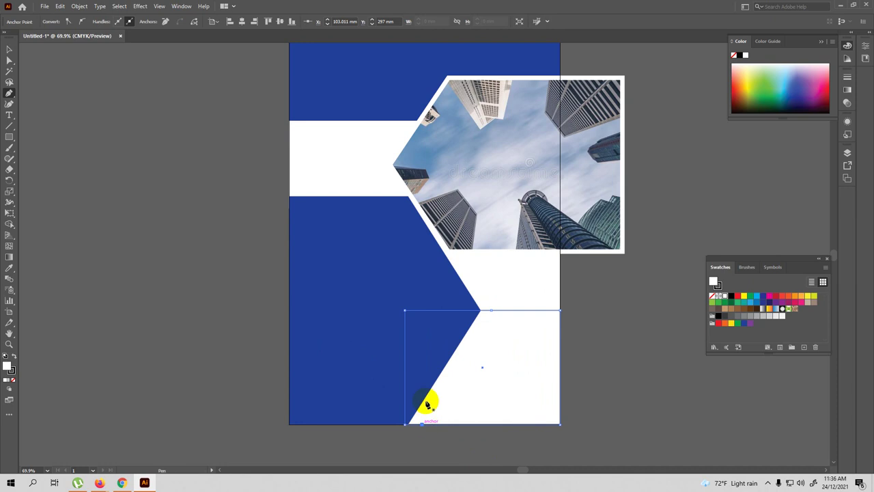
pyautogui.click(404, 312)
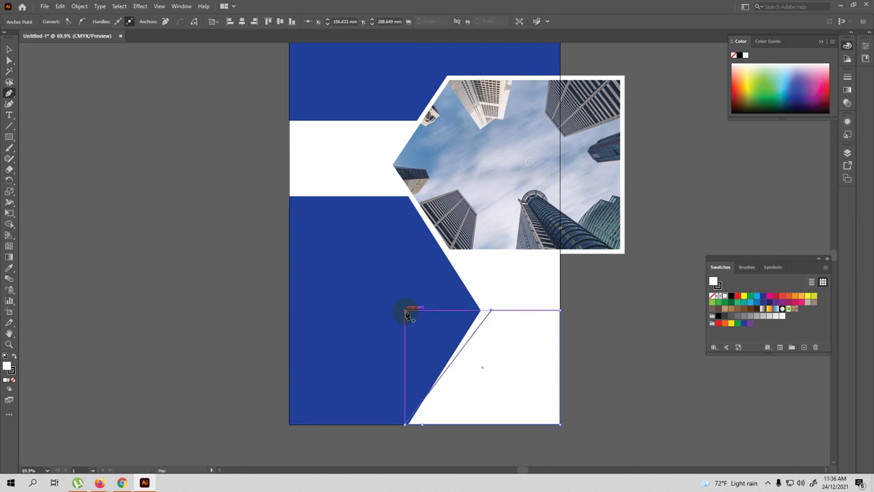
pyautogui.click(407, 424)
pyautogui.click(406, 425)
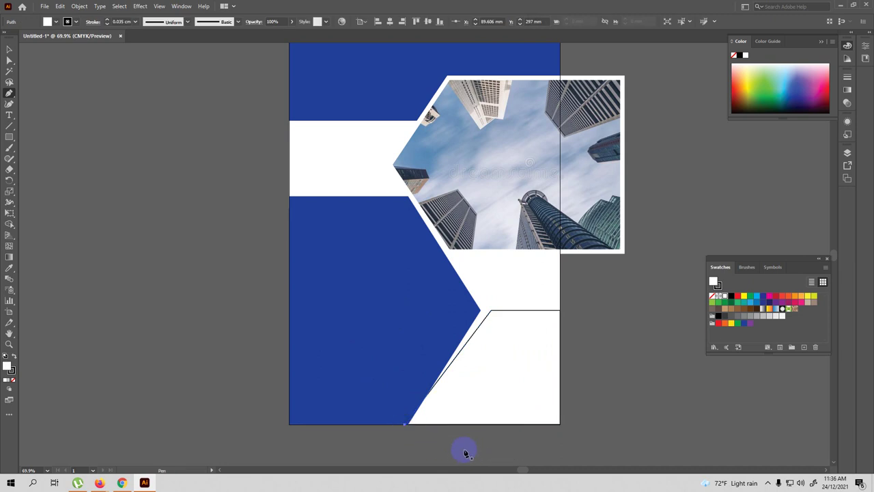
pyautogui.click(10, 51)
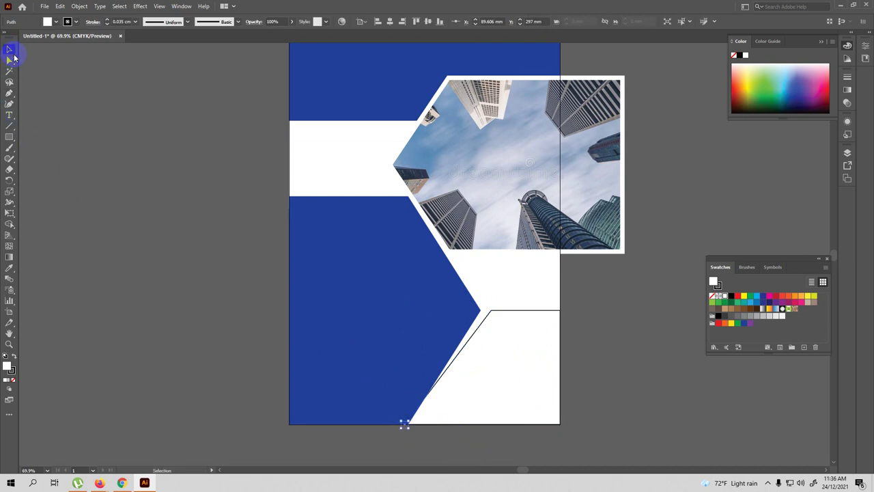
# Tidy the slanted block's bottom-left corner point and deselect the artwork.
pyautogui.click(487, 370)
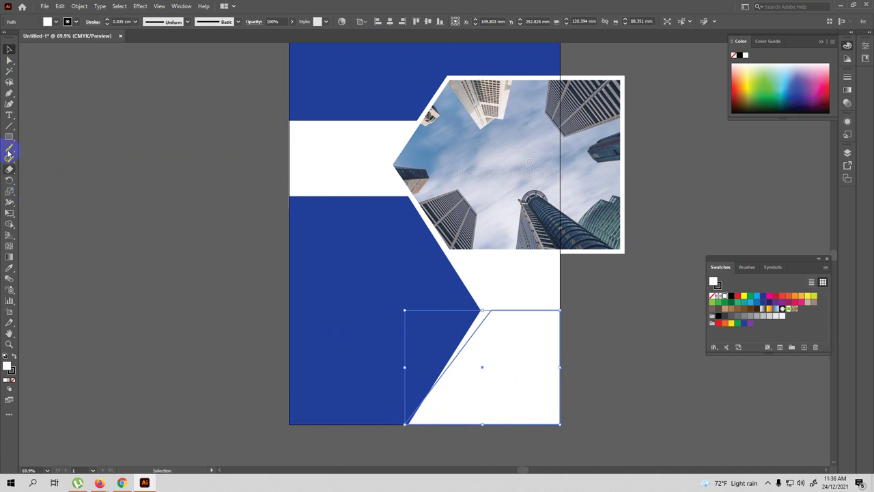
pyautogui.click(9, 93)
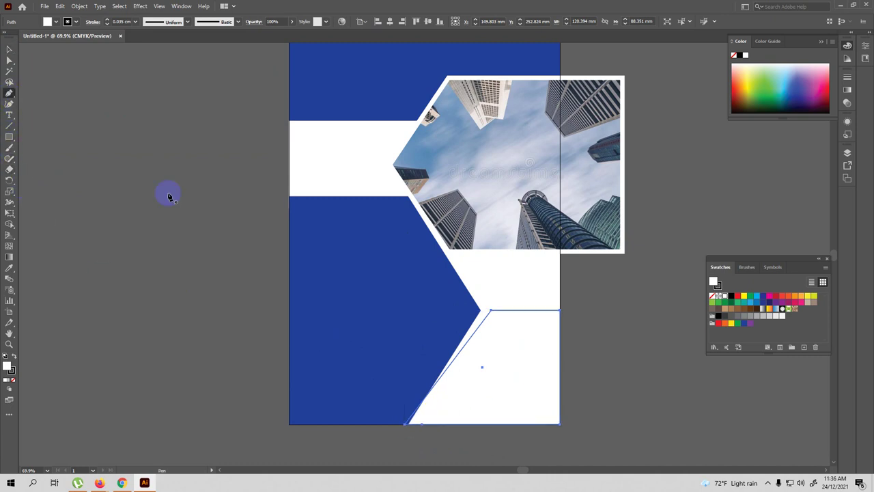
pyautogui.click(422, 424)
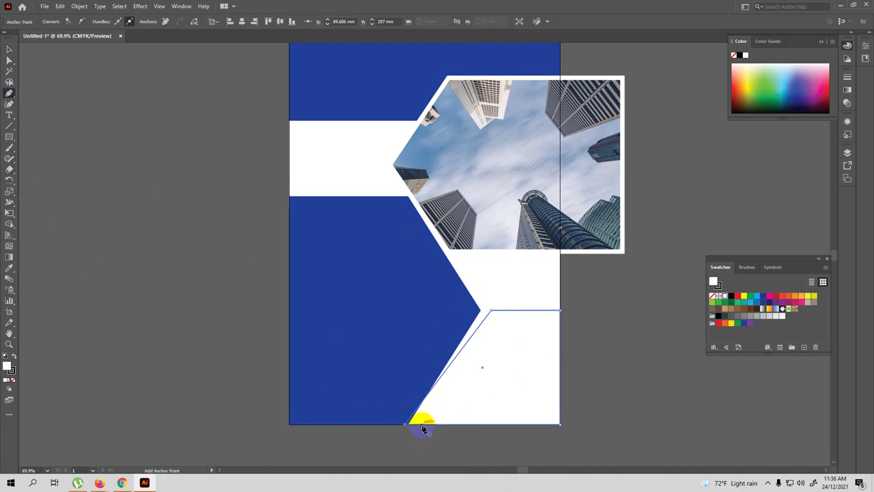
pyautogui.click(405, 428)
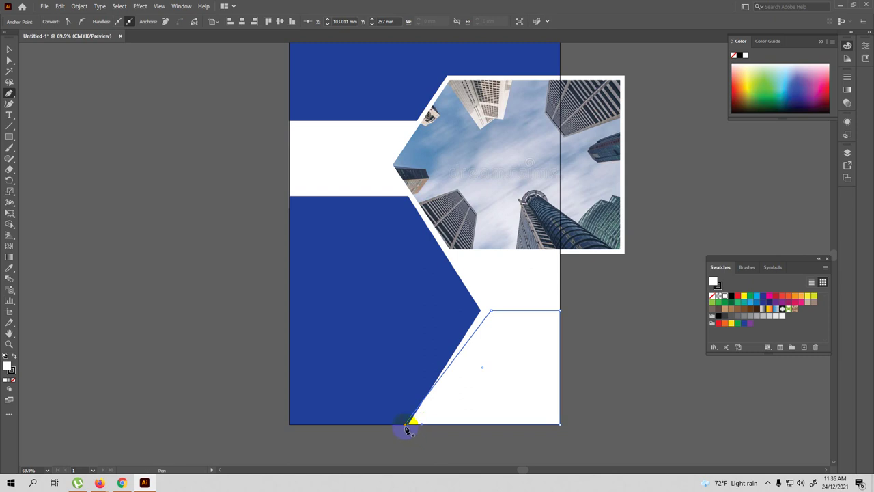
pyautogui.click(406, 427)
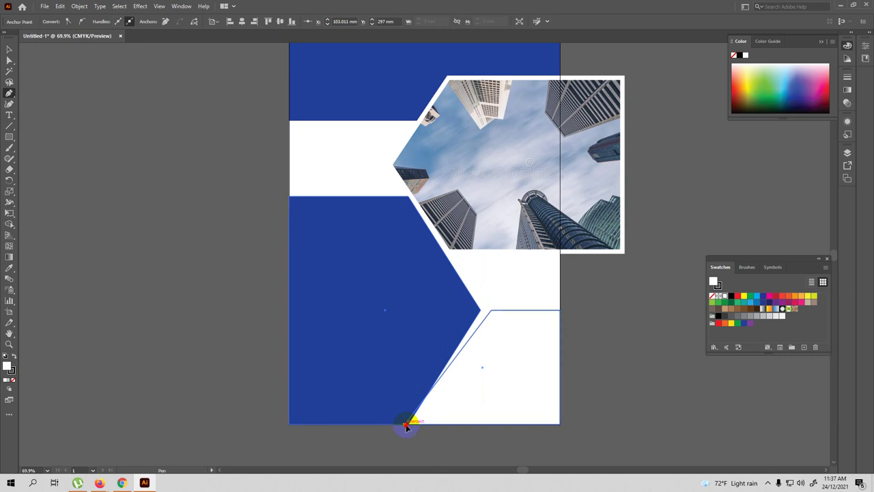
pyautogui.click(406, 427)
pyautogui.hotkey('ctrl', 'shift', 'a')
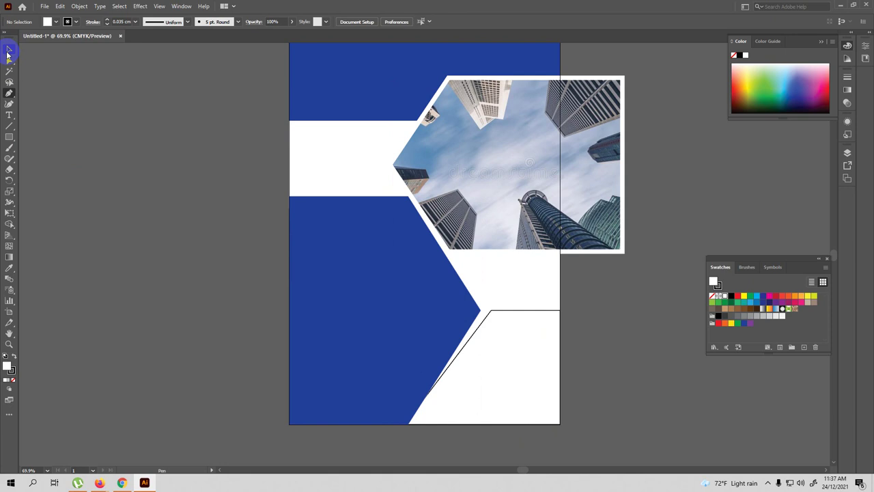
pyautogui.click(9, 49)
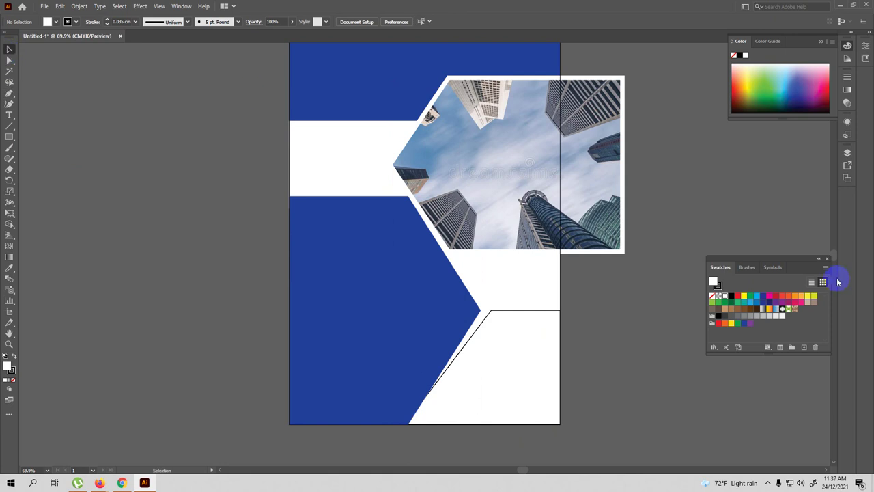
# Fill the white slanted block with orange.
pyautogui.click(801, 296)
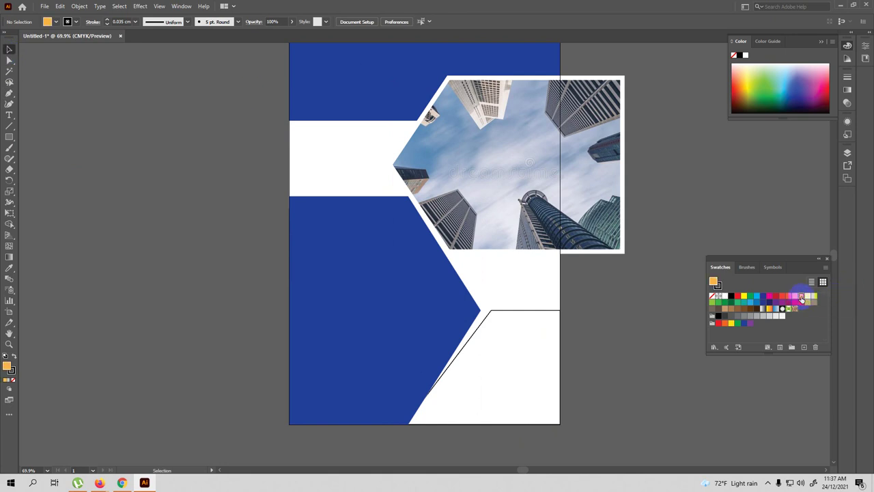
pyautogui.click(505, 316)
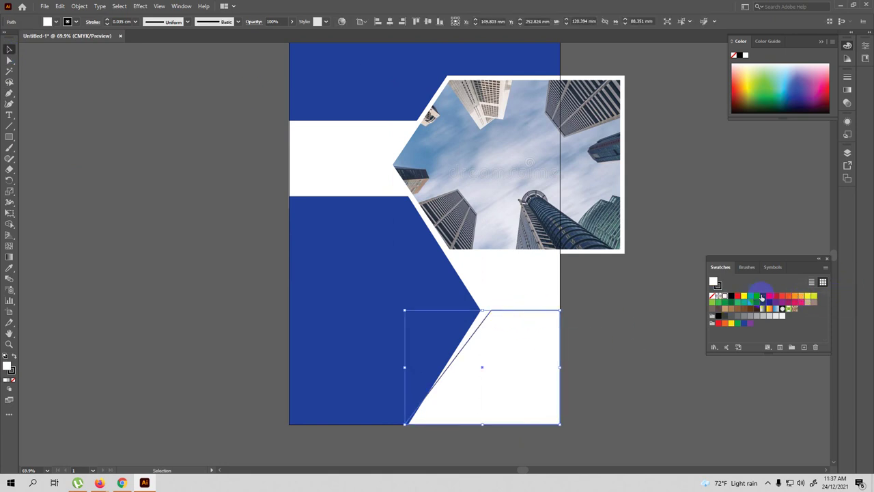
pyautogui.click(801, 297)
pyautogui.click(445, 449)
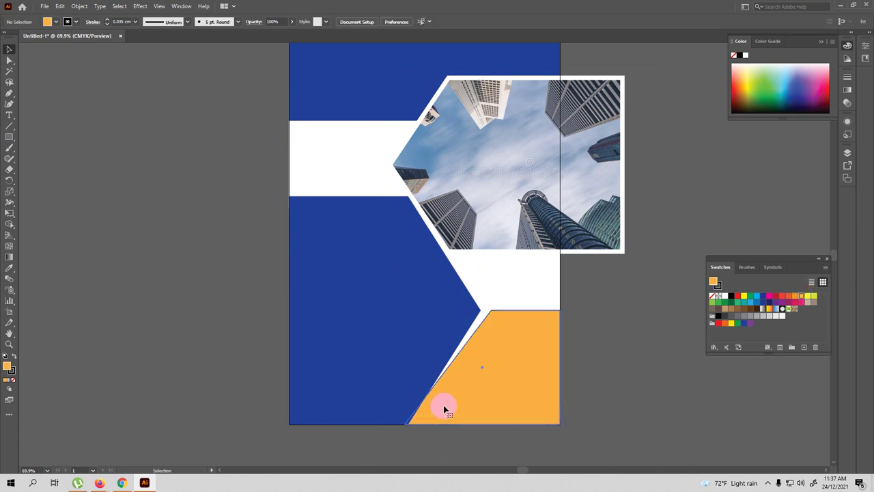
# Move the orange block's bottom-left anchor to close the small gap.
pyautogui.click(444, 409)
pyautogui.click(9, 60)
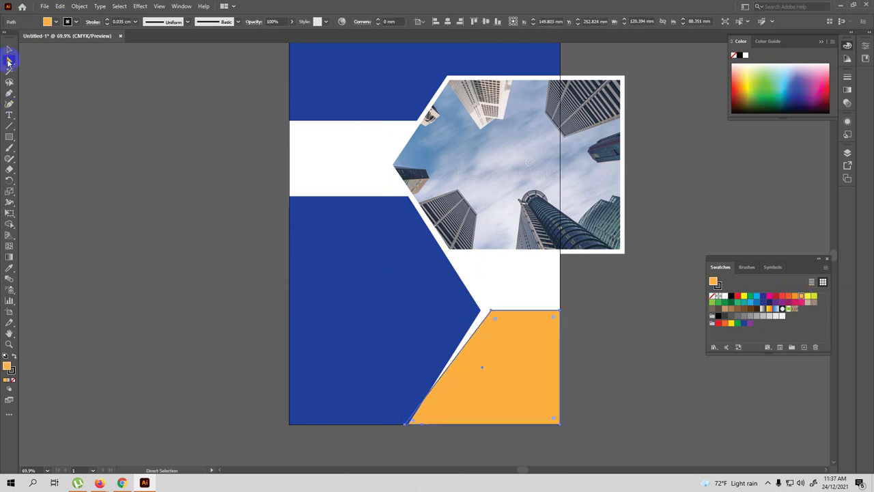
pyautogui.click(406, 423)
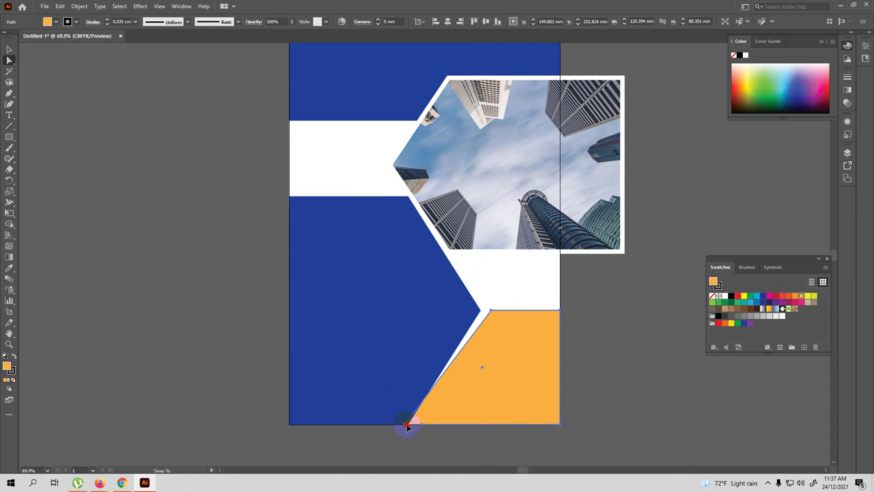
pyautogui.moveTo(407, 426); pyautogui.dragTo(411, 427)
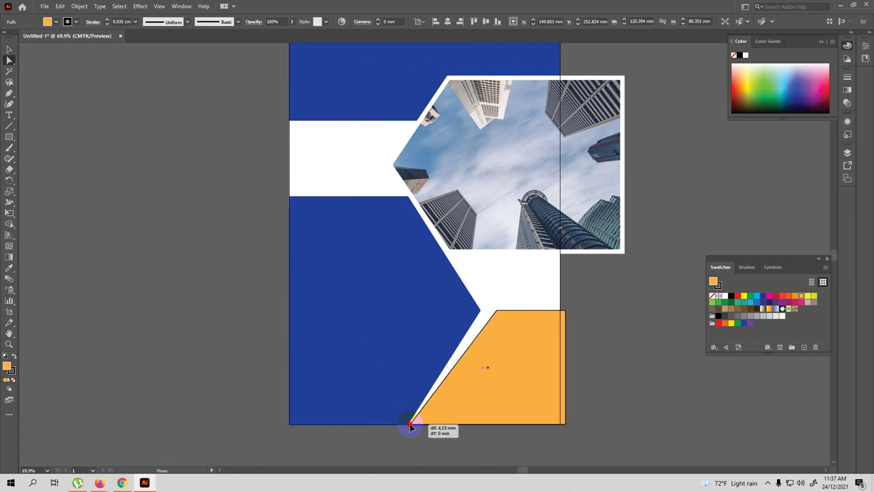
pyautogui.moveTo(411, 427); pyautogui.dragTo(423, 426)
pyautogui.click(407, 428)
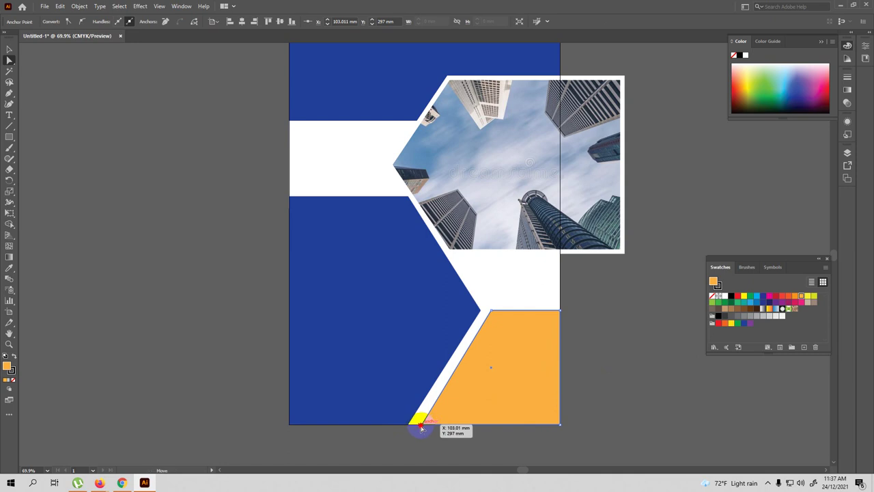
pyautogui.moveTo(421, 429); pyautogui.dragTo(421, 427)
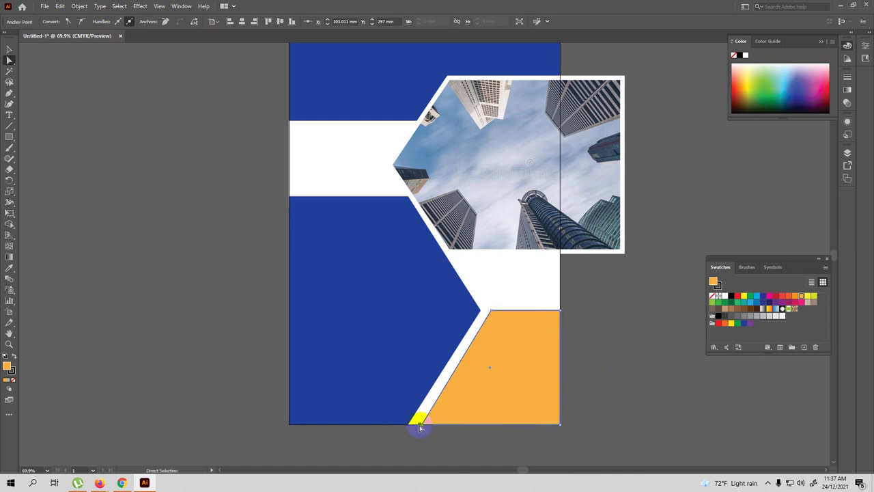
pyautogui.click(421, 428)
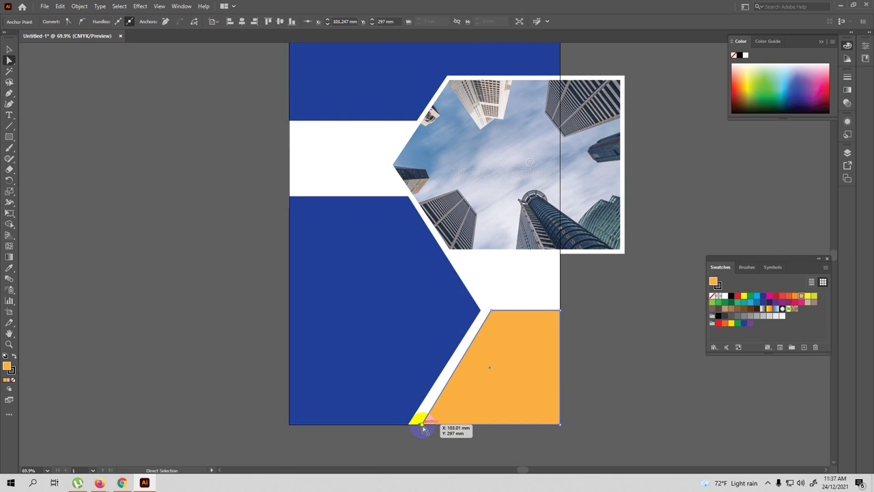
pyautogui.moveTo(421, 428); pyautogui.dragTo(419, 424)
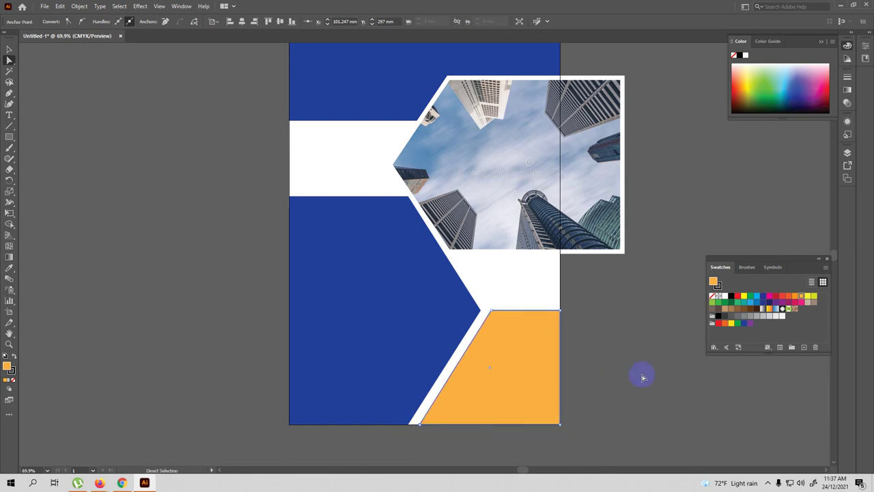
pyautogui.click(642, 378)
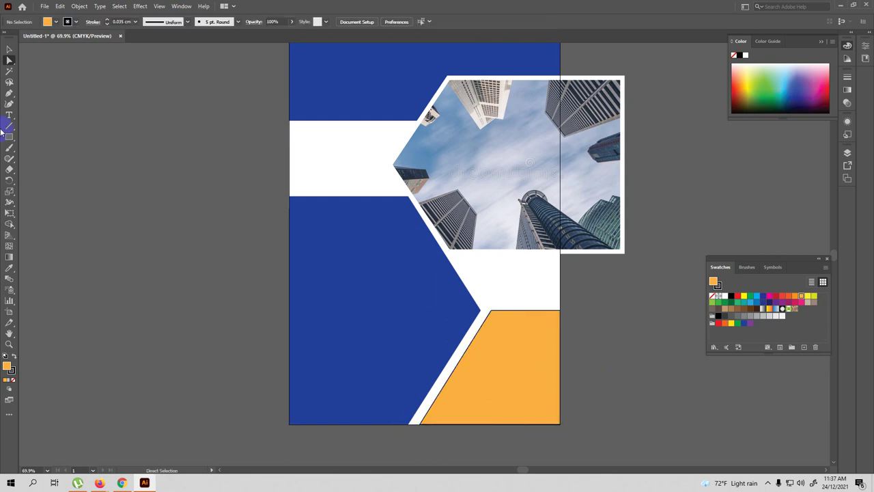
# Set the orange block's stroke to None.
pyautogui.click(9, 50)
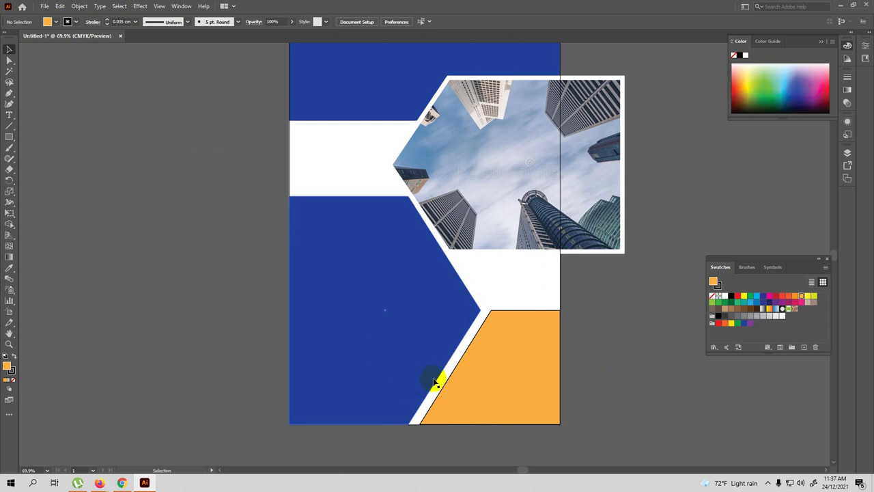
pyautogui.click(488, 370)
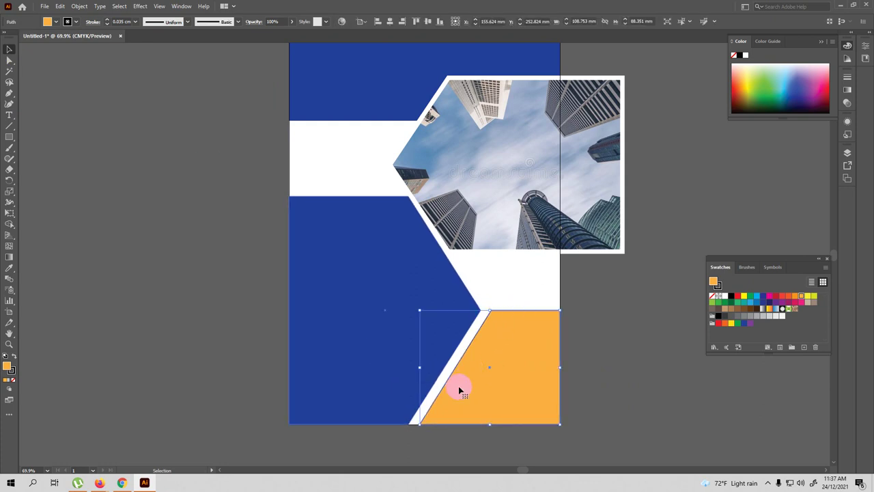
pyautogui.click(12, 373)
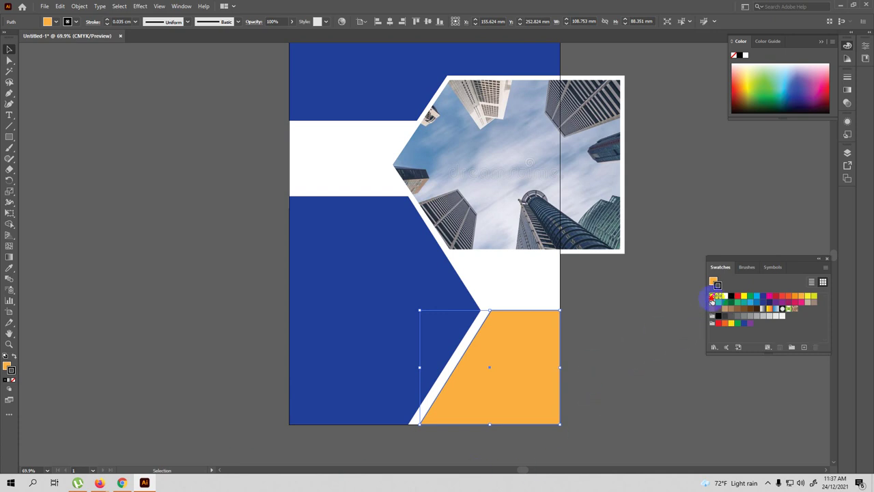
pyautogui.click(712, 295)
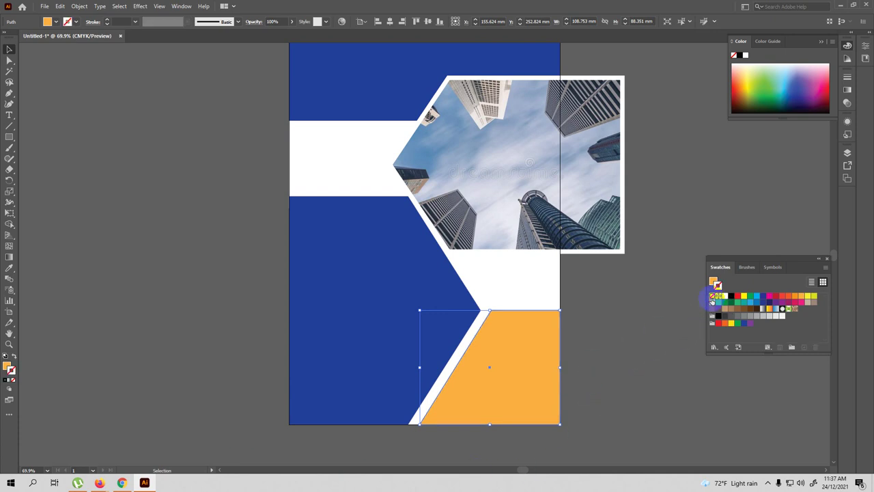
pyautogui.click(614, 396)
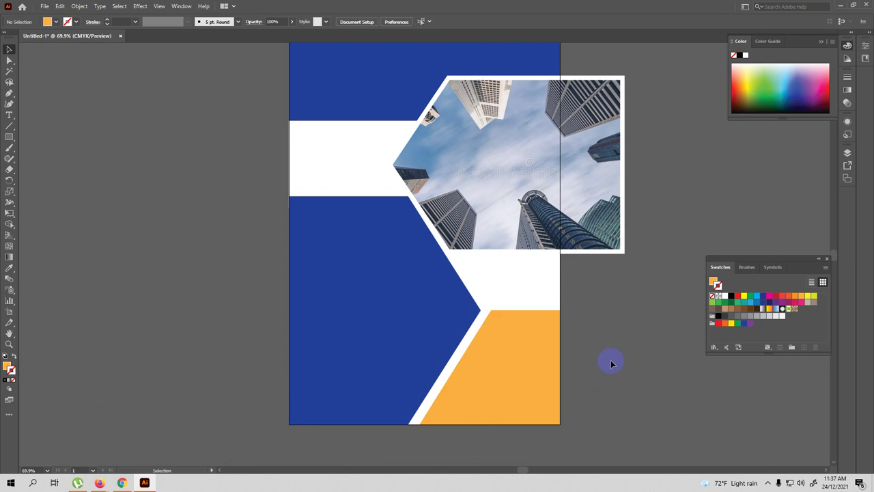
pyautogui.scroll(3, 613, 363)
# Draw a white diagonal line down from the top edge with 0.06 cm stroke weight.
pyautogui.scroll(-2, 612, 360)
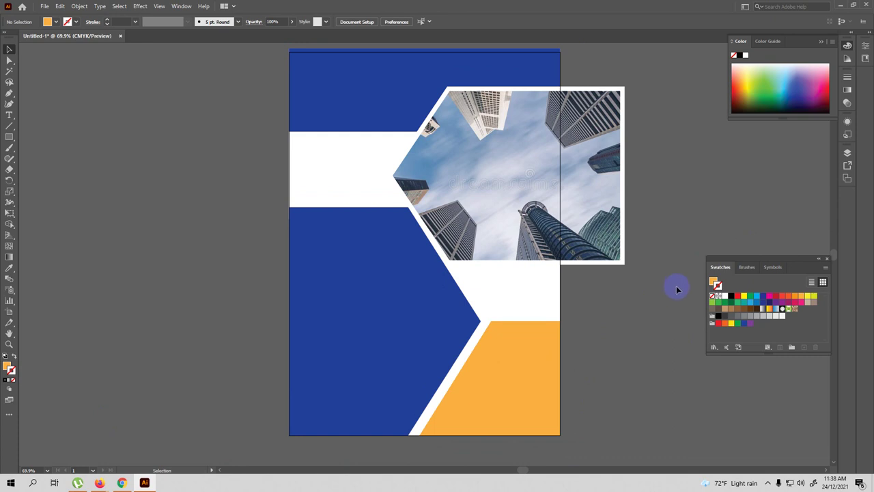
pyautogui.click(10, 126)
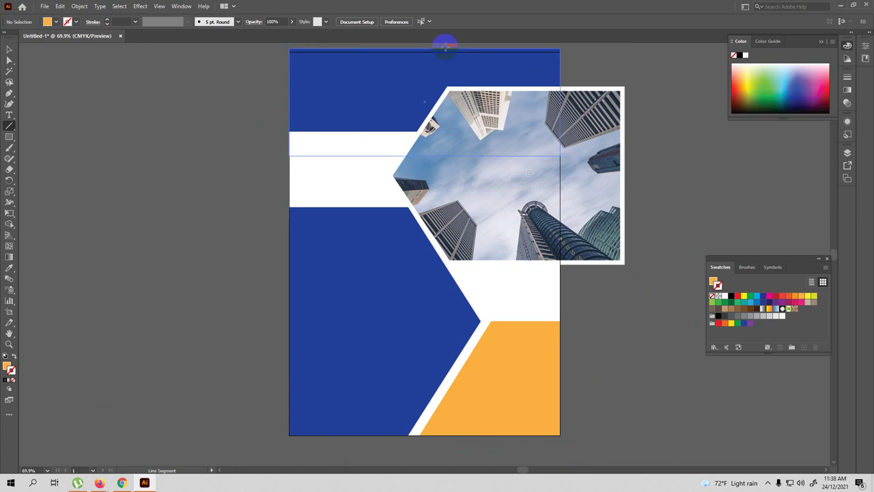
pyautogui.moveTo(458, 43); pyautogui.dragTo(396, 132)
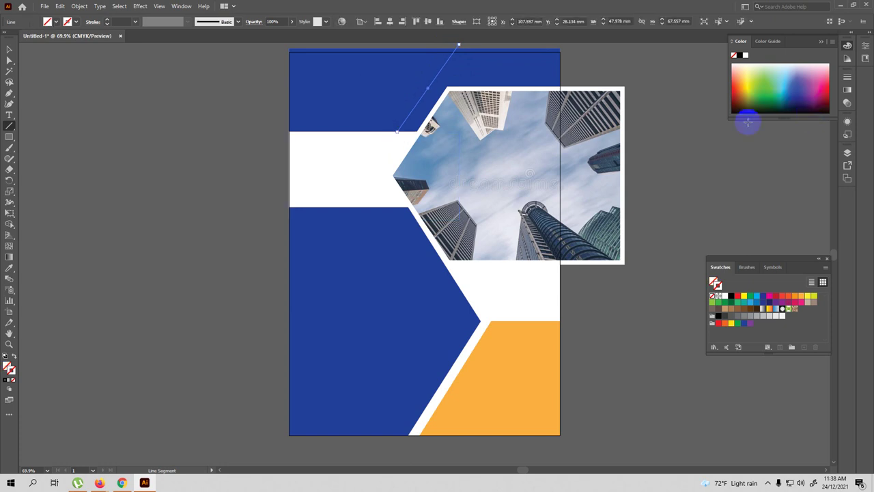
pyautogui.click(367, 132)
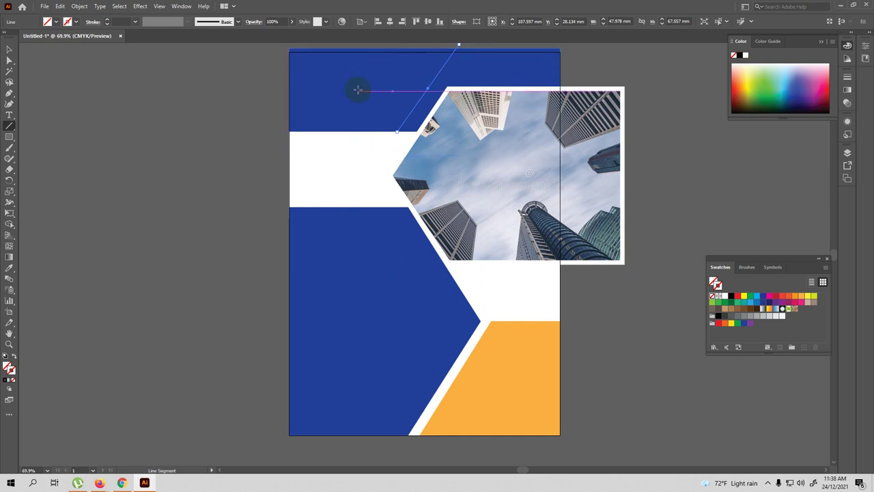
pyautogui.moveTo(722, 309); pyautogui.dragTo(725, 300)
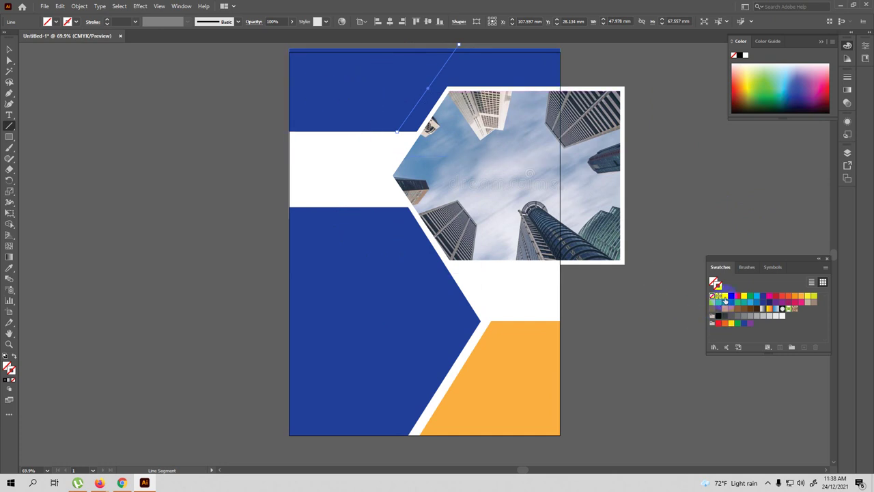
pyautogui.click(725, 300)
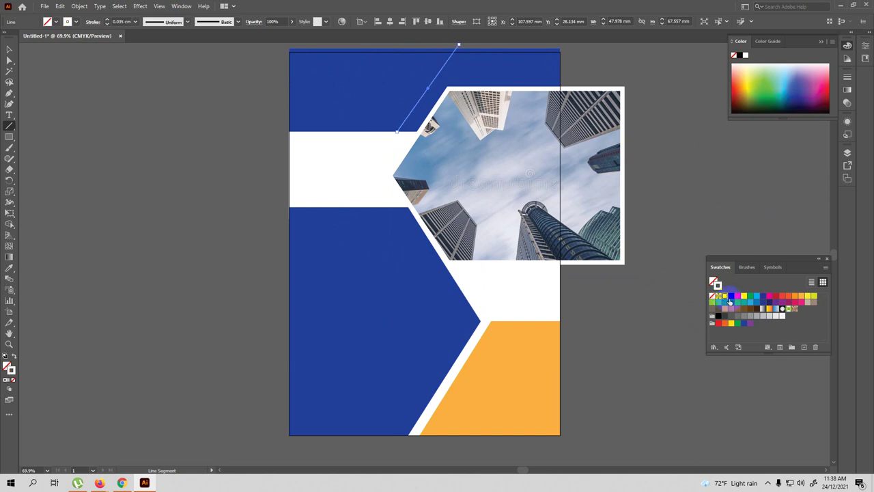
pyautogui.click(847, 78)
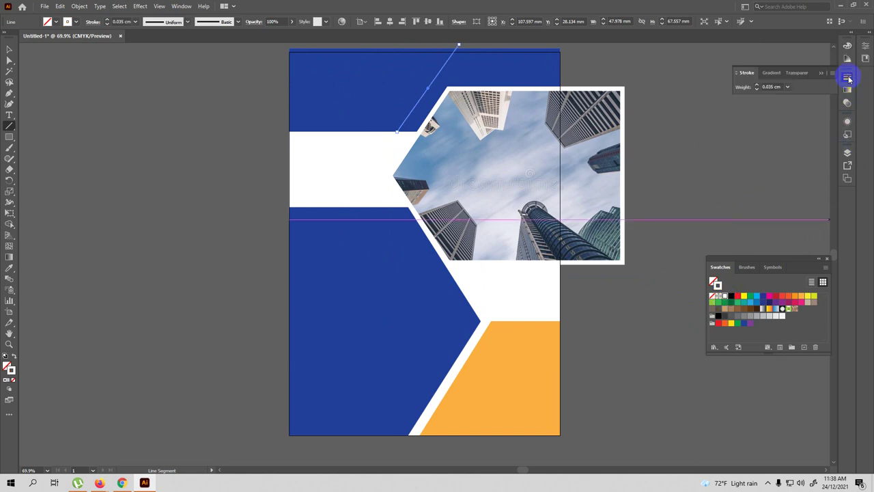
pyautogui.click(787, 87)
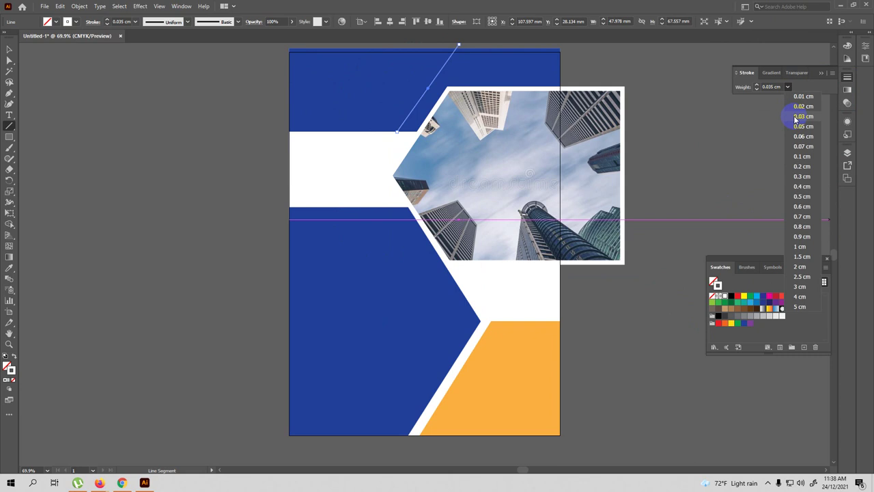
pyautogui.click(794, 117)
pyautogui.click(787, 86)
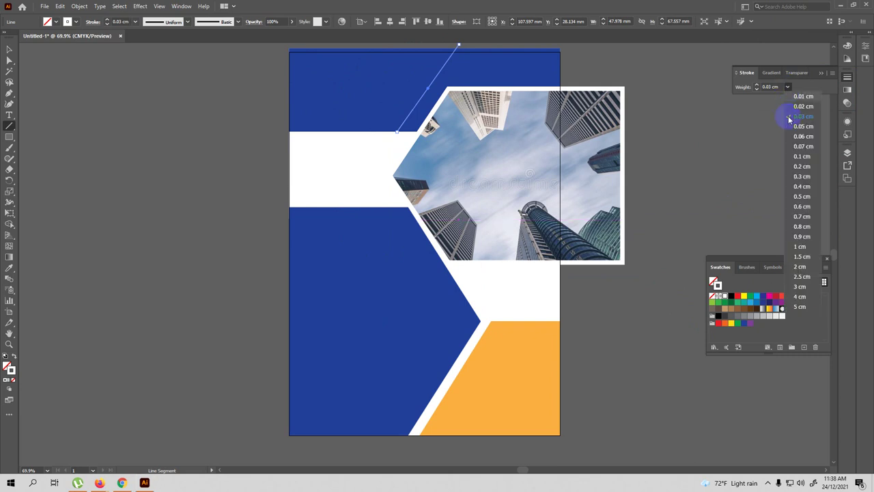
pyautogui.click(792, 136)
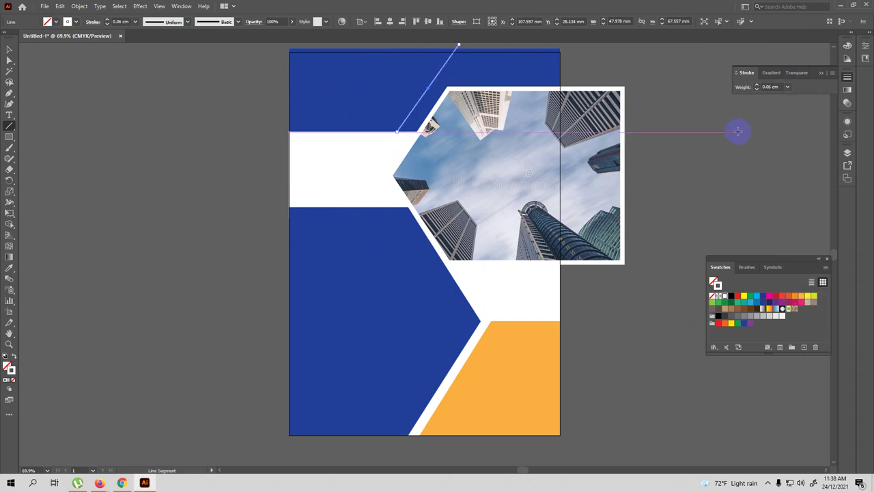
pyautogui.click(10, 49)
pyautogui.click(52, 70)
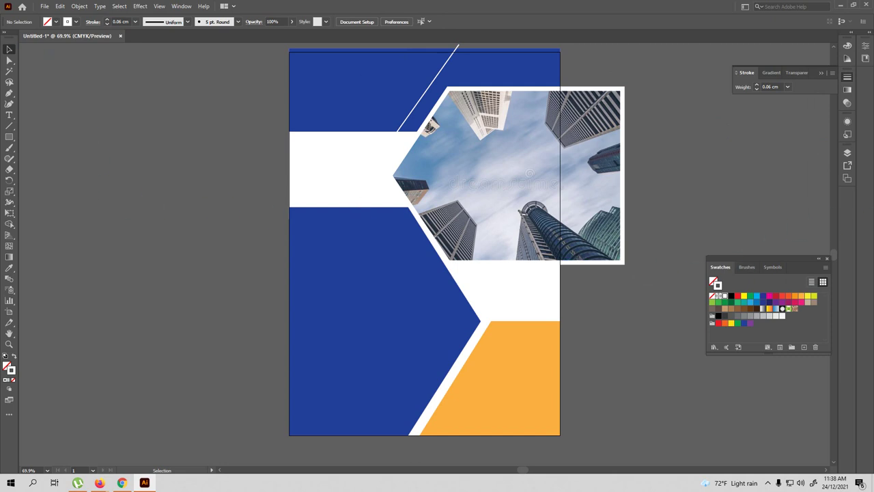
# Draw a second white 0.06 cm line from the chevron tip to the bottom edge.
pyautogui.click(10, 126)
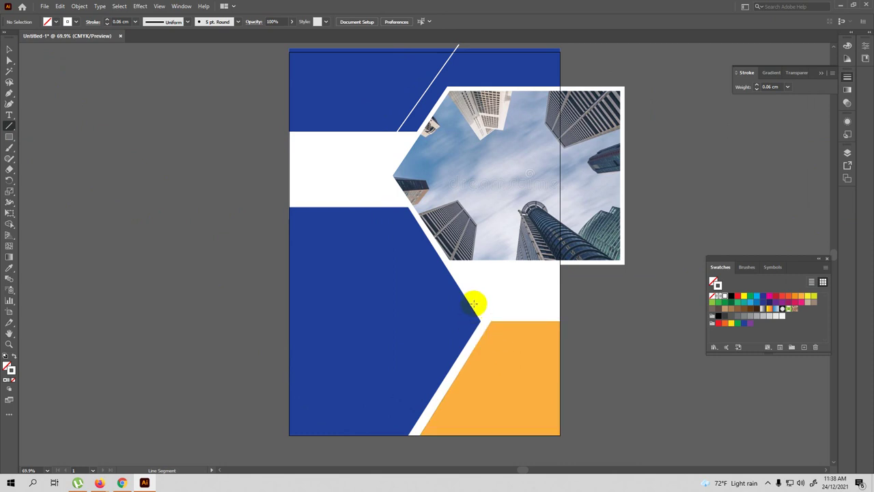
pyautogui.moveTo(474, 294); pyautogui.dragTo(383, 436)
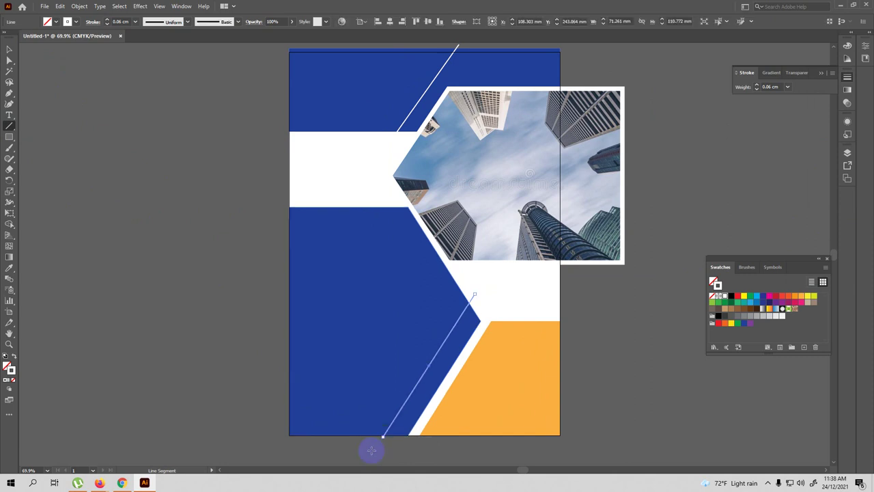
pyautogui.click(723, 301)
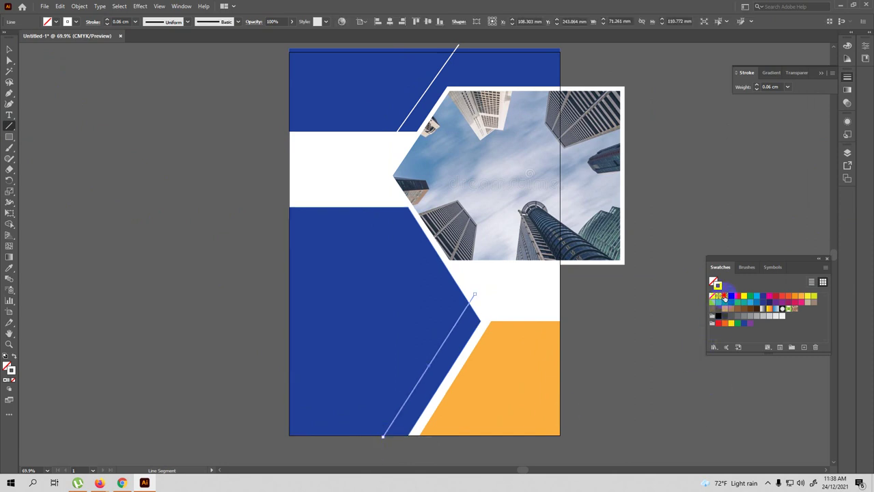
pyautogui.click(724, 298)
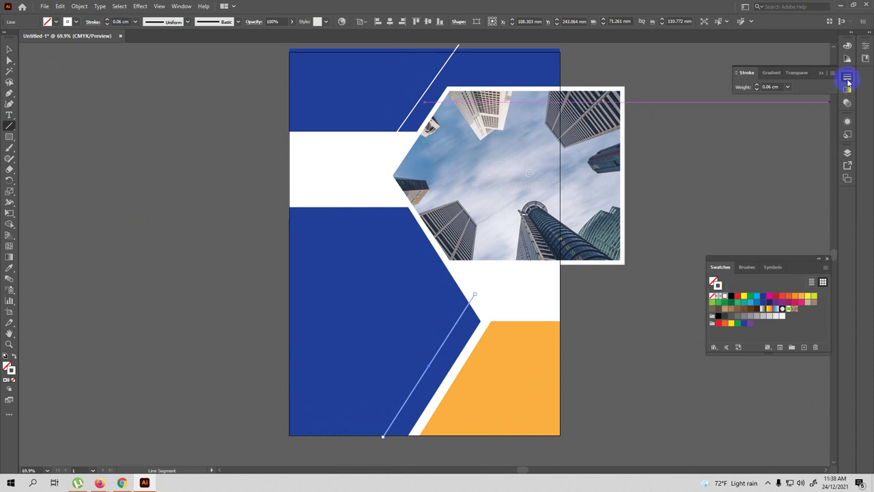
pyautogui.click(786, 88)
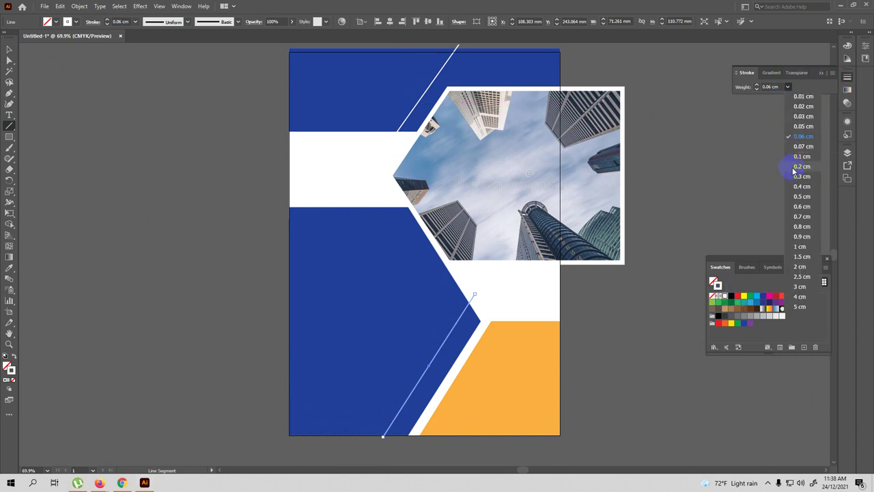
pyautogui.click(796, 187)
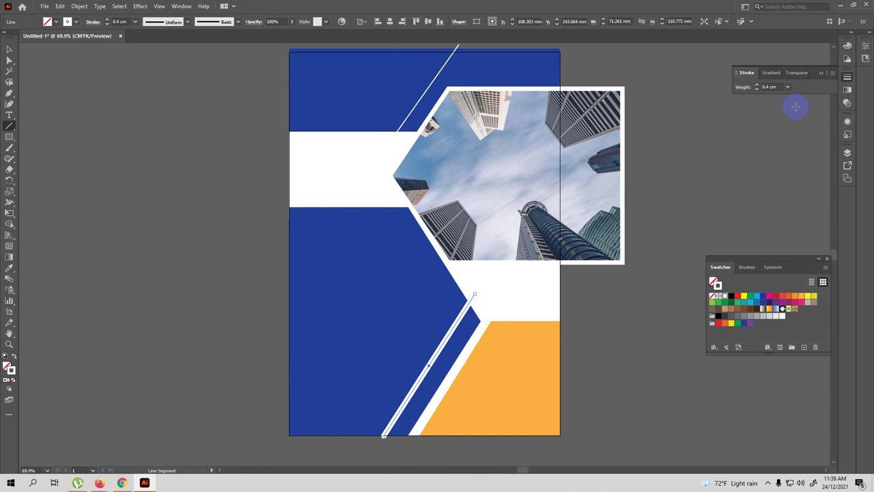
pyautogui.click(788, 88)
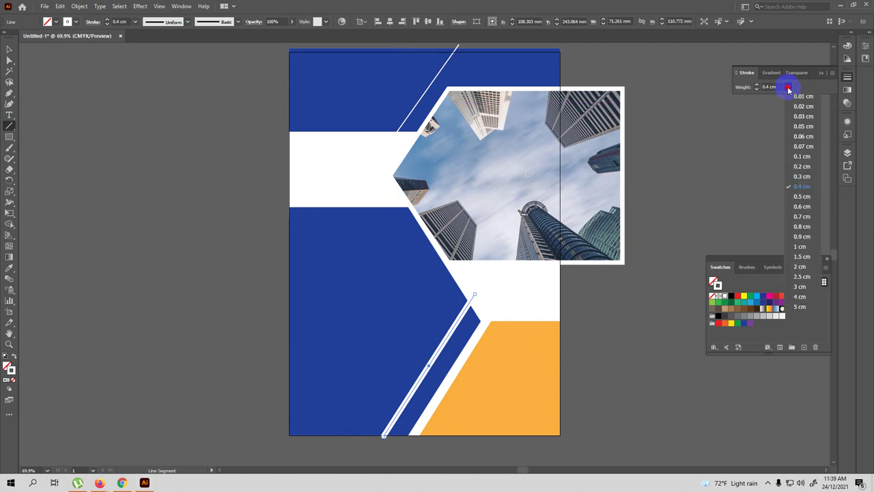
pyautogui.click(794, 137)
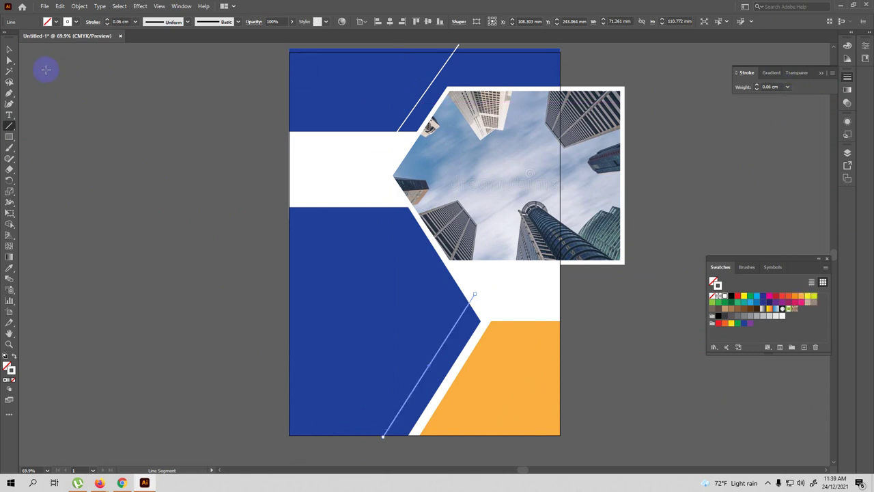
pyautogui.click(8, 49)
pyautogui.click(130, 242)
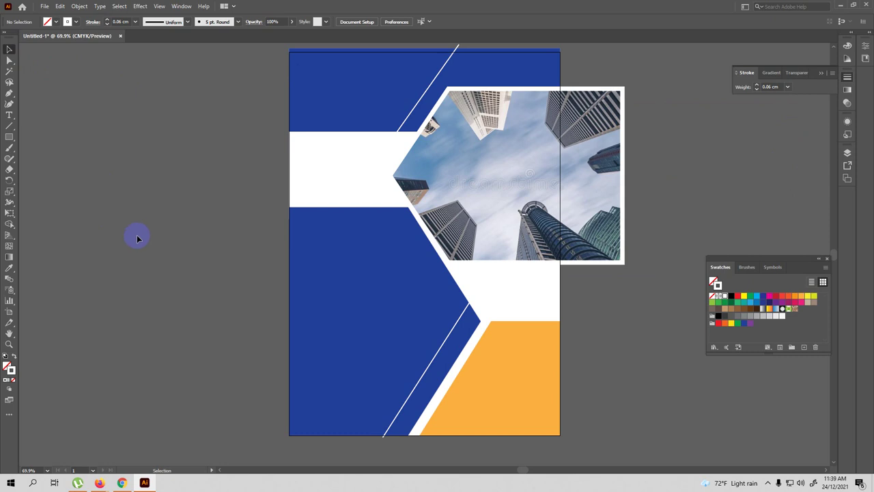
# Set both diagonal lines' stroke weight to 0.07 cm.
pyautogui.click(404, 123)
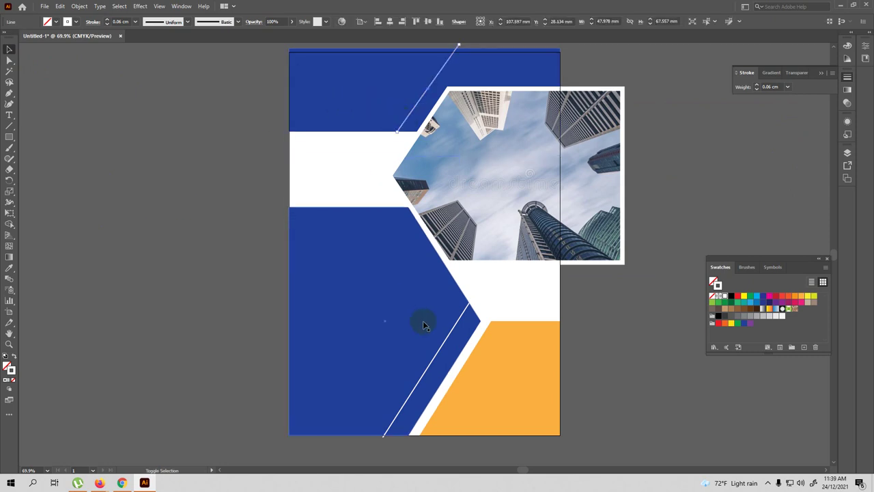
pyautogui.keyDown('shift'); pyautogui.click(450, 336); pyautogui.keyUp('shift')
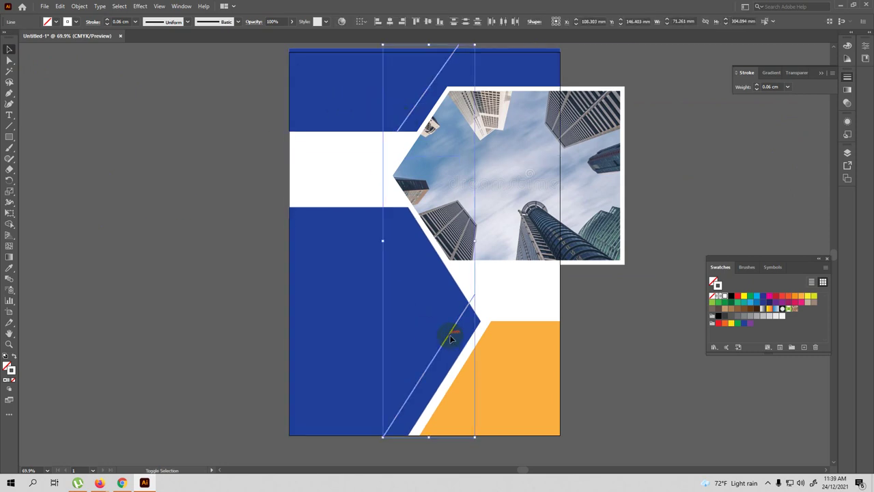
pyautogui.click(787, 88)
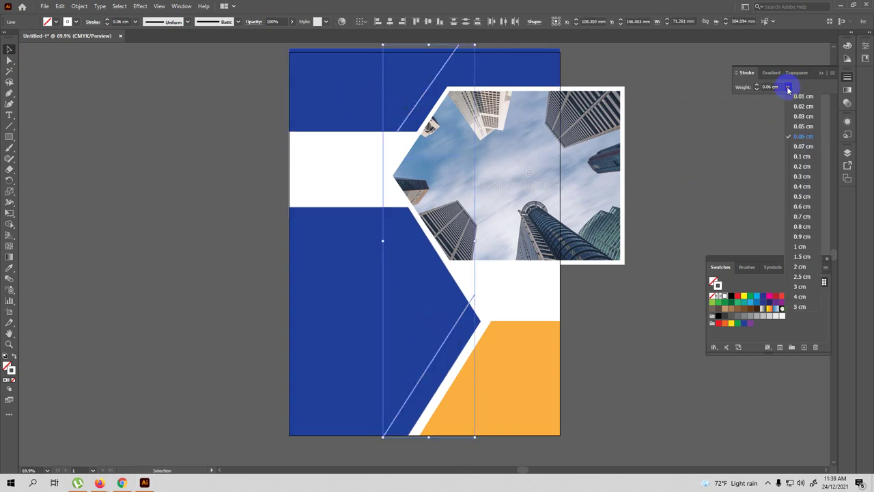
pyautogui.click(792, 146)
pyautogui.click(732, 164)
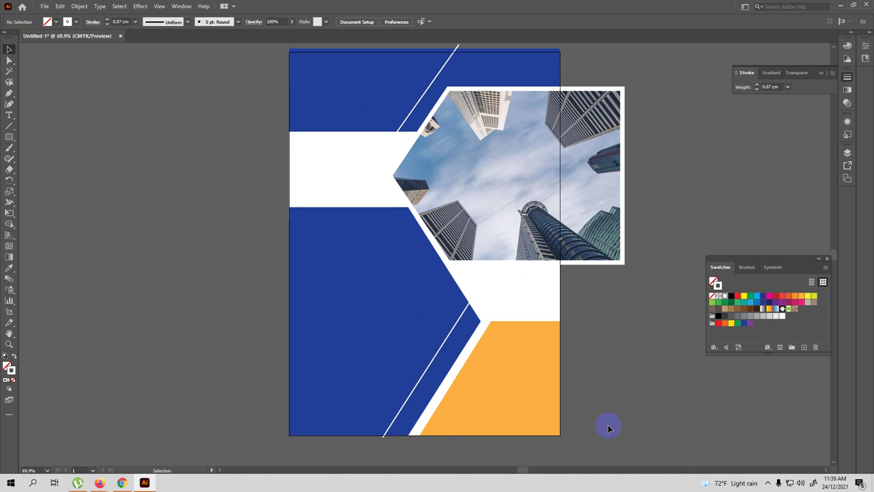
# Remove the block's outline, fill it with the orange-yellow gradient, and float the Gradient panel.
pyautogui.click(508, 375)
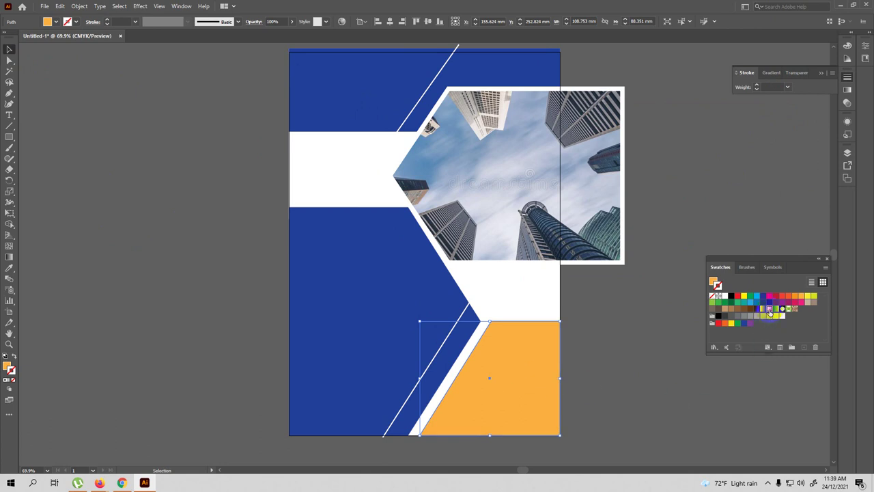
pyautogui.click(769, 312)
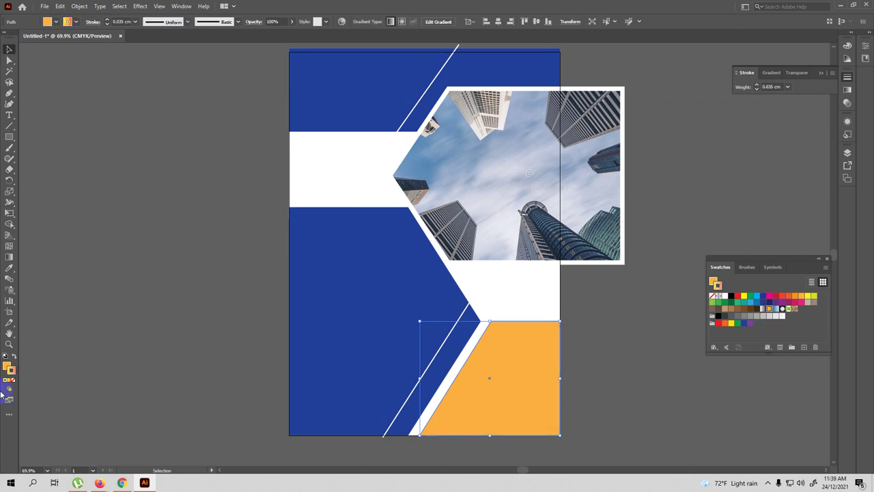
pyautogui.click(712, 297)
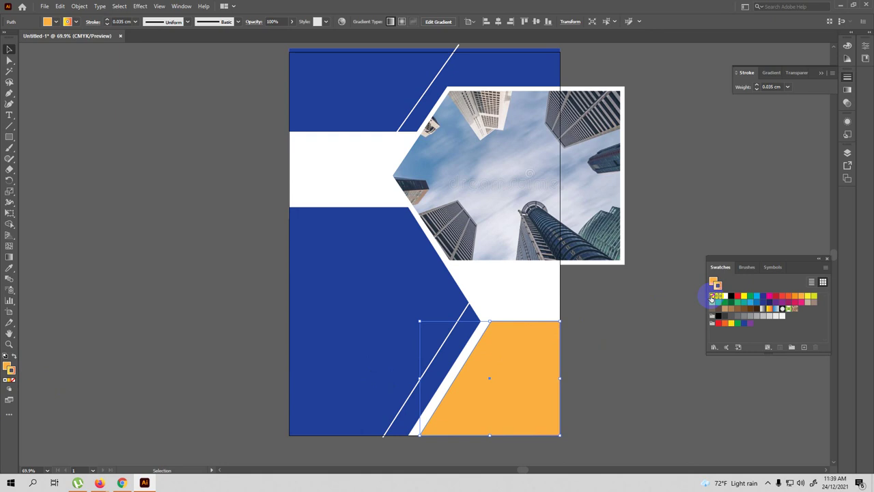
pyautogui.click(8, 366)
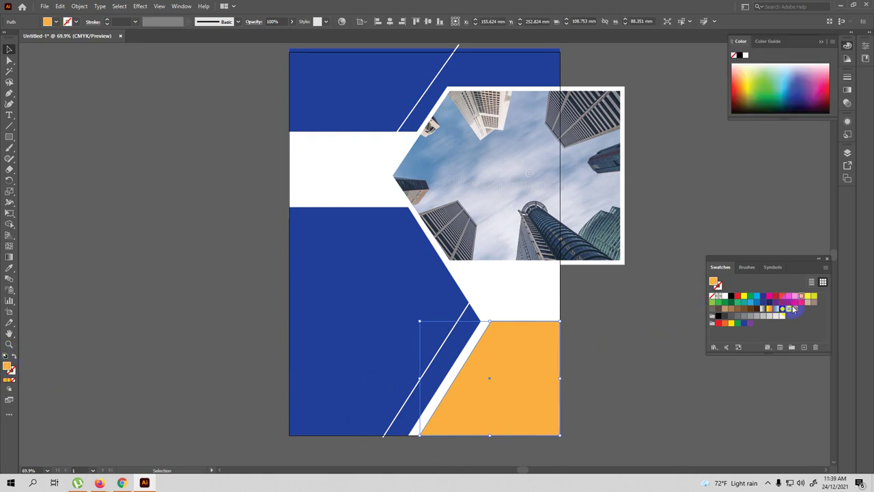
pyautogui.click(769, 311)
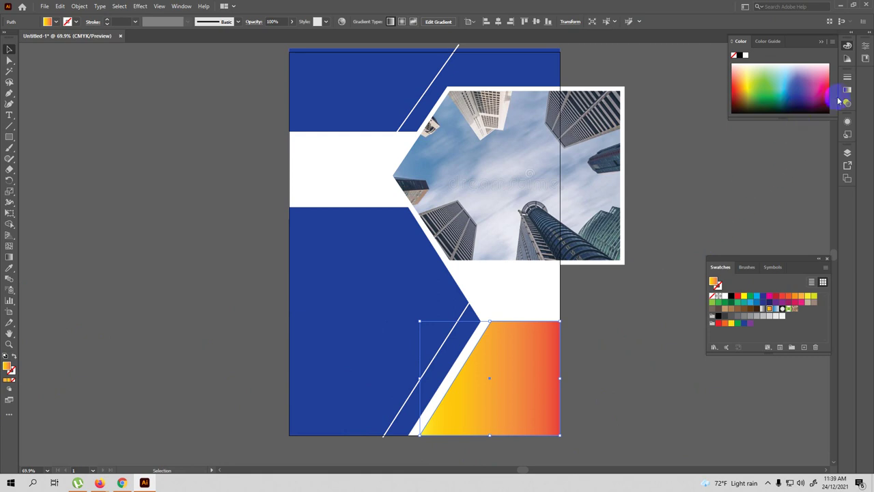
pyautogui.click(848, 90)
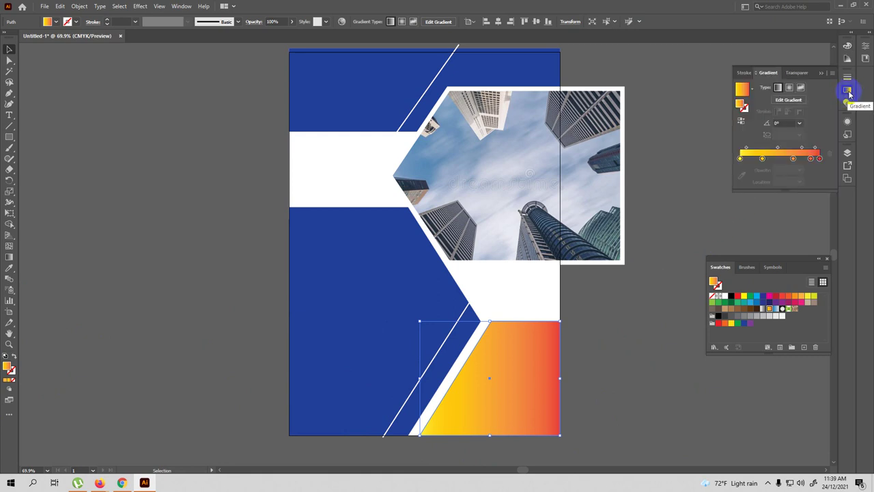
pyautogui.moveTo(768, 72); pyautogui.dragTo(674, 123)
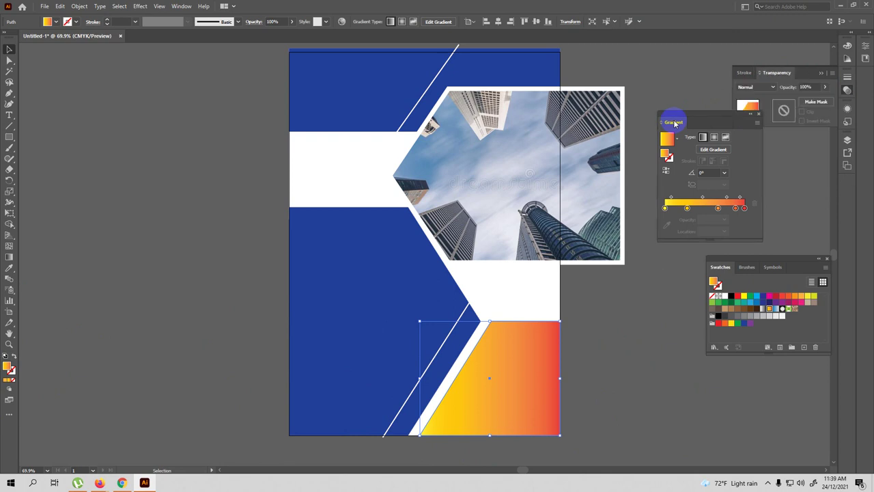
# Delete the red end stop and middle stop, leaving a yellow-to-orange gradient.
pyautogui.moveTo(776, 295)
pyautogui.mouseDown()
pyautogui.moveTo(744, 209)
pyautogui.moveTo(801, 300)
pyautogui.moveTo(744, 209)
pyautogui.mouseUp()
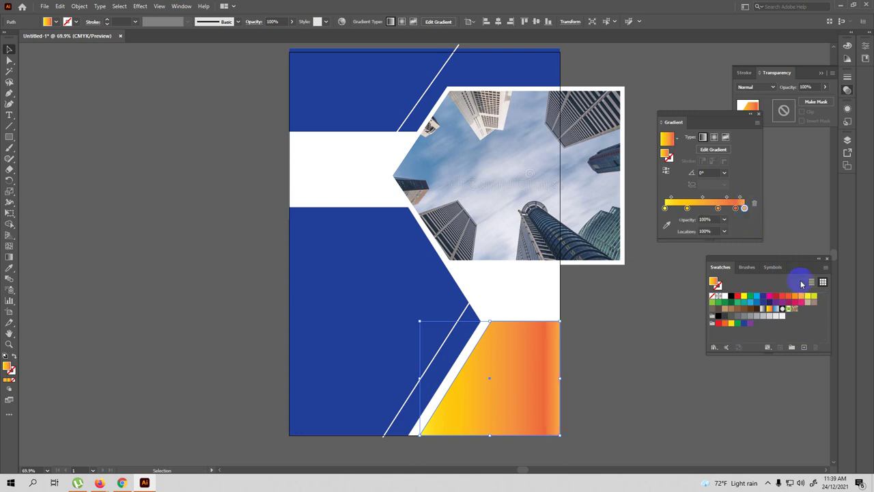
pyautogui.moveTo(799, 287); pyautogui.dragTo(736, 212)
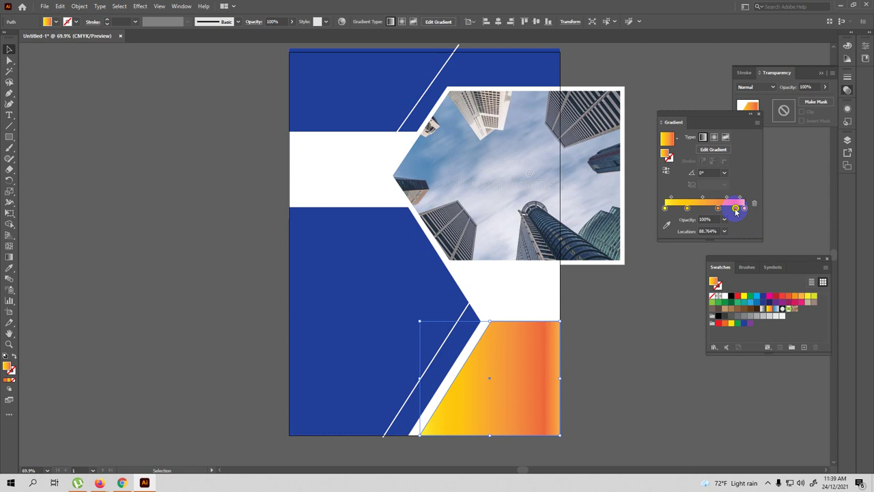
pyautogui.click(755, 206)
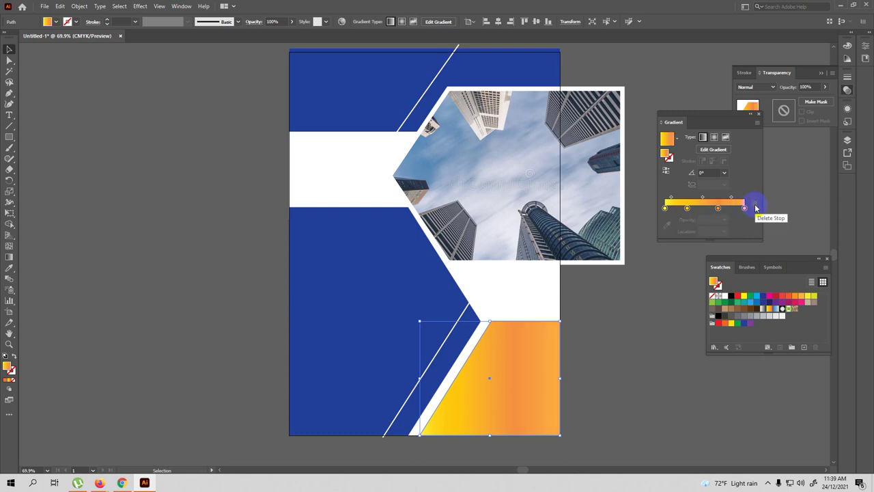
pyautogui.click(718, 209)
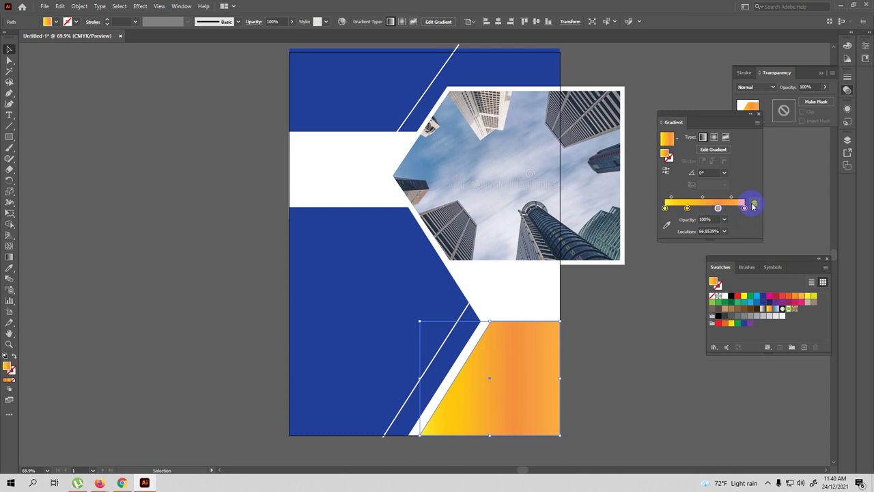
pyautogui.click(753, 207)
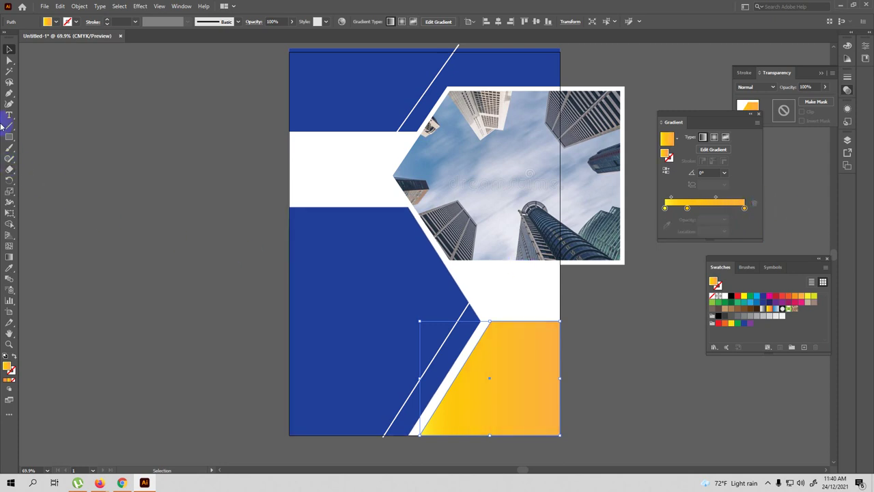
# Angle the gradient diagonally across the block at about 26.75°.
pyautogui.click(10, 258)
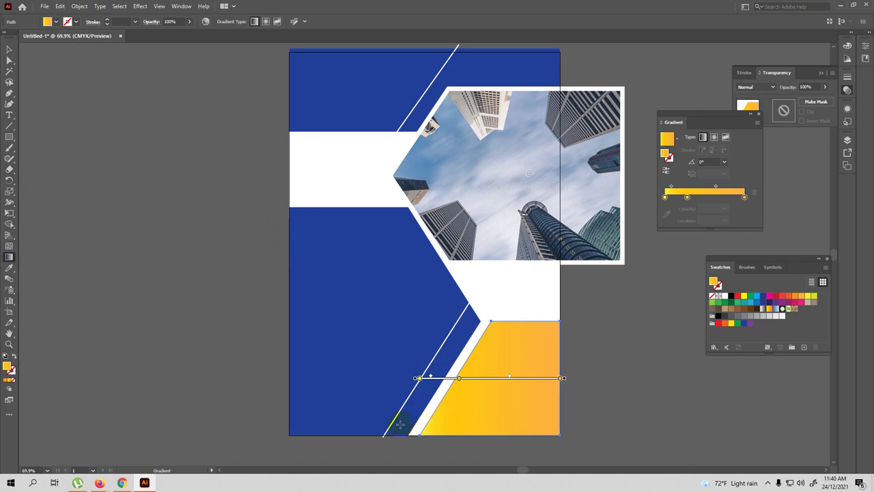
pyautogui.moveTo(399, 424); pyautogui.dragTo(567, 339)
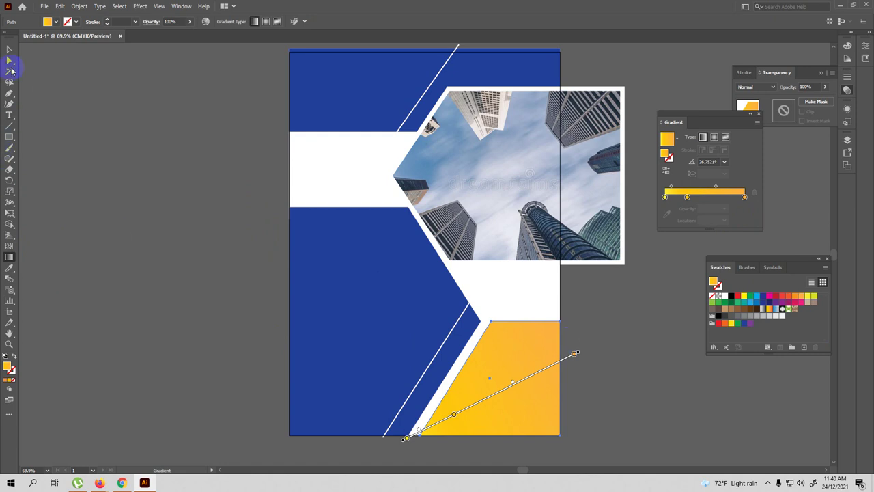
pyautogui.click(10, 49)
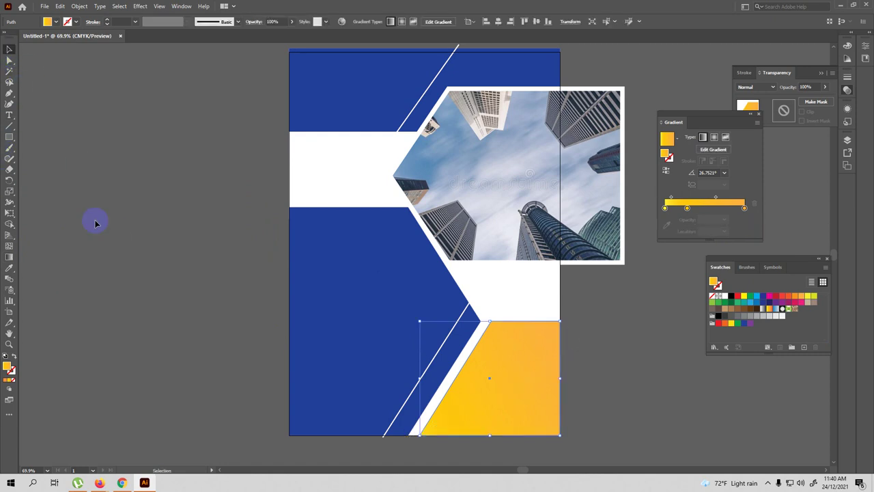
pyautogui.click(107, 272)
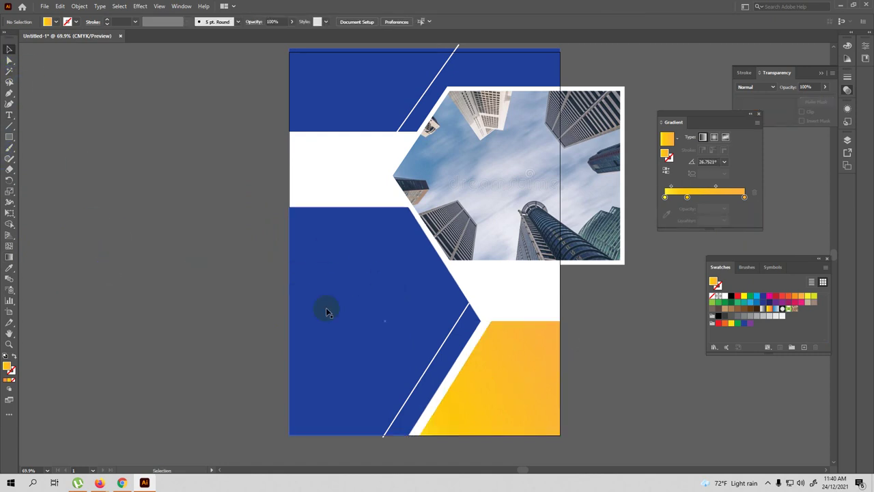
pyautogui.click(367, 290)
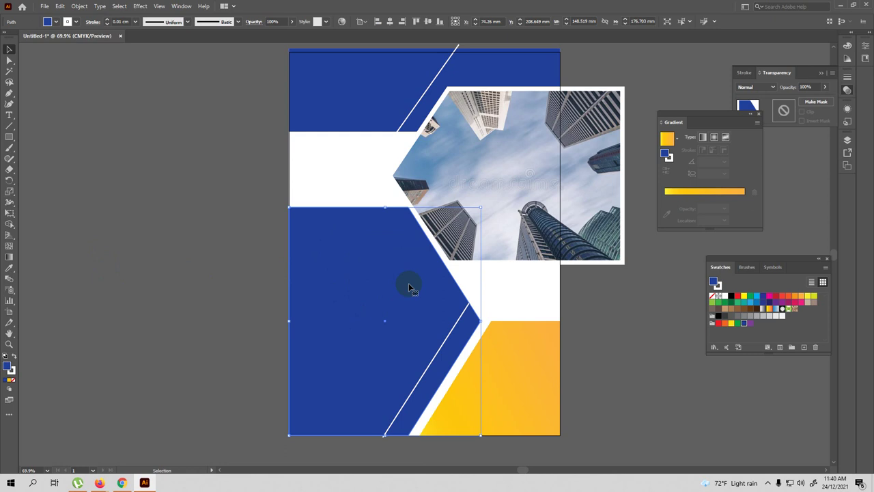
pyautogui.click(140, 6)
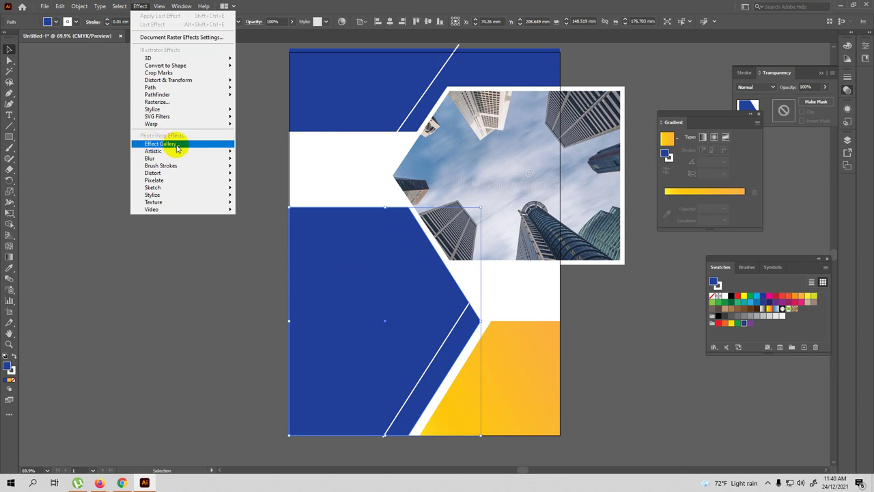
pyautogui.click(176, 147)
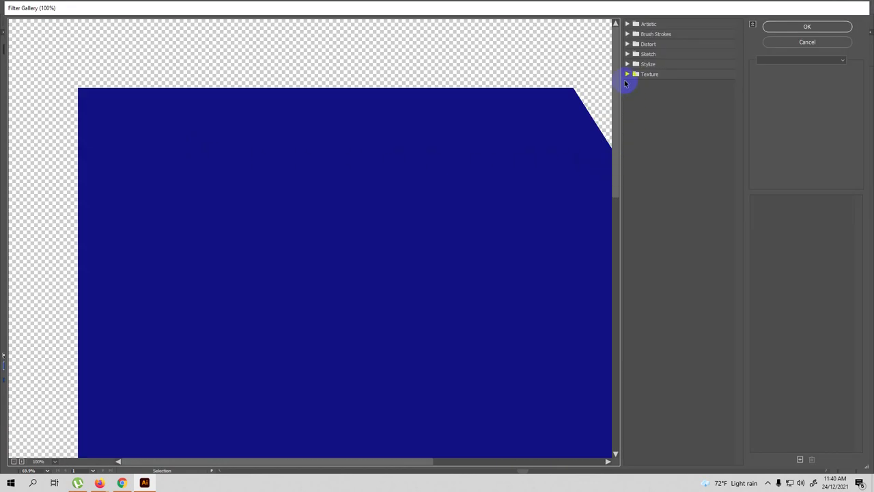
pyautogui.click(626, 34)
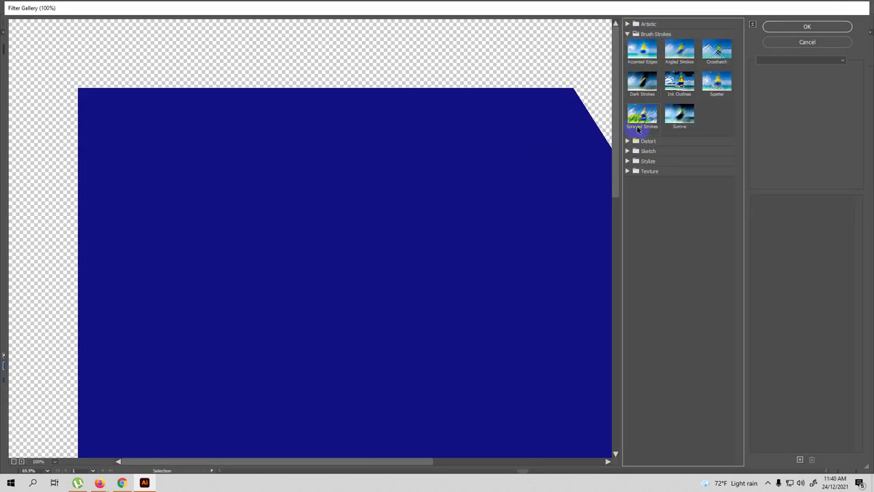
pyautogui.click(627, 141)
pyautogui.click(627, 184)
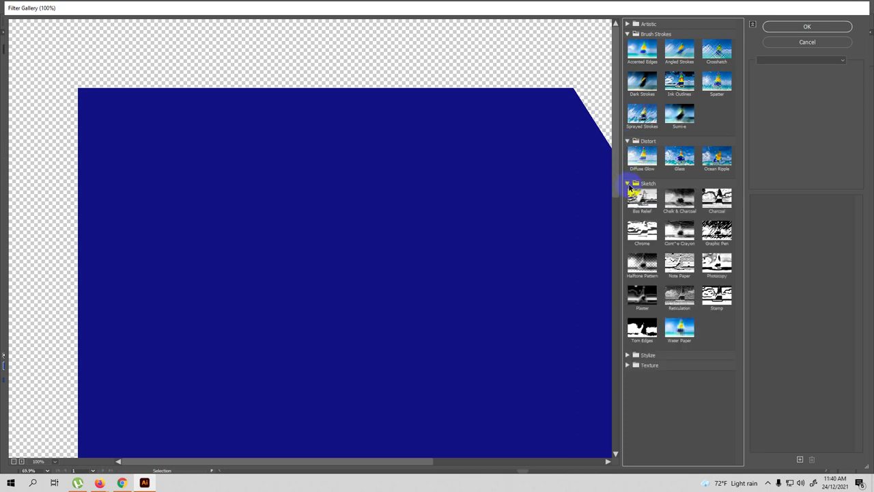
pyautogui.click(627, 24)
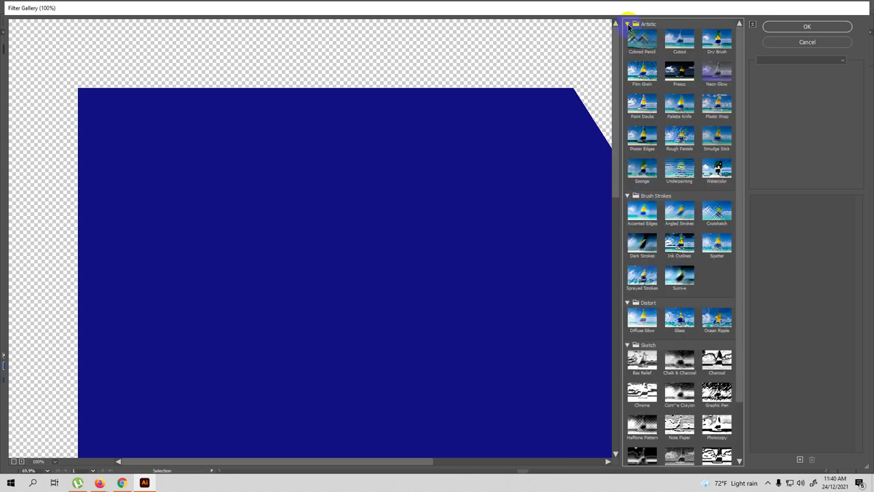
pyautogui.scroll(-1, 655, 239)
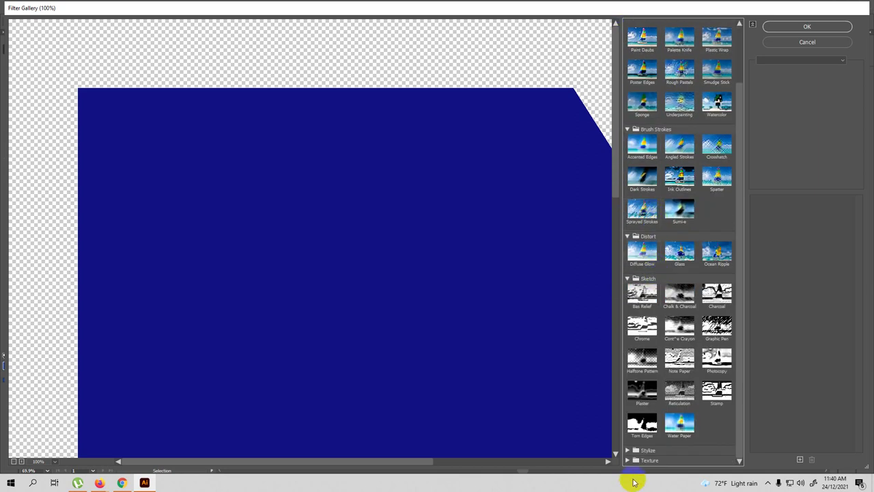
pyautogui.click(627, 450)
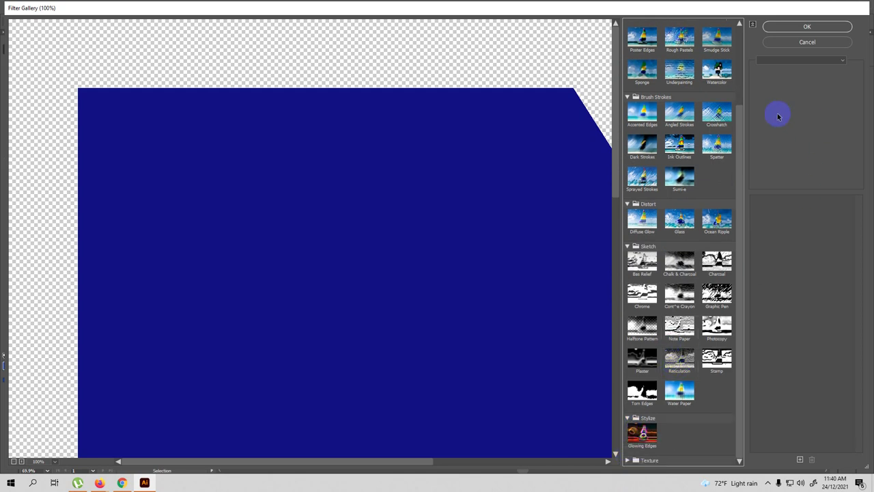
pyautogui.click(813, 42)
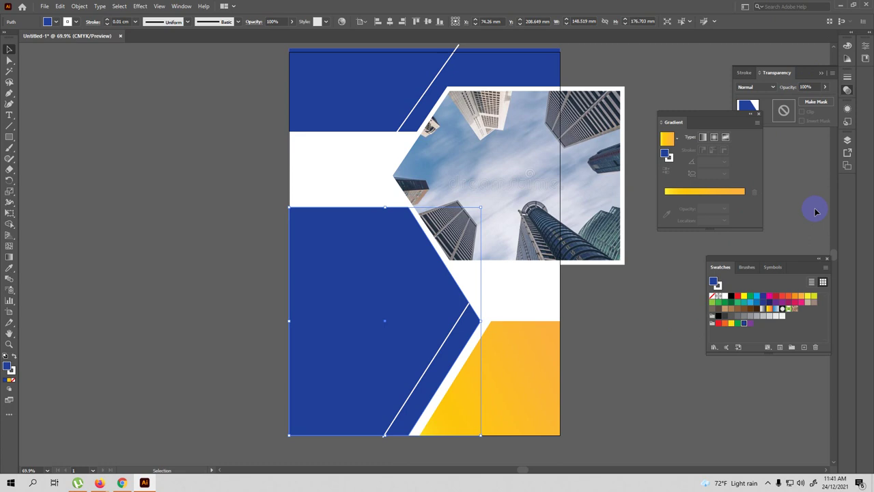
# Show the Graphic Styles panel, check the chevron's Appearance, and open the styles flyout menu.
pyautogui.click(182, 7)
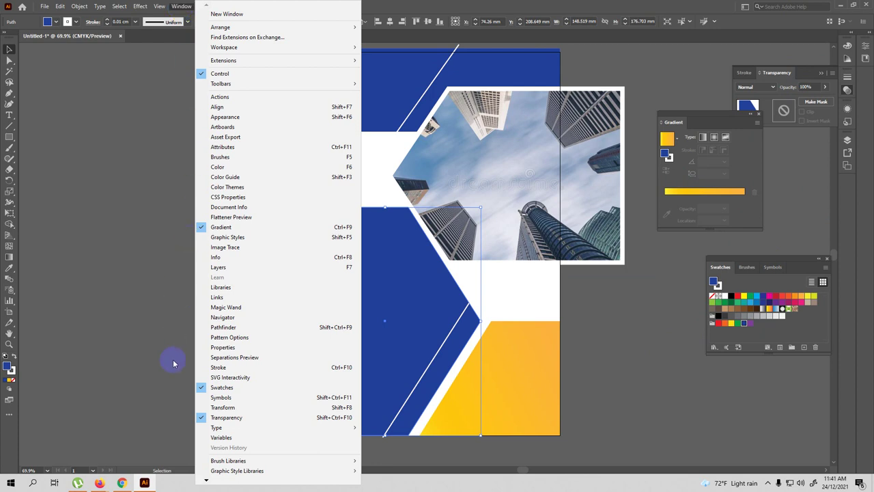
pyautogui.click(232, 237)
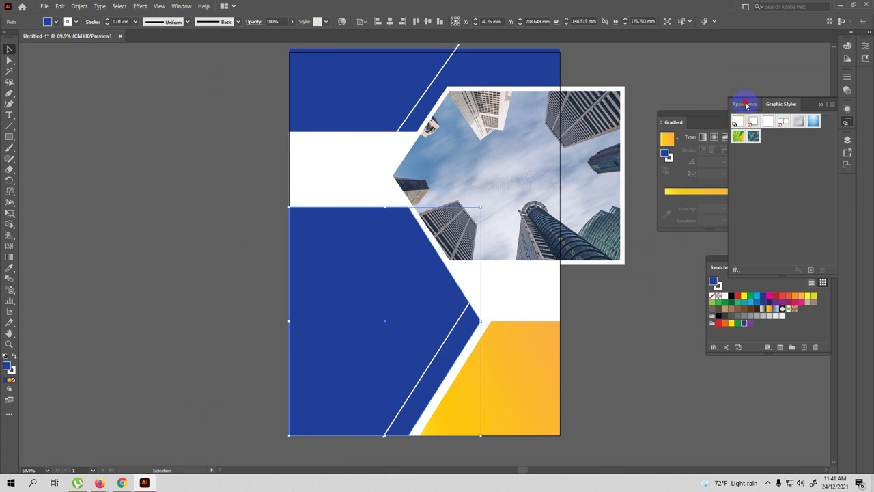
pyautogui.click(745, 104)
pyautogui.click(773, 103)
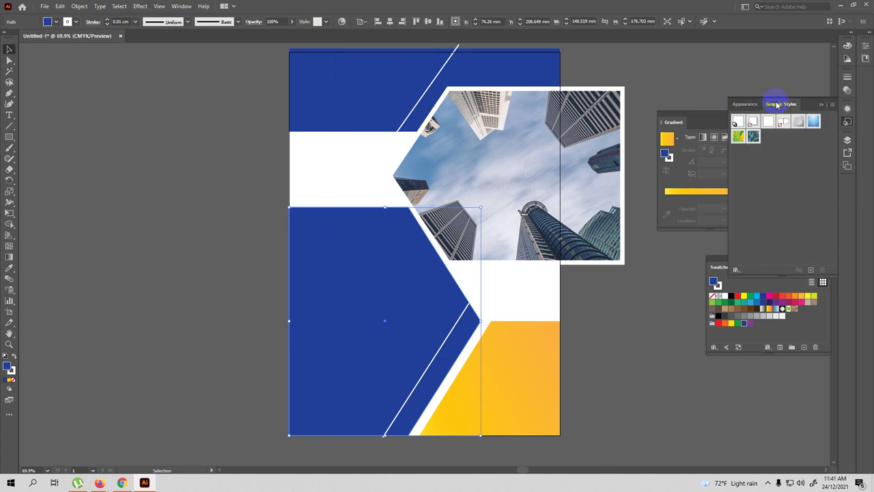
pyautogui.click(831, 105)
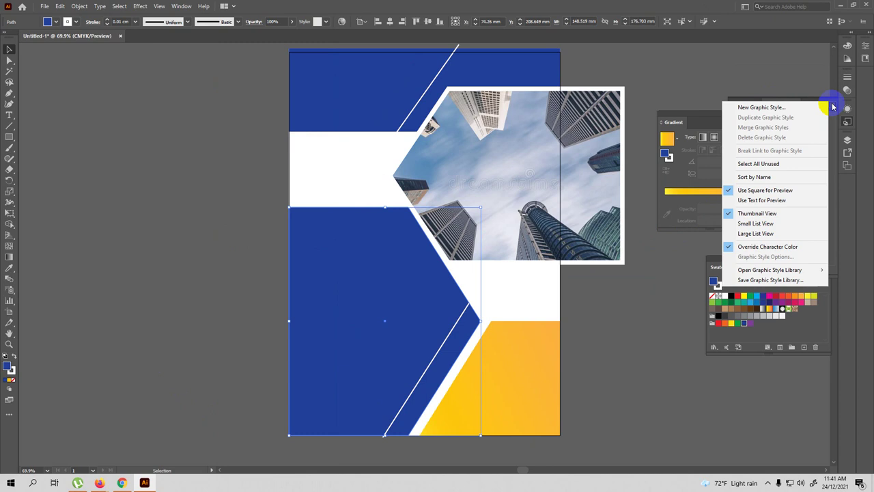
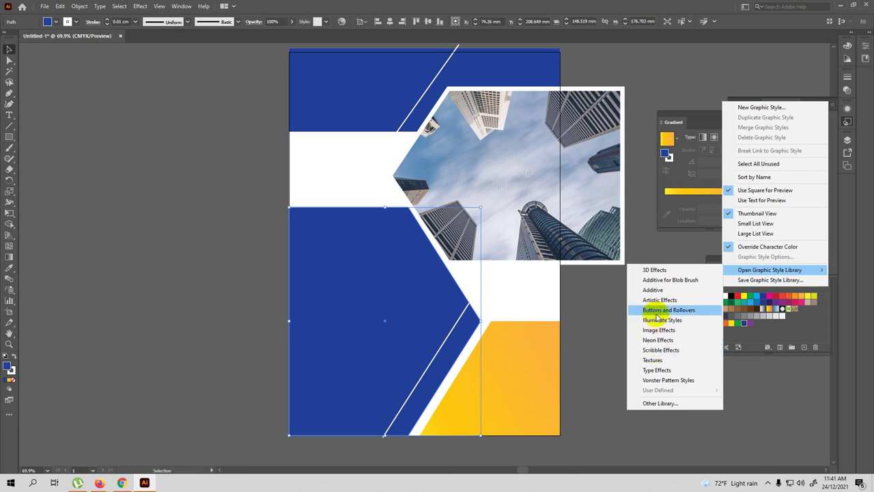
# Apply the Steel Normal style from Buttons and Rollovers to the large arrow shape.
pyautogui.click(656, 311)
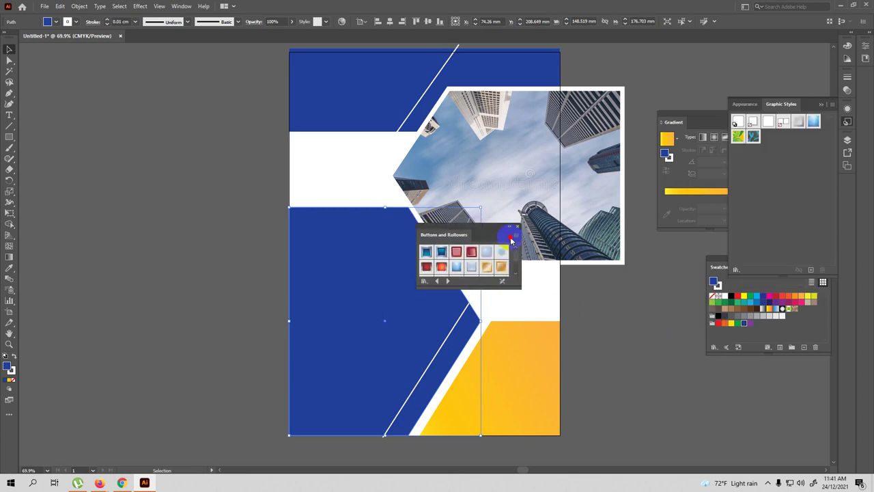
pyautogui.moveTo(443, 223); pyautogui.dragTo(616, 261)
pyautogui.moveTo(661, 317); pyautogui.dragTo(693, 392)
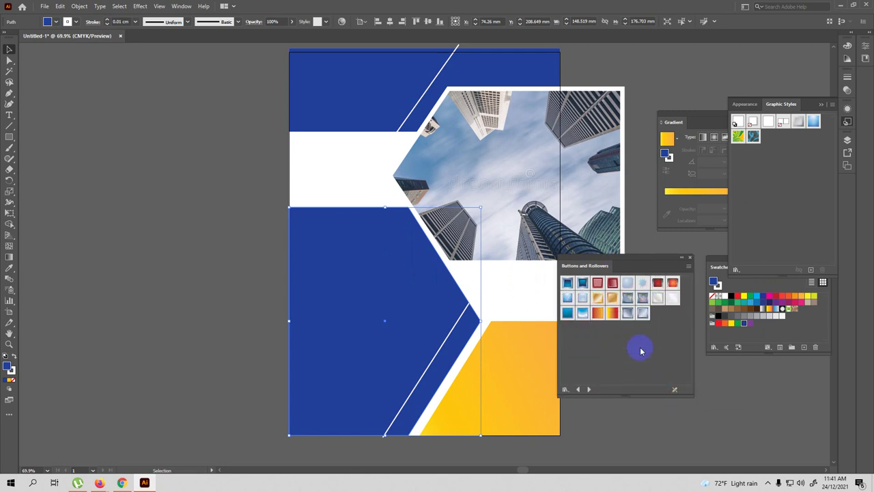
pyautogui.click(642, 314)
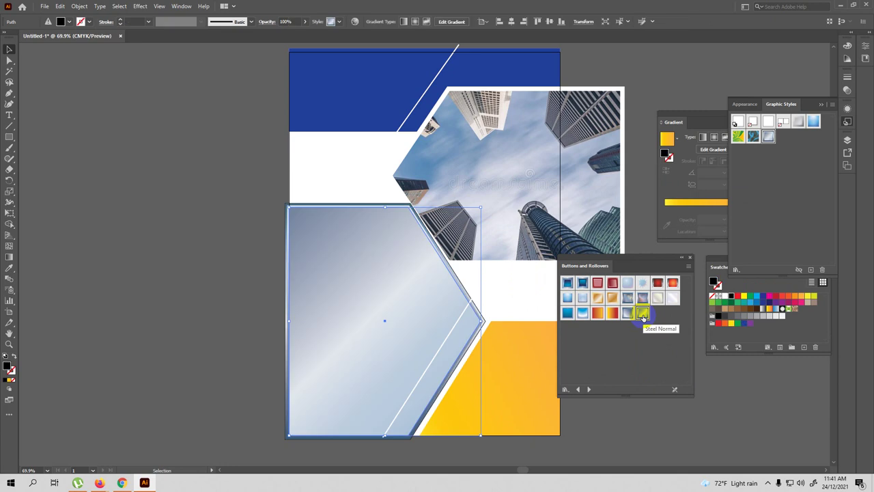
pyautogui.click(690, 258)
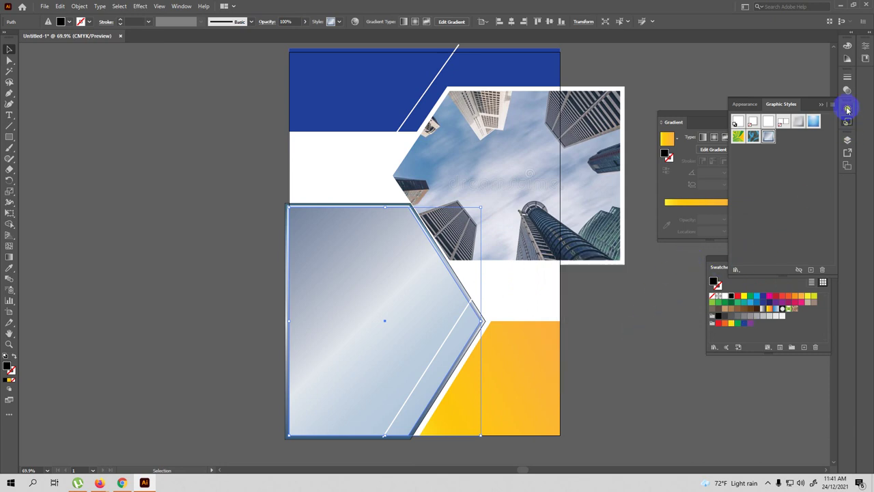
pyautogui.click(847, 91)
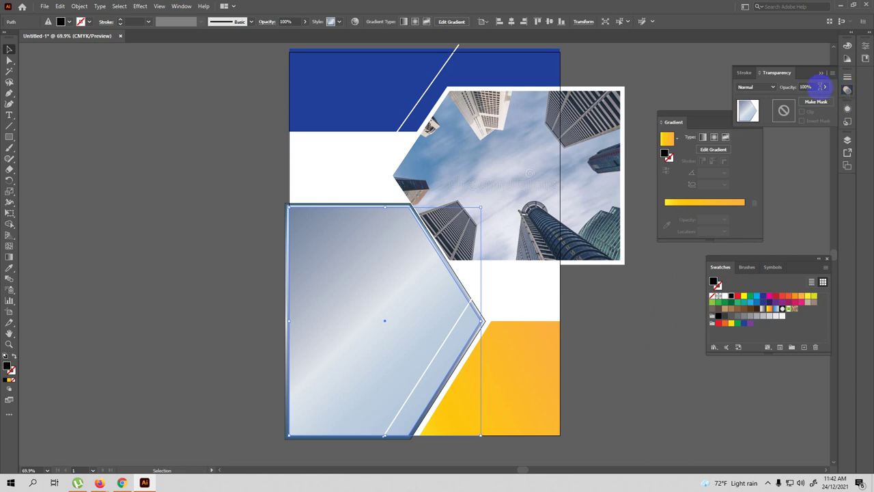
# Lower the steel arrow shape's opacity to 64%, then deselect it.
pyautogui.click(824, 88)
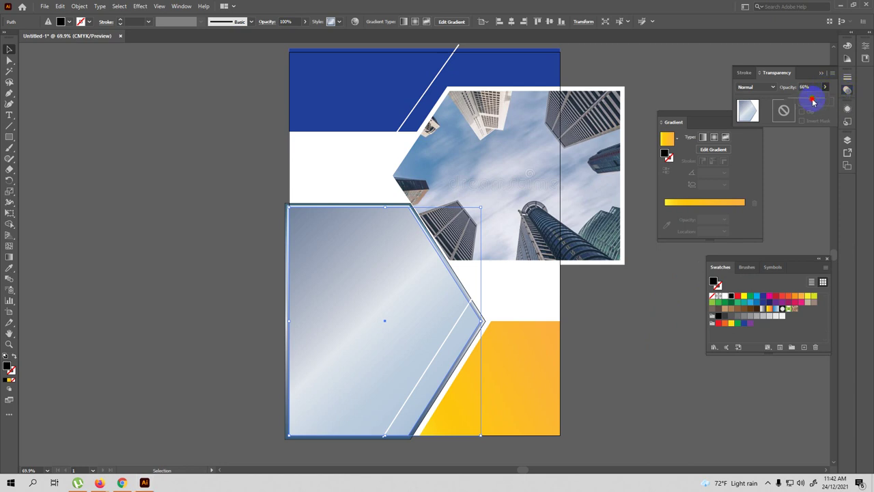
pyautogui.moveTo(821, 101); pyautogui.dragTo(807, 102)
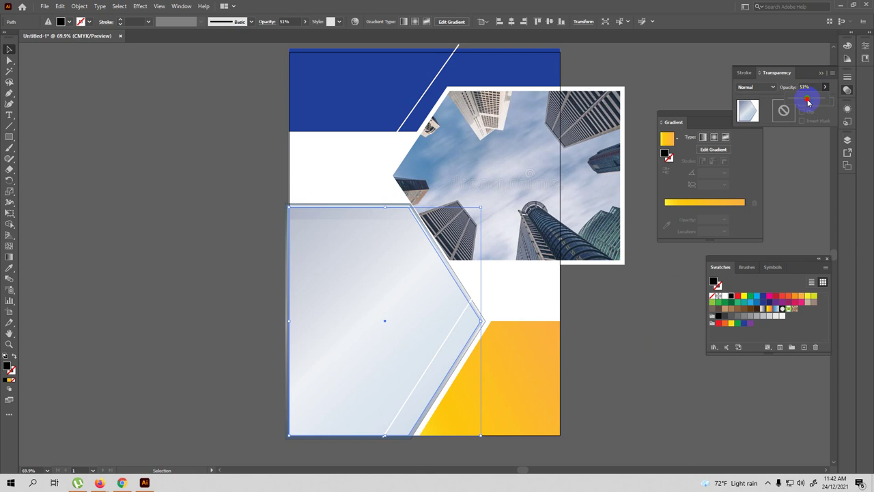
pyautogui.moveTo(808, 101); pyautogui.dragTo(812, 101)
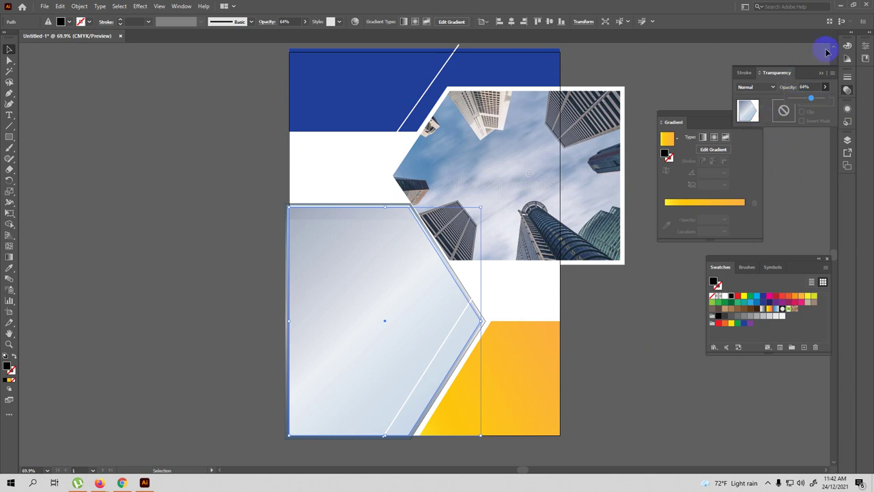
pyautogui.click(820, 72)
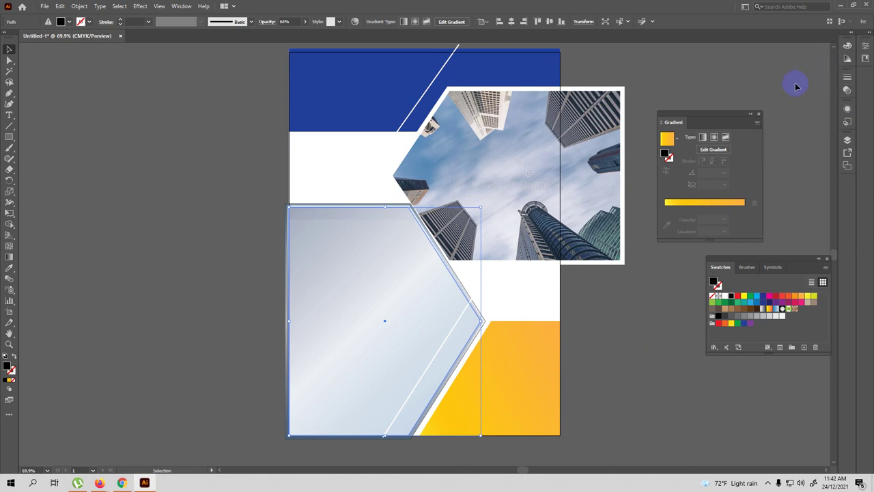
pyautogui.click(789, 127)
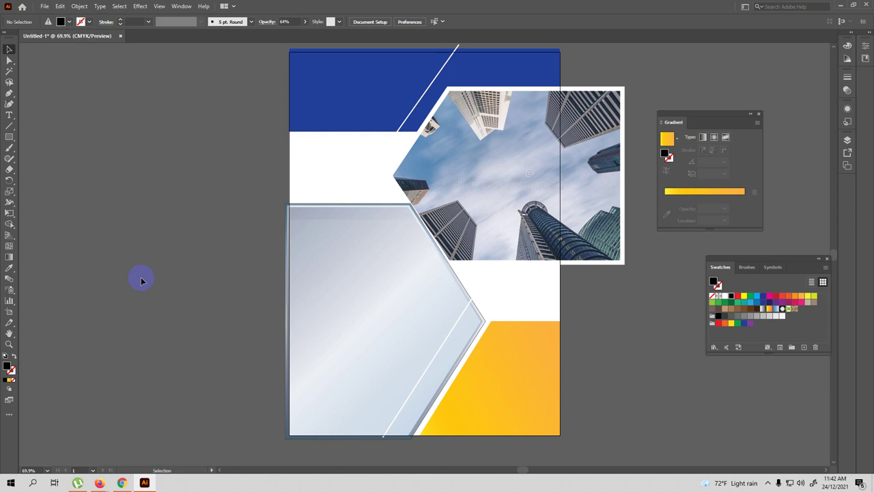
# Try copying the arrow's appearance onto the top rectangle with the Eyedropper, then undo it.
pyautogui.click(362, 101)
pyautogui.click(9, 267)
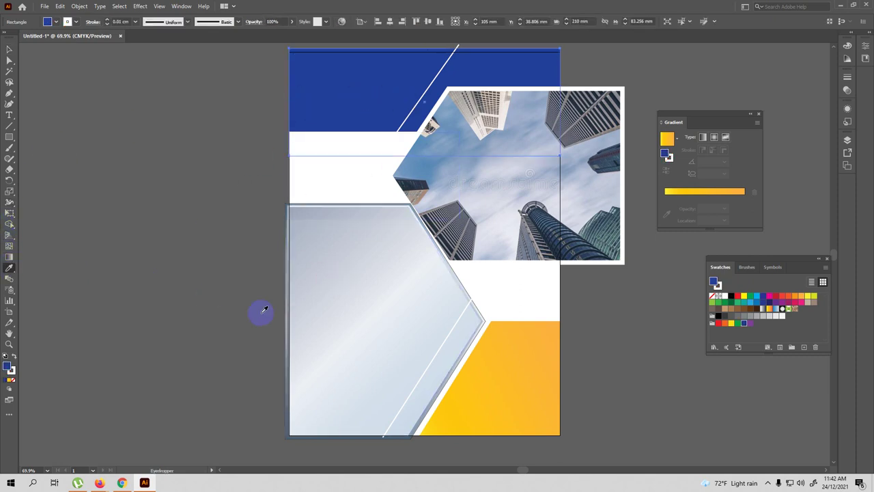
pyautogui.click(361, 307)
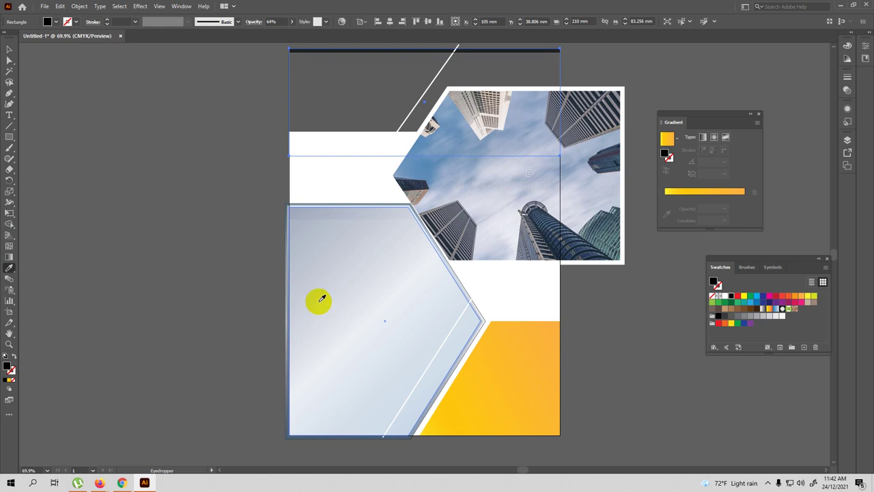
pyautogui.hotkey('ctrl', 'z')
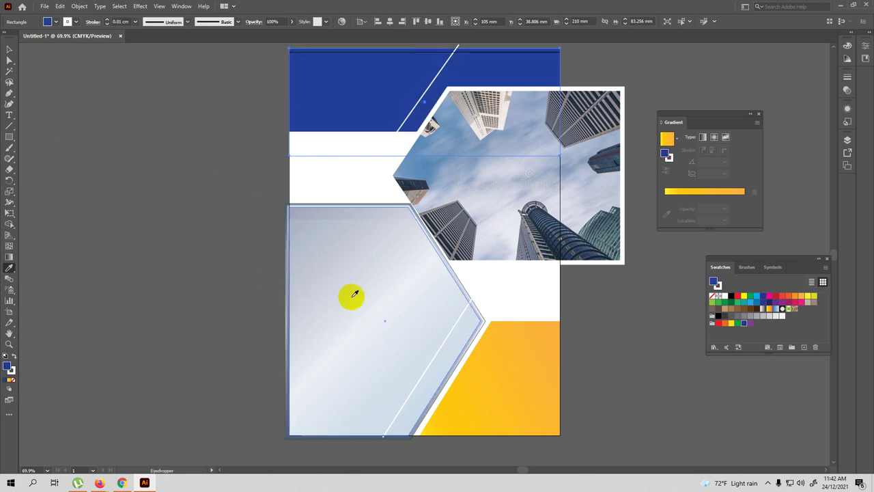
pyautogui.click(9, 50)
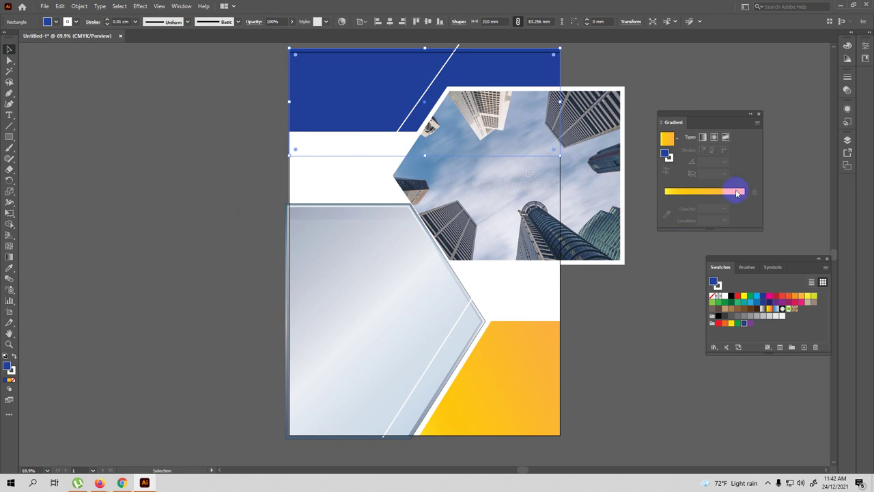
# Inspect the rectangle's stroke and fill appearance, deselect, and show the Graphic Styles panel.
pyautogui.click(847, 109)
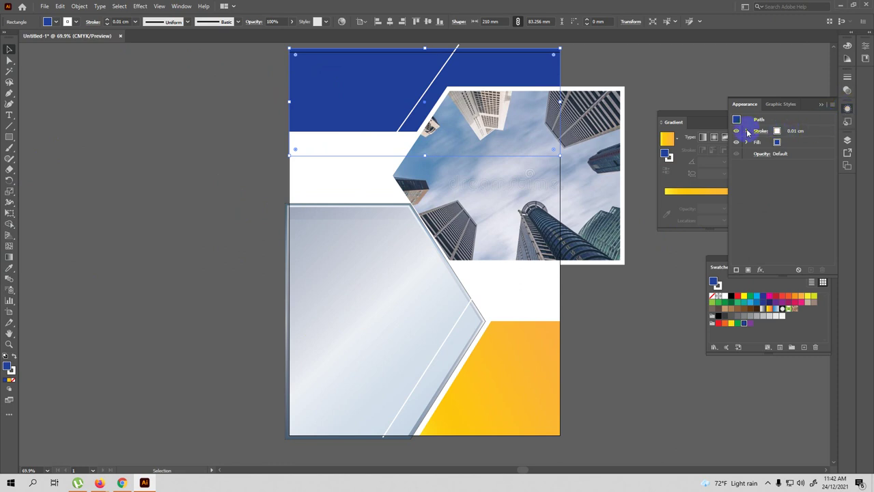
pyautogui.click(747, 131)
pyautogui.click(747, 154)
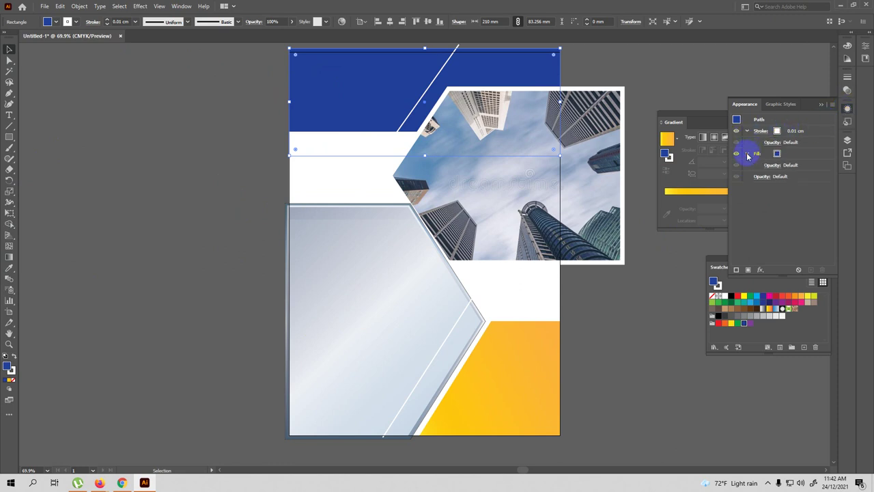
pyautogui.click(755, 73)
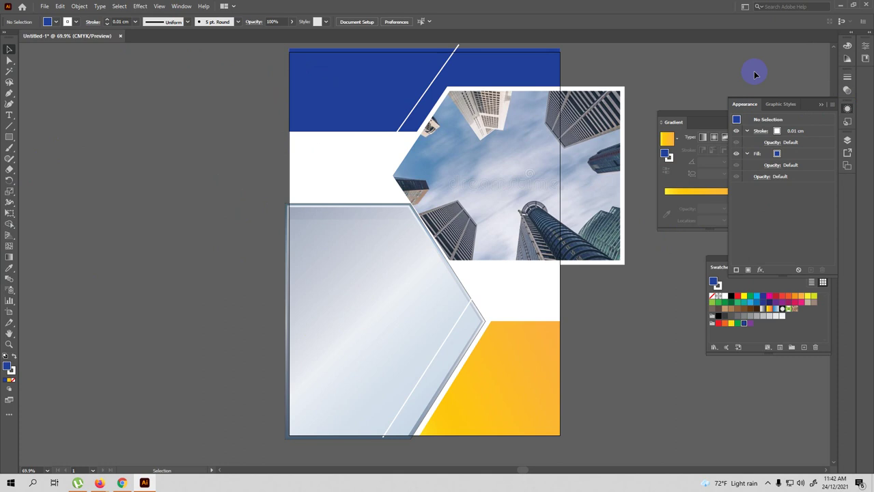
pyautogui.click(705, 118)
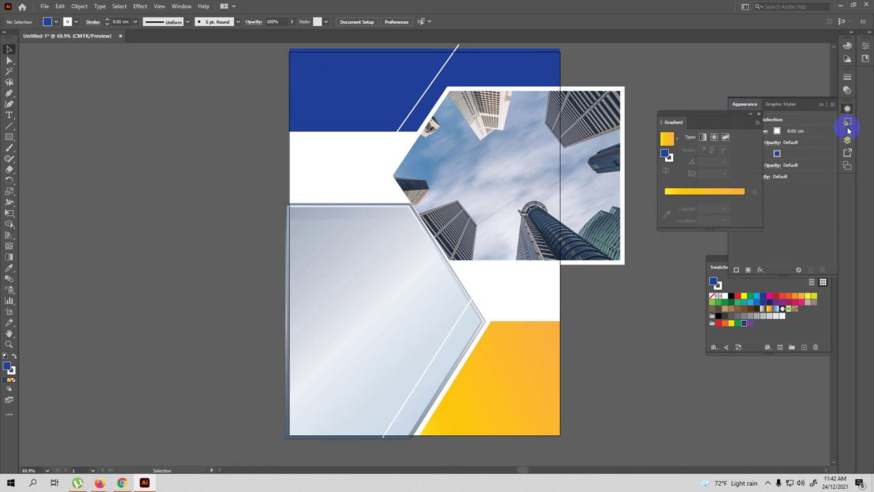
pyautogui.click(847, 122)
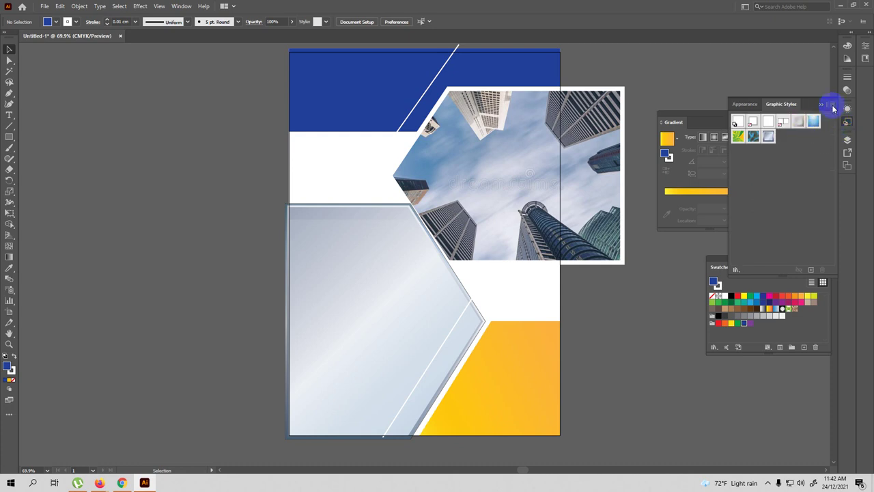
# Apply Buttons and Rollovers' Steel Normal to the top blue rectangle and dock the Gradient panel.
pyautogui.click(832, 106)
pyautogui.moveTo(769, 270)
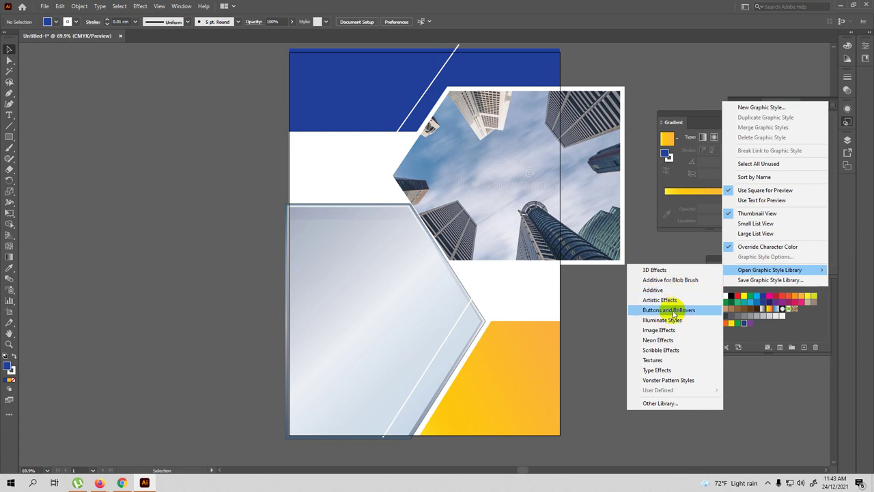
pyautogui.click(672, 313)
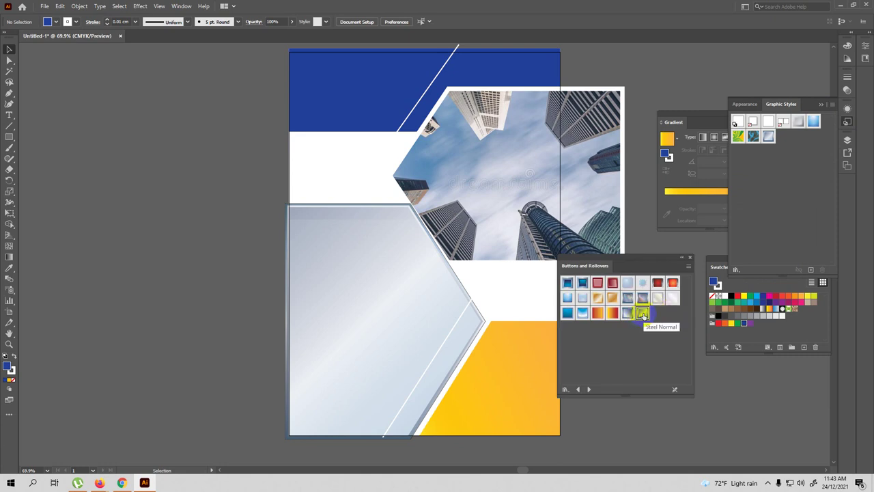
pyautogui.click(642, 314)
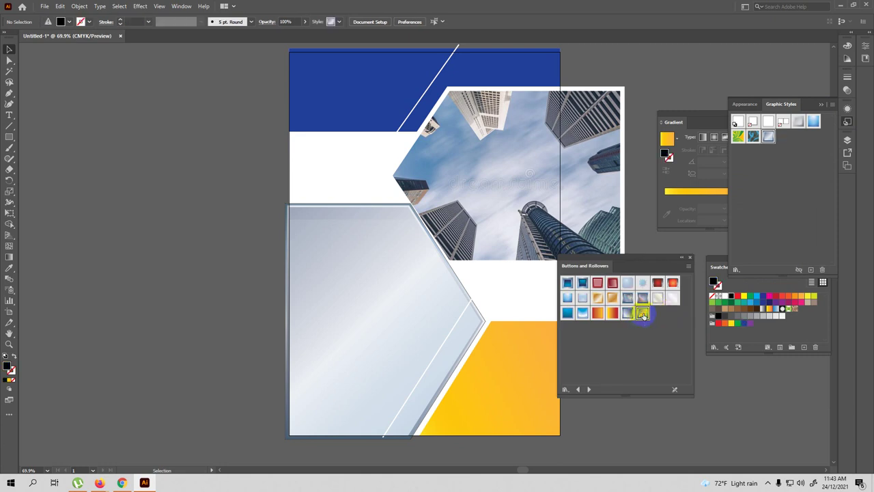
pyautogui.click(317, 70)
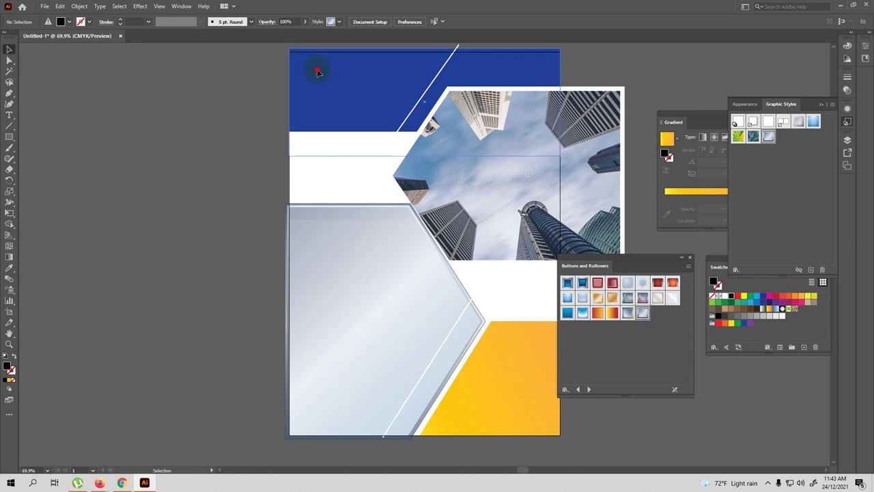
pyautogui.click(317, 71)
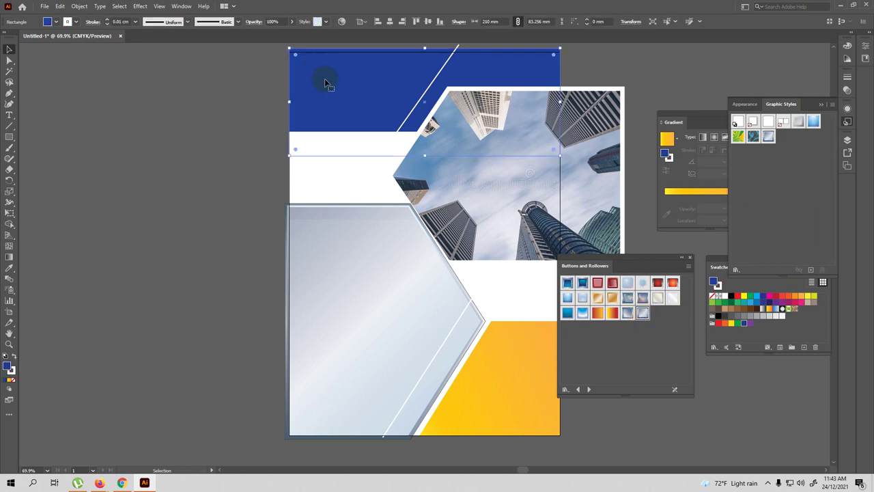
pyautogui.click(642, 314)
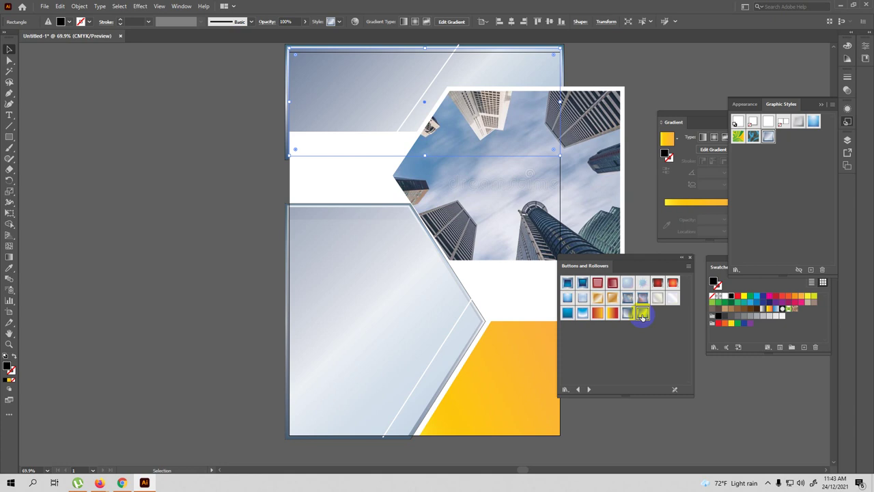
pyautogui.click(688, 259)
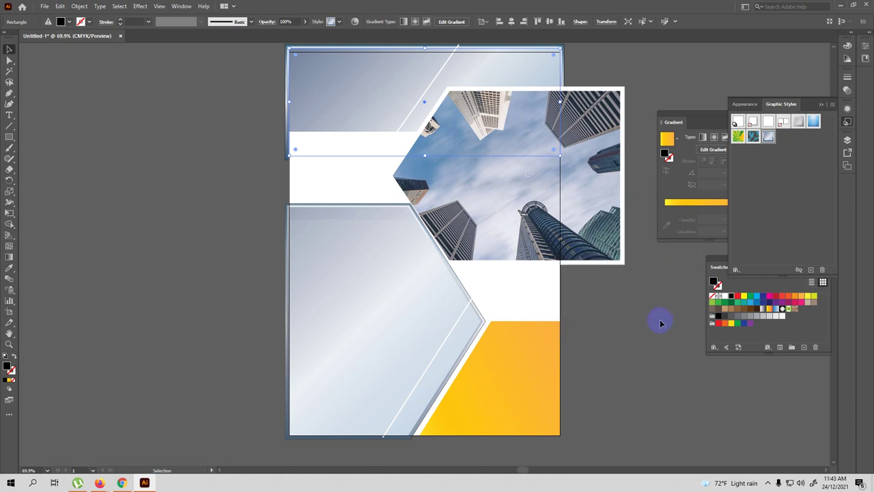
pyautogui.click(655, 327)
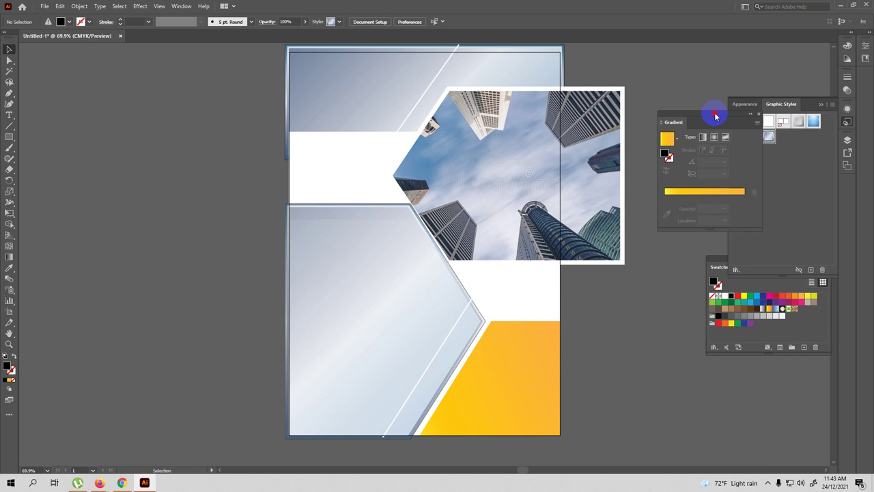
pyautogui.moveTo(709, 115); pyautogui.dragTo(776, 136)
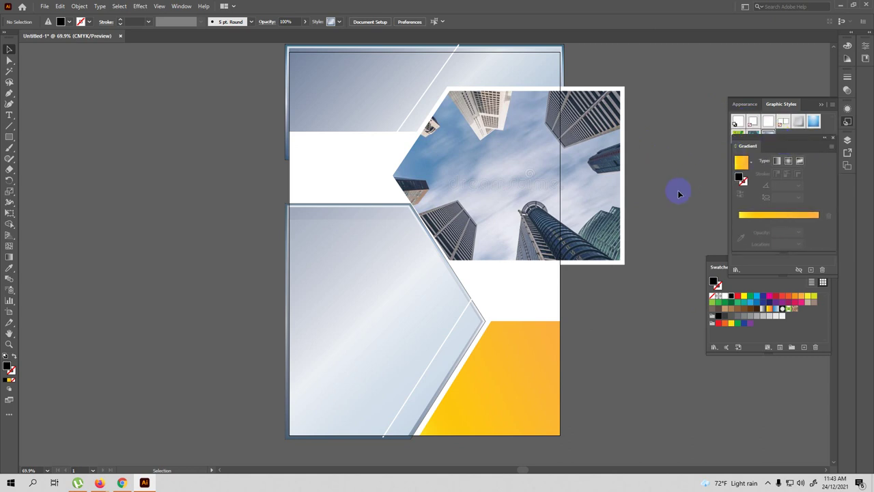
# Check the city photo and top gradient rectangle, then pick the Rectangle tool.
pyautogui.scroll(2, 679, 194)
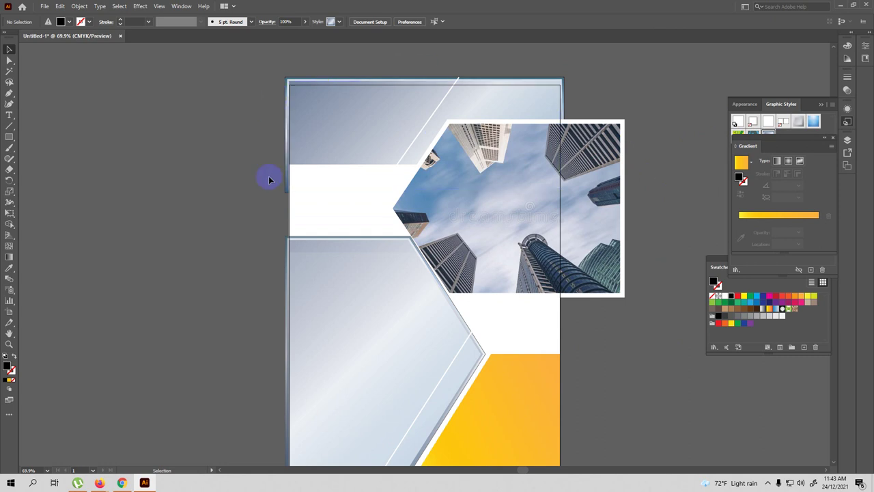
pyautogui.click(581, 203)
pyautogui.scroll(2, 601, 215)
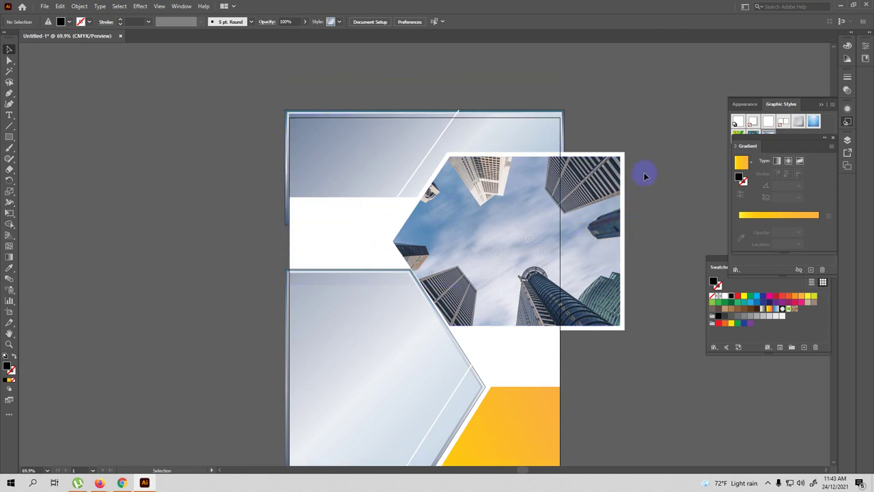
pyautogui.scroll(-1, 648, 178)
pyautogui.click(381, 120)
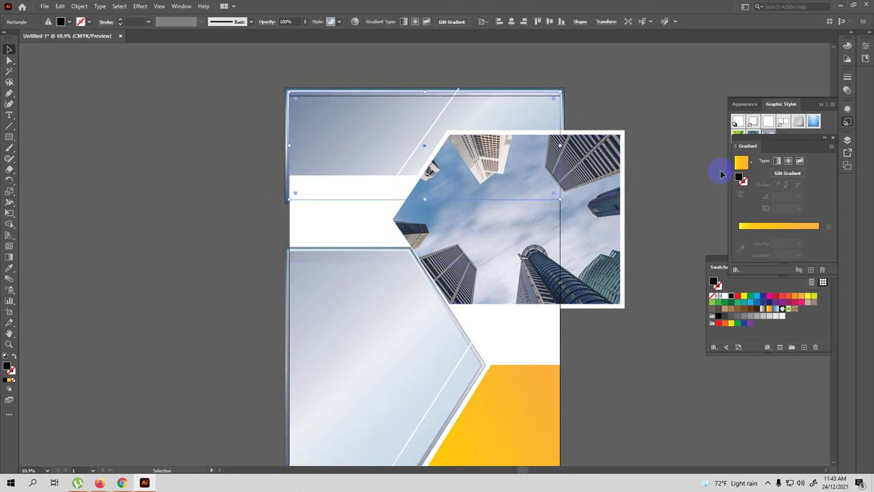
pyautogui.click(848, 92)
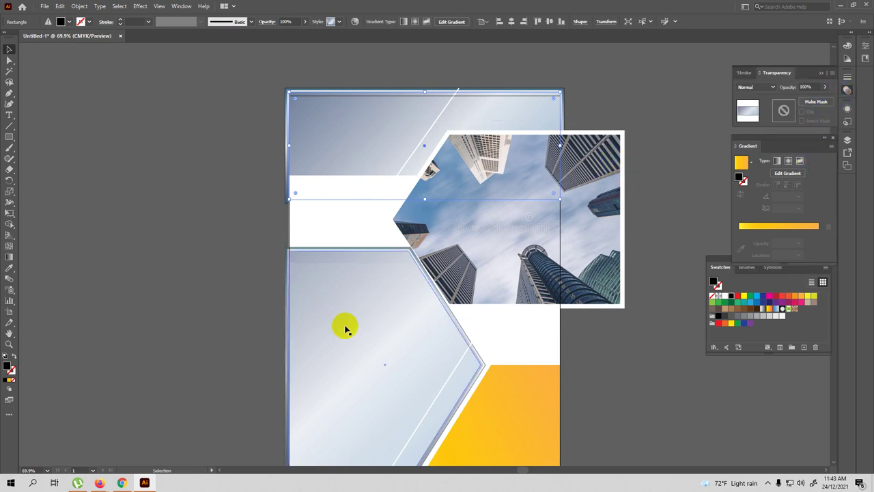
pyautogui.scroll(-1, 344, 338)
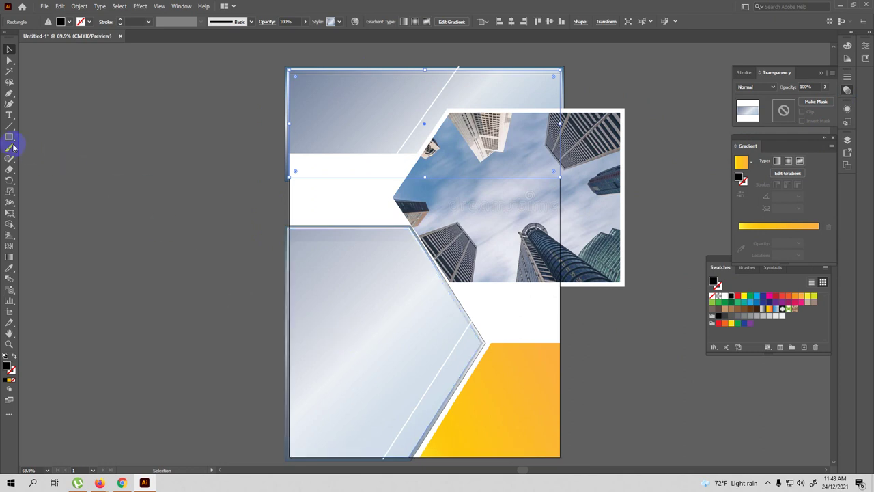
pyautogui.click(577, 192)
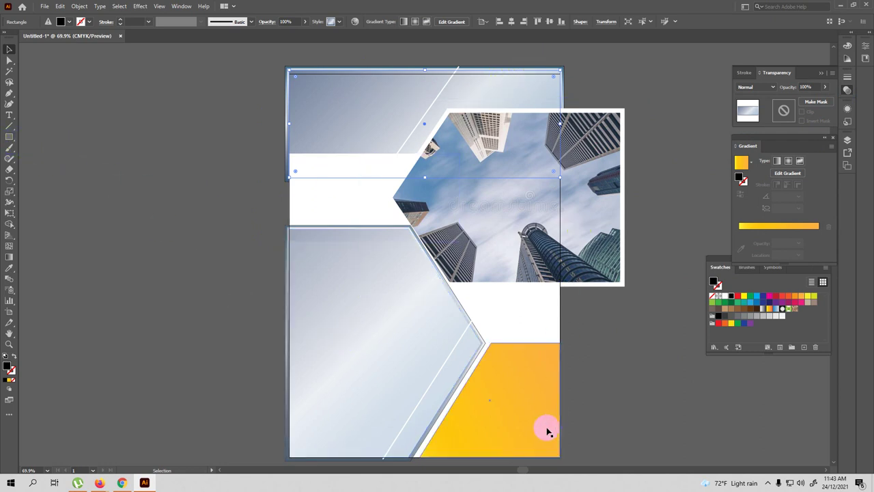
pyautogui.click(10, 137)
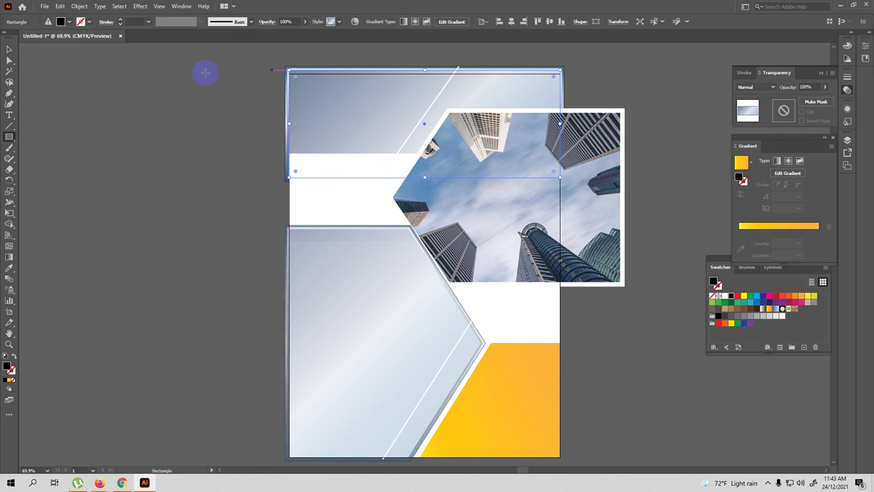
# Draw a black rectangle, narrow it to 210 mm wide, and move it beside the cover.
pyautogui.moveTo(192, 64); pyautogui.dragTo(560, 458)
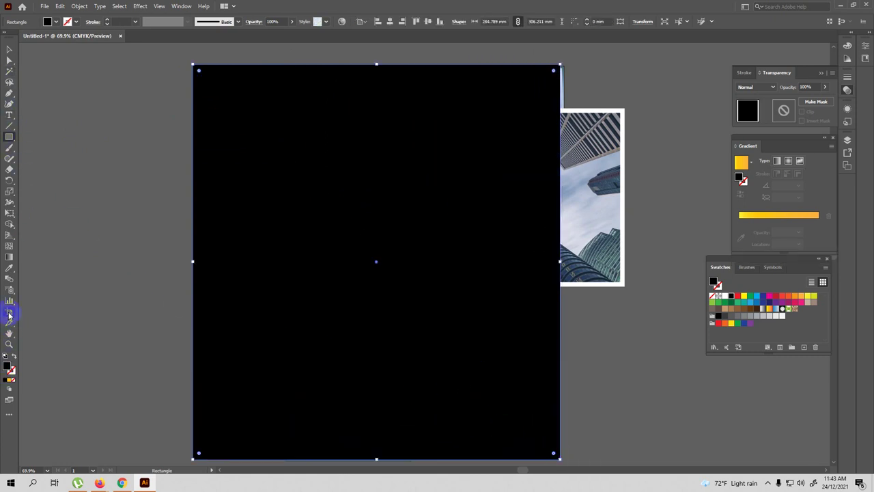
pyautogui.click(8, 53)
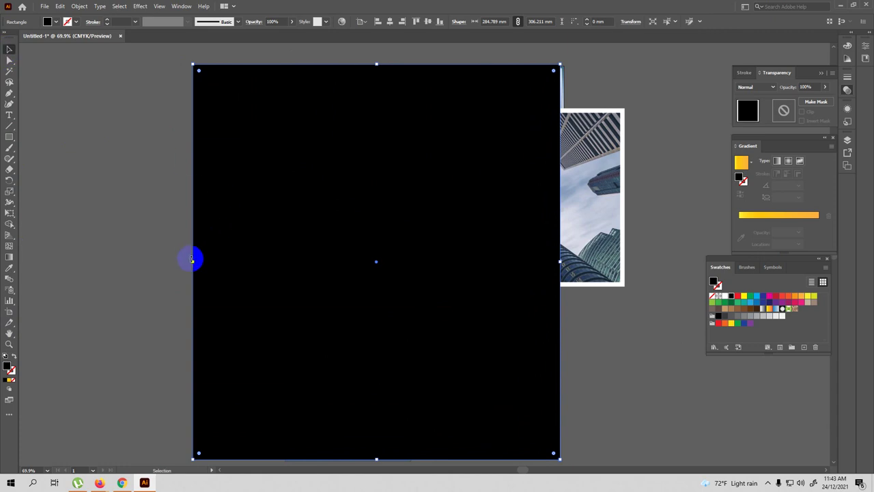
pyautogui.moveTo(193, 262); pyautogui.dragTo(289, 265)
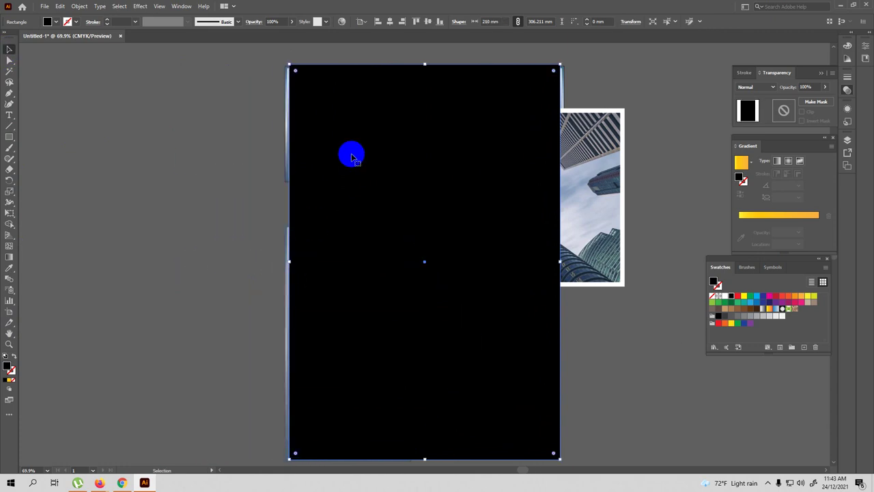
pyautogui.scroll(-2, 502, 297)
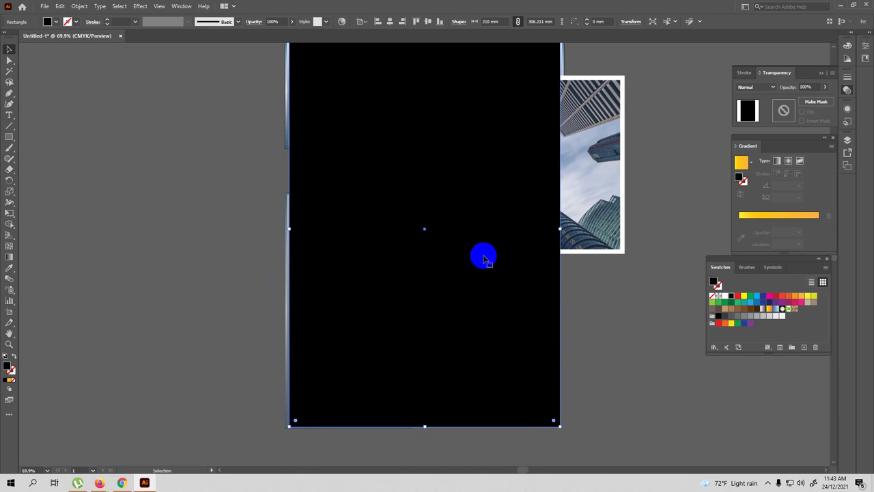
pyautogui.moveTo(482, 246); pyautogui.dragTo(166, 269)
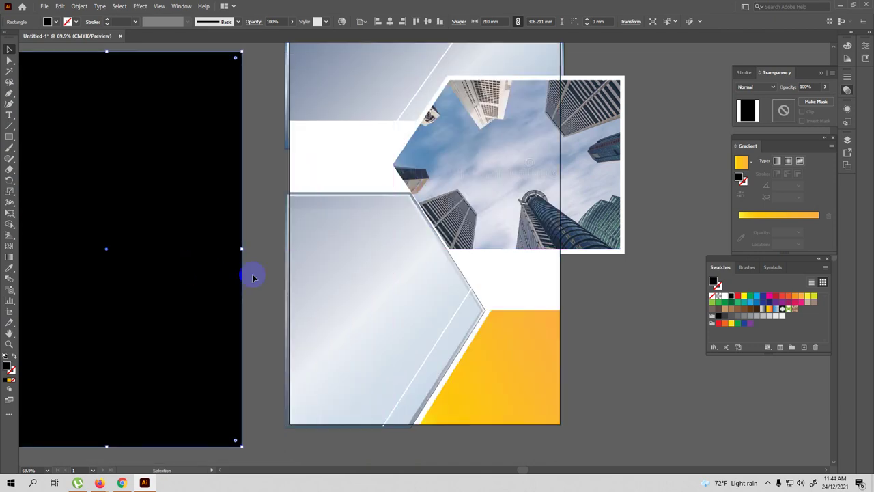
# Group all the cover artwork and move the black rectangle over it.
pyautogui.hscroll(-5, 266, 278)
pyautogui.scroll(-2, 266, 278)
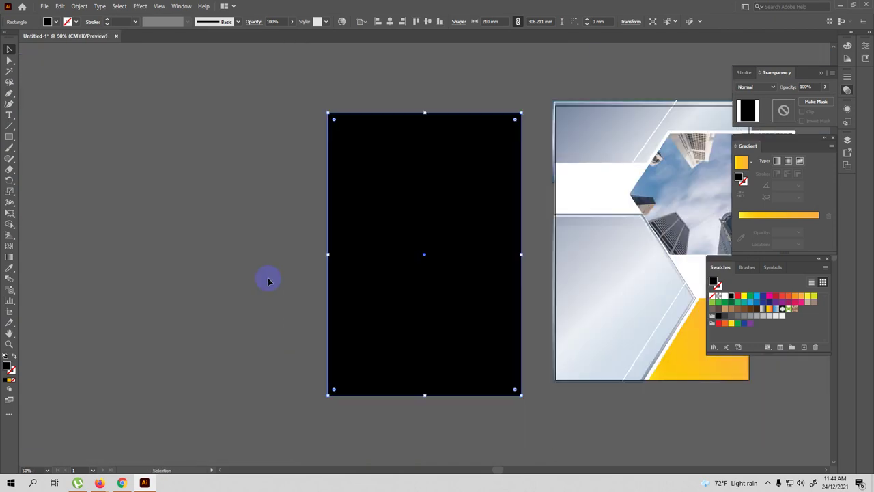
pyautogui.moveTo(545, 268); pyautogui.dragTo(361, 260)
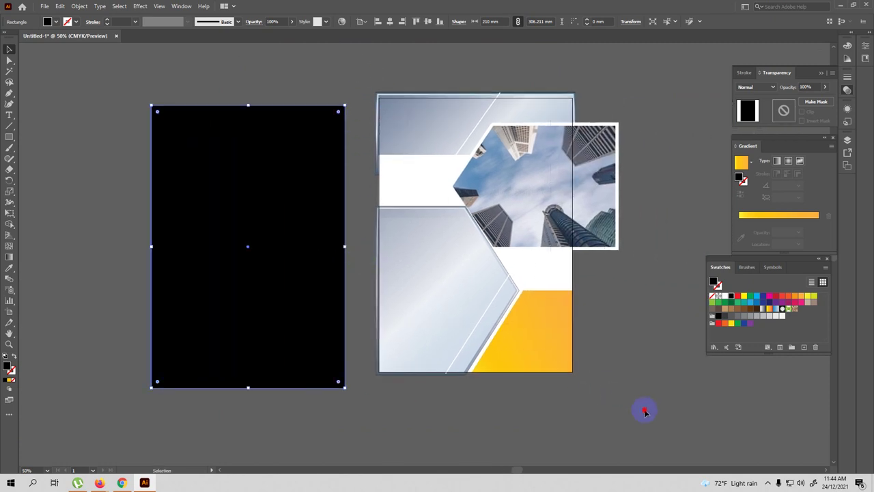
pyautogui.moveTo(405, 125); pyautogui.dragTo(647, 414)
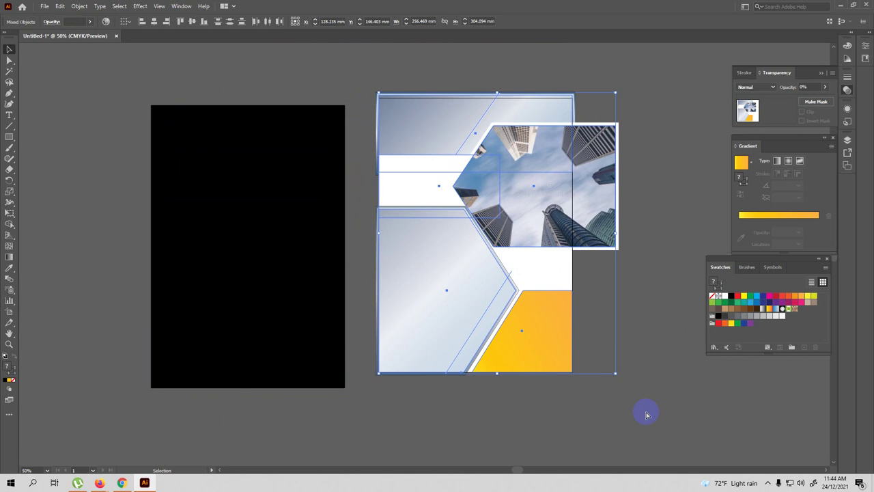
pyautogui.hotkey('ctrl', 'g')
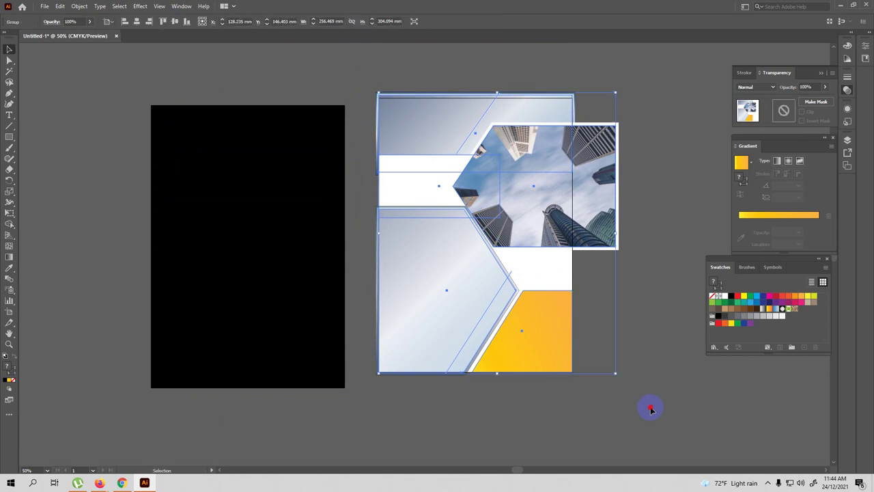
pyautogui.click(651, 408)
pyautogui.moveTo(237, 267); pyautogui.dragTo(459, 260)
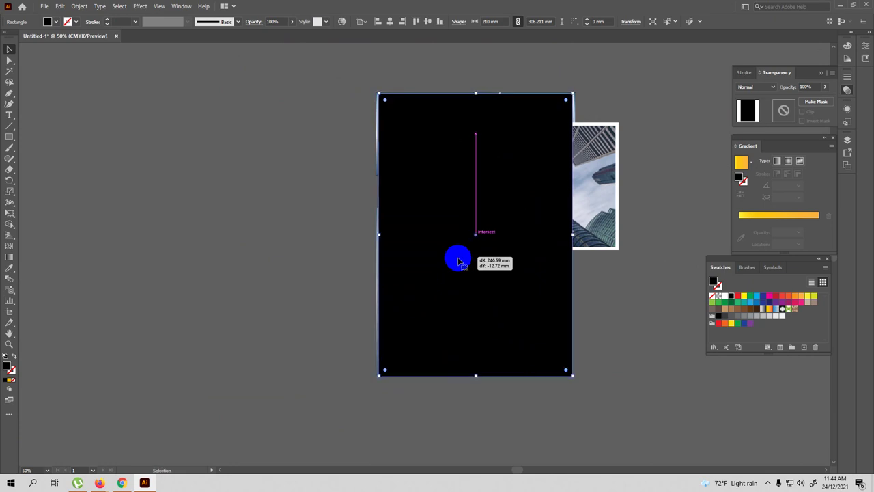
# Align the black rectangle with the cover, stretching its bottom edge to the cover's bottom.
pyautogui.moveTo(473, 372); pyautogui.dragTo(475, 371)
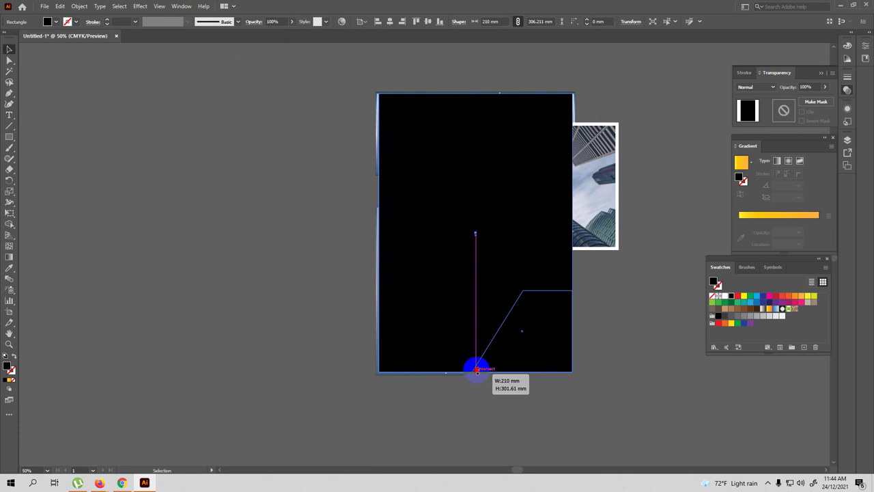
pyautogui.moveTo(476, 371); pyautogui.dragTo(477, 370)
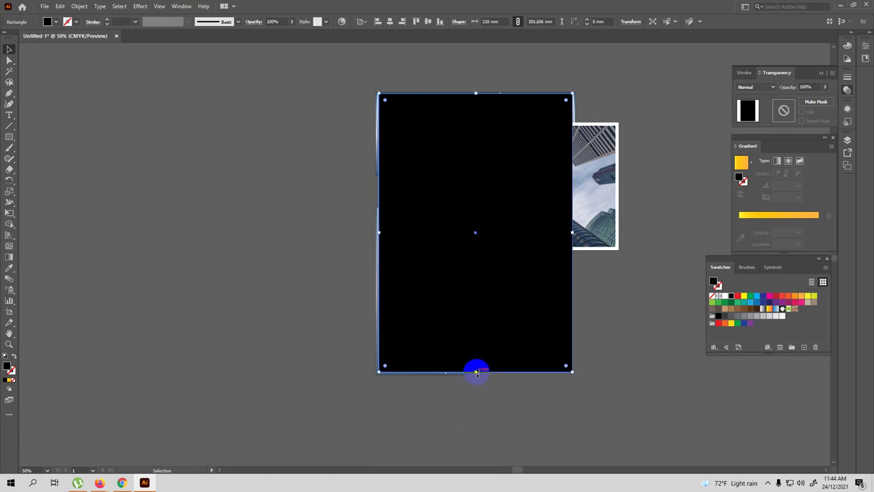
pyautogui.click(306, 305)
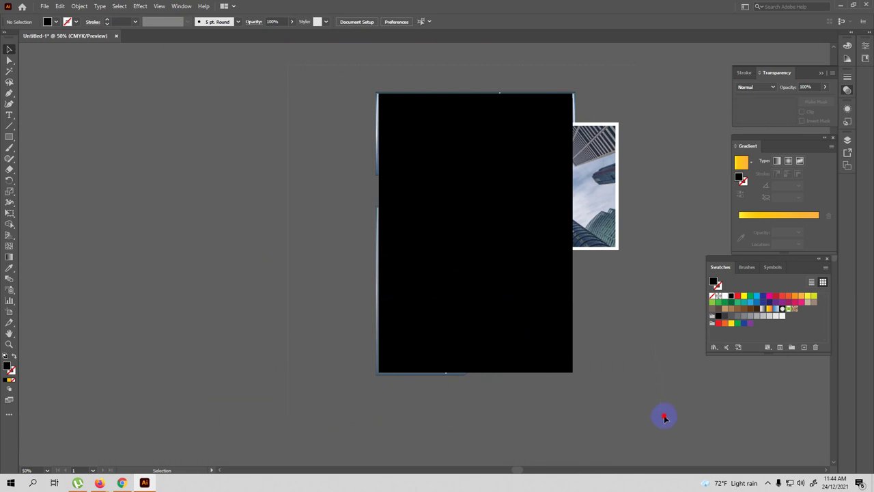
# Make a trial clipping mask of all the artwork, then undo it.
pyautogui.hotkey('ctrl', 'a')
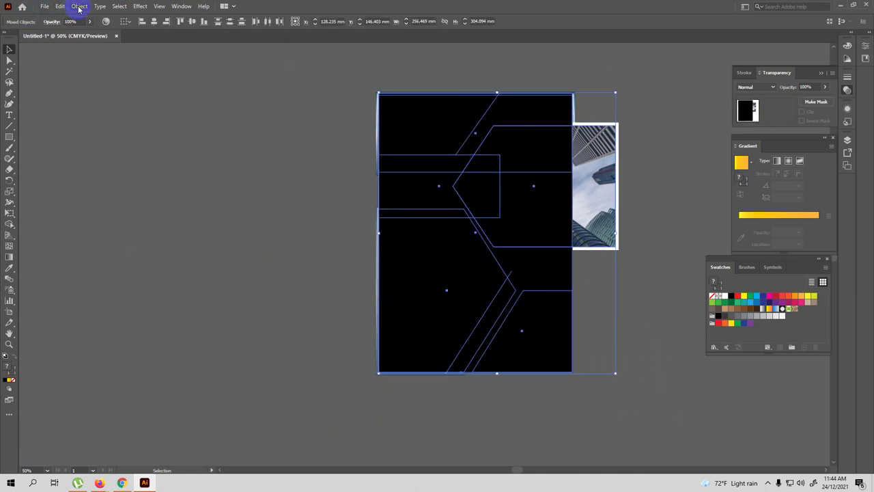
pyautogui.click(79, 7)
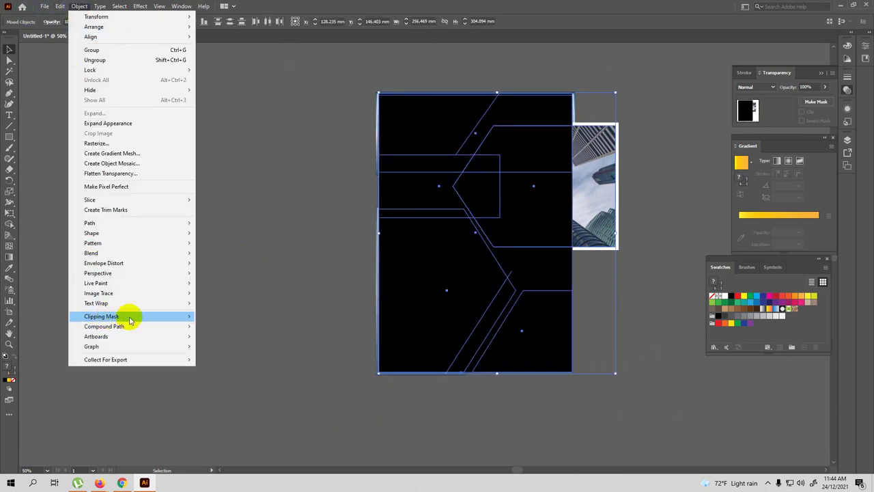
pyautogui.moveTo(102, 317)
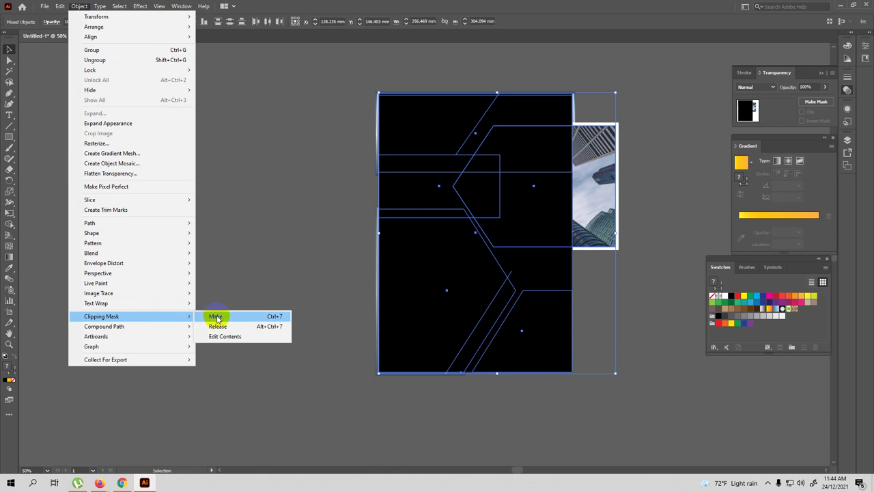
pyautogui.click(215, 318)
pyautogui.click(237, 292)
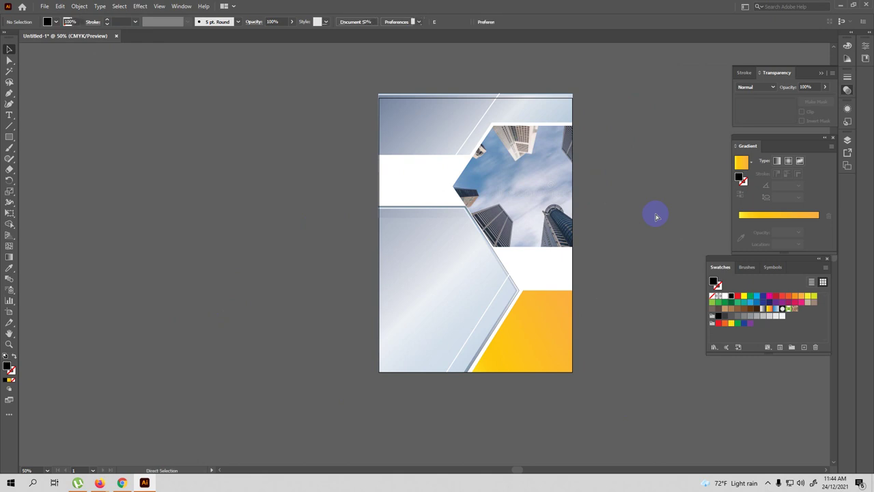
pyautogui.hotkey('ctrl', 'a')
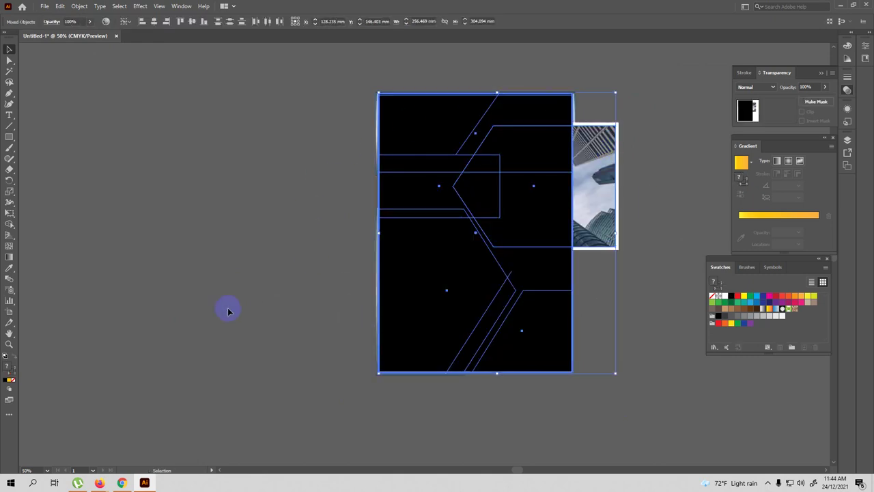
# Set the black rectangle's height to 297 mm.
pyautogui.click(231, 312)
pyautogui.click(396, 308)
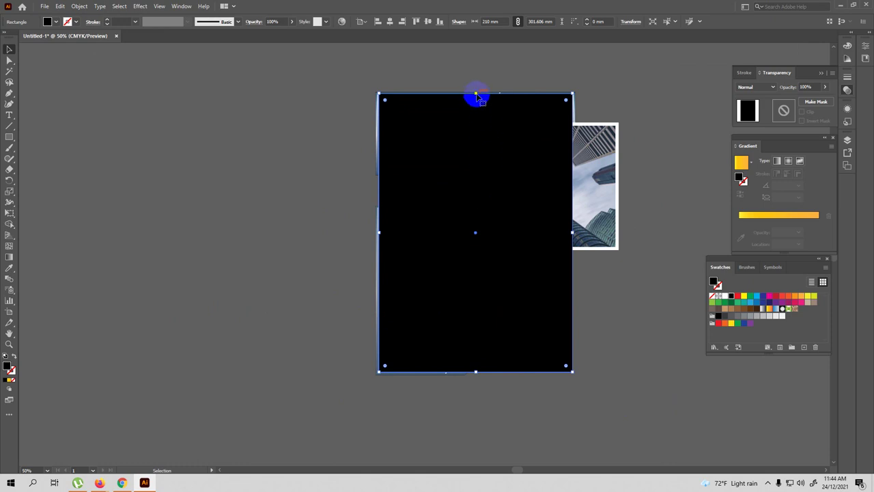
pyautogui.moveTo(475, 95); pyautogui.dragTo(476, 97)
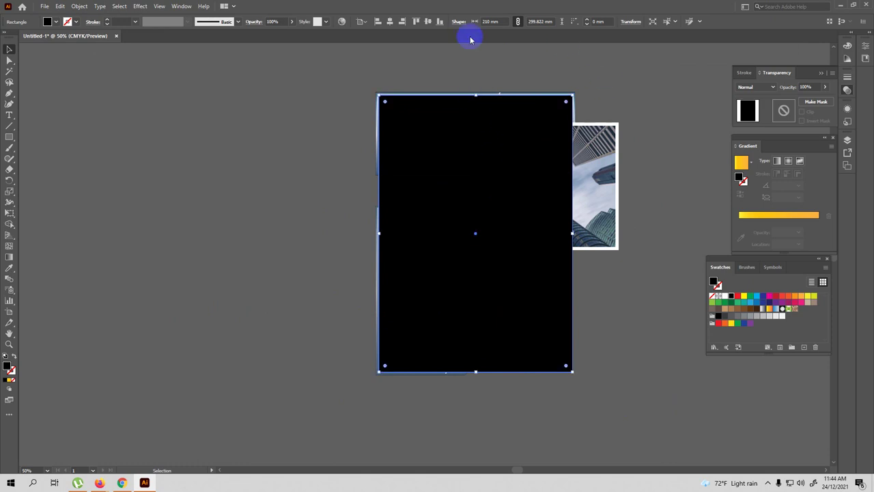
pyautogui.click(553, 22)
pyautogui.write('297')
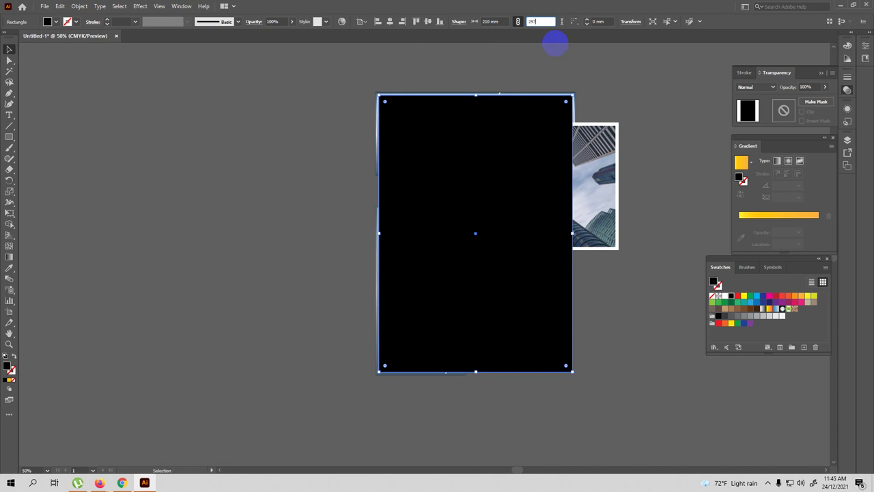
pyautogui.press('Return')
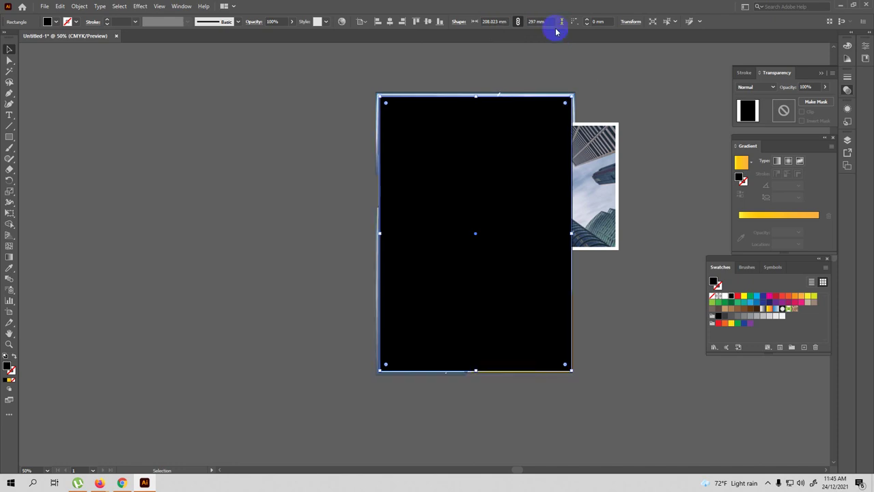
pyautogui.click(635, 86)
# Clip all the cover artwork to the black rectangle with a clipping mask.
pyautogui.moveTo(322, 75); pyautogui.dragTo(567, 335)
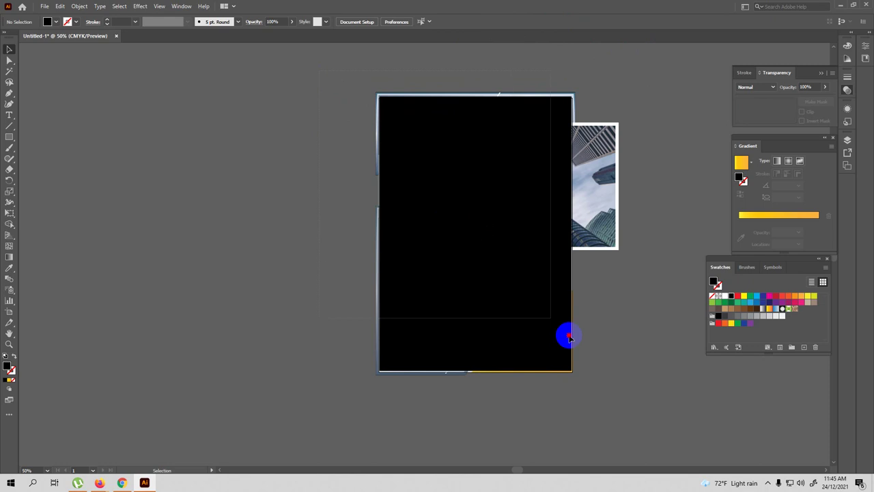
pyautogui.moveTo(661, 410); pyautogui.dragTo(661, 410)
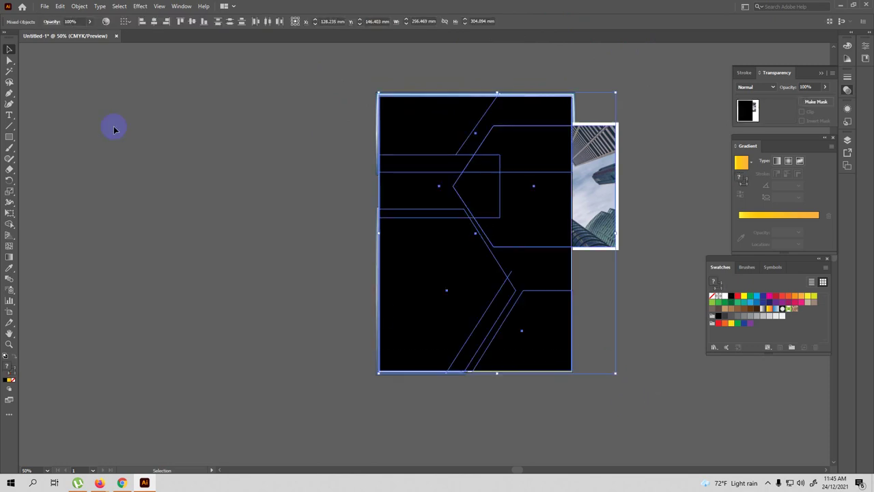
pyautogui.click(79, 6)
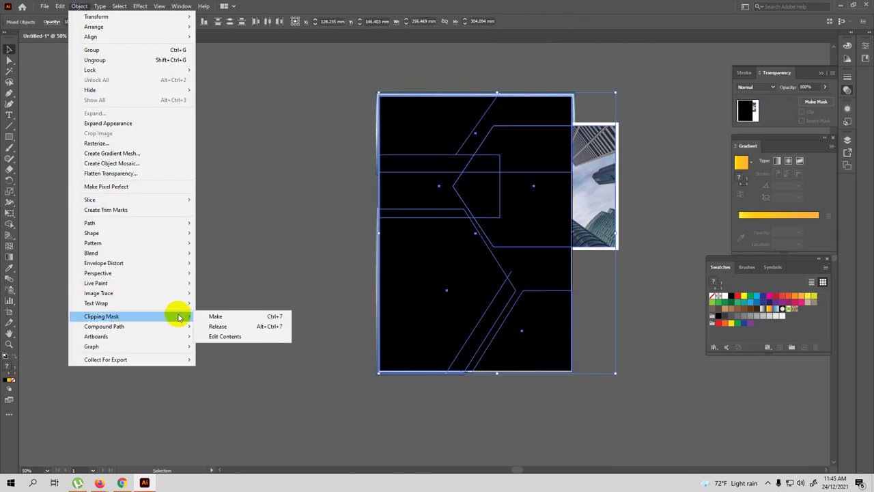
pyautogui.click(208, 315)
pyautogui.click(227, 257)
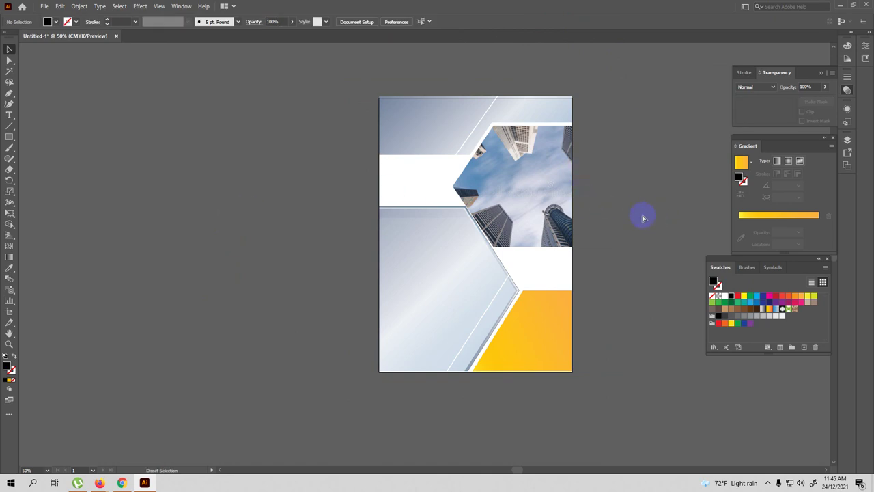
pyautogui.hotkey('ctrl', '+')
# Add the 2021 text on the lower-left panel, removing placeholder and stray characters.
pyautogui.moveTo(642, 211); pyautogui.dragTo(588, 260)
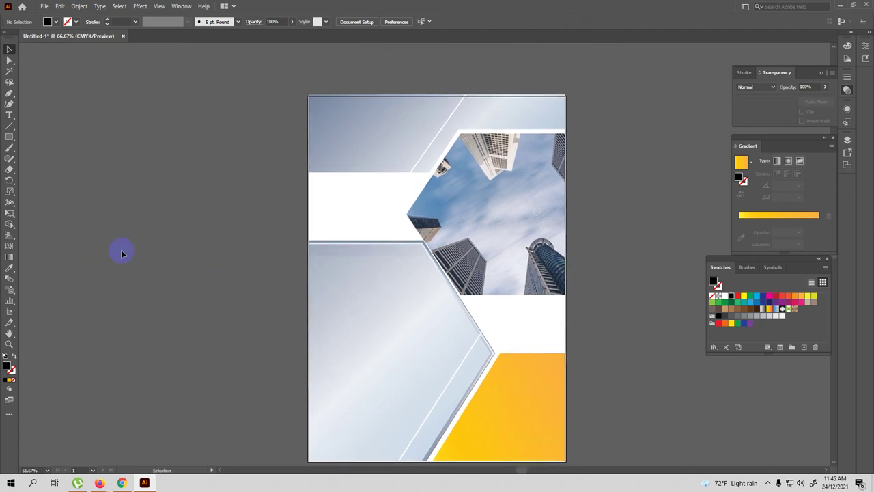
pyautogui.click(4, 118)
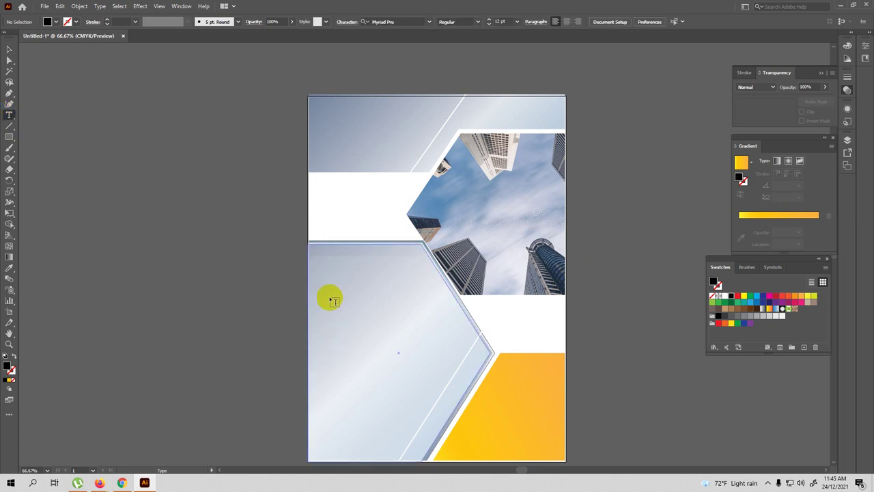
pyautogui.click(327, 284)
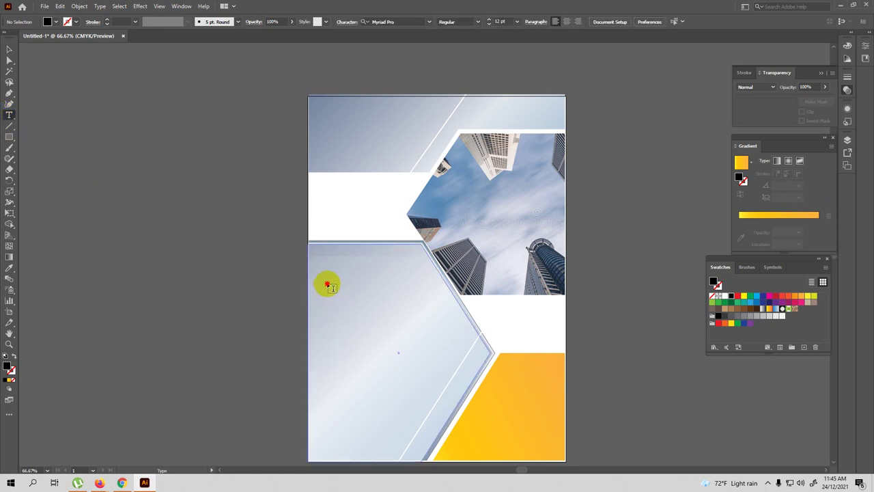
pyautogui.press('BackSpace')
pyautogui.write('@')
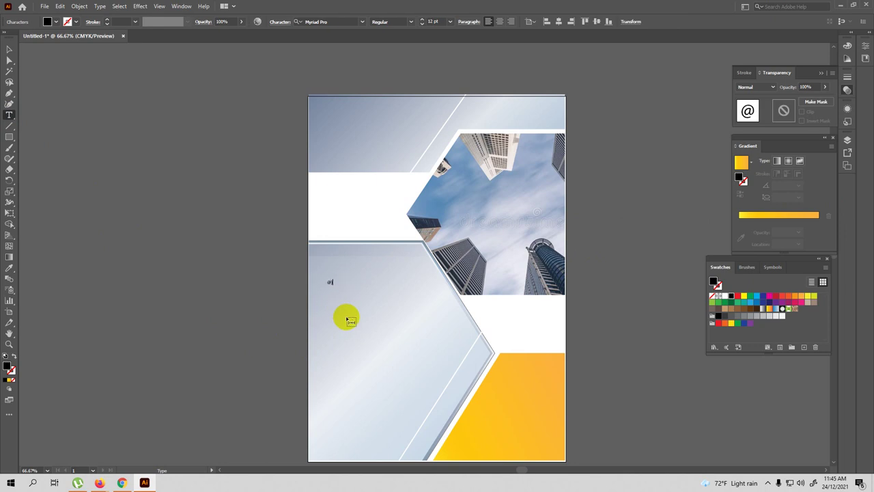
pyautogui.press('BackSpace')
pyautogui.write('2021')
pyautogui.click(10, 49)
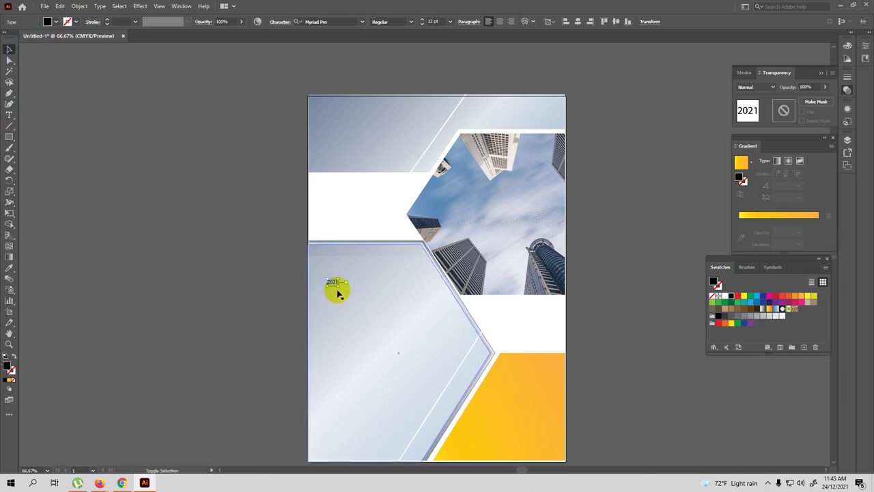
# Scale 2021 up to headline size and duplicate it straight below.
pyautogui.moveTo(337, 291)
pyautogui.mouseDown()
pyautogui.moveTo(377, 316)
pyautogui.moveTo(376, 288)
pyautogui.mouseUp()
pyautogui.click(619, 351)
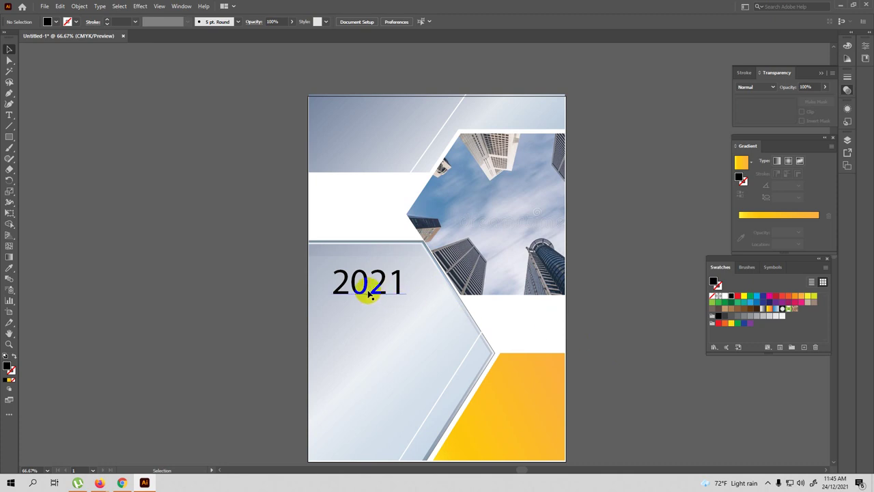
pyautogui.moveTo(368, 292); pyautogui.dragTo(381, 325)
pyautogui.click(9, 125)
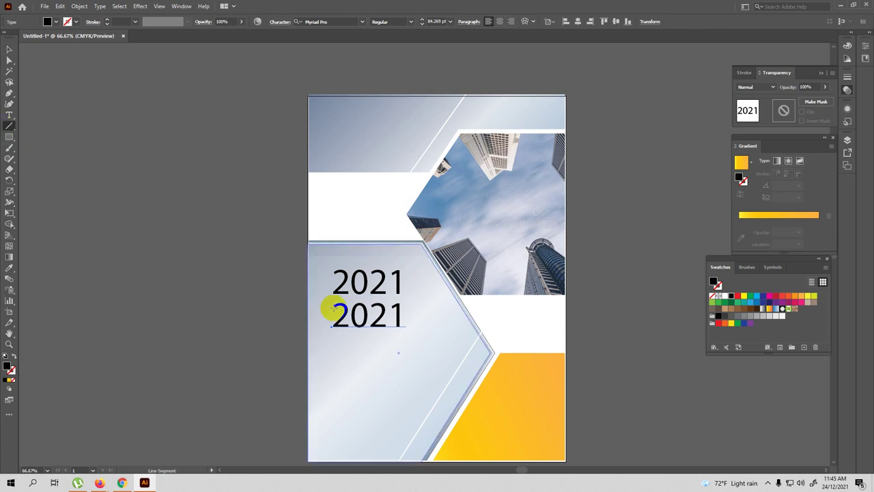
# Retype the lower 2021 copy as the two-line title ANNUAL REPORT.
pyautogui.click(12, 118)
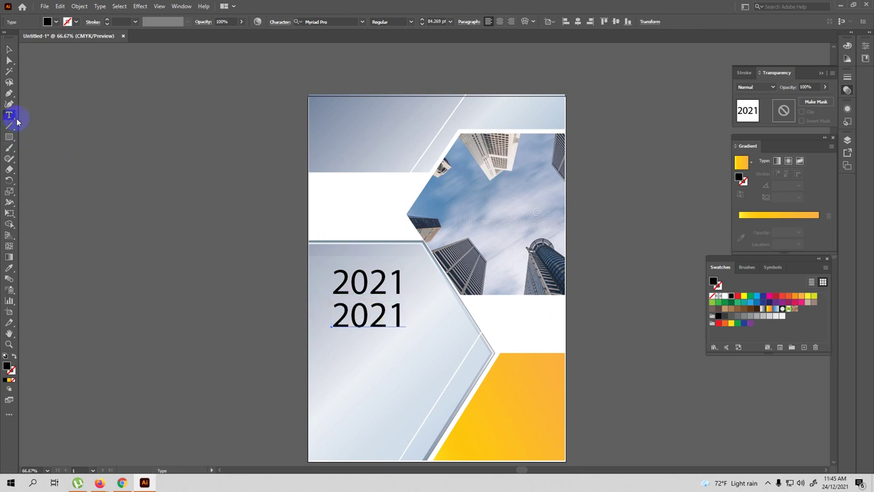
pyautogui.click(397, 319)
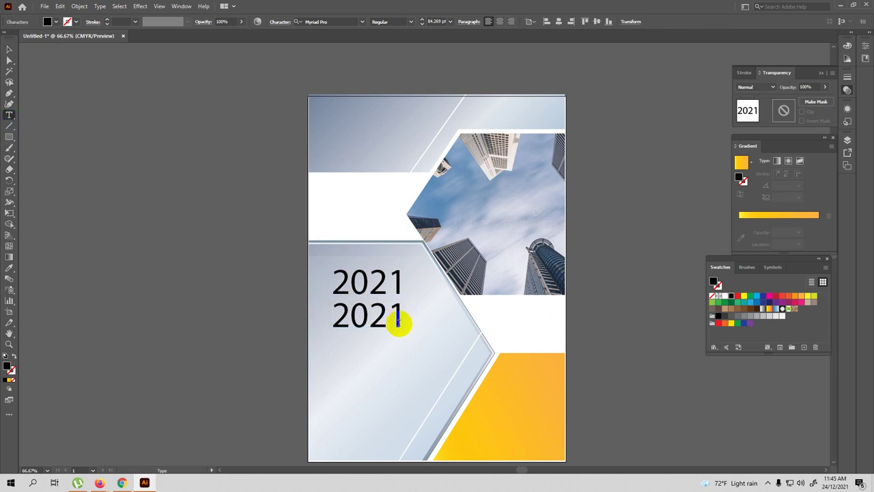
pyautogui.press('BackSpace')
pyautogui.press('BackSpace')
pyautogui.press('BackSpace')
pyautogui.press('BackSpace')
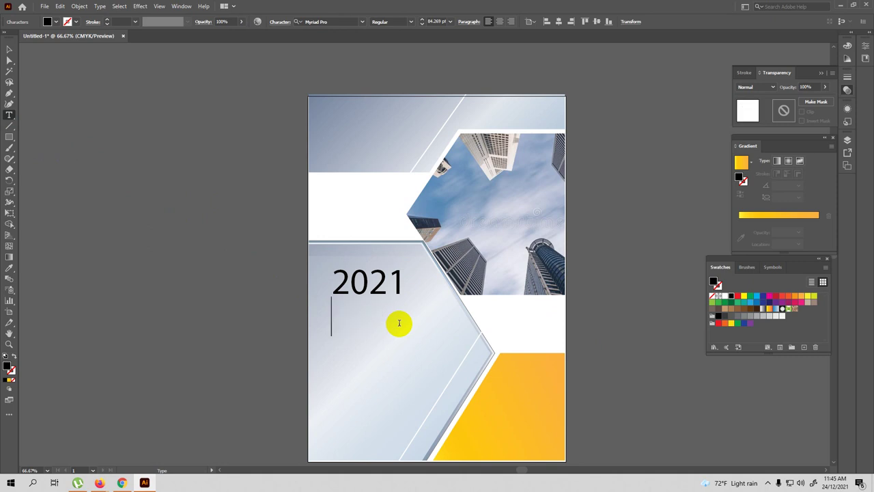
pyautogui.write('AN')
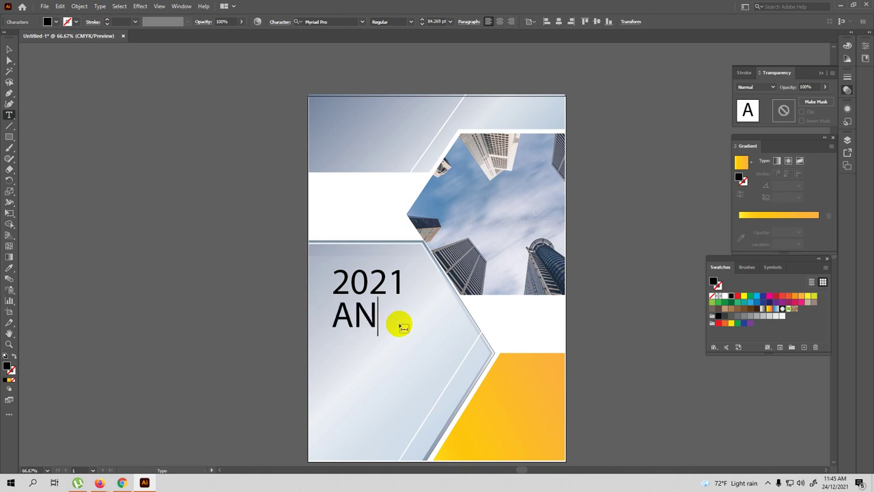
pyautogui.write('NUAL')
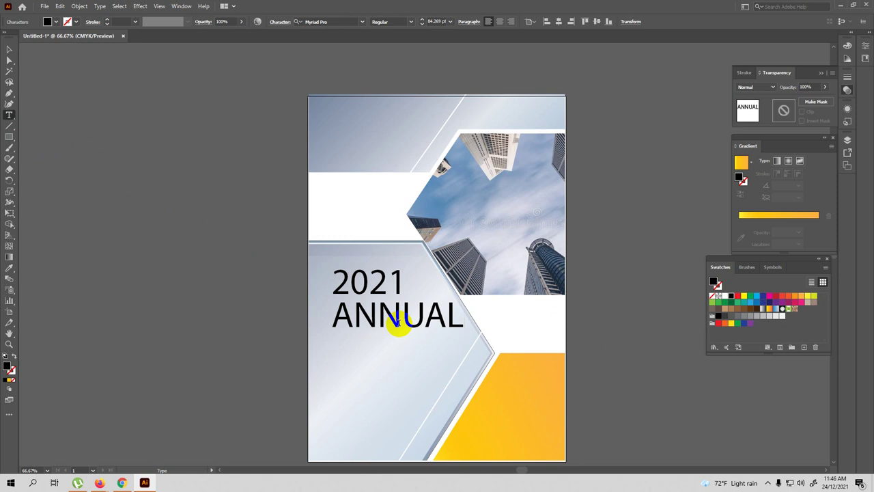
pyautogui.write('REP')
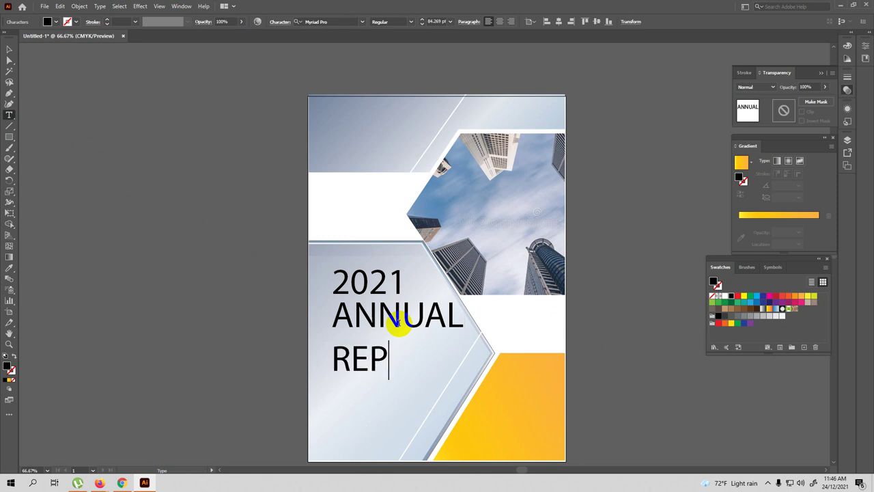
pyautogui.write('ORT')
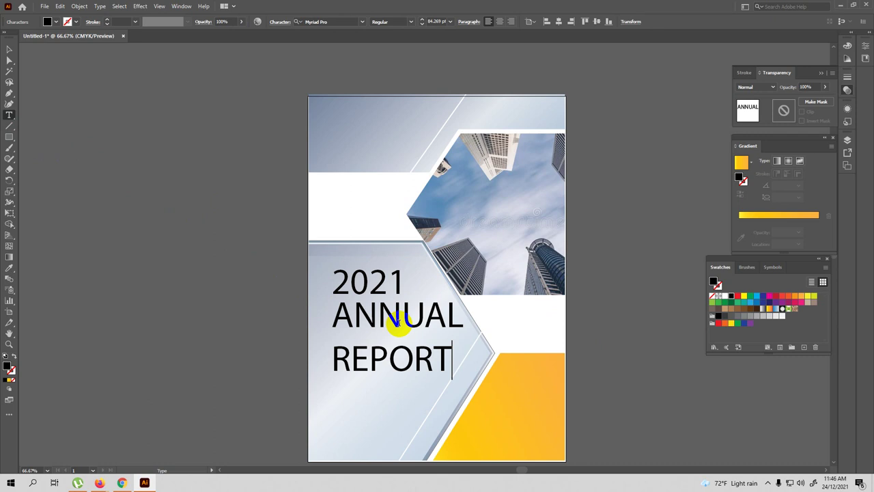
pyautogui.click(22, 53)
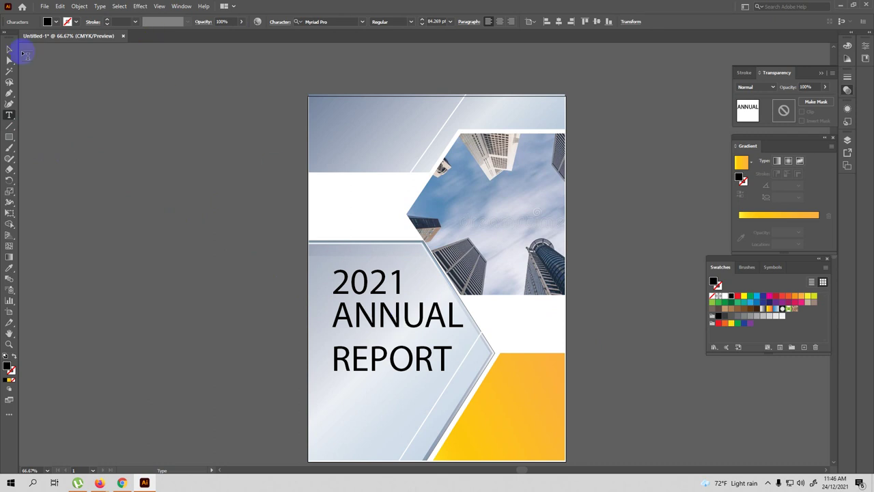
# Shrink the ANNUAL REPORT title and place a smaller 2021 above it.
pyautogui.click(462, 376)
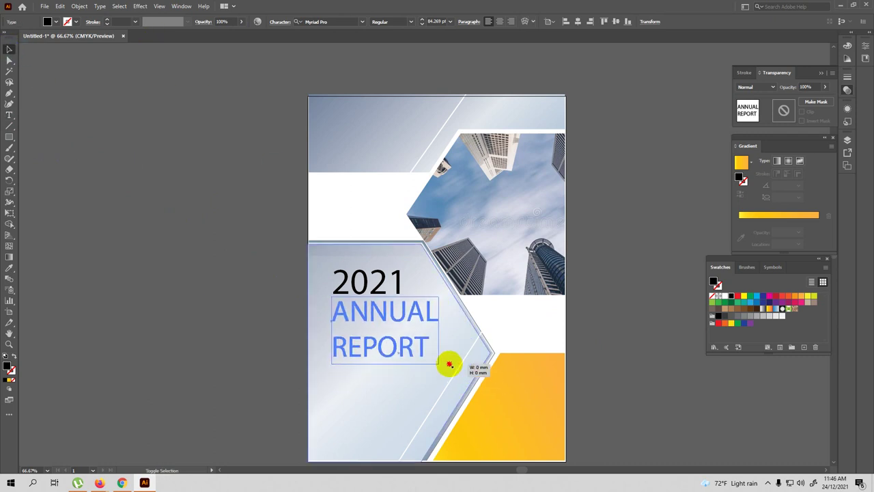
pyautogui.moveTo(463, 376); pyautogui.dragTo(440, 364)
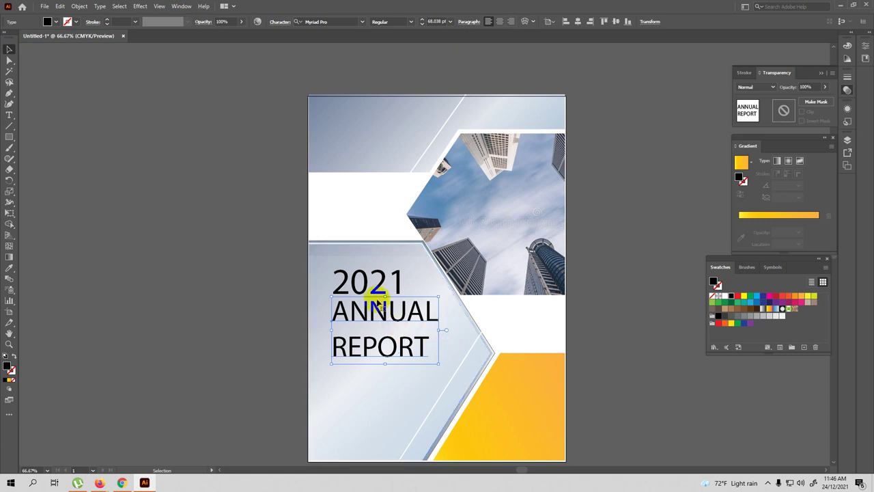
pyautogui.moveTo(377, 286); pyautogui.dragTo(375, 271)
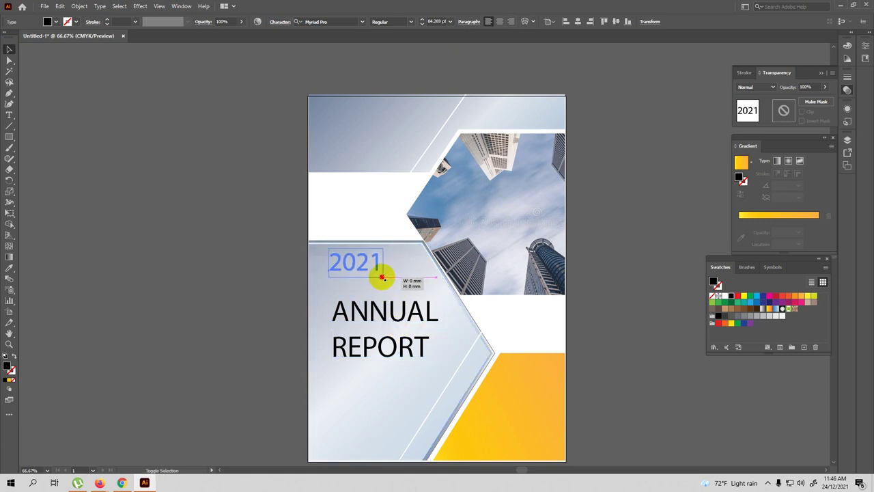
pyautogui.moveTo(404, 288); pyautogui.dragTo(362, 267)
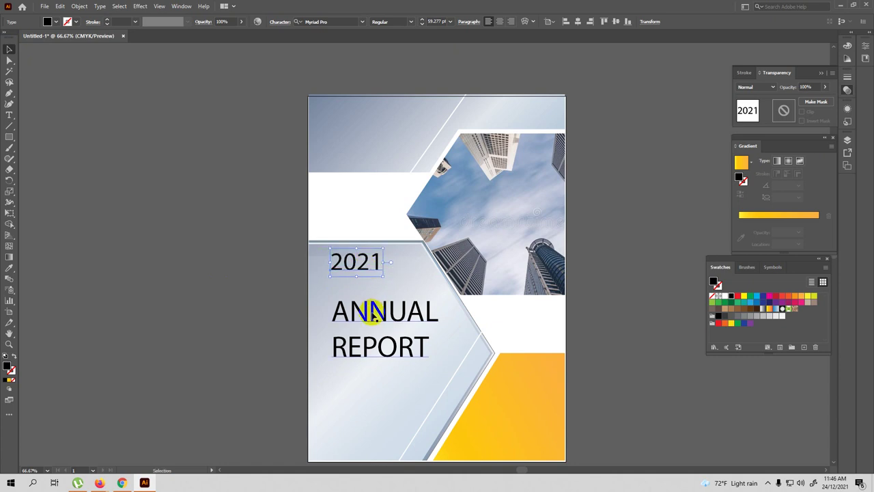
# Left-align 2021 and ANNUAL REPORT together.
pyautogui.click(371, 312)
pyautogui.keyDown('shift'); pyautogui.click(348, 266); pyautogui.keyUp('shift')
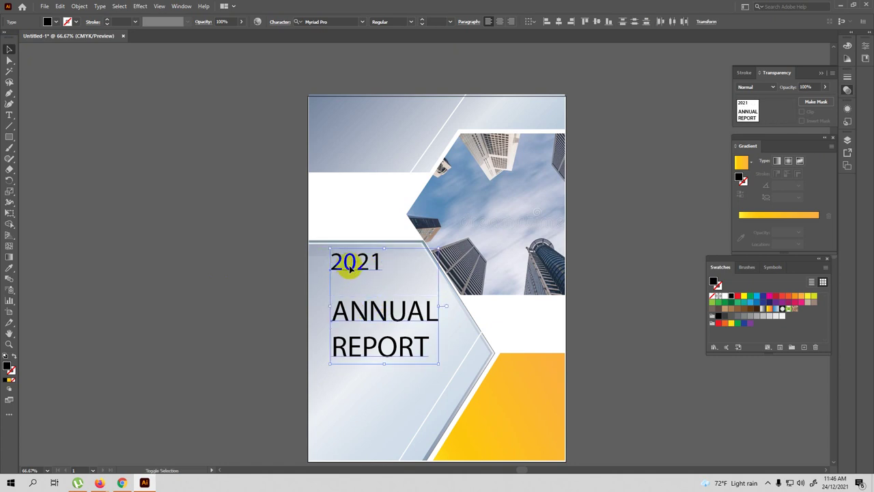
pyautogui.click(546, 22)
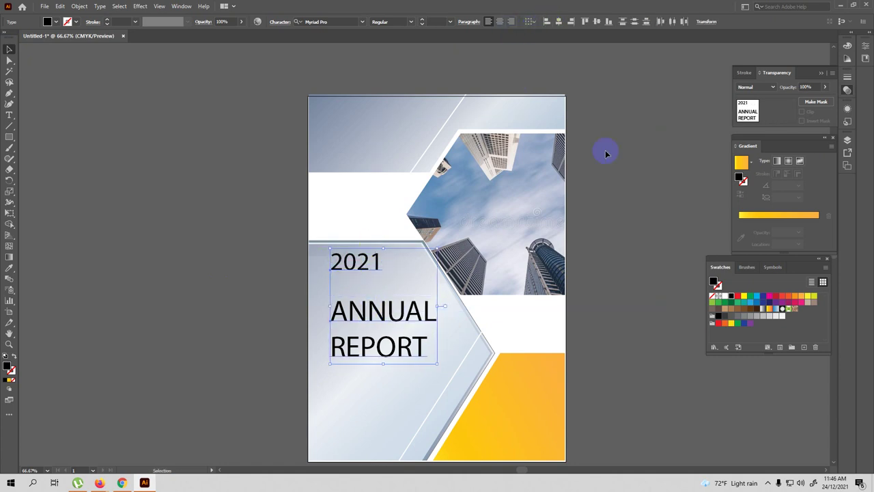
pyautogui.click(640, 318)
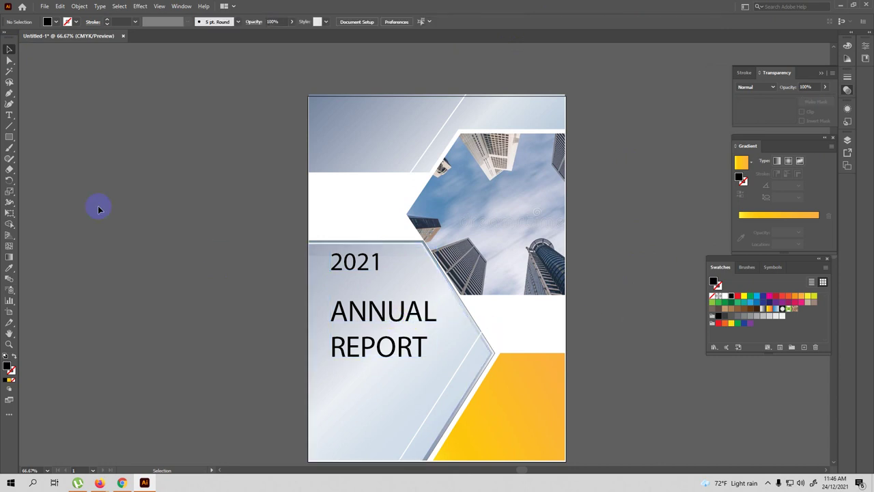
pyautogui.click(9, 127)
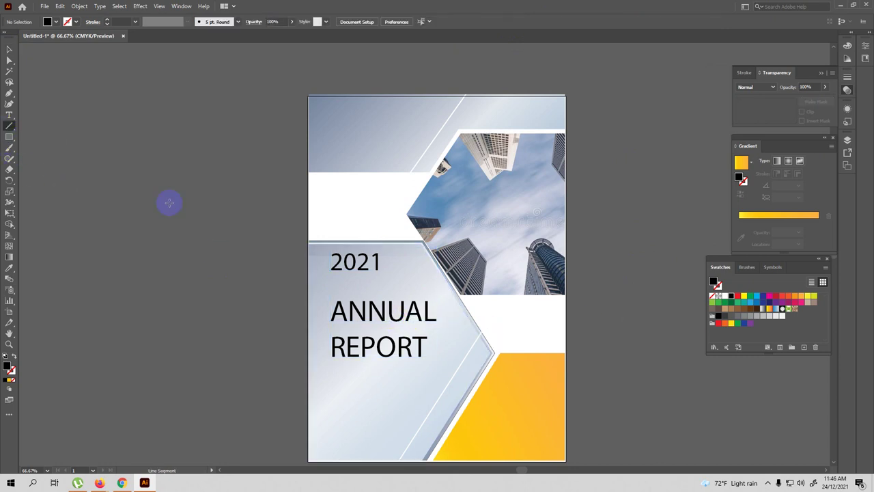
pyautogui.click(8, 115)
# Set ANNUAL in Swis721 Blk BT Black and nudge the title up slightly.
pyautogui.doubleClick(375, 311)
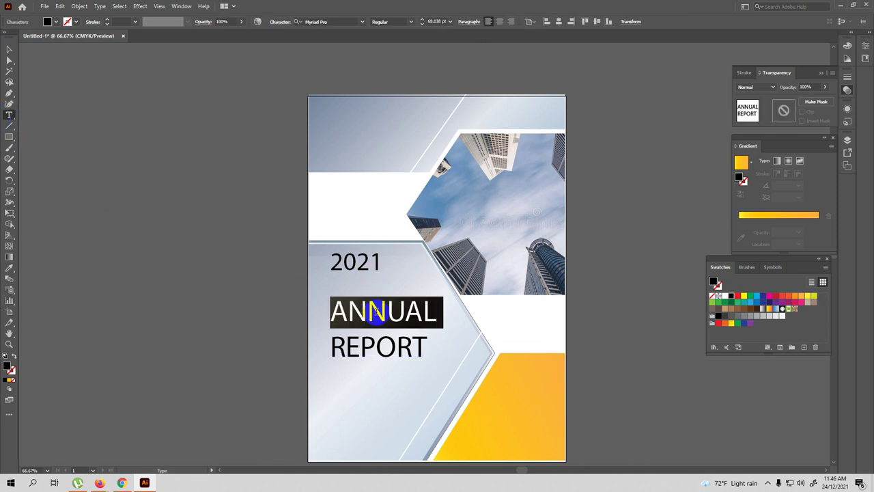
pyautogui.click(362, 23)
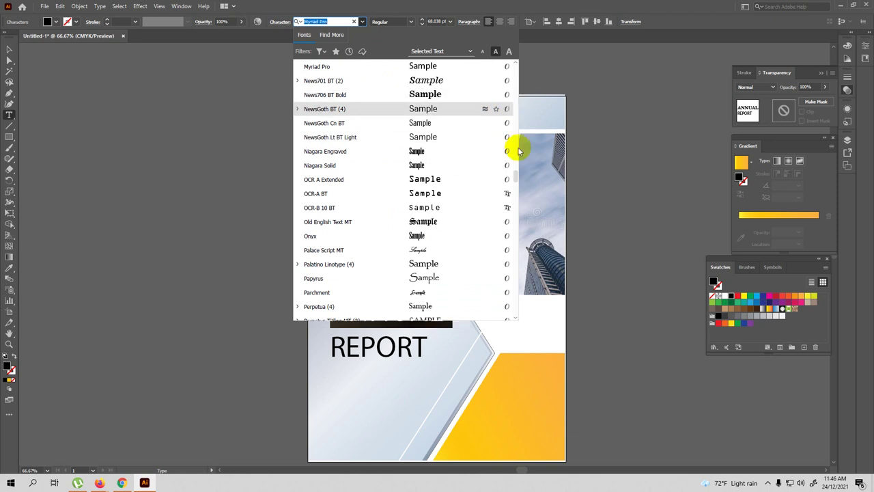
pyautogui.moveTo(511, 171)
pyautogui.mouseDown()
pyautogui.moveTo(512, 218)
pyautogui.moveTo(512, 205)
pyautogui.mouseUp()
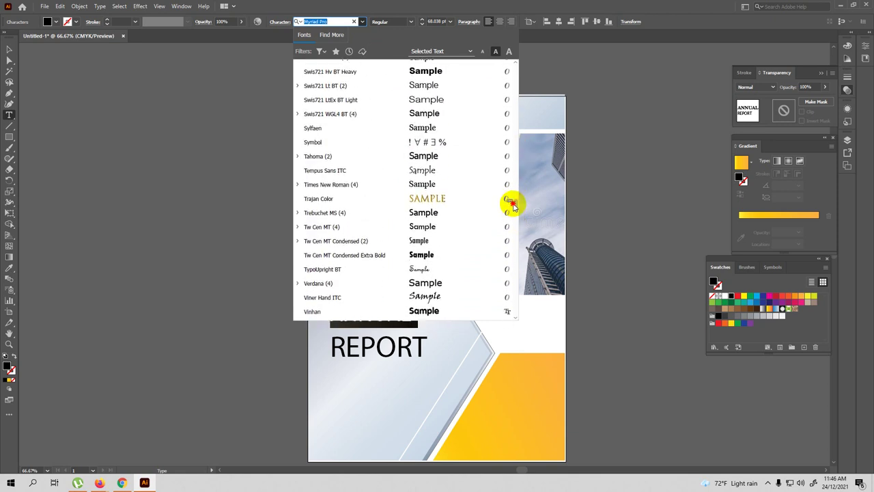
pyautogui.moveTo(512, 203); pyautogui.dragTo(513, 195)
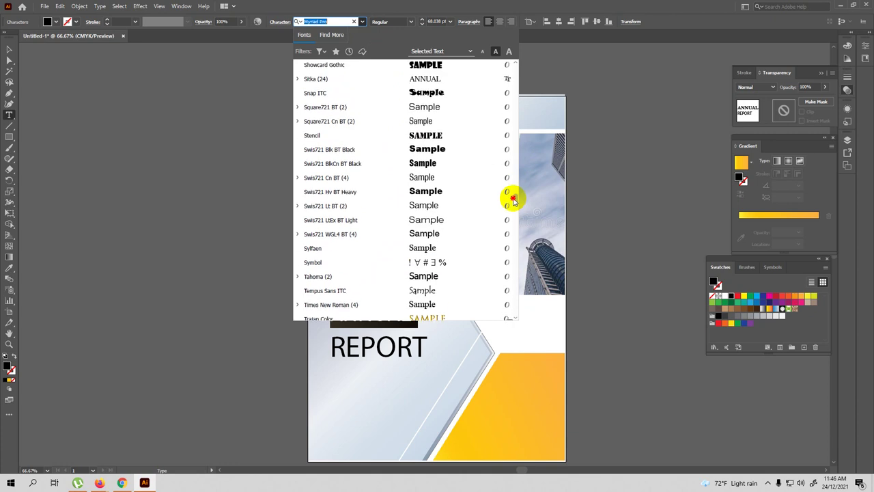
pyautogui.click(423, 149)
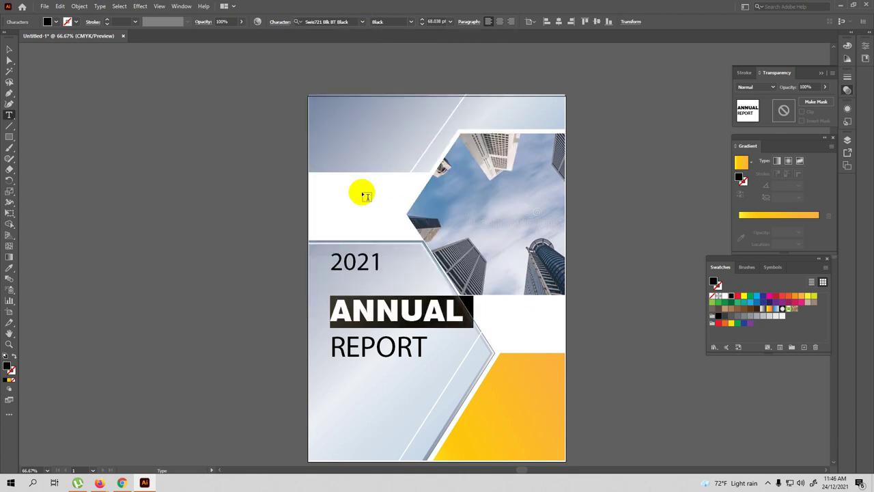
pyautogui.click(9, 50)
pyautogui.click(146, 269)
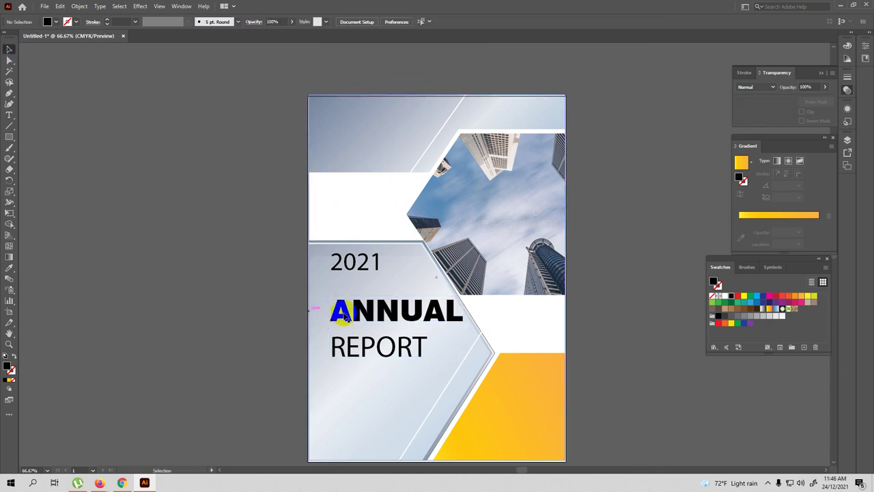
pyautogui.moveTo(386, 314); pyautogui.dragTo(386, 307)
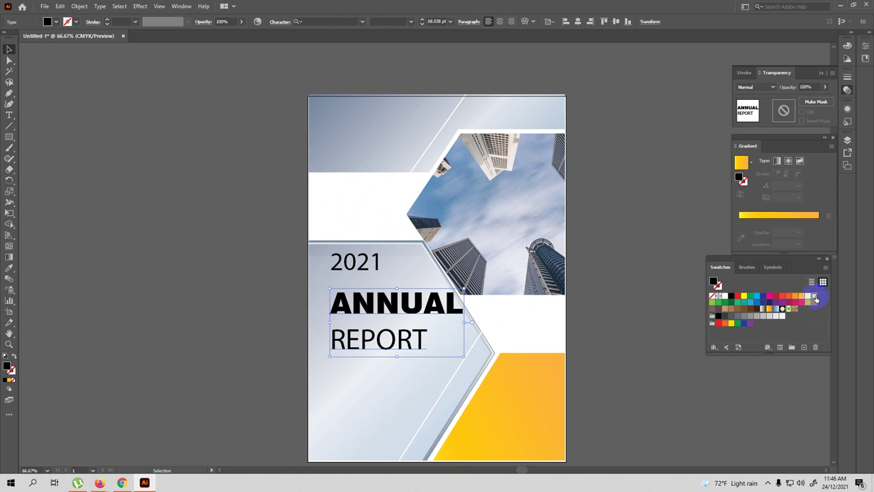
# Try a yellow fill on the title, then brown fills on REPORT and ANNUAL.
pyautogui.click(814, 297)
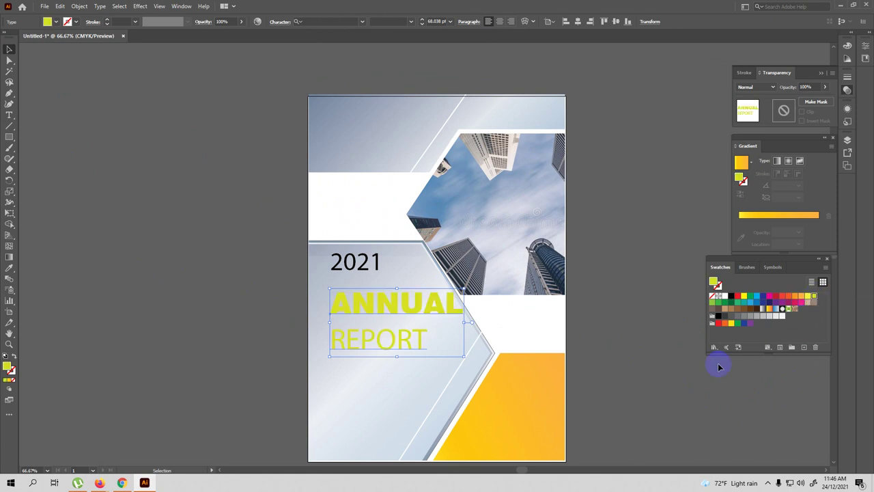
pyautogui.click(9, 115)
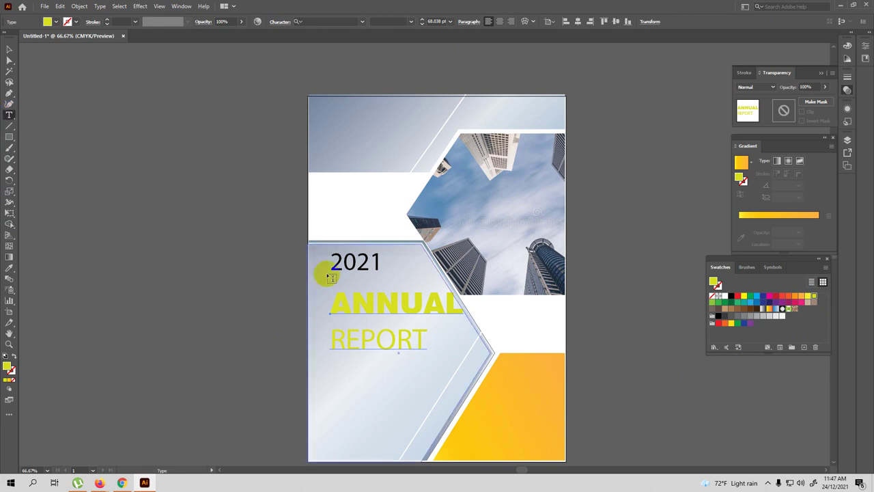
pyautogui.doubleClick(372, 304)
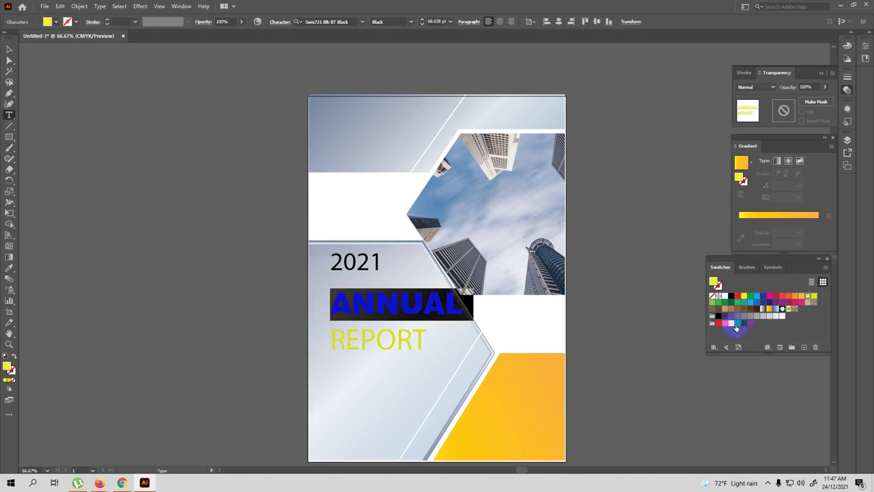
pyautogui.click(396, 345)
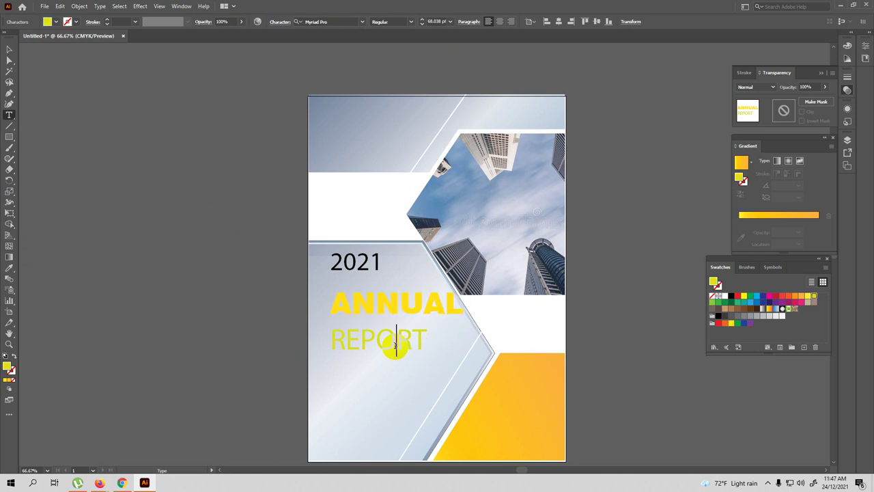
pyautogui.moveTo(422, 341); pyautogui.dragTo(326, 340)
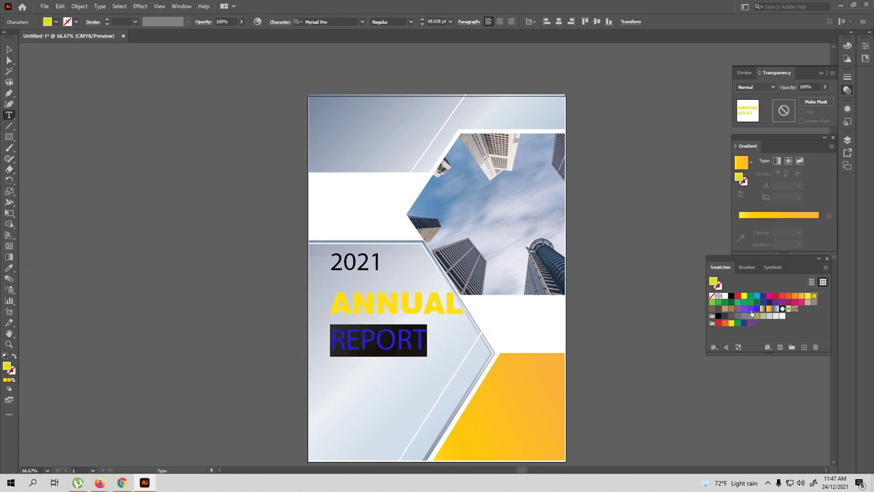
pyautogui.click(750, 308)
pyautogui.keyDown('ctrl'); pyautogui.click(679, 379); pyautogui.keyUp('ctrl')
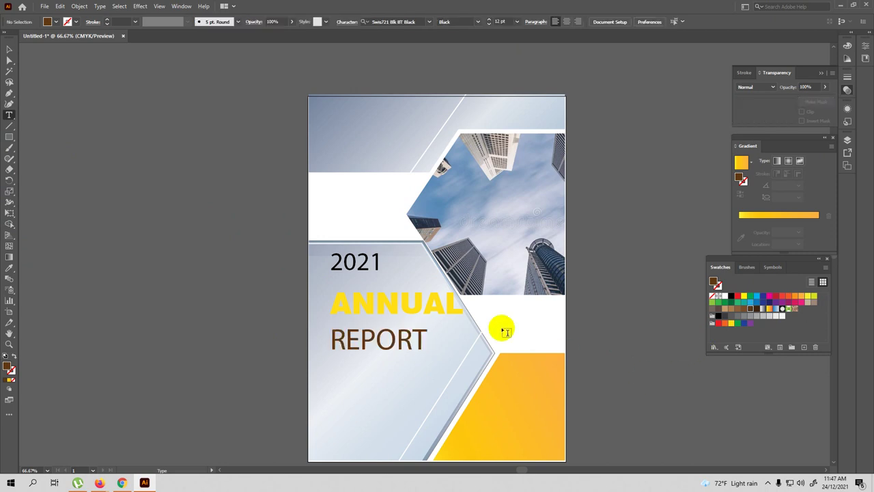
pyautogui.doubleClick(382, 304)
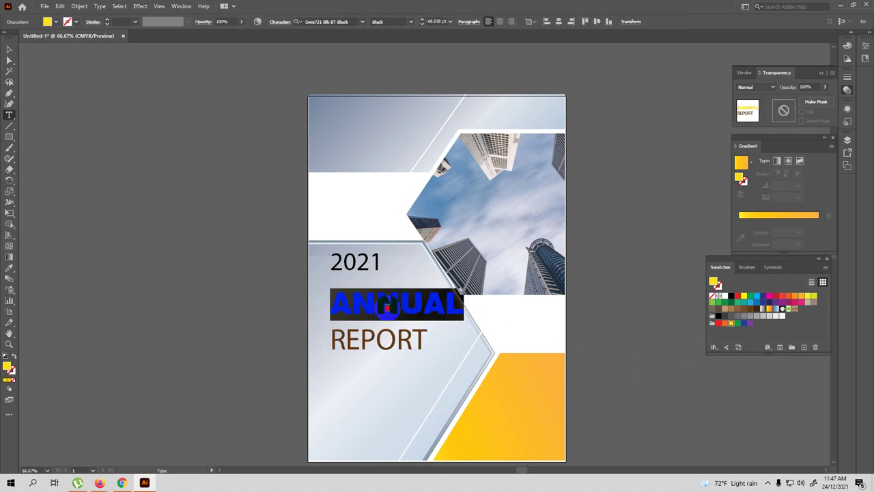
pyautogui.click(757, 309)
pyautogui.click(422, 340)
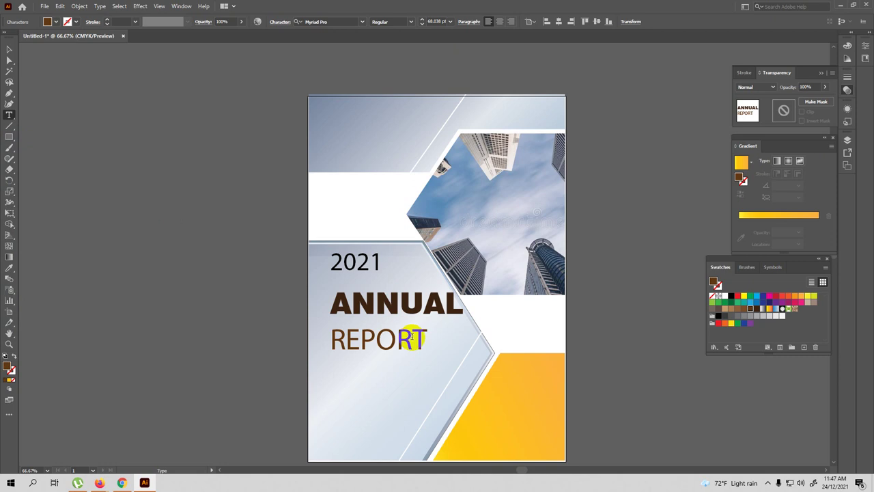
# Match ANNUAL's colour to REPORT, then make the whole title C0 M0 Y0 K90 dark grey.
pyautogui.doubleClick(385, 301)
pyautogui.click(385, 300)
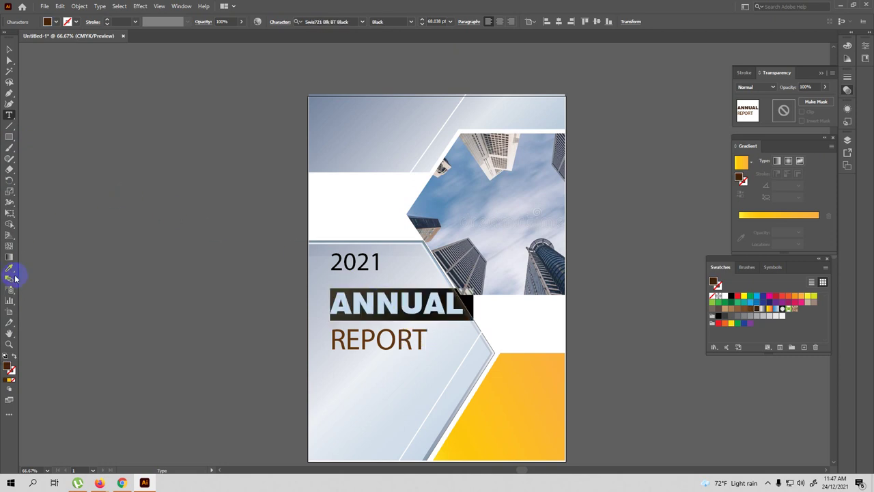
pyautogui.click(339, 347)
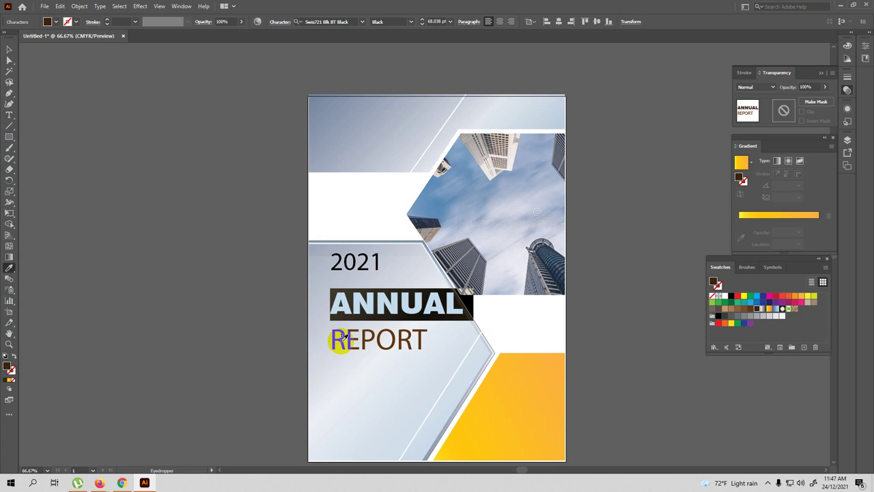
pyautogui.click(737, 309)
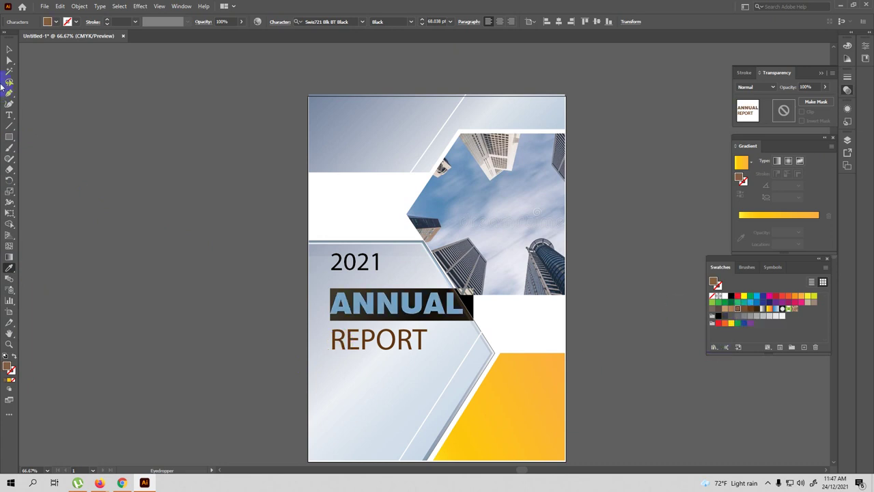
pyautogui.click(8, 53)
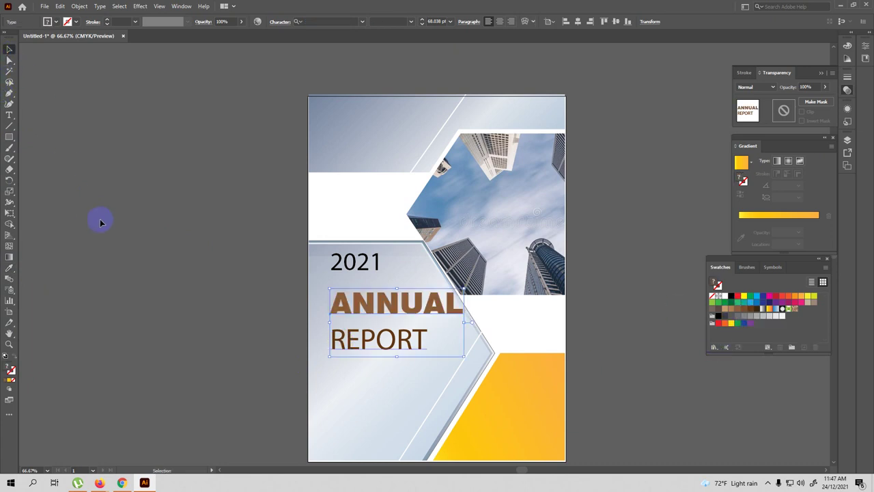
pyautogui.click(175, 318)
pyautogui.click(390, 307)
pyautogui.click(725, 319)
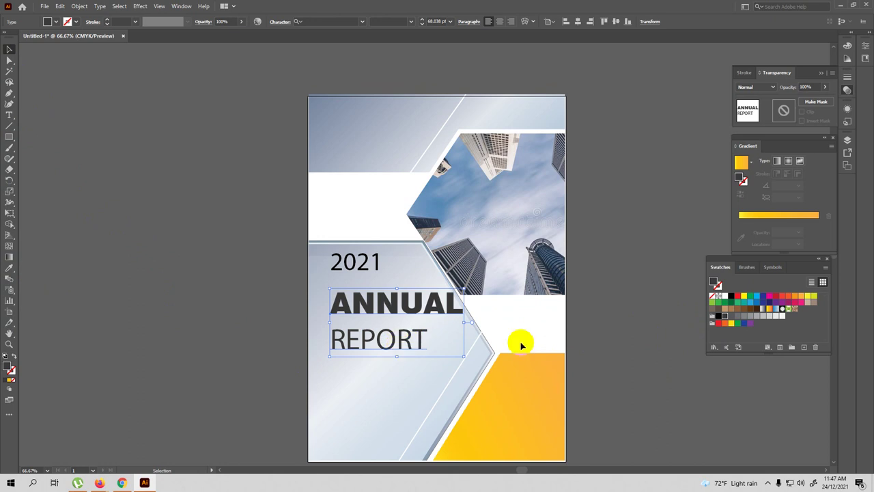
# Nudge the ANNUAL REPORT title left and up so it aligns under 2021.
pyautogui.click(657, 372)
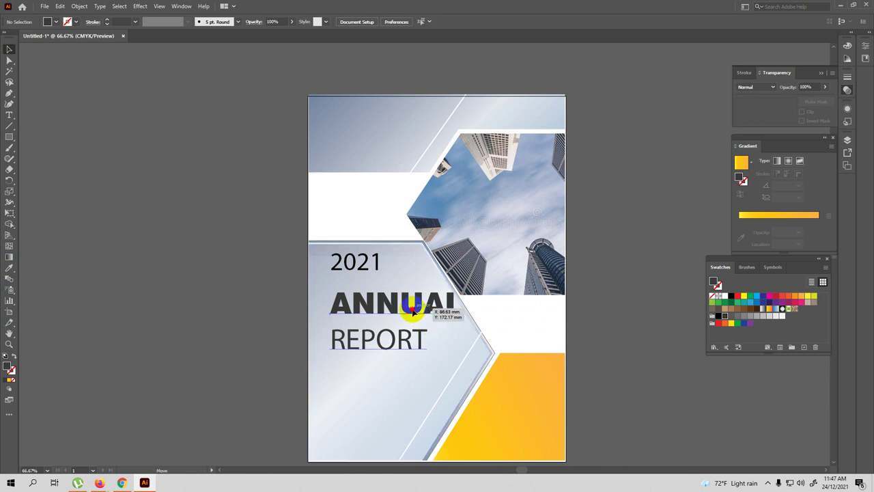
pyautogui.moveTo(418, 316); pyautogui.dragTo(413, 315)
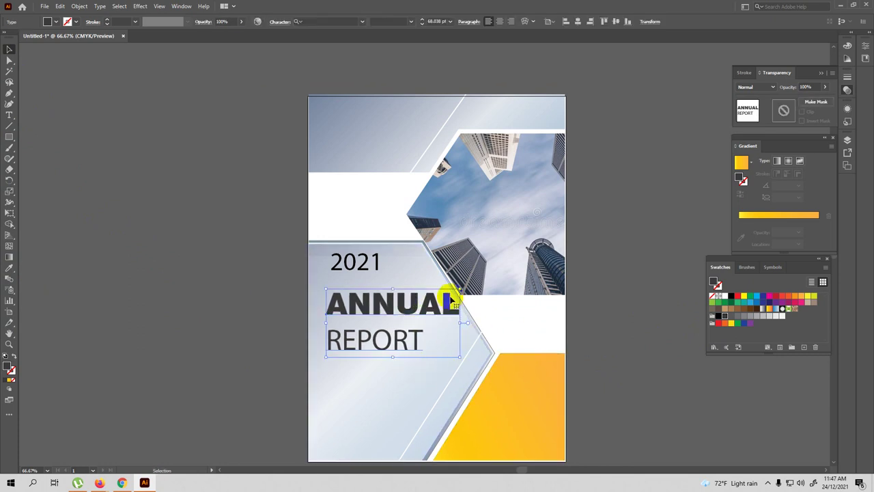
pyautogui.moveTo(451, 292); pyautogui.dragTo(458, 290)
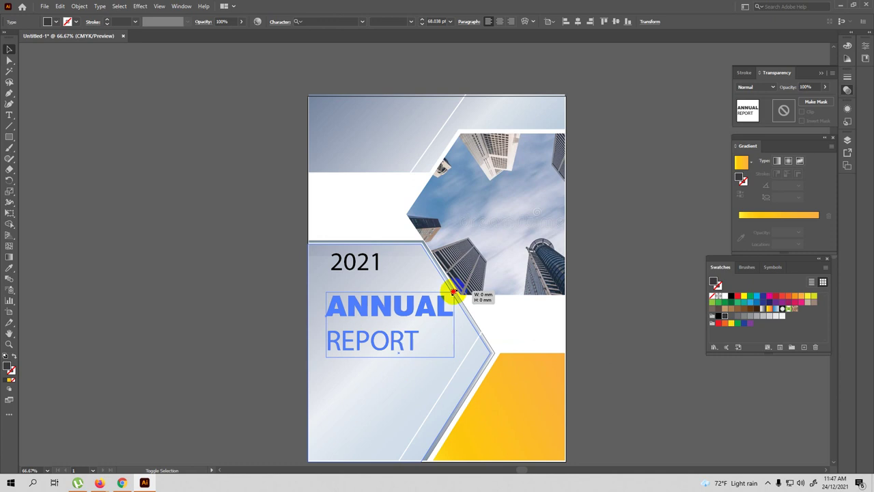
pyautogui.moveTo(424, 307); pyautogui.dragTo(423, 296)
pyautogui.keyDown('shift'); pyautogui.click(375, 267); pyautogui.keyUp('shift')
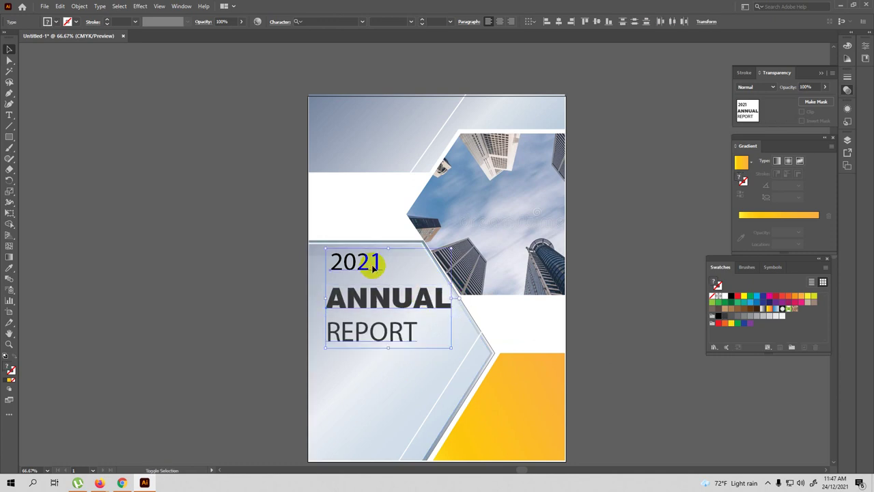
pyautogui.click(616, 306)
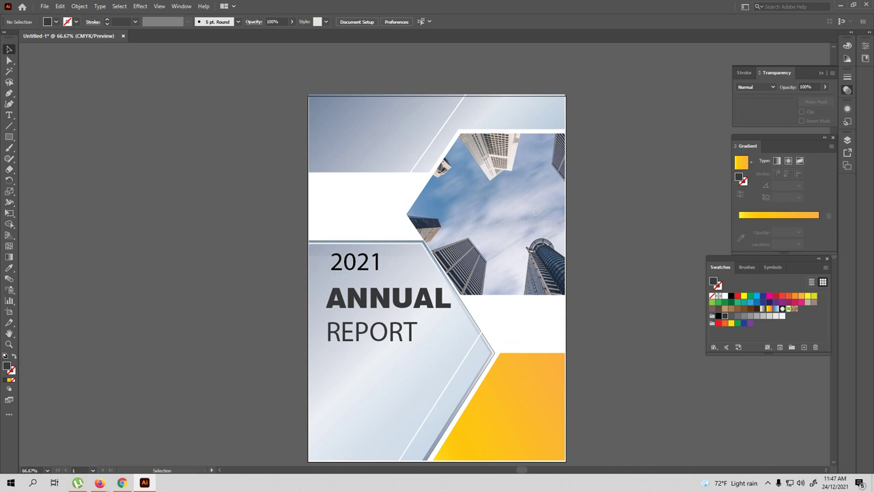
pyautogui.click(125, 140)
# Draw a small square near the cover's top-left corner and zoom in on it.
pyautogui.click(9, 139)
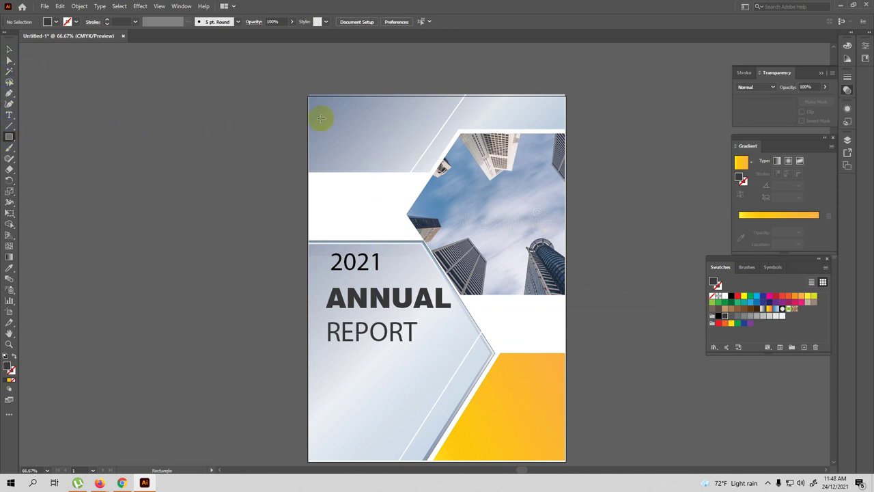
pyautogui.moveTo(326, 110)
pyautogui.mouseDown()
pyautogui.moveTo(345, 129)
pyautogui.moveTo(336, 120)
pyautogui.mouseUp()
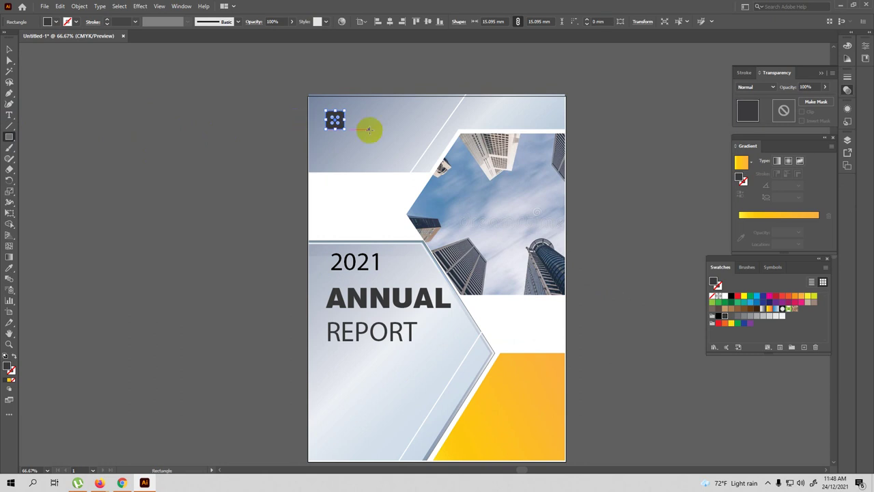
pyautogui.hotkey('ctrl', '+')
pyautogui.hotkey('ctrl', '+')
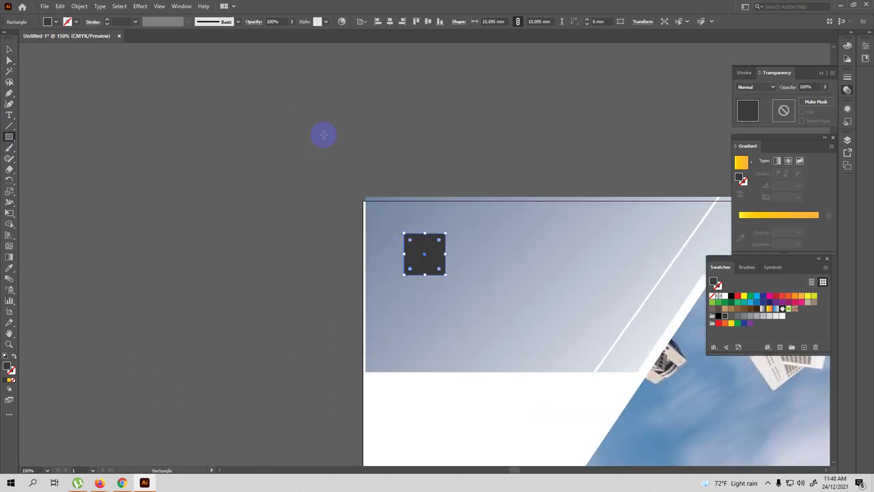
pyautogui.moveTo(413, 149); pyautogui.dragTo(355, 62)
pyautogui.moveTo(419, 166)
pyautogui.mouseDown()
pyautogui.moveTo(387, 140)
pyautogui.moveTo(409, 147)
pyautogui.mouseUp()
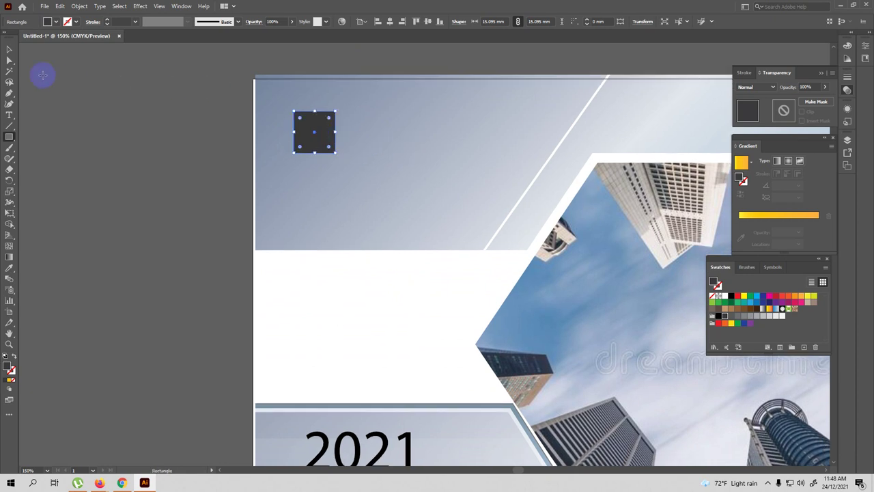
# Duplicate the square with a yellow gradient fill, make the original solid black, and select both.
pyautogui.click(9, 52)
pyautogui.click(329, 130)
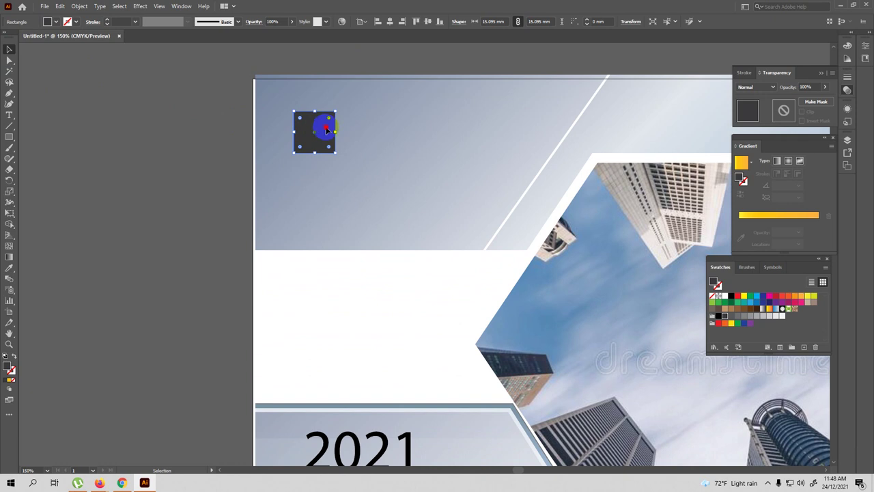
pyautogui.moveTo(327, 129); pyautogui.dragTo(350, 143)
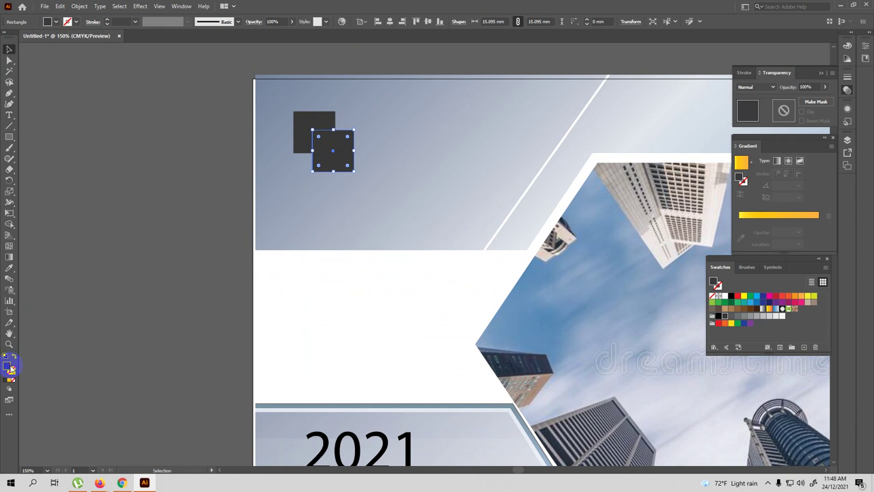
pyautogui.click(742, 162)
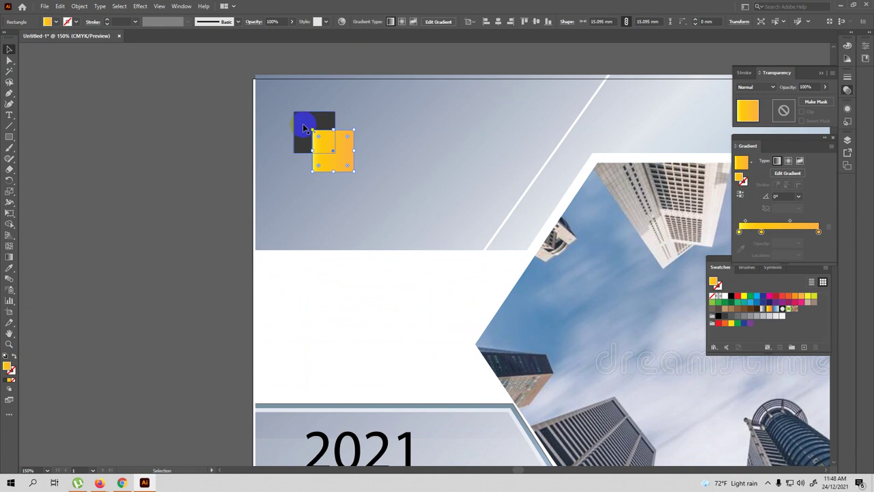
pyautogui.click(304, 128)
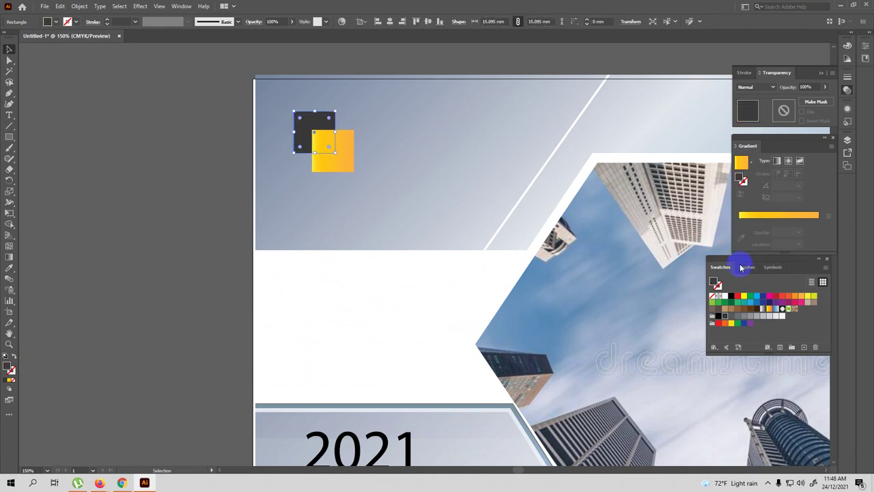
pyautogui.click(725, 315)
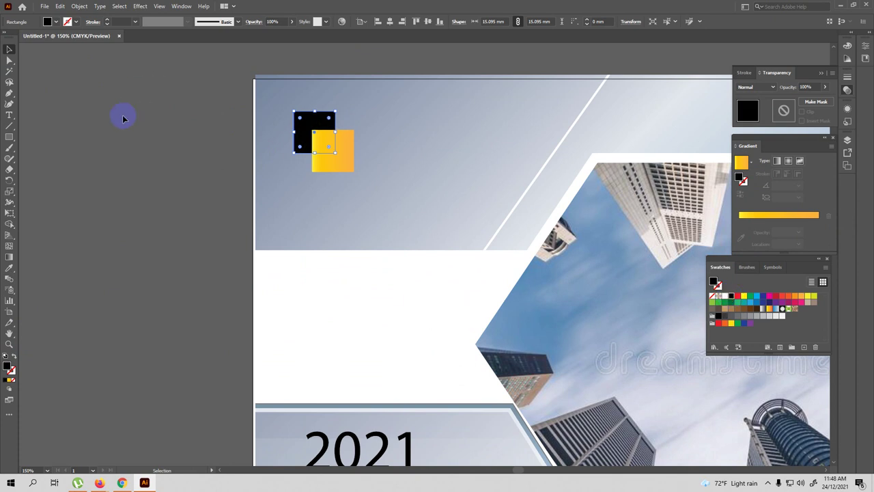
pyautogui.click(335, 150)
pyautogui.keyDown('shift'); pyautogui.click(306, 123); pyautogui.keyUp('shift')
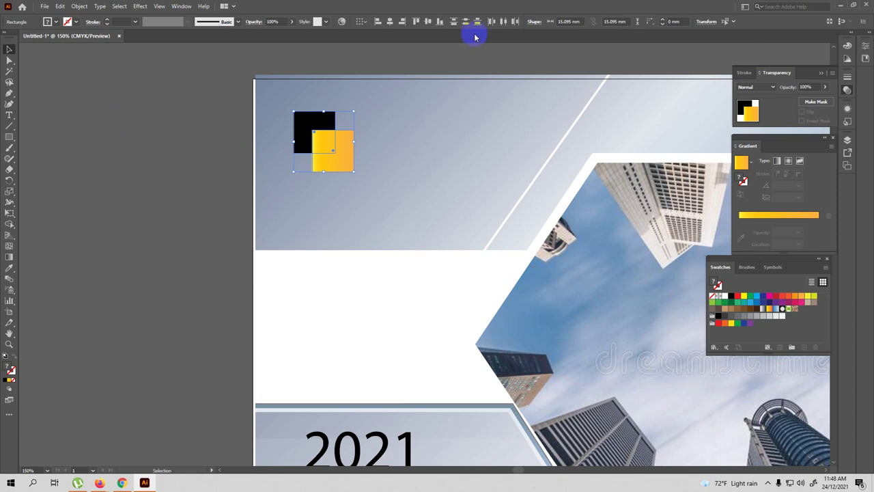
# Apply Pathfinder Exclude to the two squares, leaving a yellow logo with a hollow overlap.
pyautogui.click(182, 7)
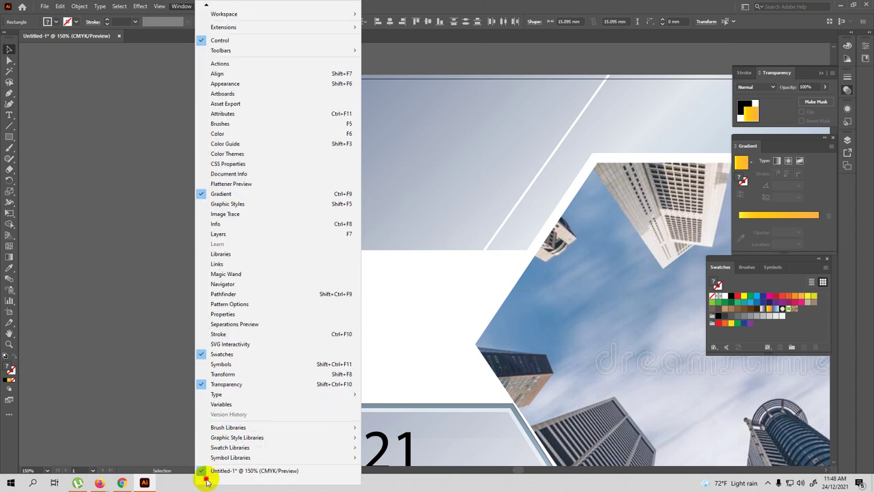
pyautogui.moveTo(237, 437)
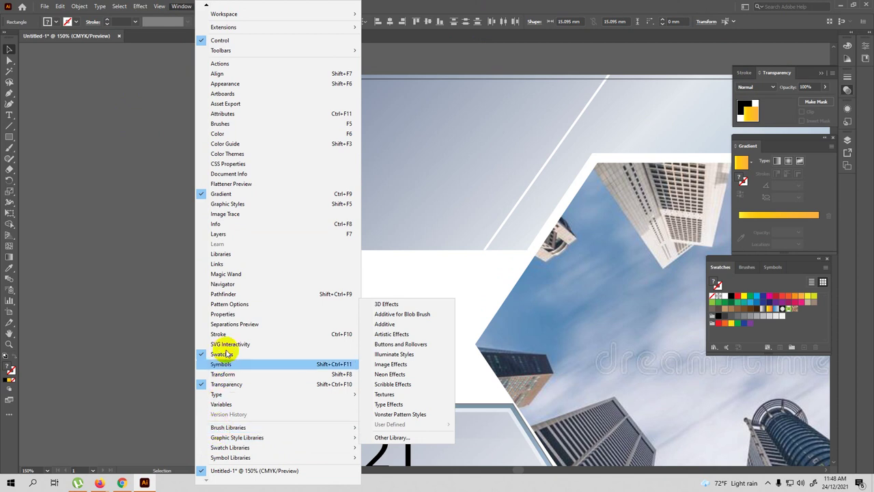
pyautogui.click(225, 294)
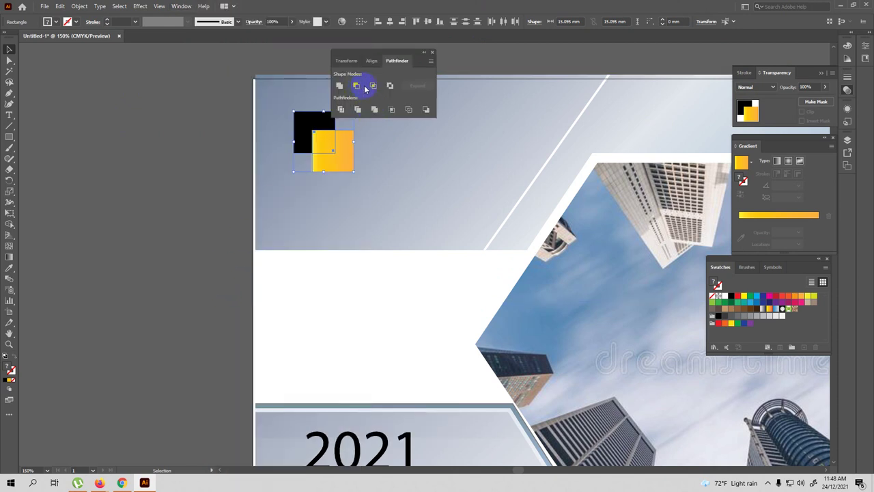
pyautogui.click(390, 86)
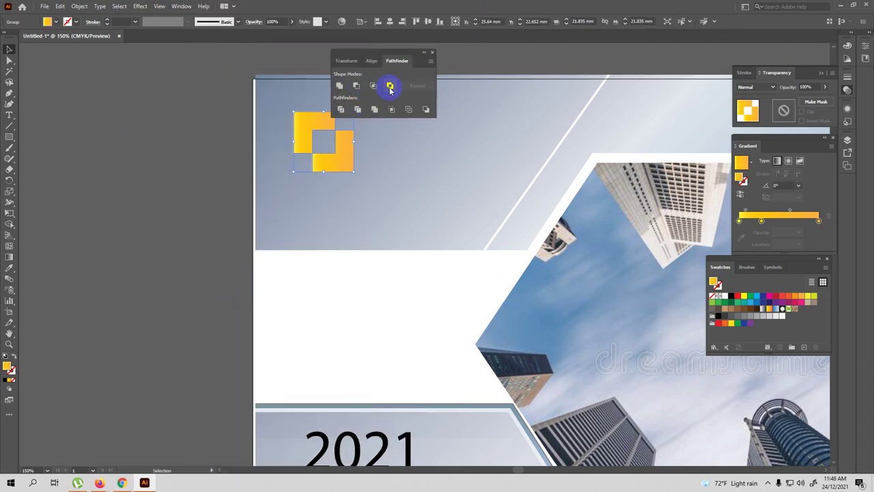
pyautogui.click(171, 149)
pyautogui.click(433, 53)
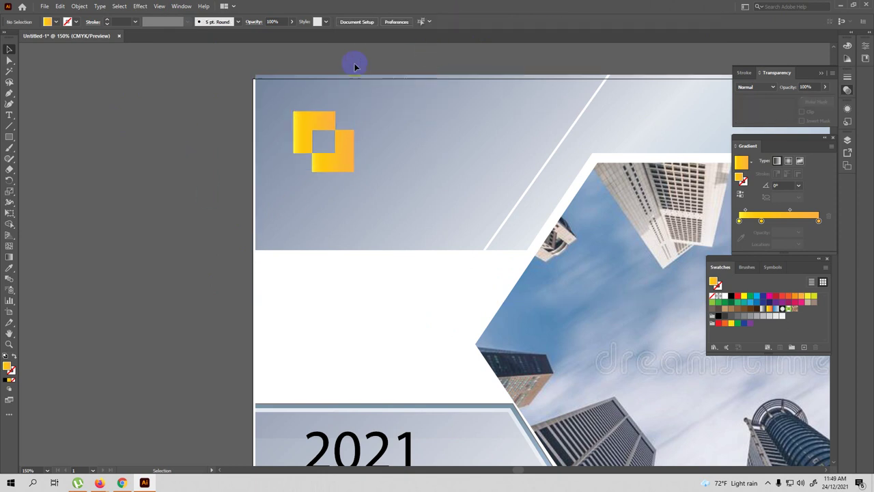
# Place the COMPANY NAME text beside the logo, enlarged and level with it.
pyautogui.click(9, 115)
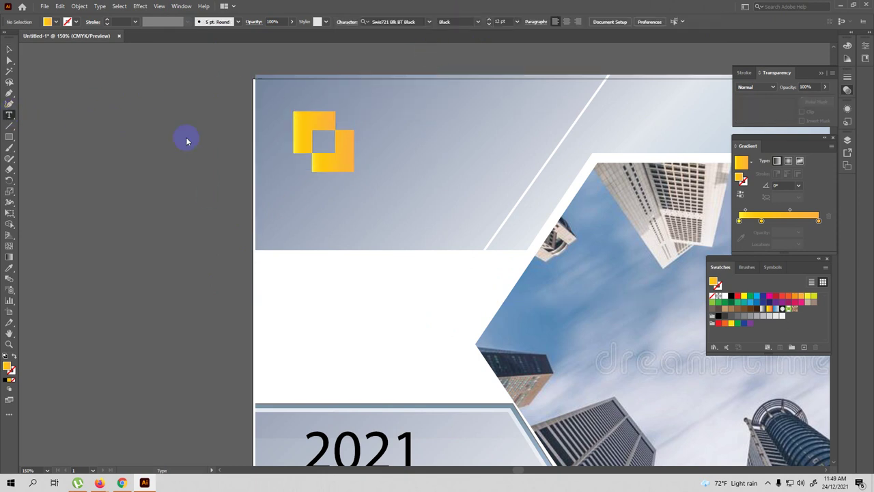
pyautogui.click(375, 131)
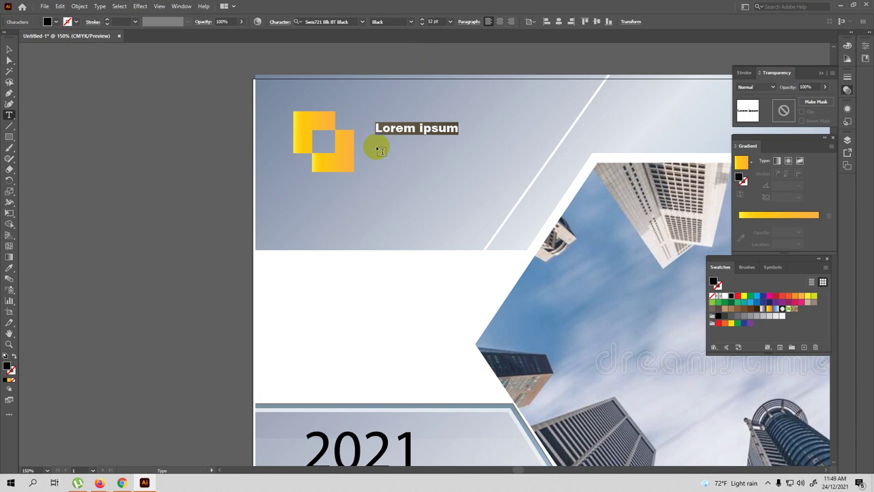
pyautogui.press('BackSpace')
pyautogui.write('COMPANY NAME')
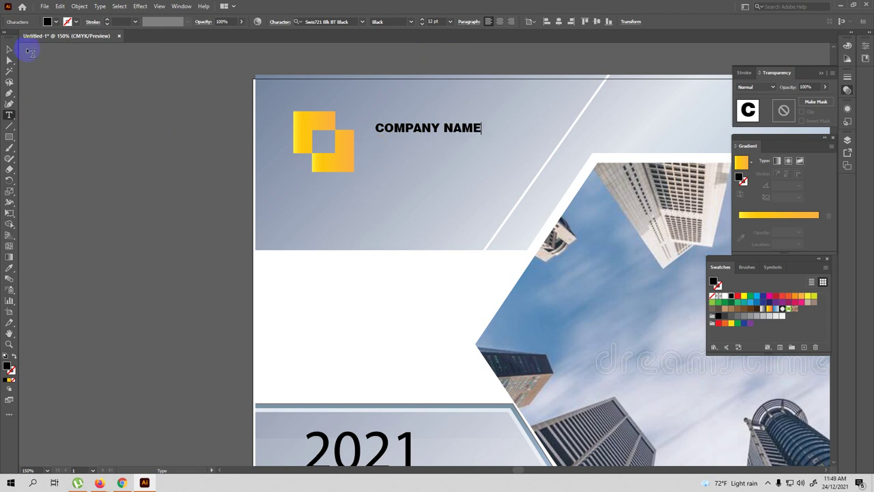
pyautogui.click(9, 49)
pyautogui.moveTo(411, 132); pyautogui.dragTo(444, 162)
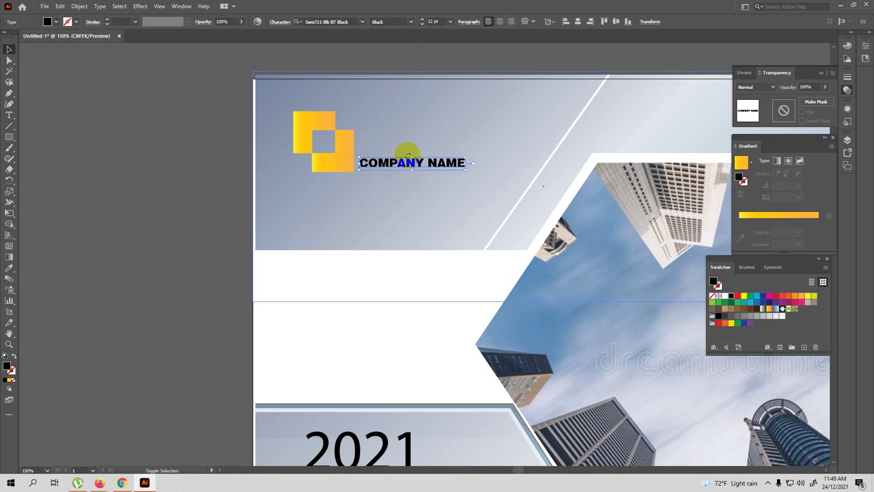
pyautogui.click(457, 161)
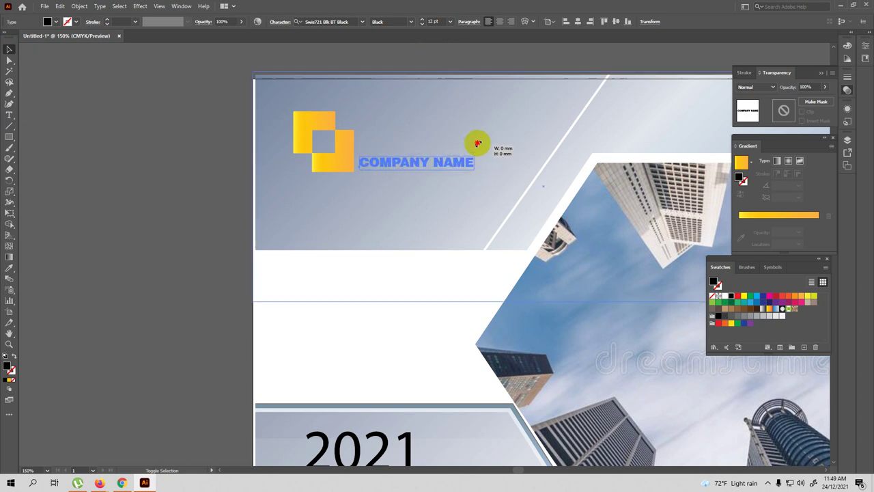
pyautogui.moveTo(464, 159); pyautogui.dragTo(497, 139)
pyautogui.moveTo(437, 159); pyautogui.dragTo(438, 143)
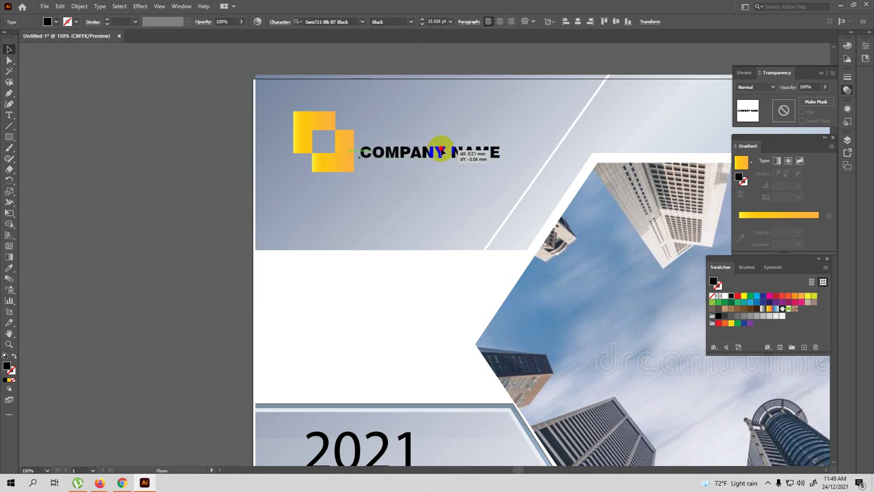
# Set COMPANY NAME in Arial Regular with a dark brown fill.
pyautogui.click(9, 116)
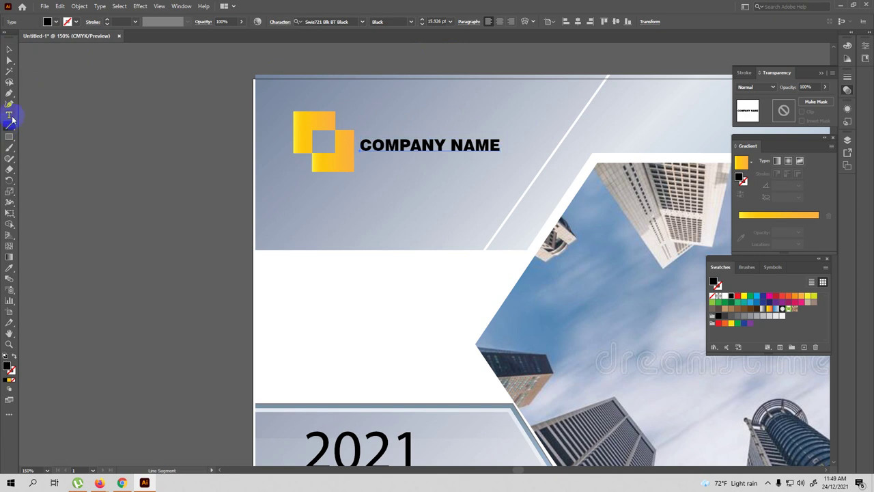
pyautogui.click(415, 146)
pyautogui.tripleClick(414, 146)
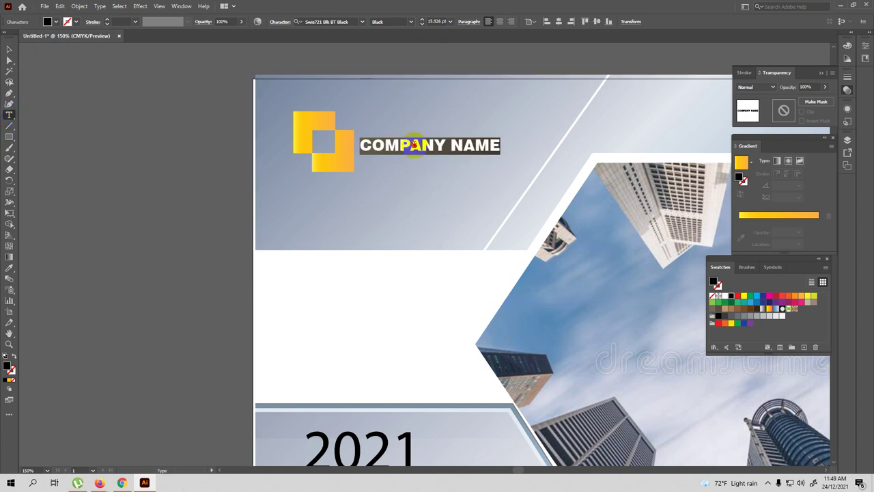
pyautogui.click(362, 23)
pyautogui.click(451, 96)
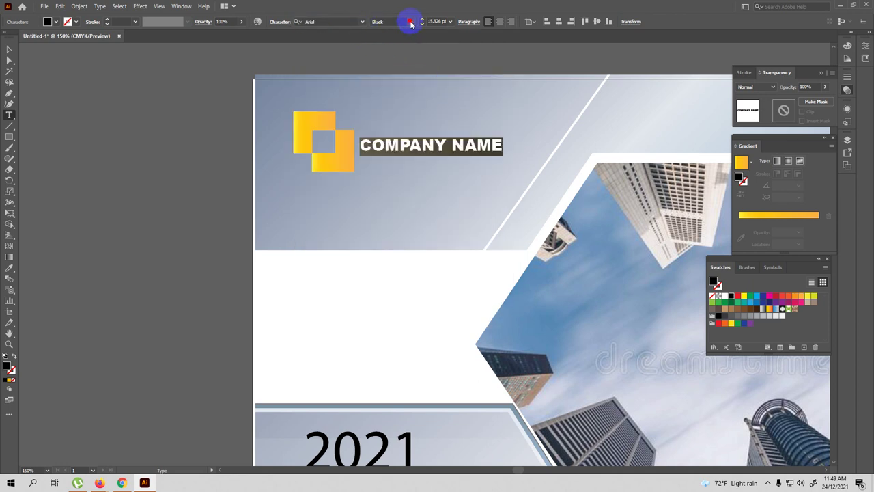
pyautogui.click(410, 22)
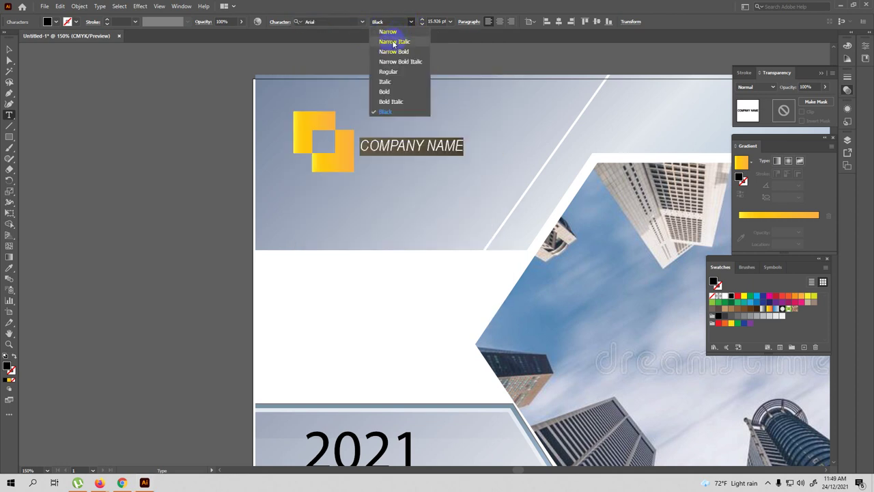
pyautogui.click(389, 73)
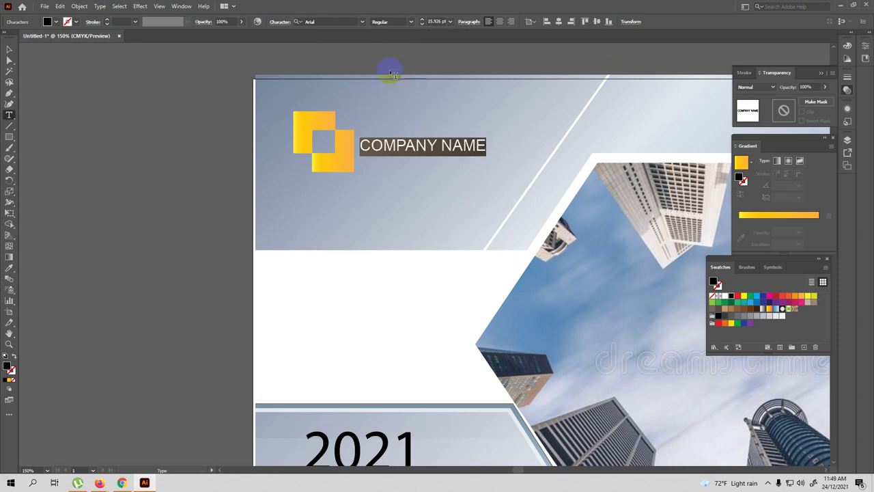
pyautogui.click(9, 49)
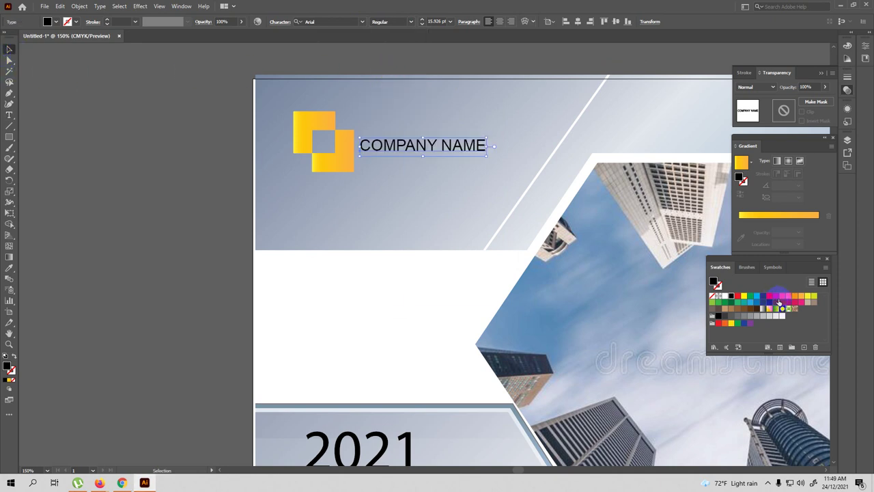
pyautogui.click(801, 296)
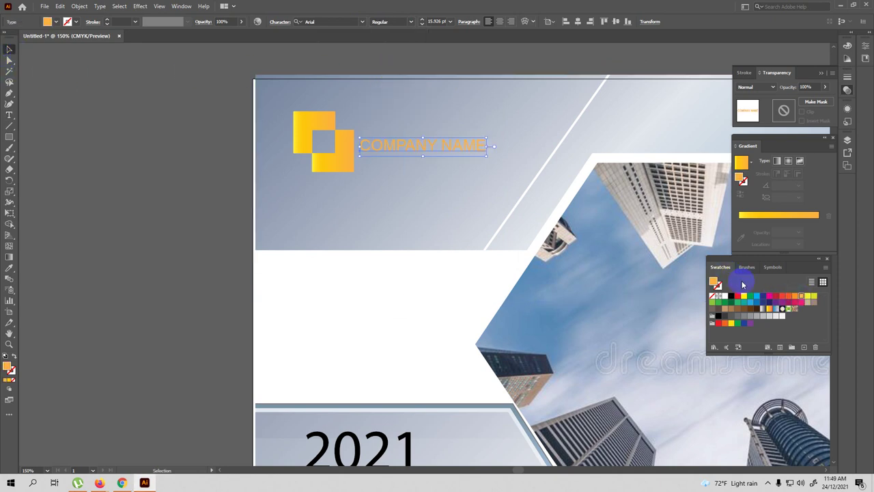
pyautogui.click(757, 309)
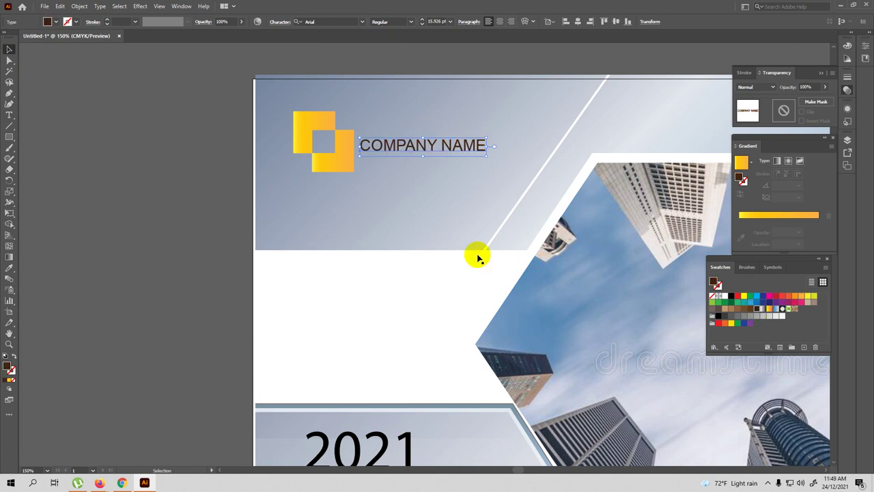
pyautogui.click(145, 235)
# Zoom out and pan until the whole annual report cover is visible, then deselect.
pyautogui.moveTo(251, 244); pyautogui.dragTo(225, 205)
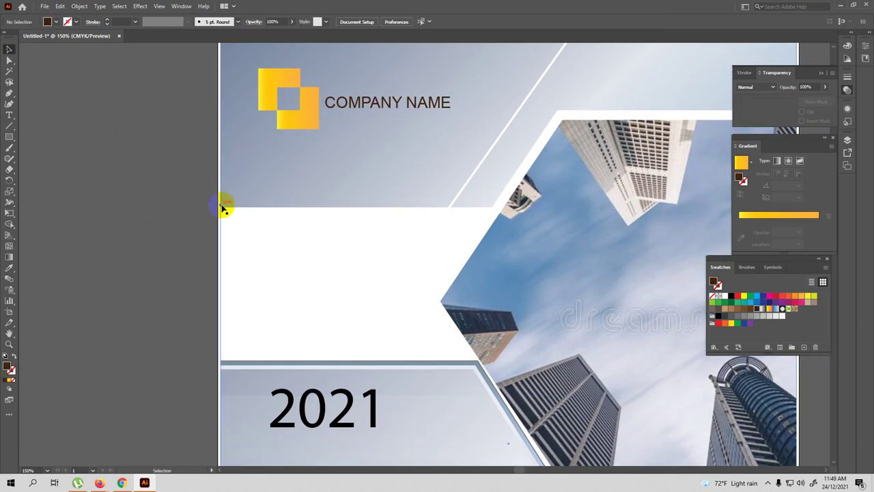
pyautogui.hotkey('ctrl', '-')
pyautogui.hotkey('ctrl', '-')
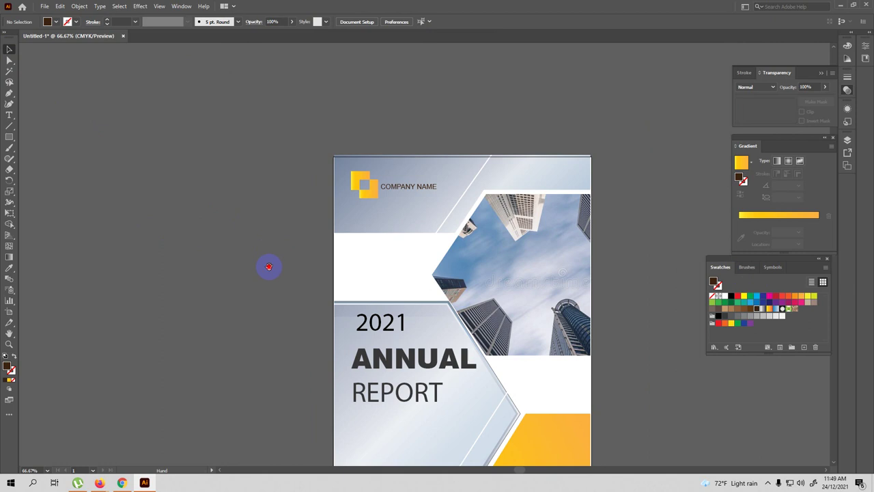
pyautogui.moveTo(267, 265); pyautogui.dragTo(252, 138)
pyautogui.moveTo(247, 245); pyautogui.dragTo(254, 275)
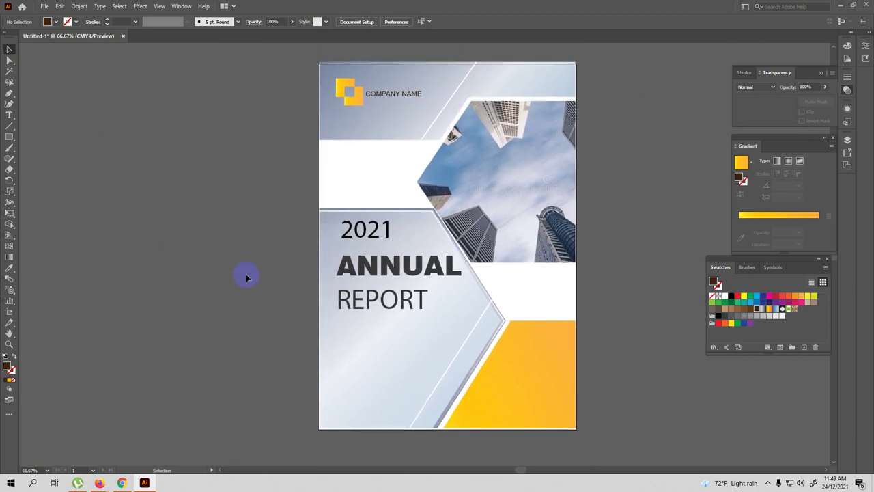
pyautogui.click(321, 352)
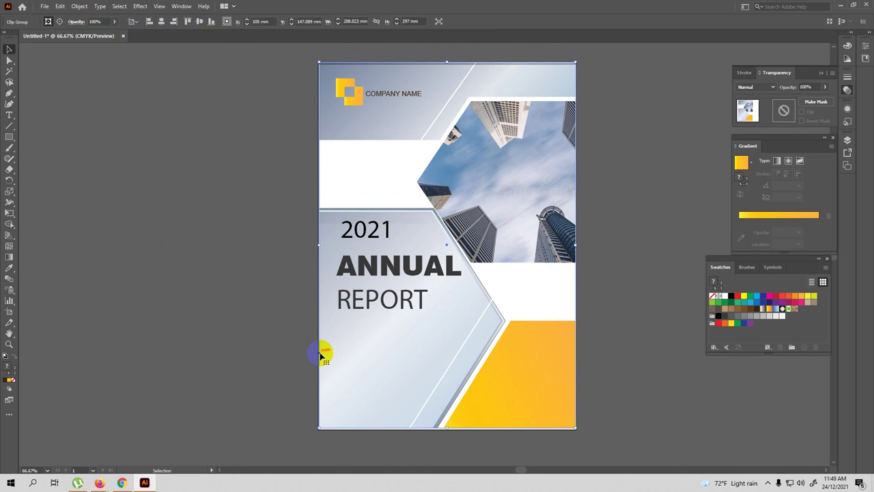
pyautogui.click(631, 300)
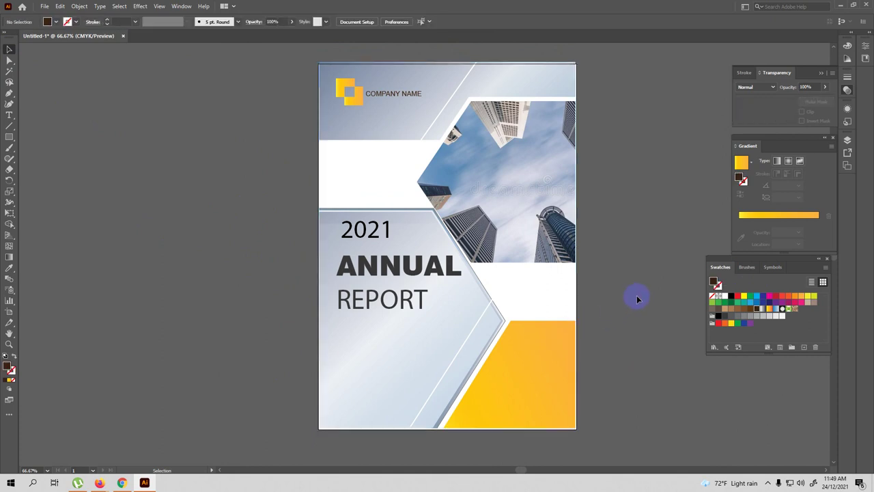
# Add a 'Lorem ipsum' text line below REPORT and colour it dark brown.
pyautogui.click(8, 117)
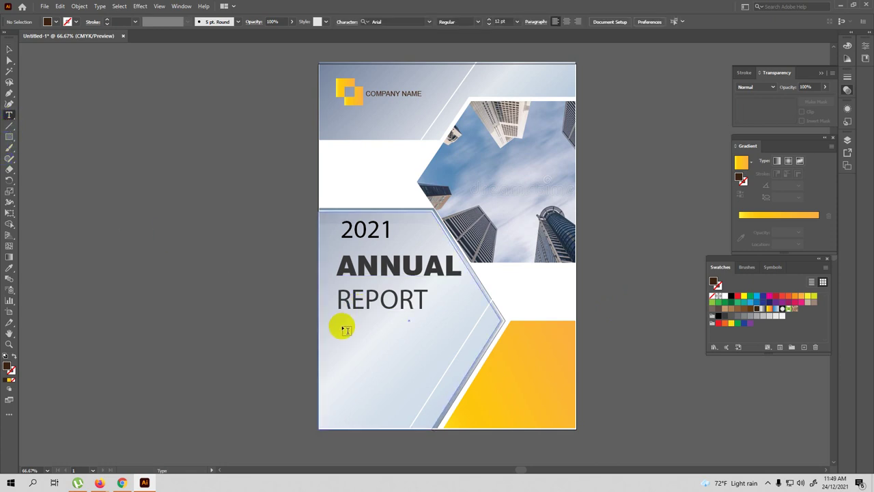
pyautogui.click(341, 327)
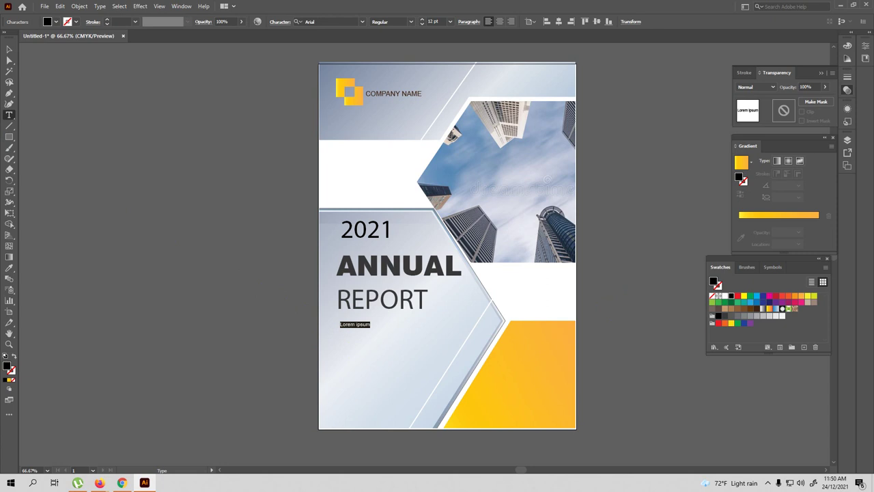
pyautogui.hotkey('ctrl', '=')
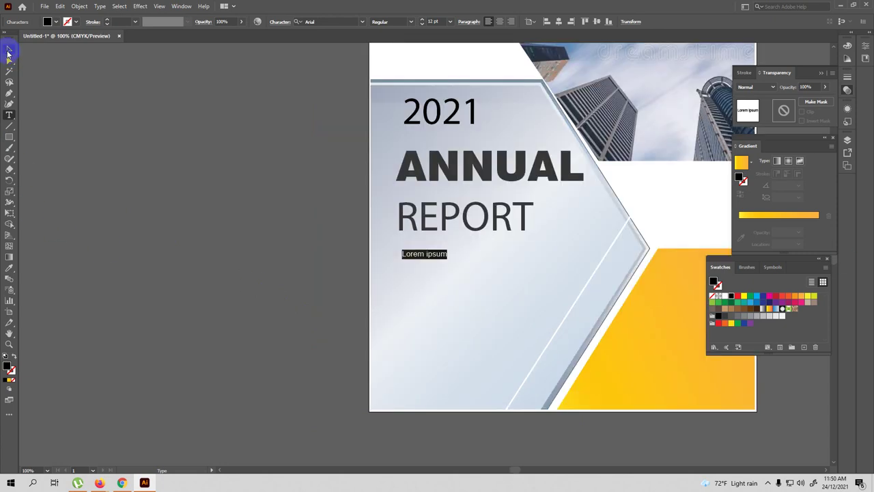
pyautogui.click(10, 50)
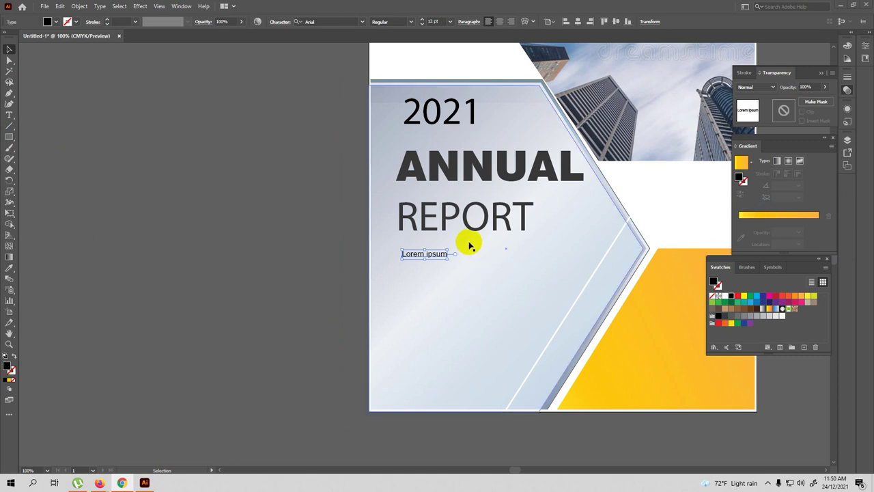
pyautogui.click(726, 295)
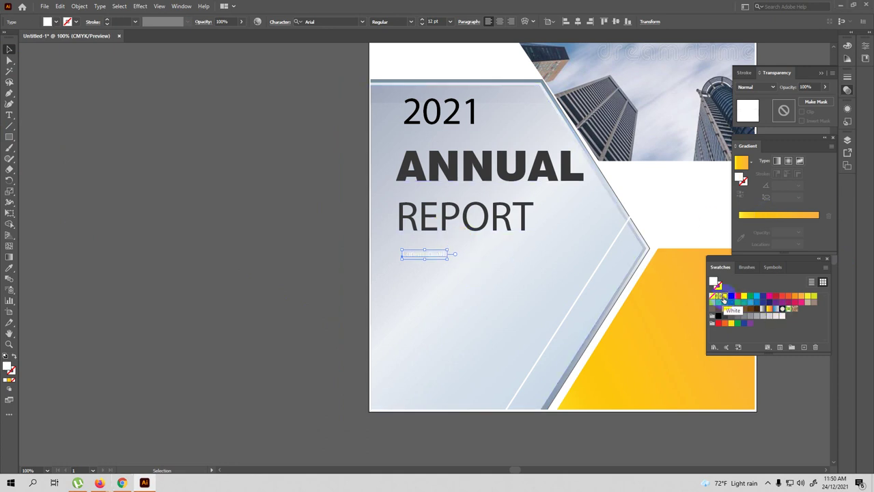
pyautogui.click(756, 309)
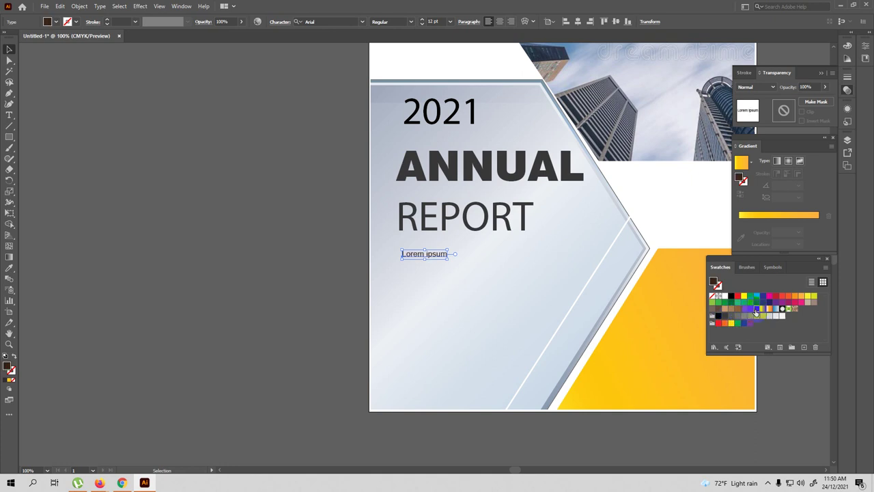
pyautogui.click(9, 126)
pyautogui.moveTo(400, 235); pyautogui.dragTo(415, 256)
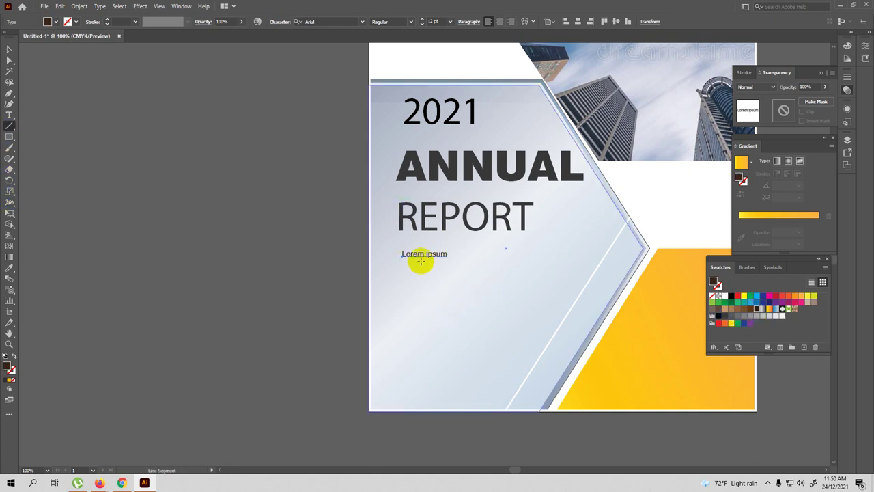
# Add a second line reading 'Lorem ipsum i doctor.....' beneath it.
pyautogui.click(10, 115)
pyautogui.click(418, 255)
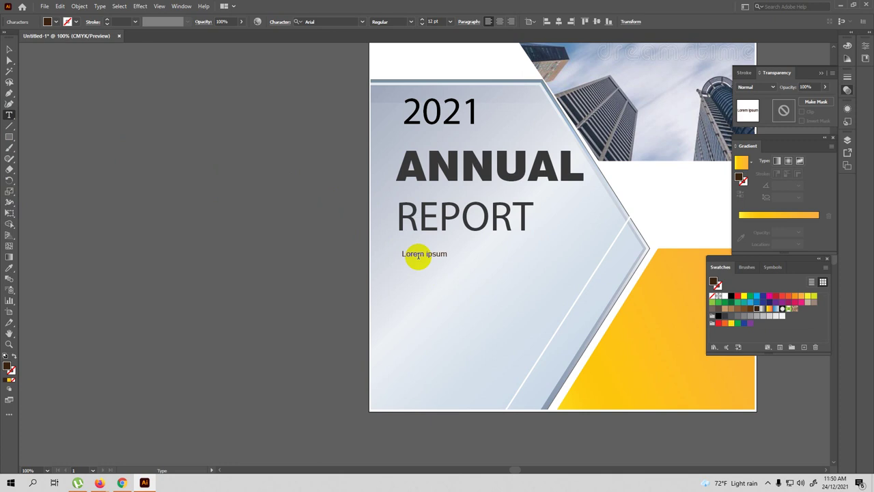
pyautogui.press('Return')
pyautogui.write('Lo')
pyautogui.write('rem')
pyautogui.write(' ipum')
pyautogui.press('BackSpace')
pyautogui.press('BackSpace')
pyautogui.press('BackSpace')
pyautogui.write('psu')
pyautogui.write('m i')
pyautogui.write(' doc')
pyautogui.write('tor')
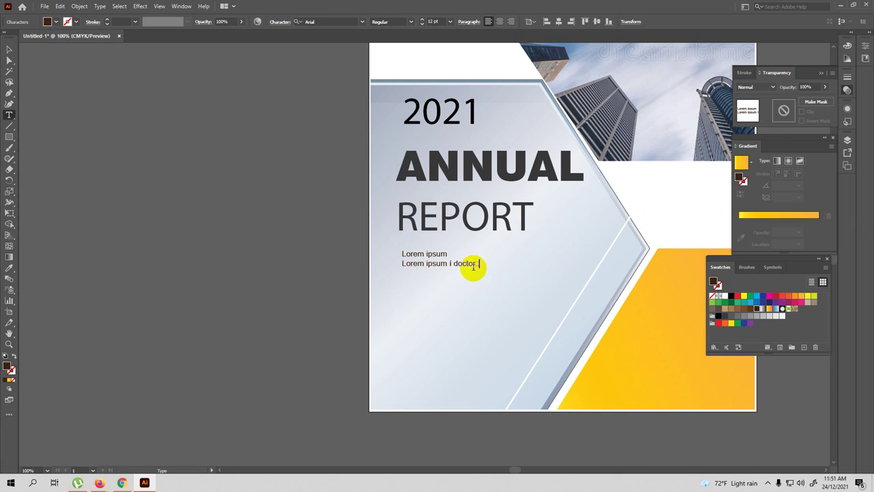
pyautogui.write('.....')
pyautogui.scroll(2, 494, 264)
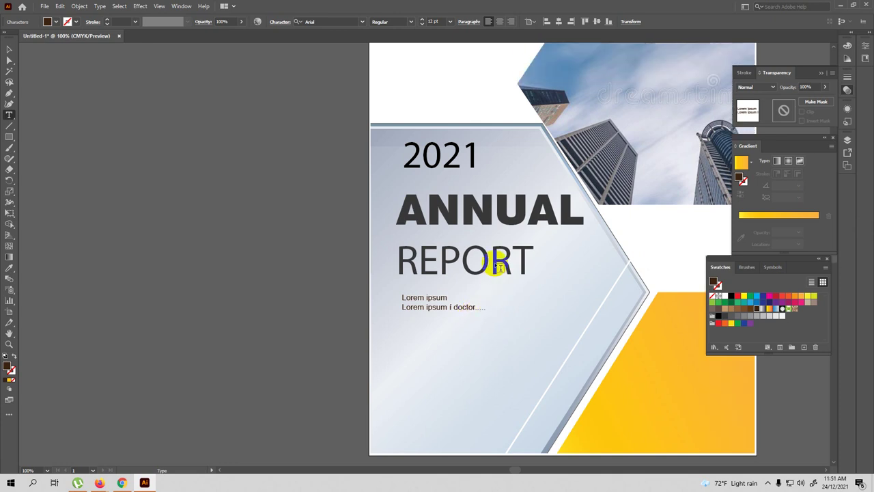
pyautogui.scroll(2, 497, 256)
pyautogui.scroll(2, 494, 259)
pyautogui.scroll(-2, 451, 404)
pyautogui.scroll(-2, 450, 404)
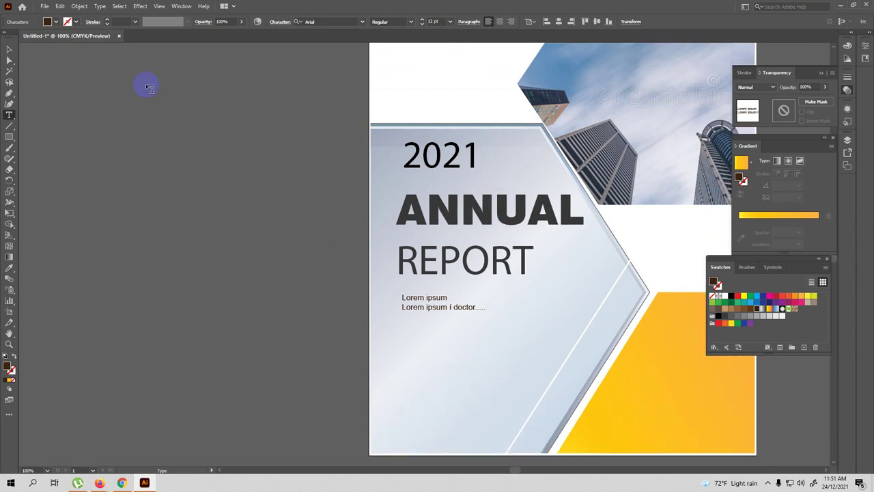
pyautogui.click(9, 50)
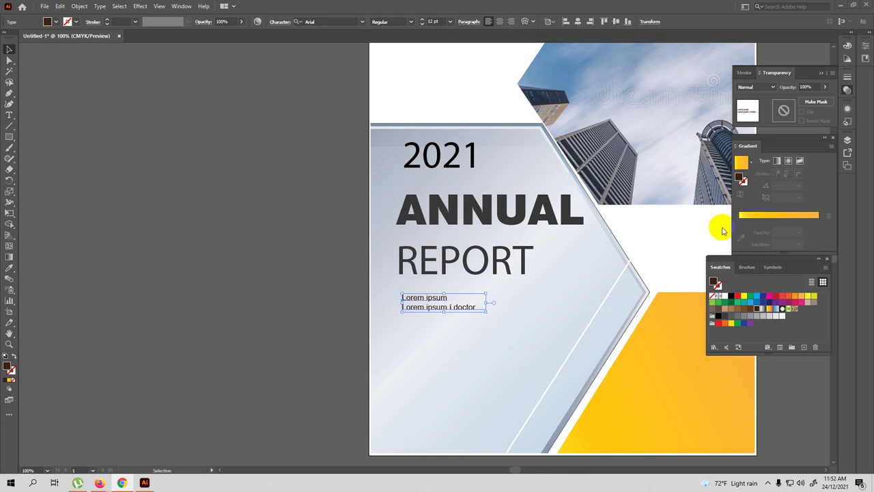
# Replace the trailing dots with a pasted long layout-design sentence on a new line.
pyautogui.click(9, 126)
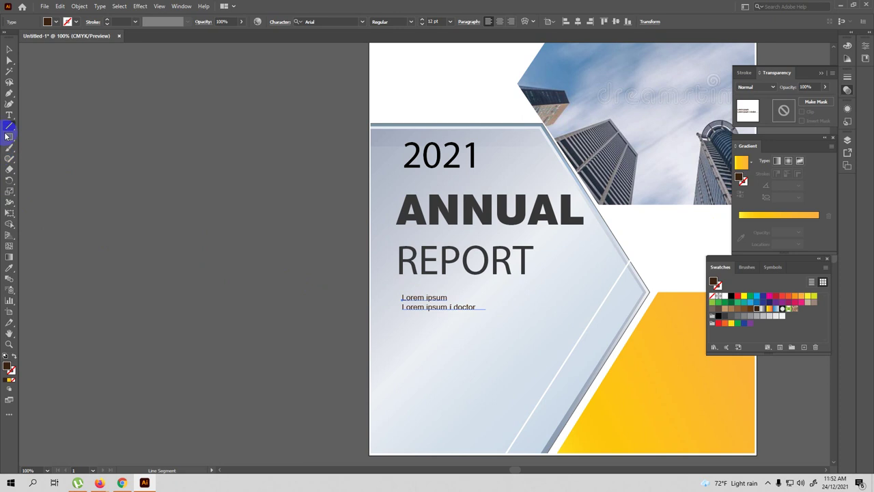
pyautogui.click(8, 115)
pyautogui.click(418, 306)
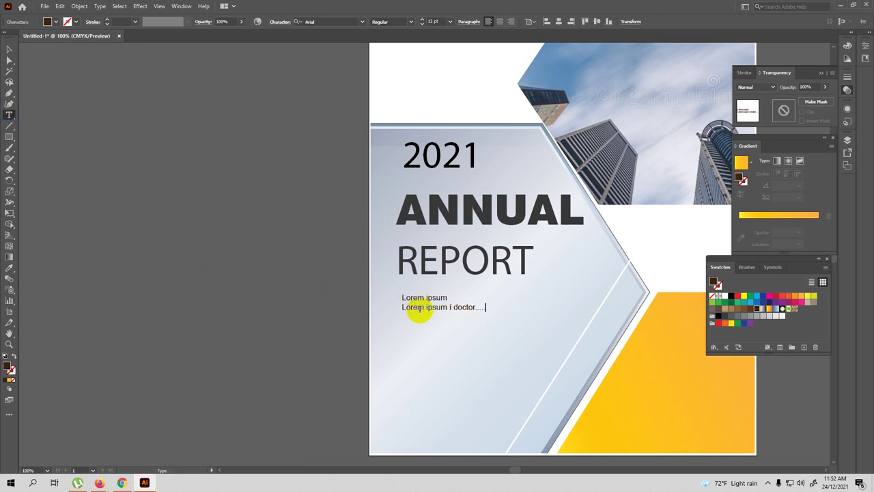
pyautogui.press('BackSpace')
pyautogui.press('BackSpace')
pyautogui.press('BackSpace')
pyautogui.press('BackSpace')
pyautogui.press('Return')
pyautogui.hotkey('ctrl', 'v')
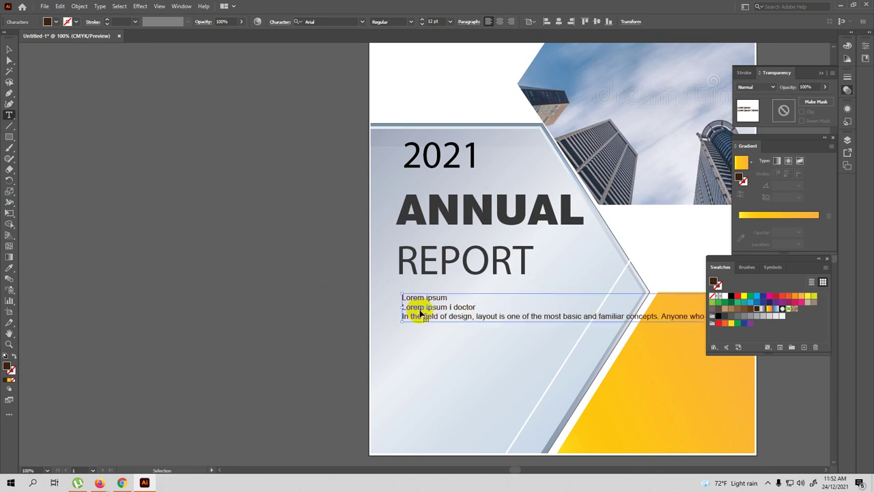
pyautogui.click(10, 49)
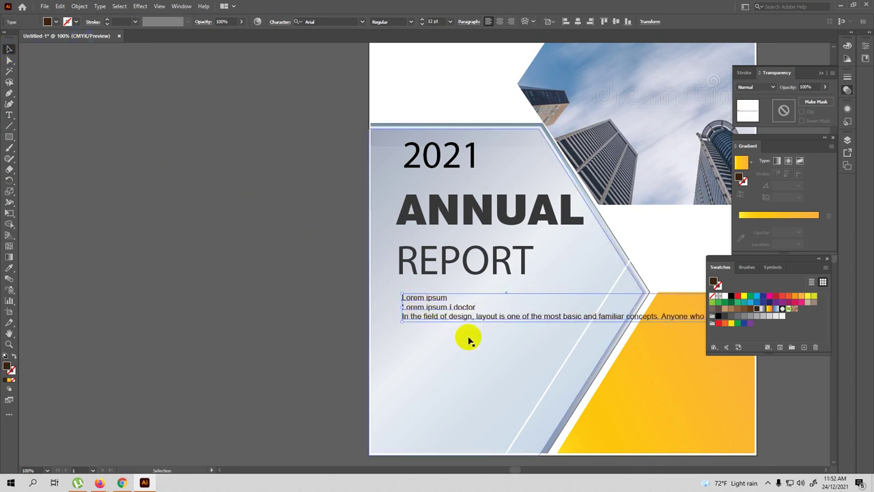
# Squeeze and move the long placeholder text block, then delete it.
pyautogui.moveTo(545, 359)
pyautogui.mouseDown()
pyautogui.moveTo(432, 259)
pyautogui.moveTo(564, 298)
pyautogui.moveTo(644, 296)
pyautogui.mouseUp()
pyautogui.moveTo(403, 320); pyautogui.dragTo(521, 342)
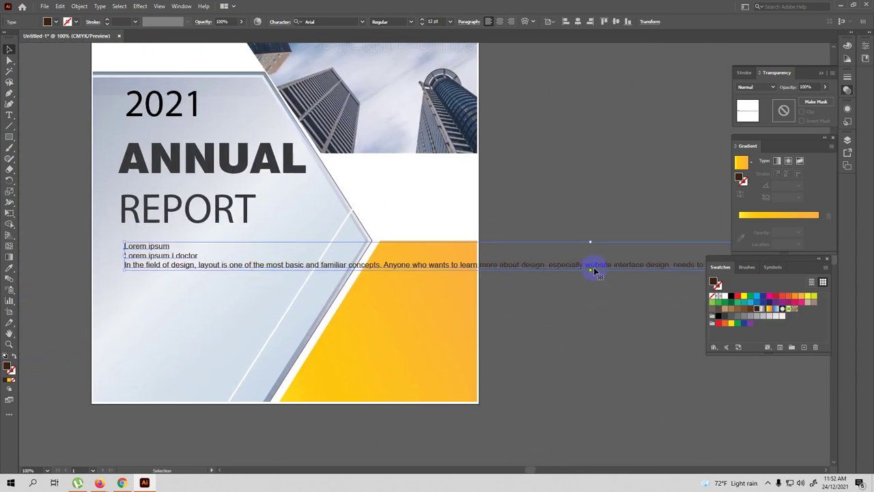
pyautogui.moveTo(636, 309); pyautogui.dragTo(415, 289)
pyautogui.moveTo(690, 291); pyautogui.dragTo(501, 280)
pyautogui.click(636, 236)
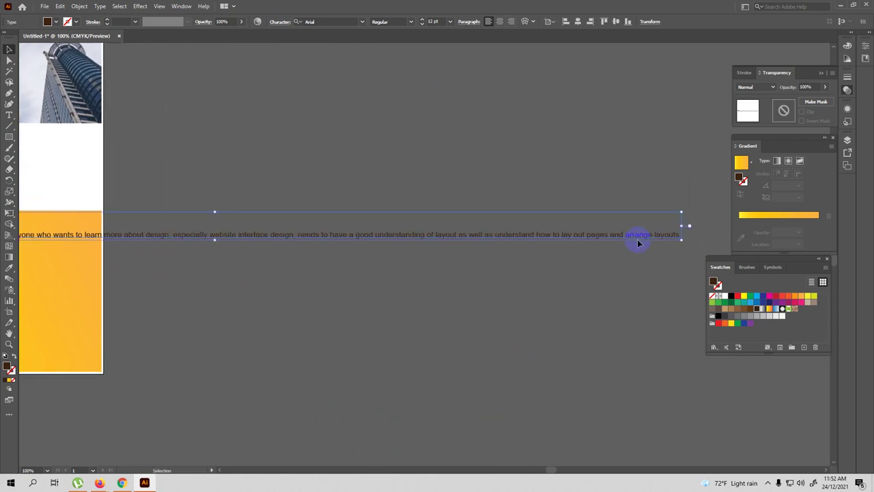
pyautogui.moveTo(684, 225); pyautogui.dragTo(187, 225)
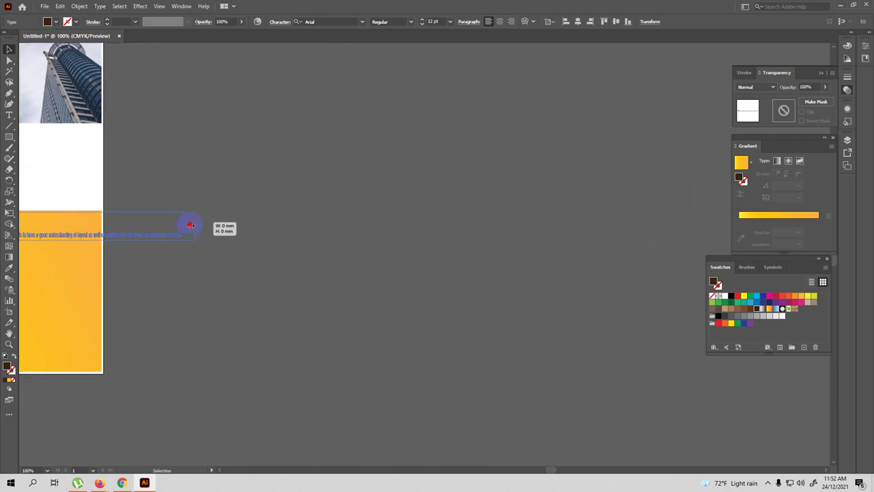
pyautogui.moveTo(234, 256); pyautogui.dragTo(629, 275)
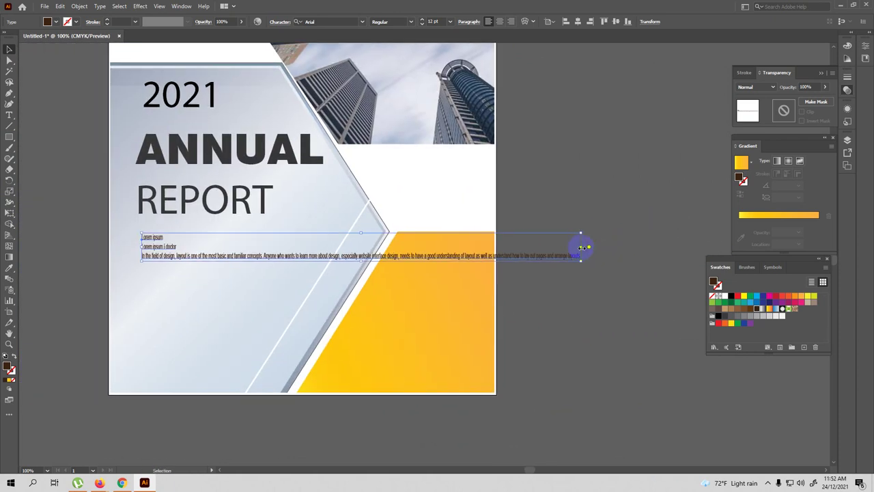
pyautogui.moveTo(582, 246)
pyautogui.mouseDown()
pyautogui.moveTo(482, 258)
pyautogui.moveTo(328, 258)
pyautogui.mouseUp()
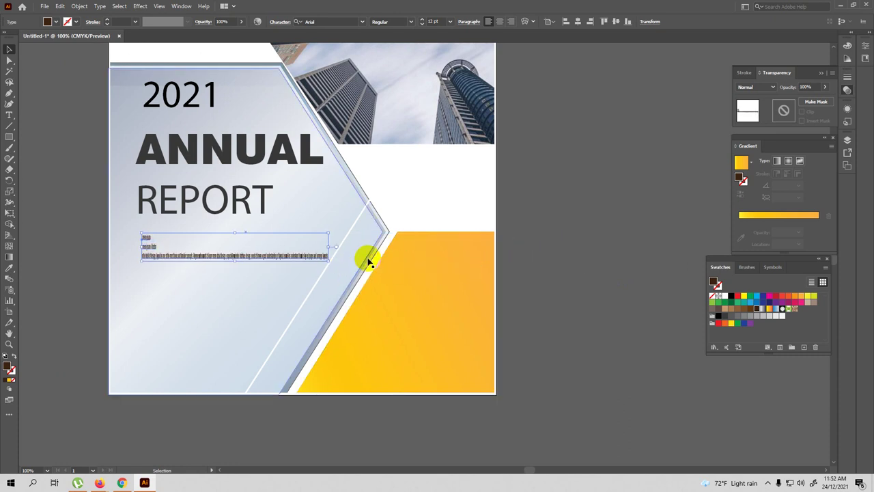
pyautogui.moveTo(230, 233); pyautogui.dragTo(160, 254)
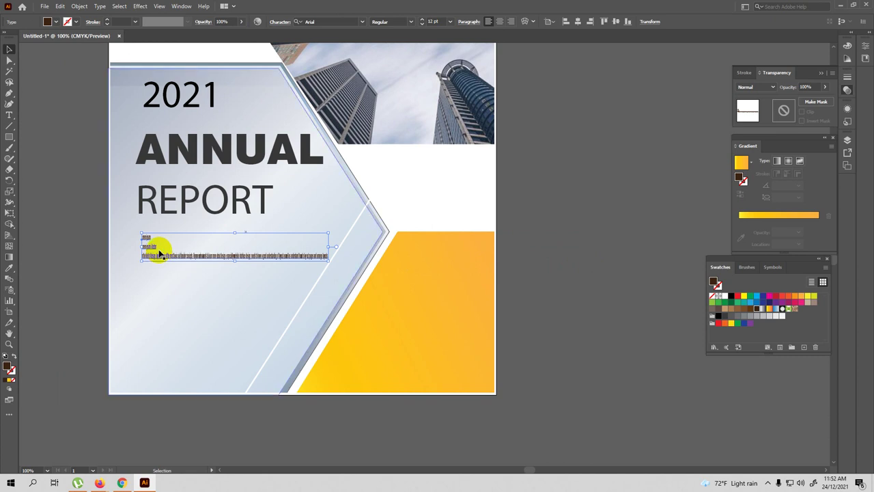
pyautogui.press('Delete')
# Paste the layout paragraph as a new text object below REPORT.
pyautogui.press('t')
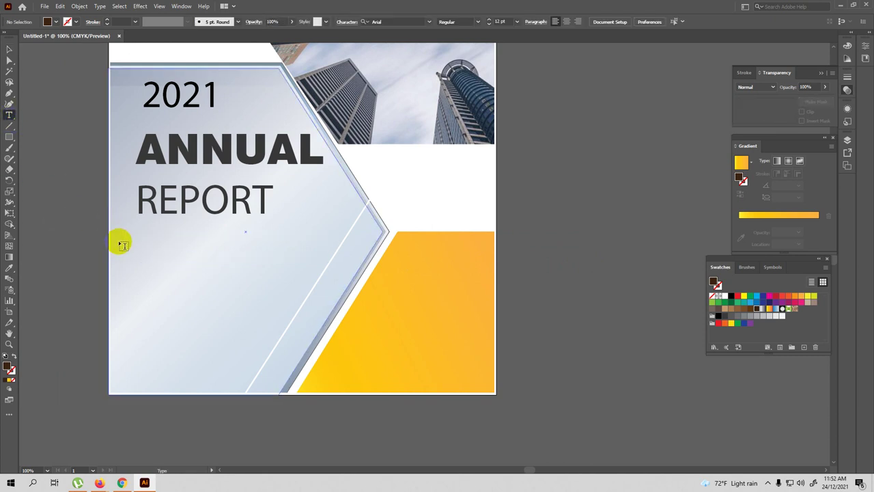
pyautogui.click(143, 248)
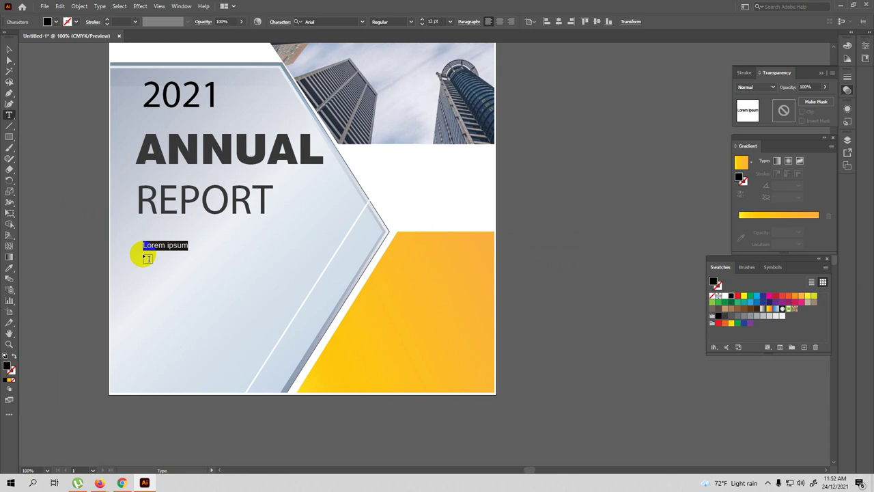
pyautogui.hotkey('ctrl', 'v')
pyautogui.press('Escape')
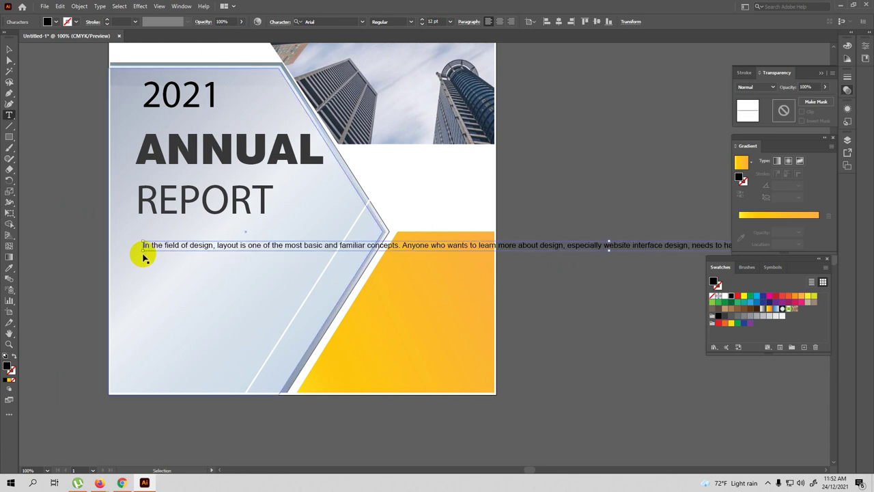
pyautogui.keyDown('ctrl'); pyautogui.click(143, 254); pyautogui.keyUp('ctrl')
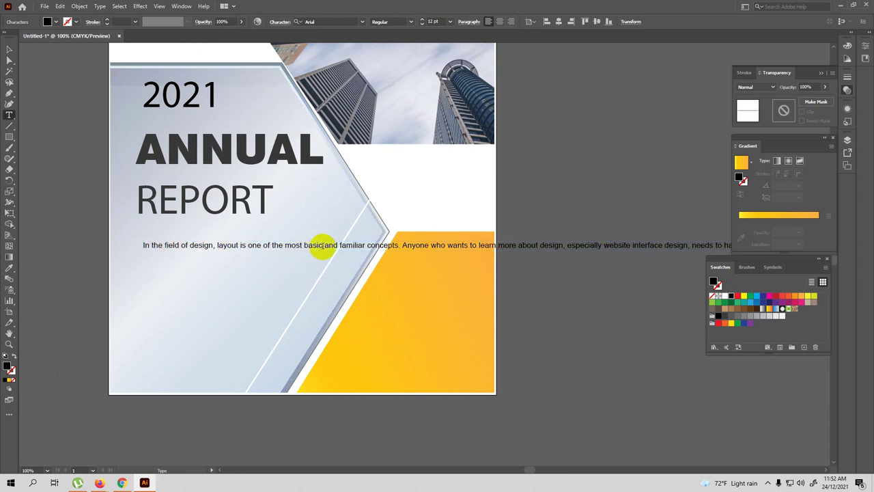
# Break the paragraph after 'the', 'Anyone', 'design,', 'needs', 'layout as' and 'pages'.
pyautogui.click(285, 246)
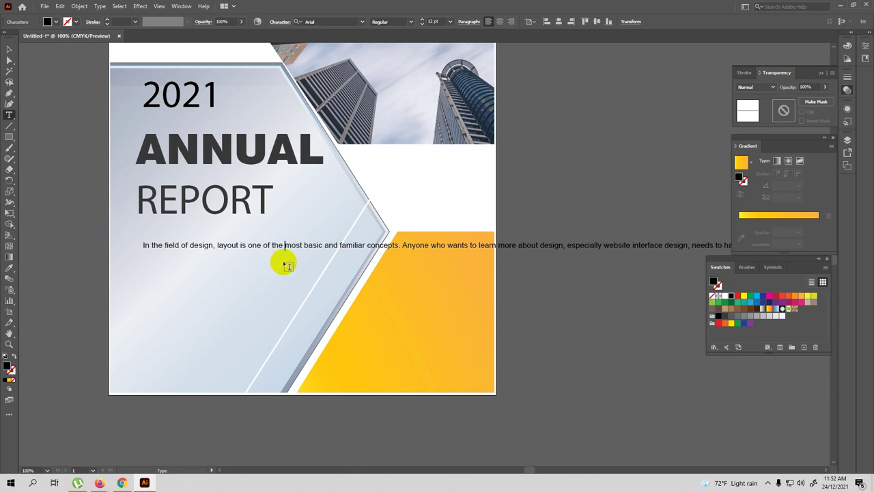
pyautogui.press('Return')
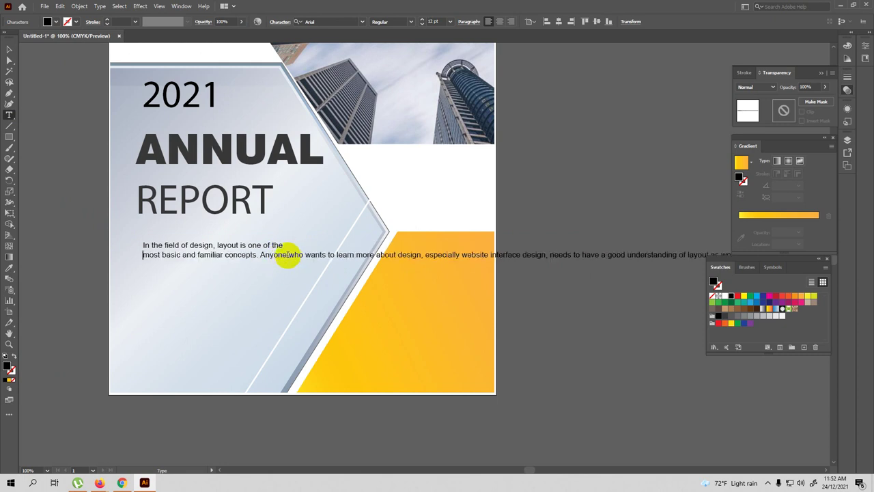
pyautogui.click(286, 255)
pyautogui.press('Return')
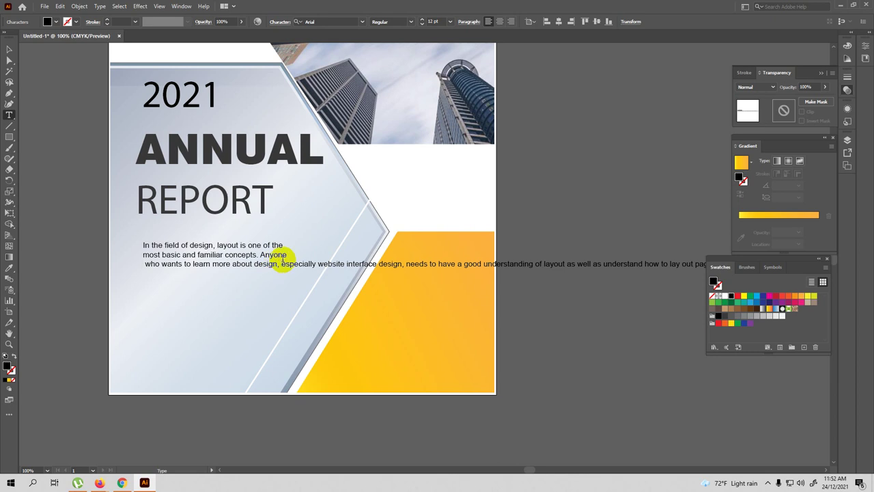
pyautogui.click(281, 262)
pyautogui.press('Return')
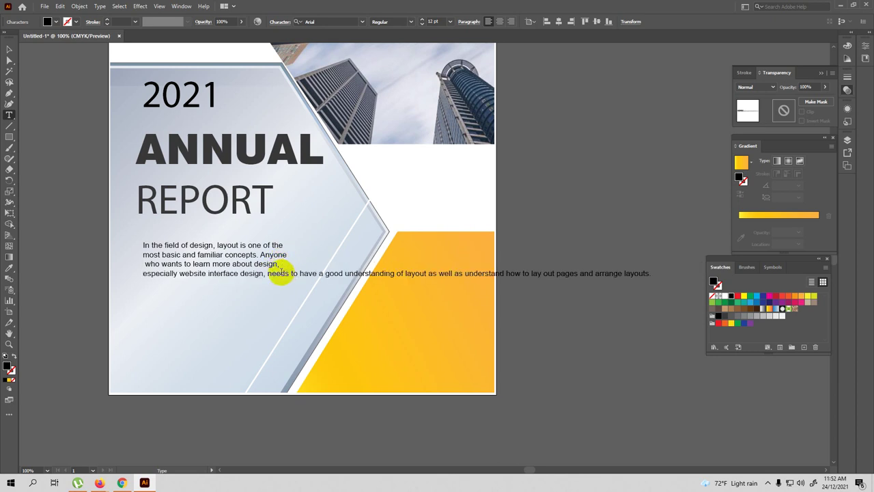
pyautogui.click(144, 267)
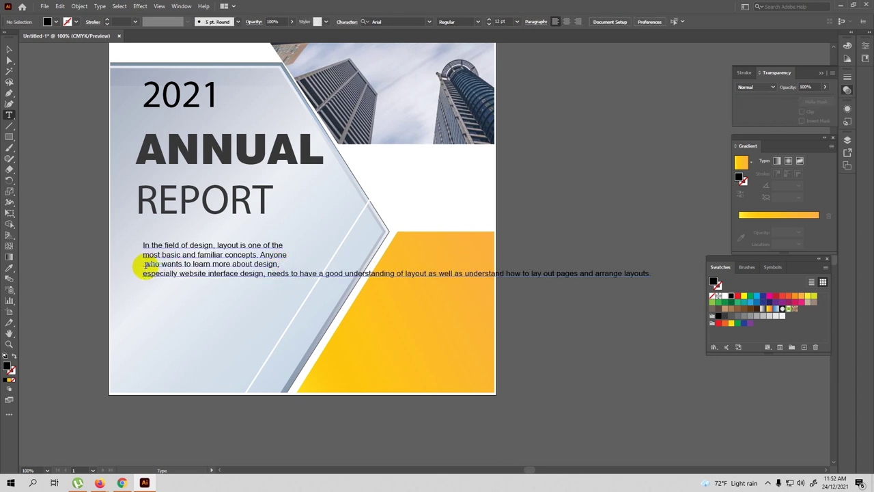
pyautogui.click(145, 265)
pyautogui.press('BackSpace')
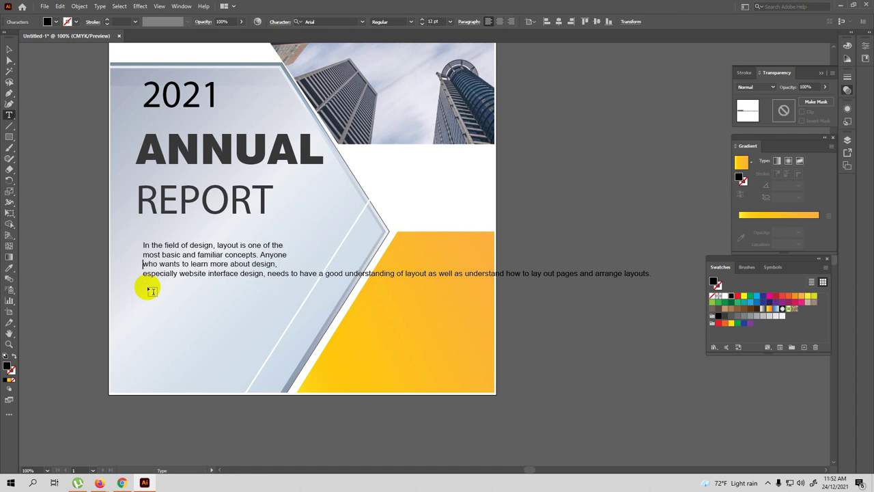
pyautogui.click(290, 273)
pyautogui.press('Return')
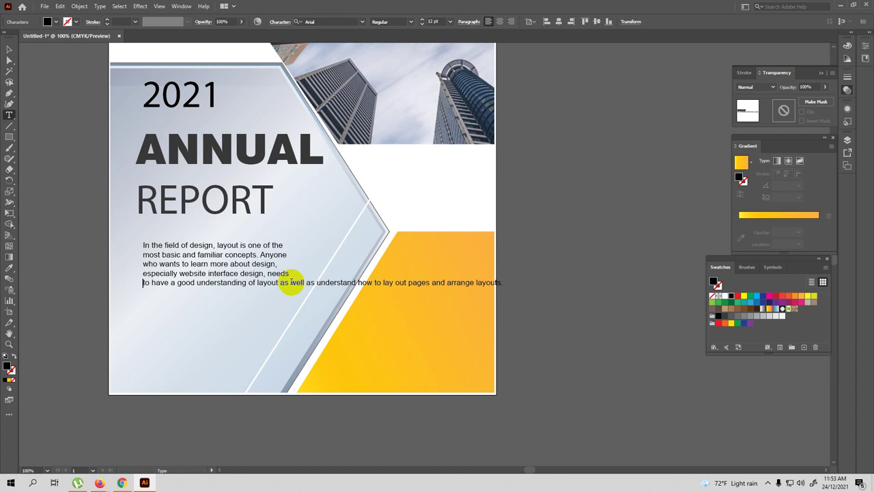
pyautogui.click(290, 282)
pyautogui.press('Return')
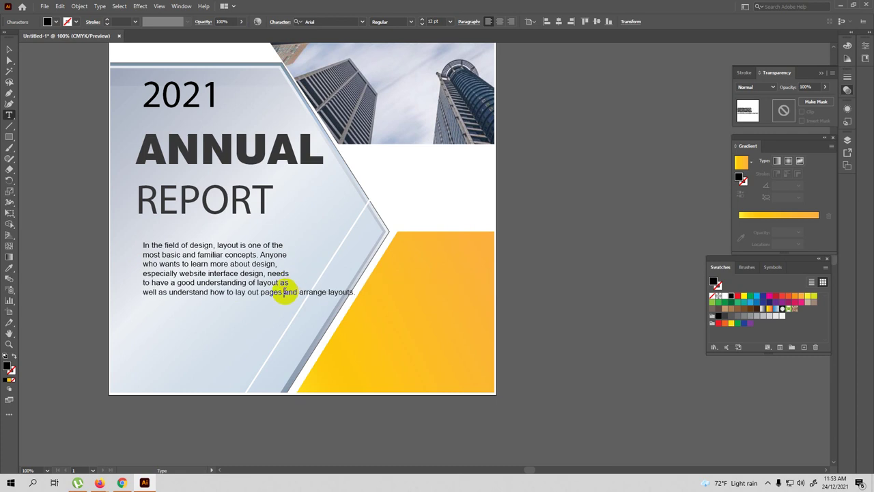
pyautogui.click(283, 292)
pyautogui.press('Return')
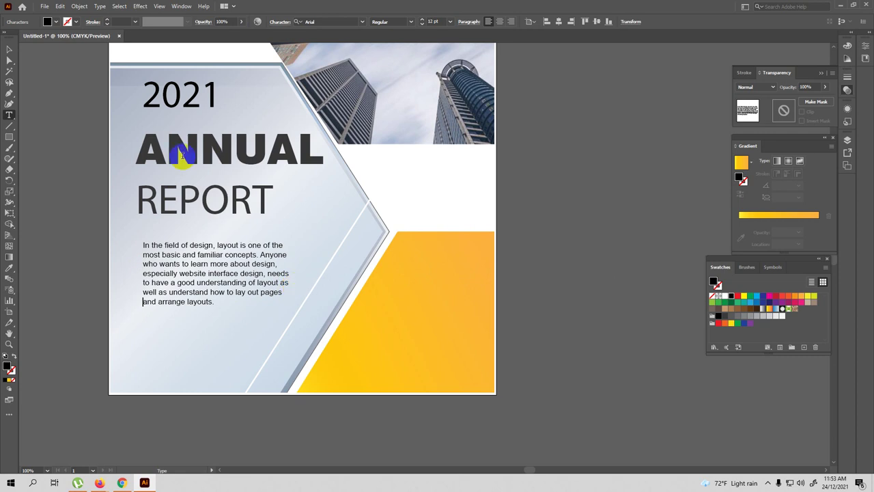
pyautogui.click(9, 49)
pyautogui.click(90, 164)
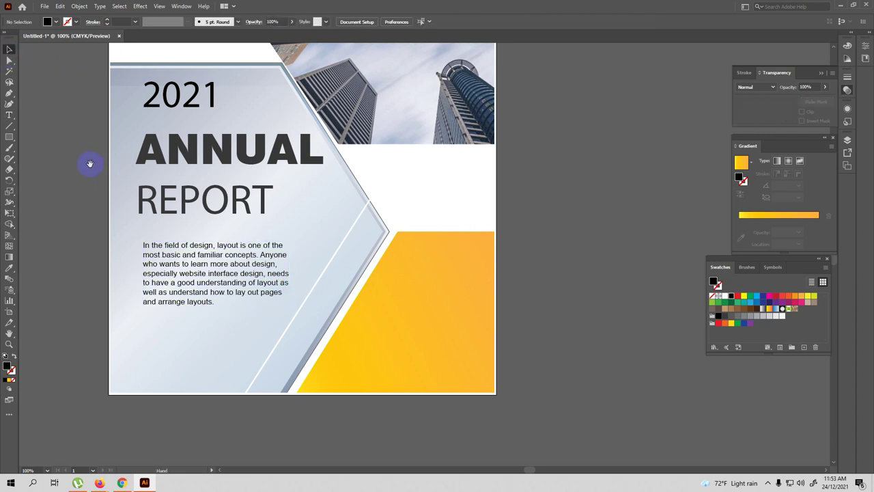
pyautogui.moveTo(90, 163)
pyautogui.mouseDown()
pyautogui.moveTo(236, 265)
pyautogui.moveTo(175, 248)
pyautogui.mouseUp()
pyautogui.scroll(3, 557, 241)
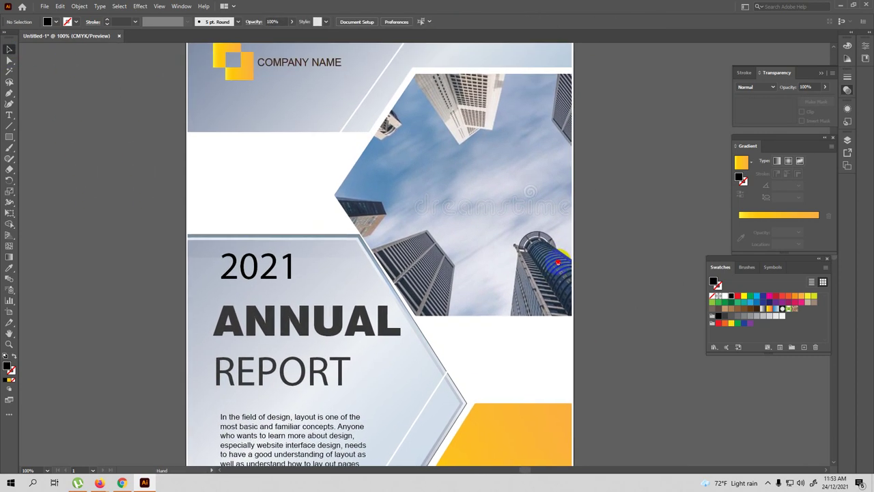
pyautogui.scroll(-4, 556, 241)
pyautogui.click(335, 352)
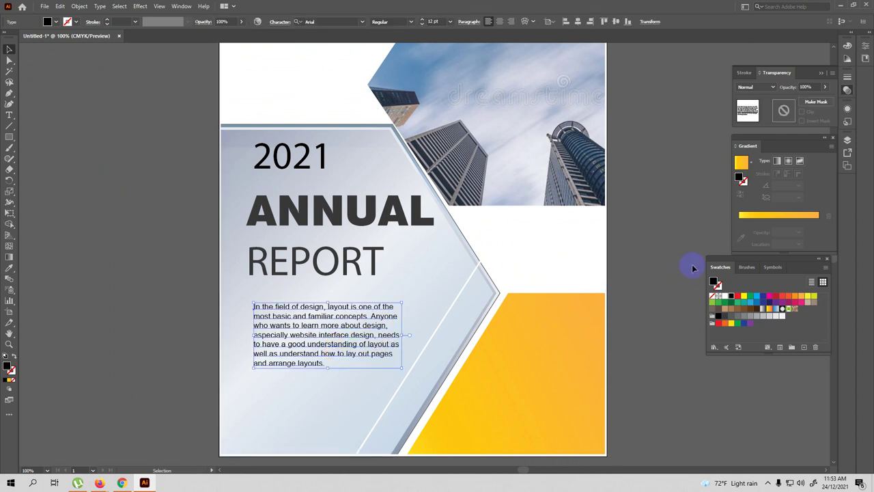
# Set the body paragraph's leading to 21 pt.
pyautogui.hotkey('ctrl', 't')
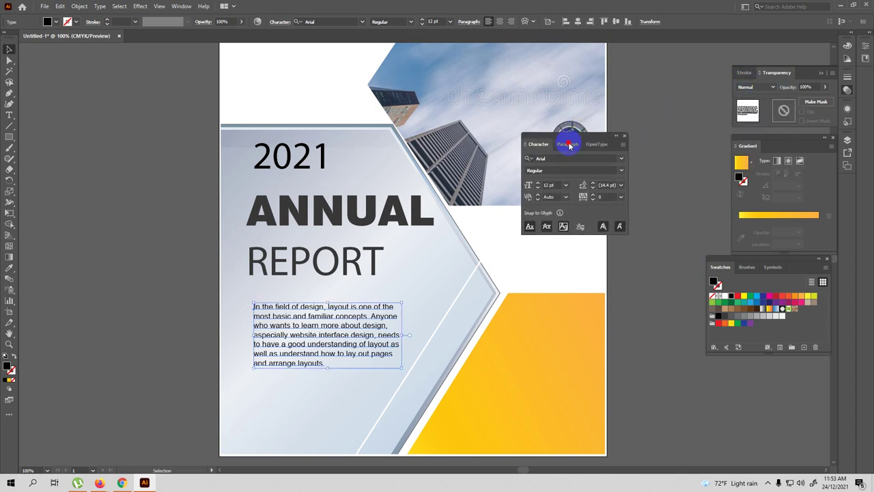
pyautogui.moveTo(751, 109); pyautogui.dragTo(598, 184)
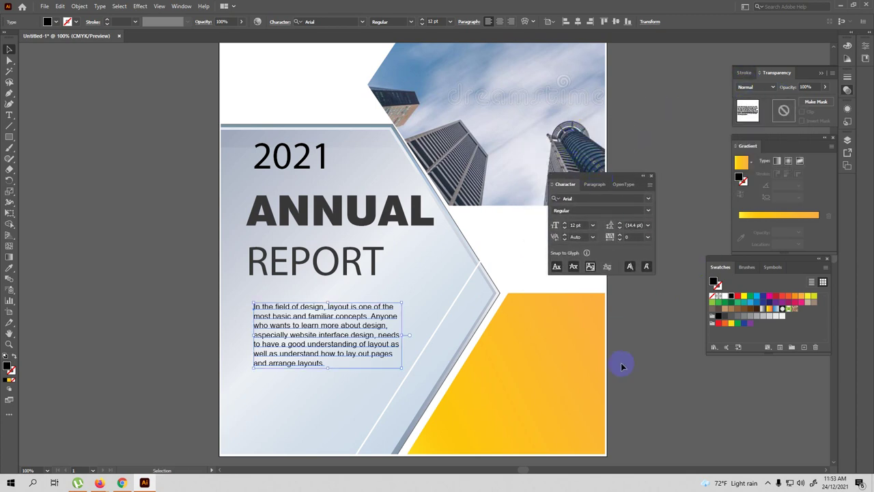
pyautogui.click(648, 224)
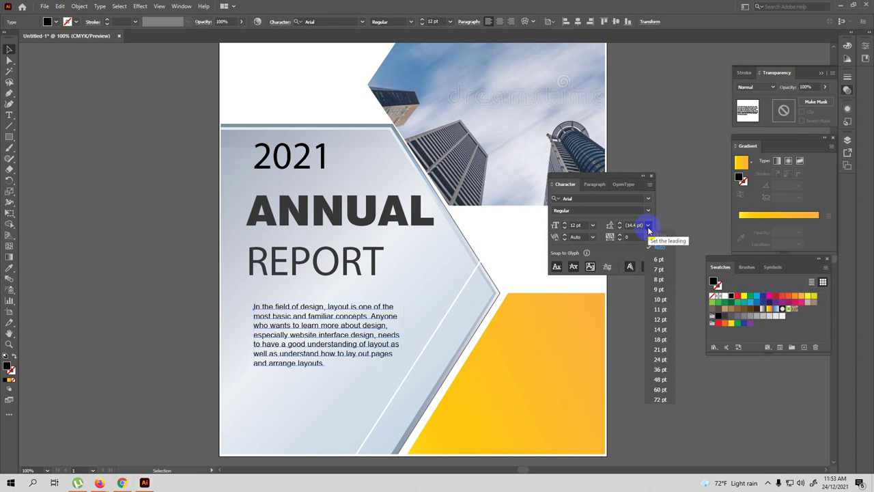
pyautogui.click(655, 349)
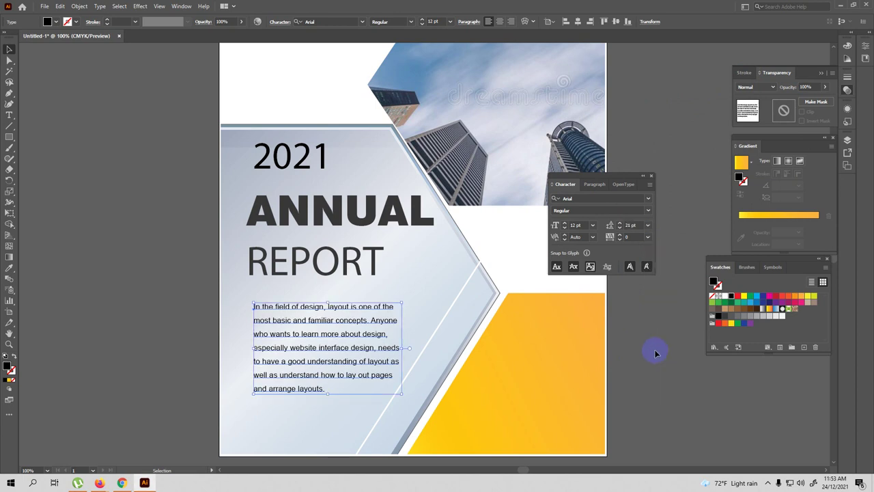
# Add 2 pt of space after each paragraph, then deselect the text.
pyautogui.click(594, 183)
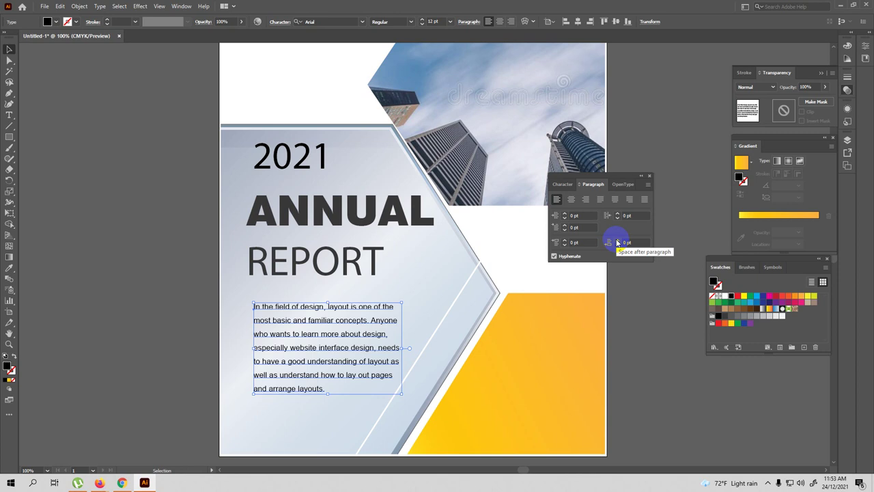
pyautogui.click(617, 241)
pyautogui.click(617, 241)
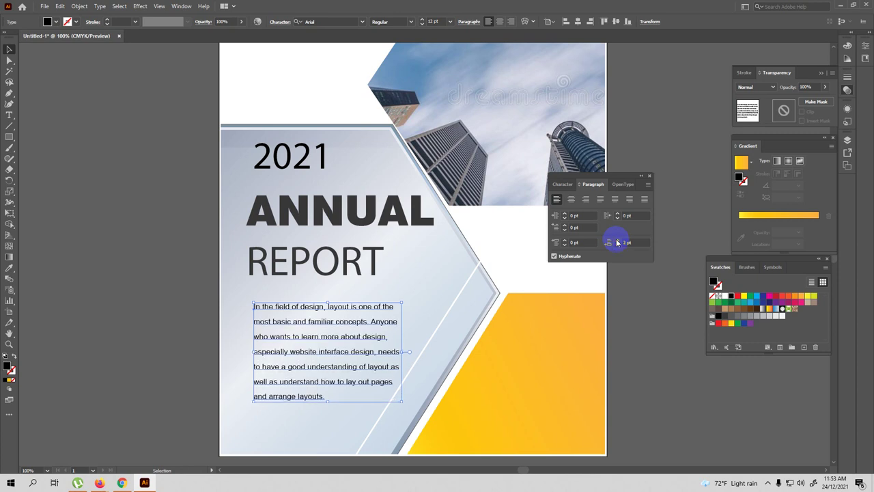
pyautogui.click(641, 307)
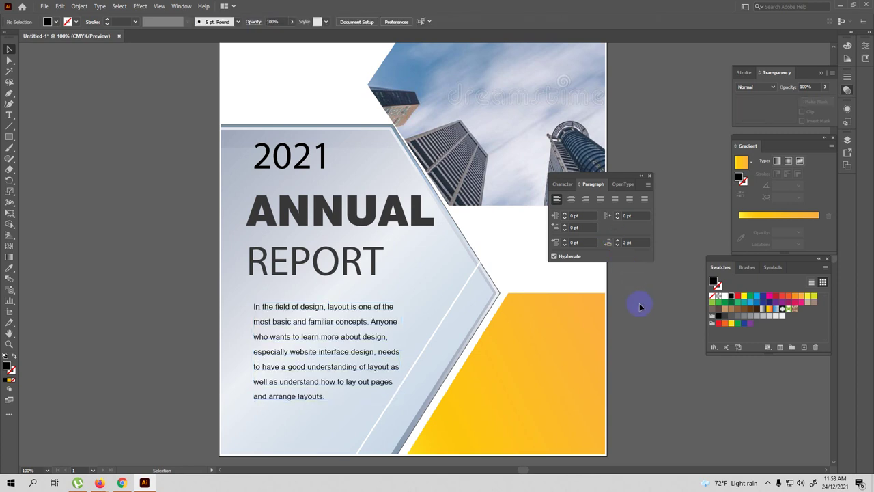
pyautogui.click(647, 177)
# Zoom out to the whole cover and group all its artwork.
pyautogui.scroll(1, 424, 161)
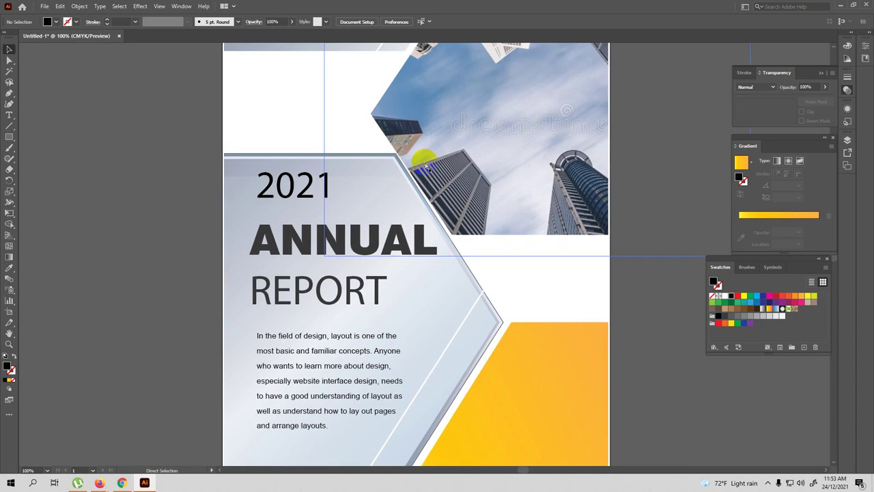
pyautogui.hotkey('ctrl', '-')
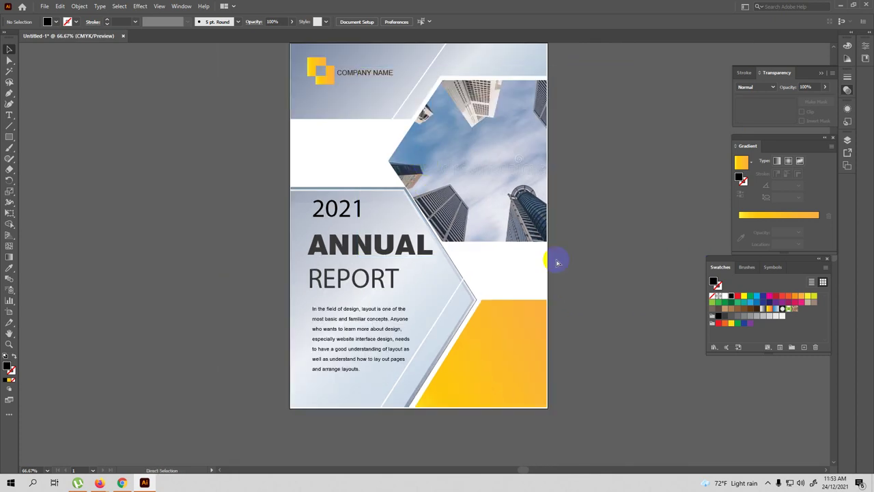
pyautogui.hotkey('ctrl', '-')
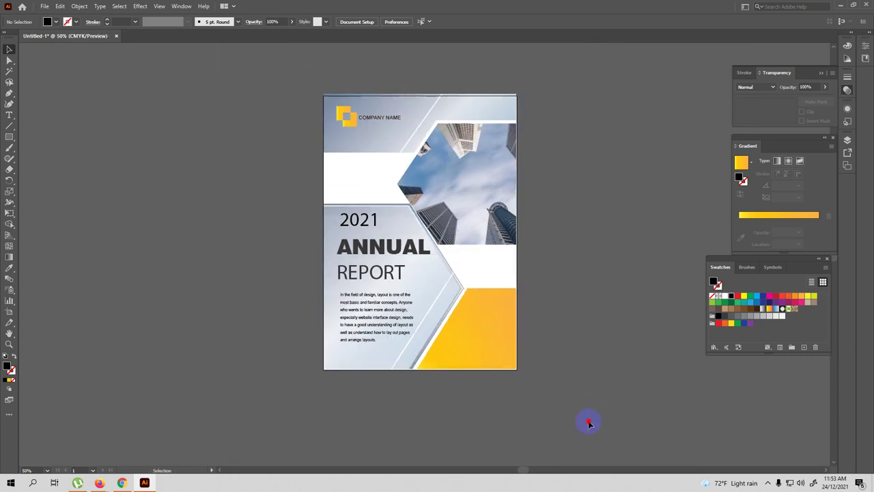
pyautogui.hotkey('ctrl', 'a')
pyautogui.hotkey('ctrl', 'g')
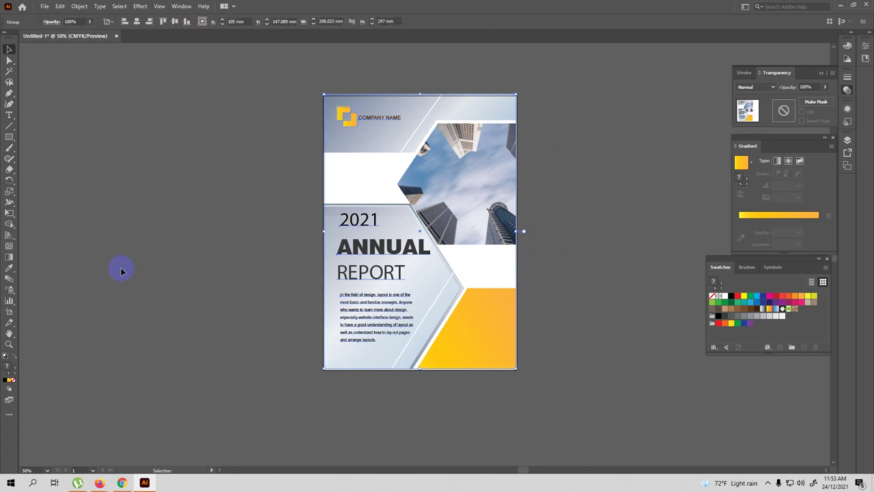
# Draw a rectangle matching the artboard's edges.
pyautogui.click(9, 137)
pyautogui.moveTo(325, 96); pyautogui.dragTo(515, 366)
pyautogui.moveTo(419, 95); pyautogui.dragTo(417, 99)
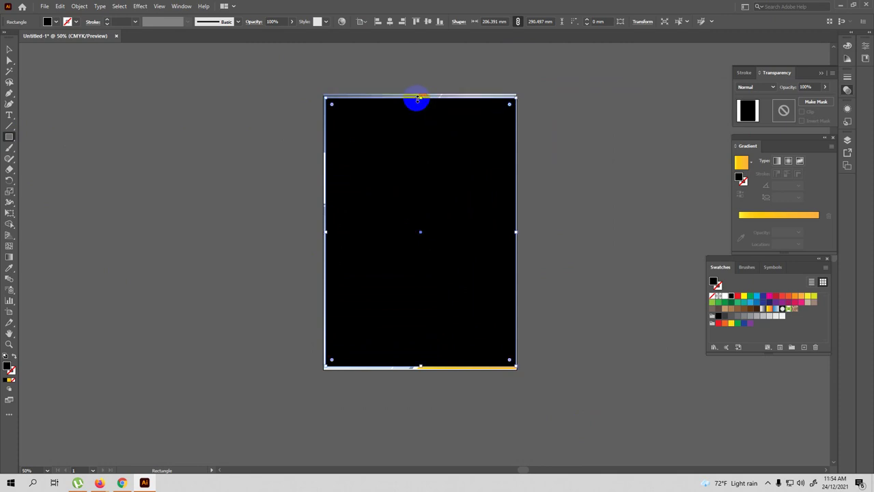
pyautogui.moveTo(421, 366); pyautogui.dragTo(421, 368)
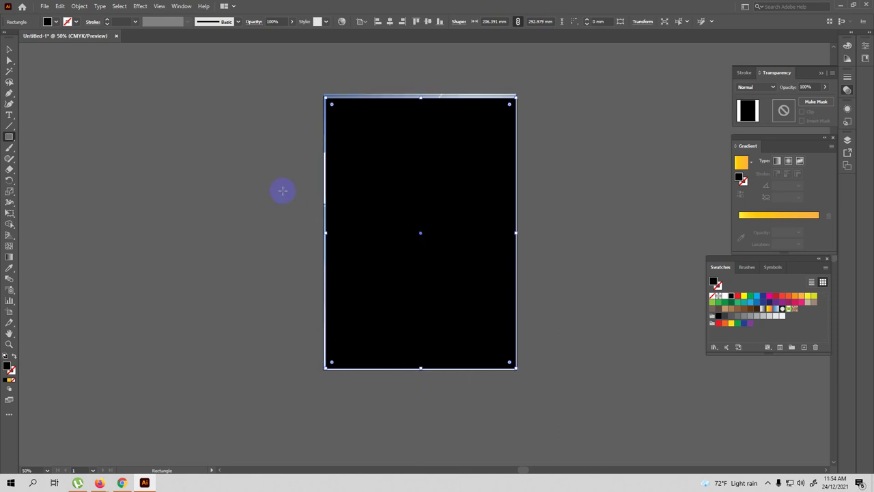
# Resize the black background rectangle to fit the artboard.
pyautogui.click(10, 50)
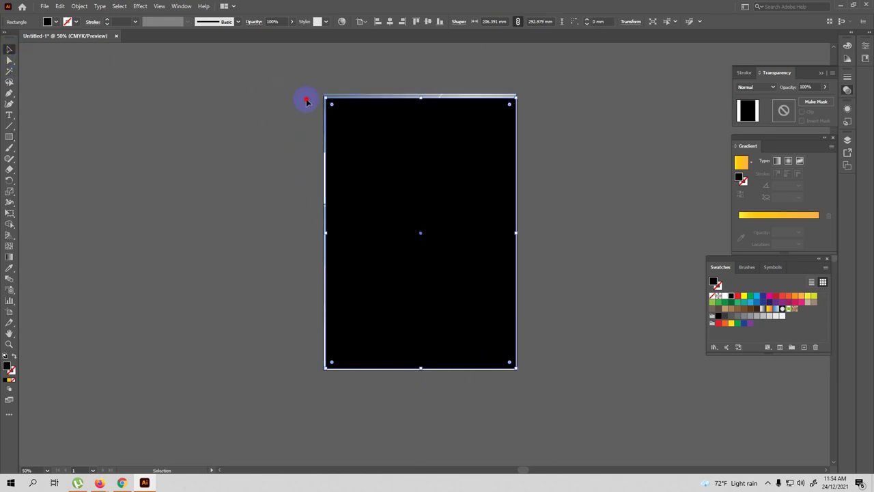
pyautogui.hotkey('ctrl', 'a')
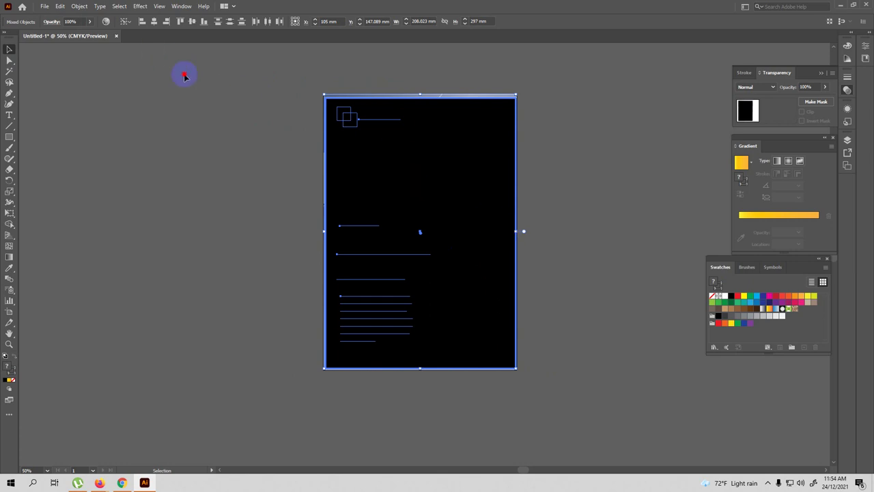
pyautogui.click(464, 193)
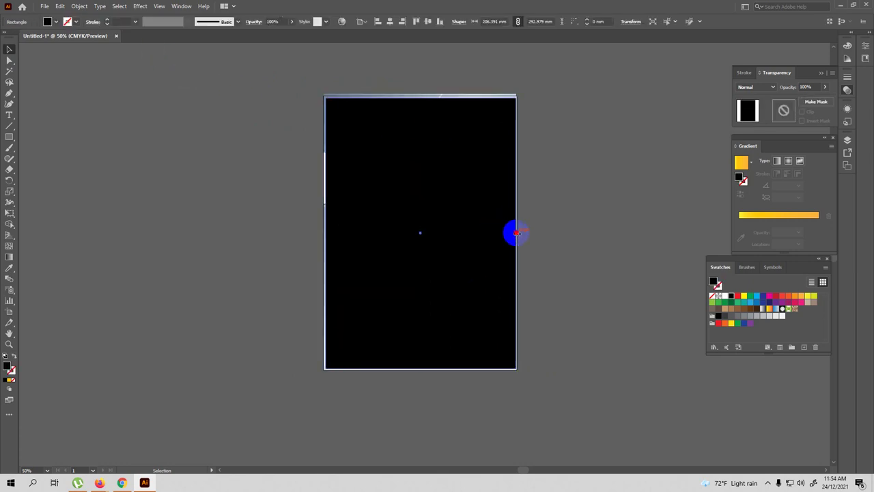
pyautogui.moveTo(517, 233); pyautogui.dragTo(512, 234)
# Make a clipping mask from all the artwork and view it at 100%.
pyautogui.click(289, 102)
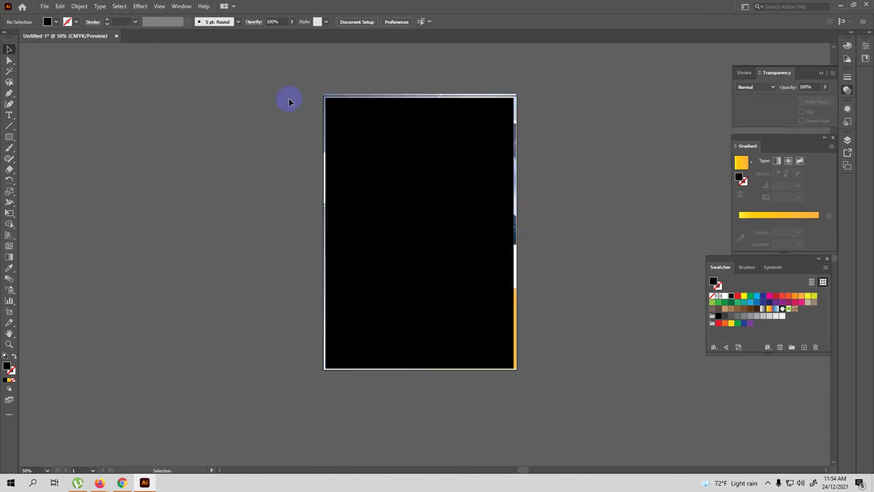
pyautogui.moveTo(589, 433); pyautogui.dragTo(301, 102)
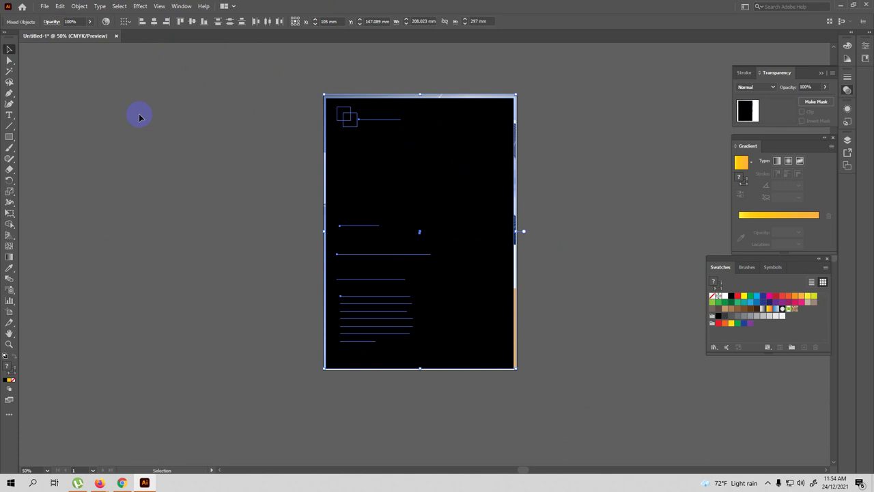
pyautogui.click(76, 7)
pyautogui.moveTo(102, 317)
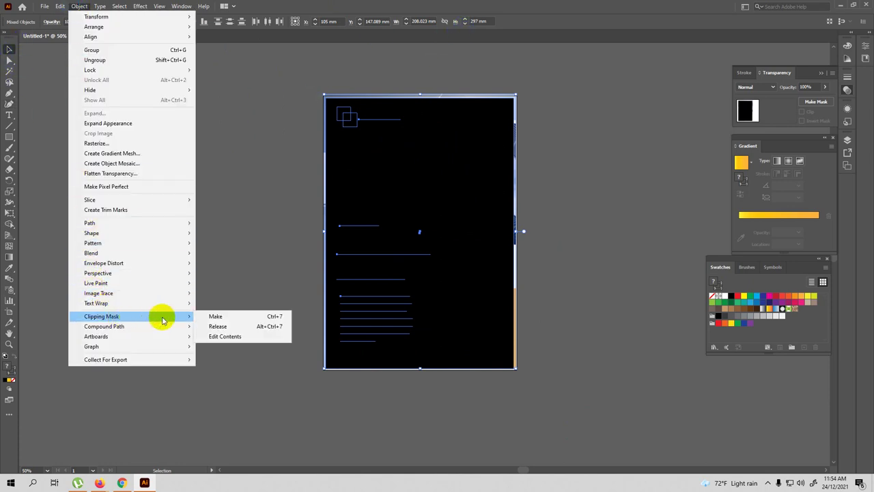
pyautogui.click(209, 316)
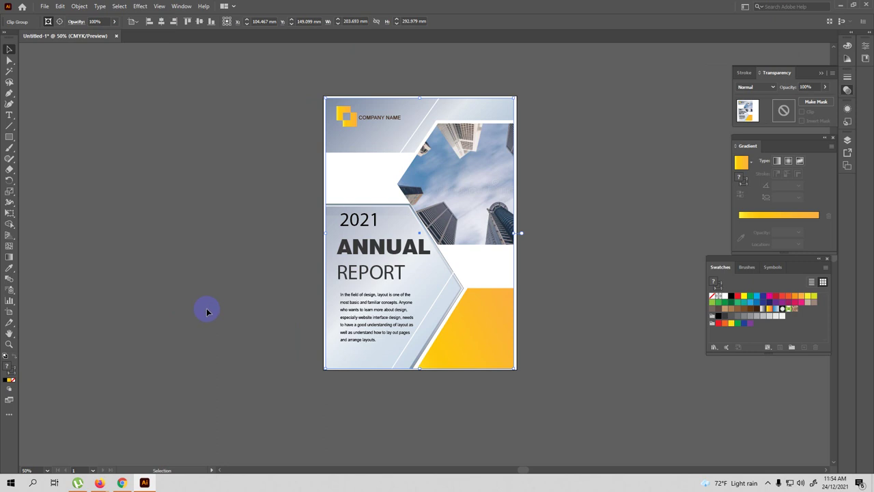
pyautogui.click(207, 312)
pyautogui.hotkey('ctrl', '+')
pyautogui.hotkey('ctrl', '+')
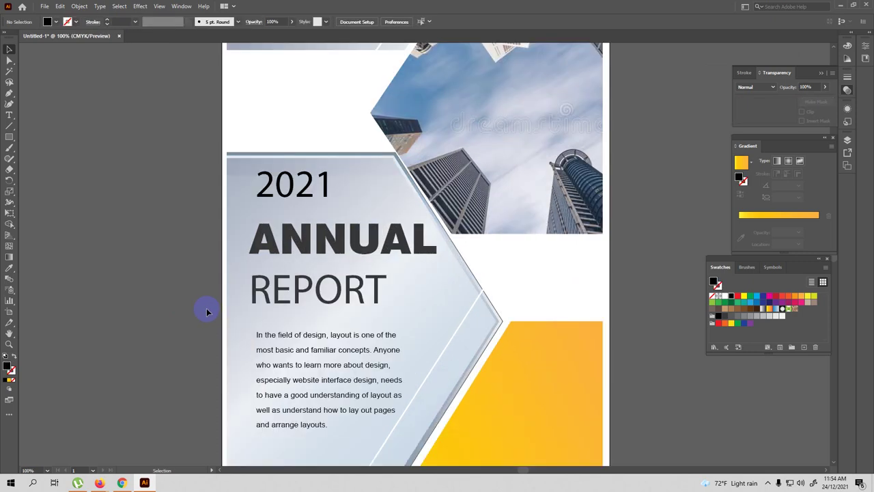
pyautogui.moveTo(264, 263)
pyautogui.mouseDown()
pyautogui.moveTo(301, 345)
pyautogui.moveTo(328, 319)
pyautogui.mouseUp()
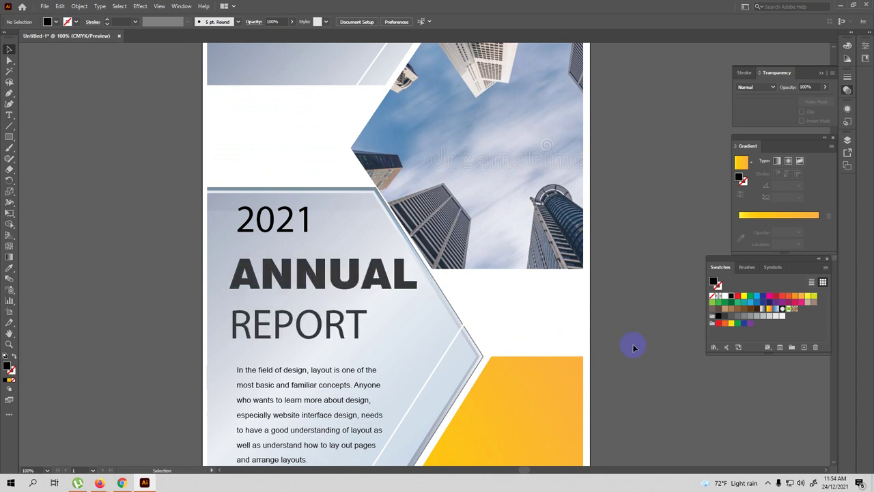
pyautogui.scroll(-1, 463, 326)
pyautogui.scroll(-1, 463, 321)
pyautogui.scroll(-1, 560, 316)
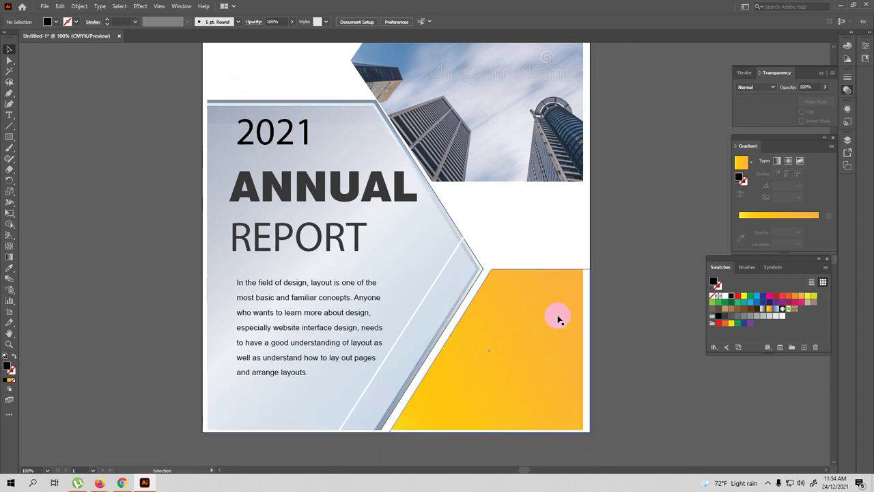
pyautogui.scroll(1, 517, 312)
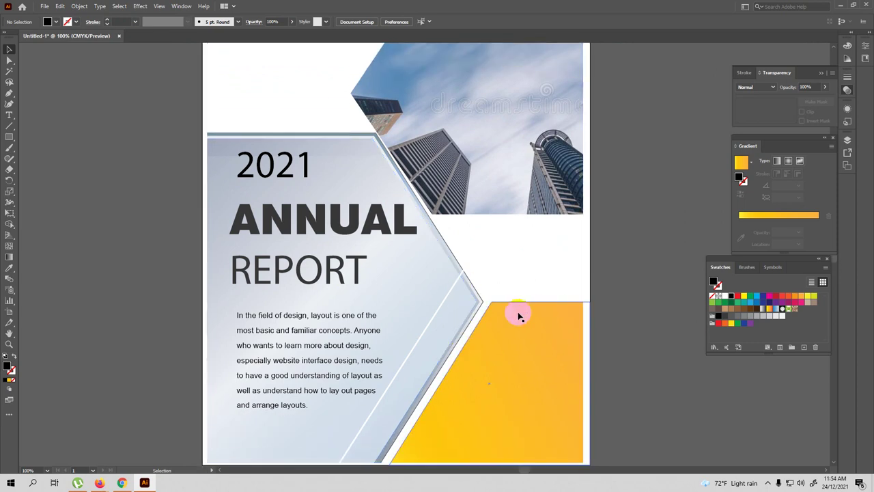
pyautogui.doubleClick(481, 305)
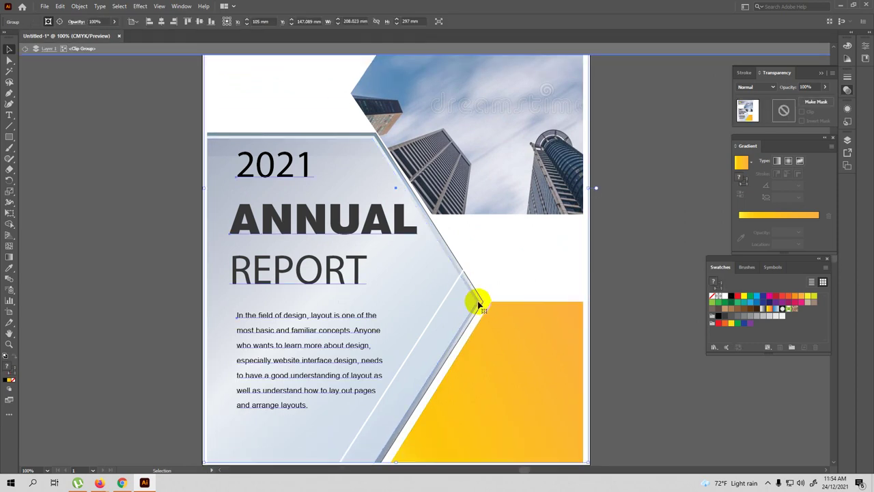
pyautogui.doubleClick(468, 307)
pyautogui.click(468, 306)
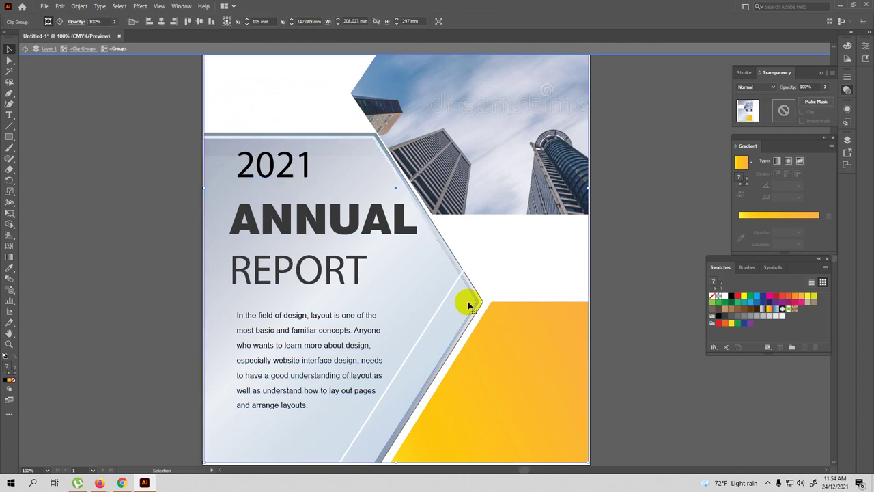
pyautogui.doubleClick(468, 307)
pyautogui.click(469, 305)
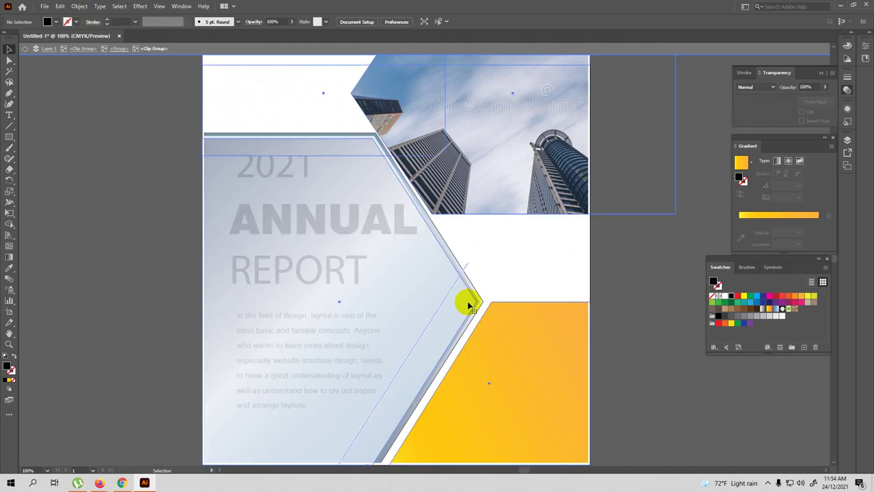
pyautogui.doubleClick(468, 306)
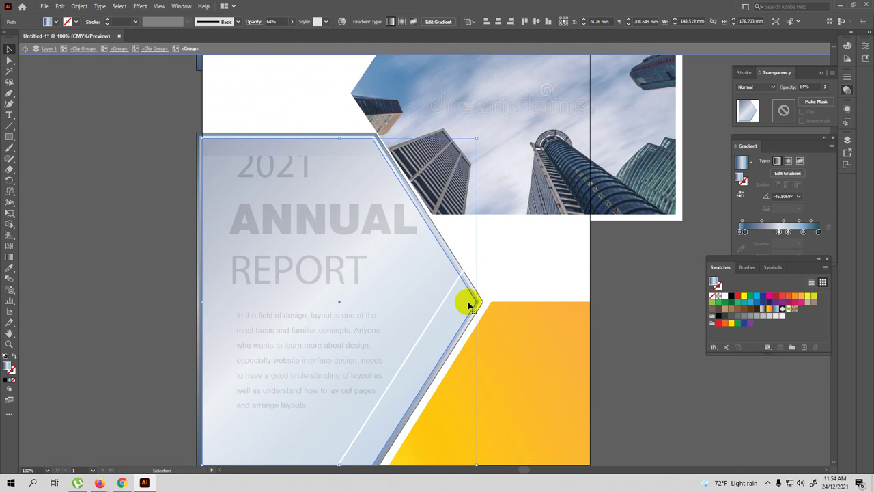
pyautogui.click(463, 273)
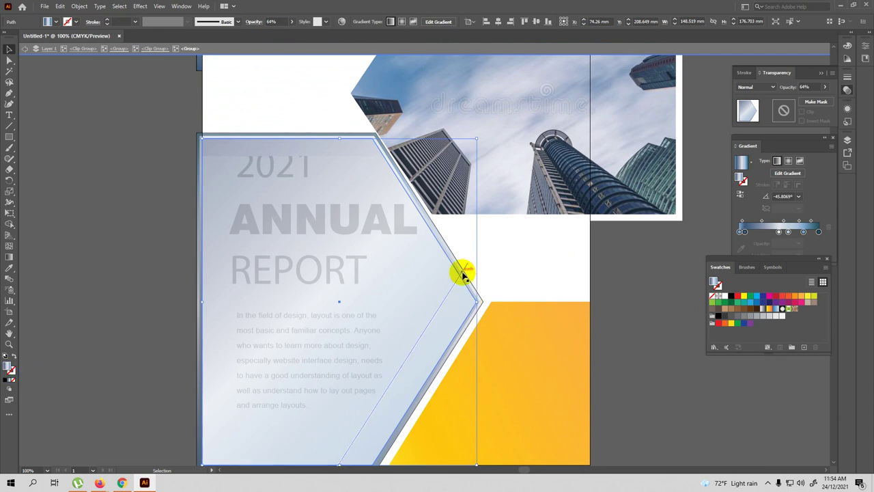
pyautogui.doubleClick(461, 267)
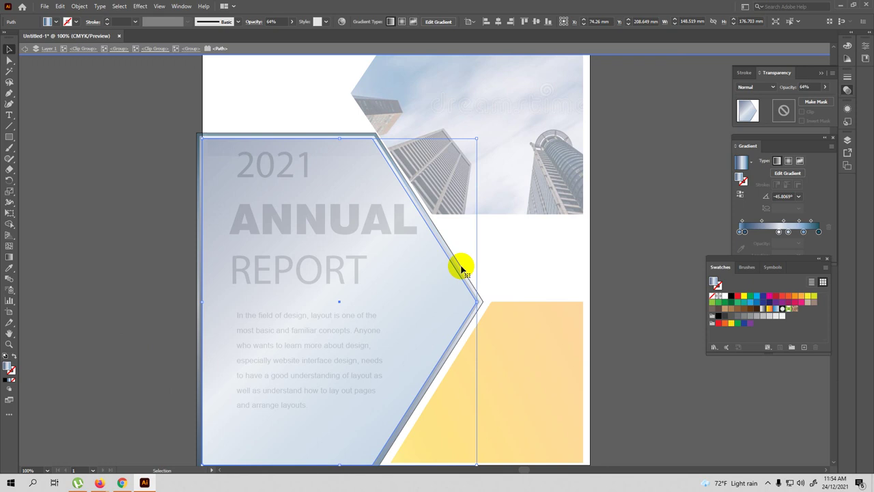
pyautogui.click(611, 270)
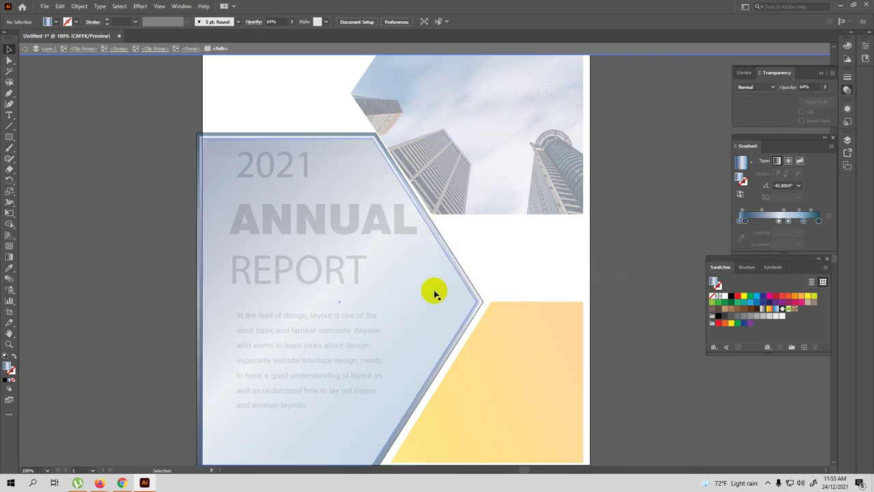
pyautogui.scroll(-2, 435, 292)
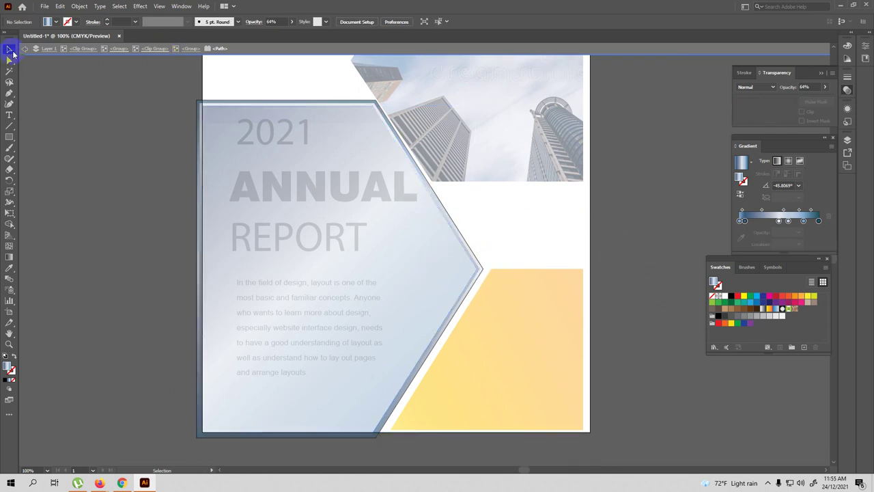
pyautogui.click(24, 50)
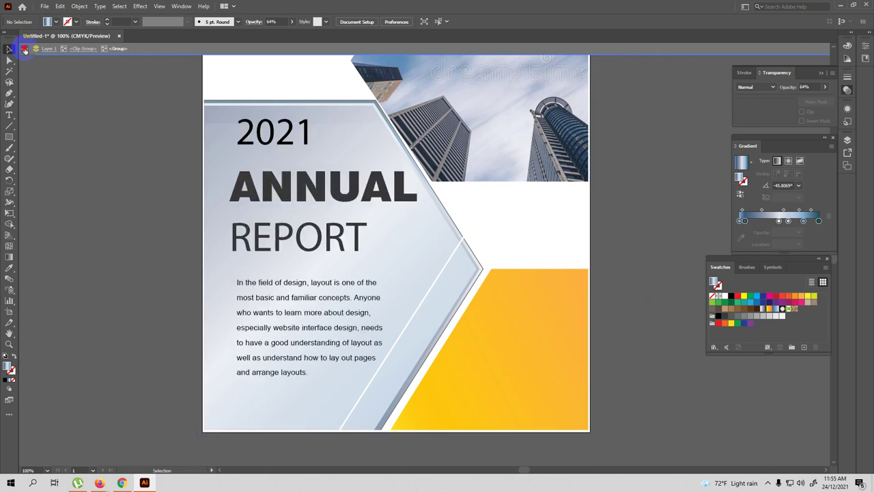
pyautogui.click(24, 49)
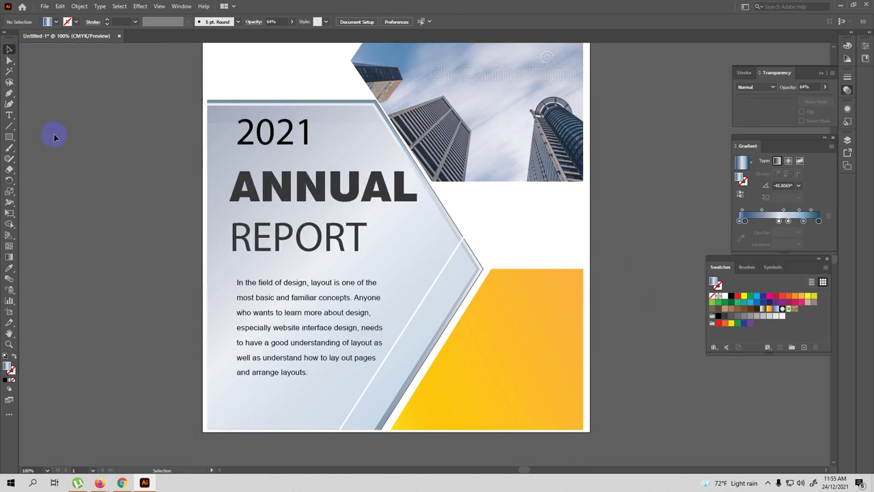
pyautogui.hotkey('ctrl', '-')
pyautogui.hotkey('ctrl', '-')
pyautogui.hotkey('ctrl', '-')
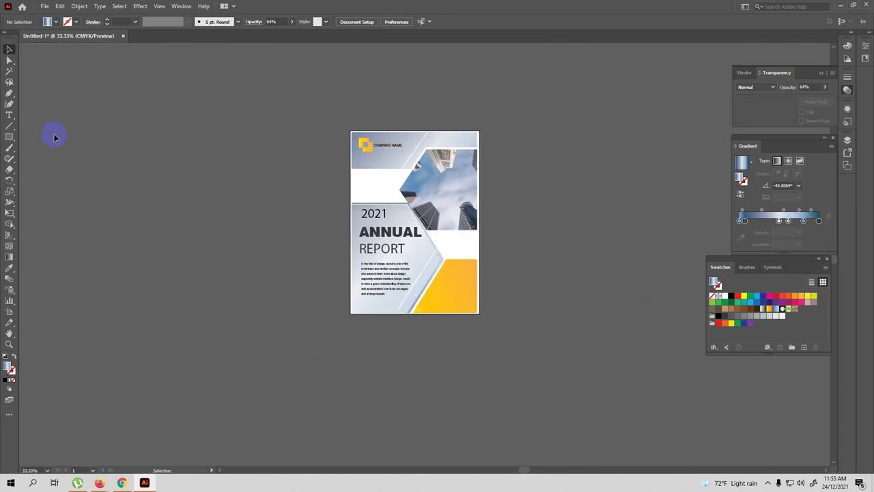
pyautogui.moveTo(520, 252); pyautogui.dragTo(499, 249)
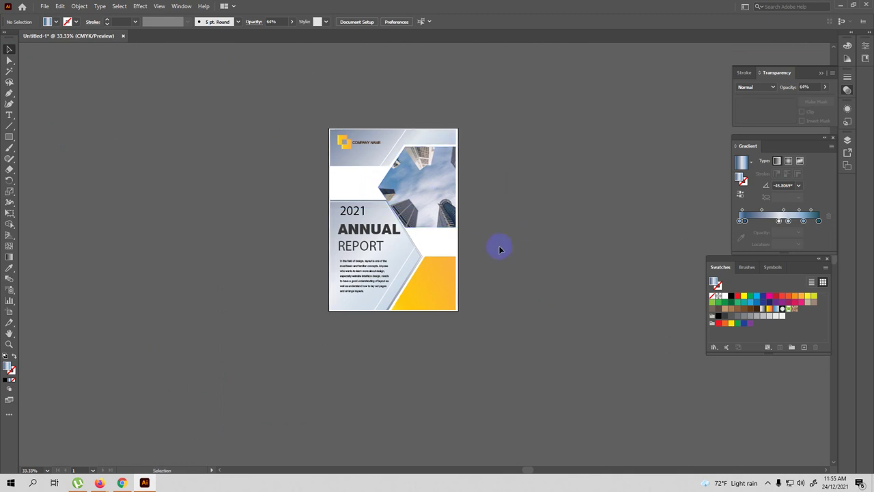
pyautogui.hotkey('ctrl', '+')
pyautogui.hotkey('ctrl', '+')
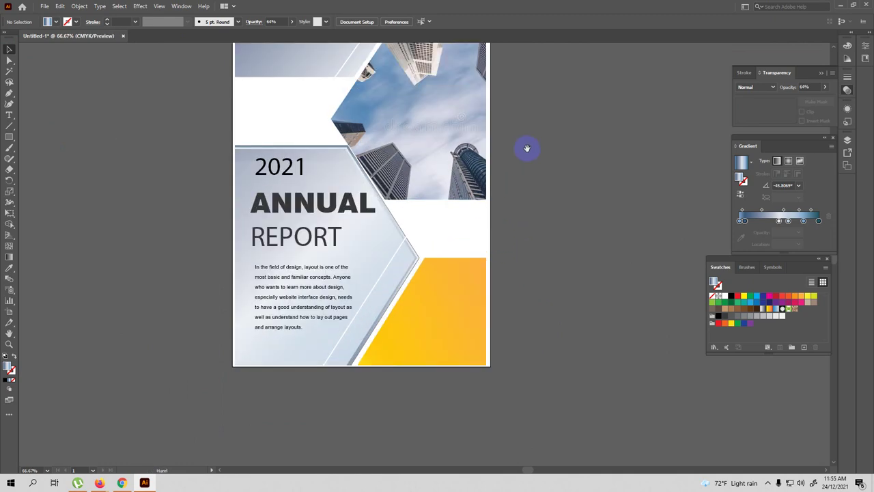
pyautogui.moveTo(526, 148)
pyautogui.mouseDown()
pyautogui.moveTo(540, 224)
pyautogui.moveTo(620, 248)
pyautogui.moveTo(644, 164)
pyautogui.mouseUp()
pyautogui.hotkey('ctrl', '+')
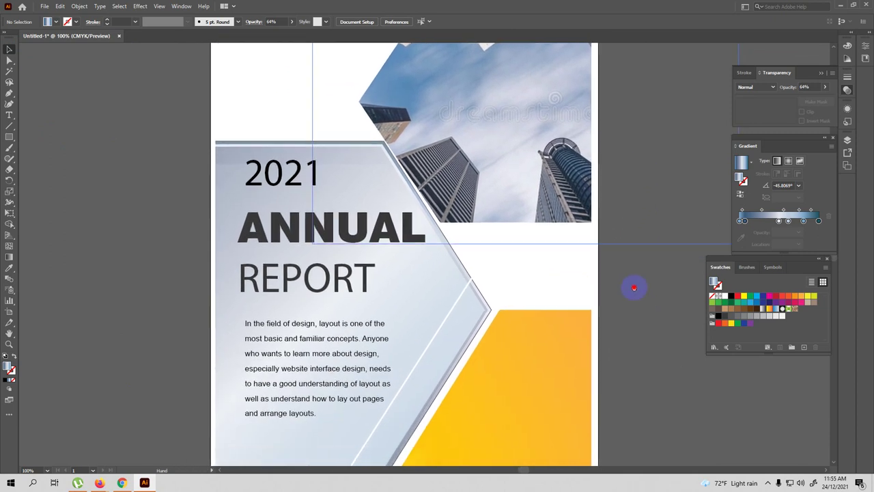
pyautogui.moveTo(633, 288)
pyautogui.mouseDown()
pyautogui.moveTo(632, 321)
pyautogui.moveTo(617, 351)
pyautogui.moveTo(622, 339)
pyautogui.mouseUp()
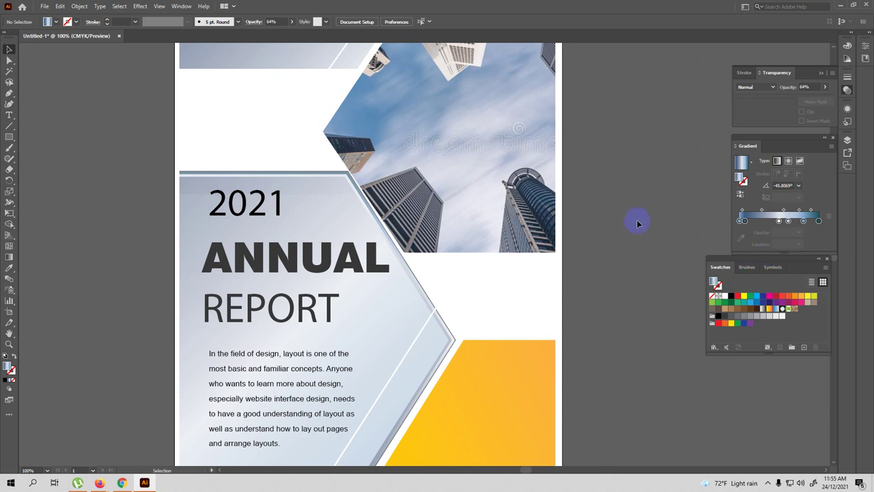
pyautogui.moveTo(458, 147)
pyautogui.mouseDown()
pyautogui.moveTo(462, 248)
pyautogui.moveTo(463, 159)
pyautogui.mouseUp()
pyautogui.scroll(-2, 474, 245)
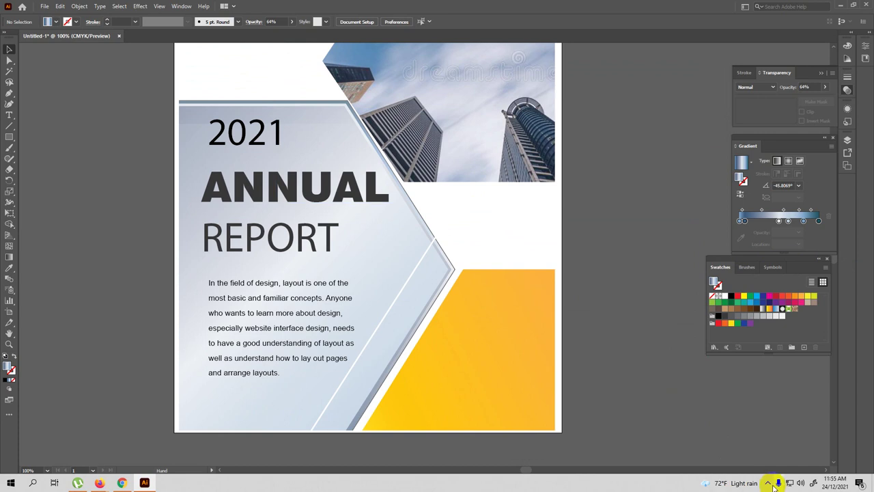
pyautogui.click(767, 483)
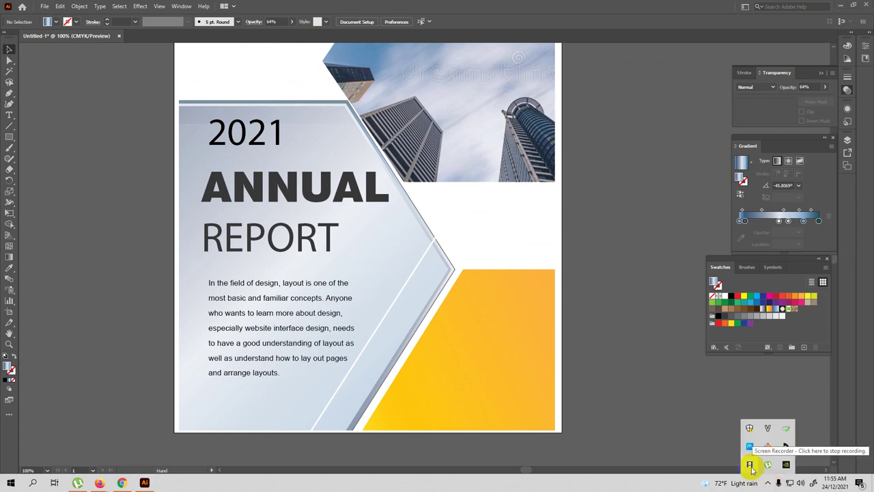